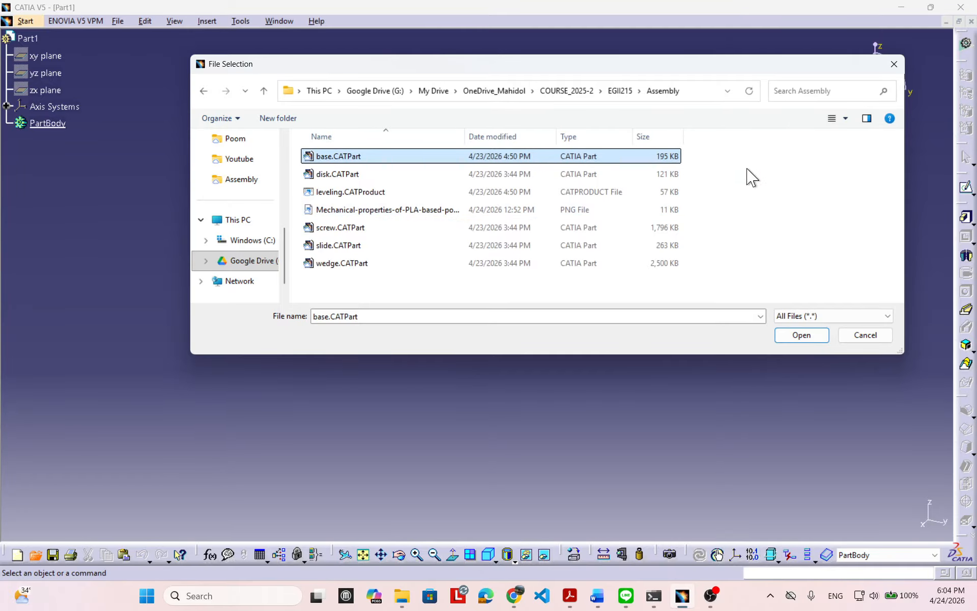
pyautogui.click(801, 335)
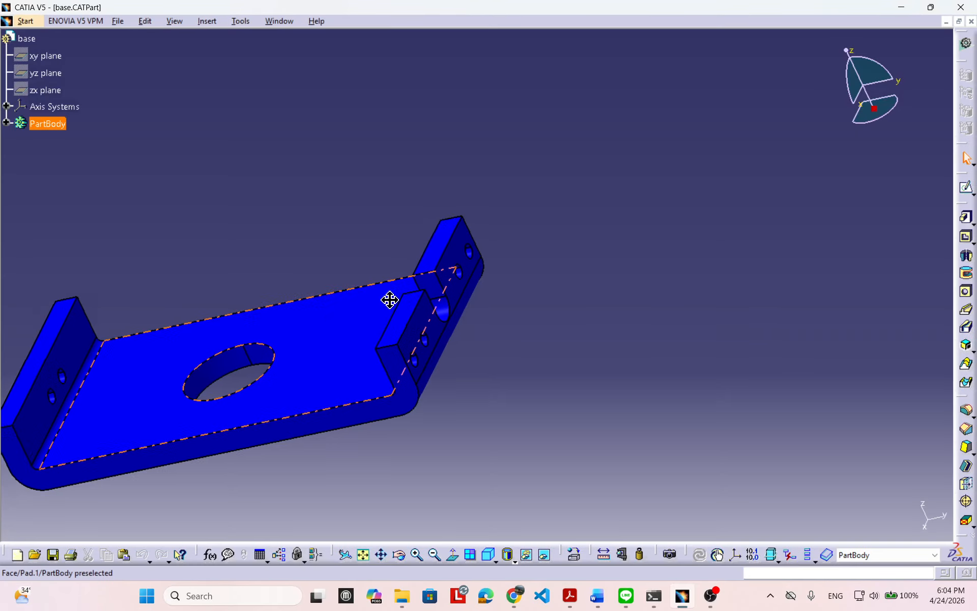
pyautogui.moveTo(388, 298); pyautogui.dragTo(427, 272, button='middle')
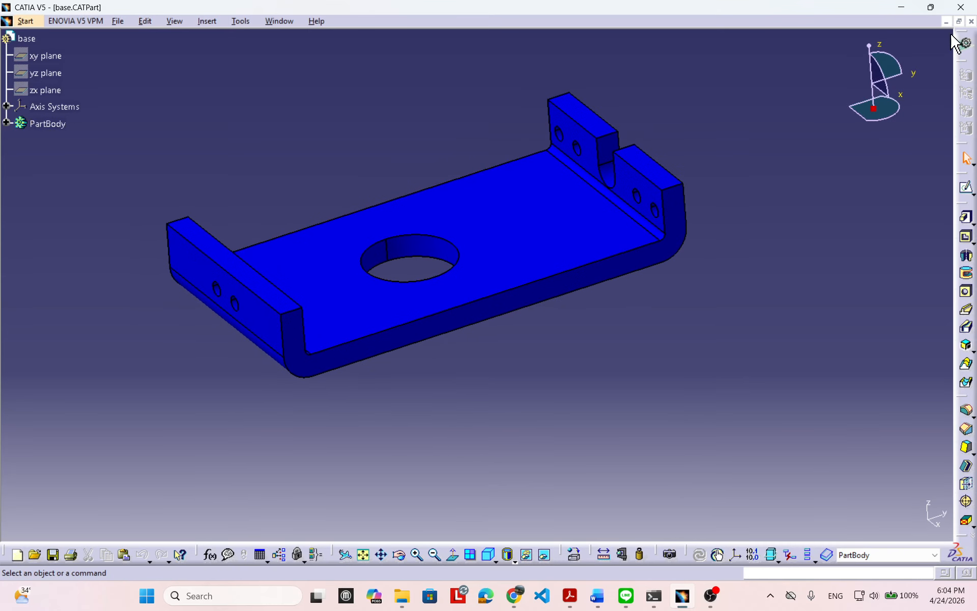
pyautogui.click(971, 22)
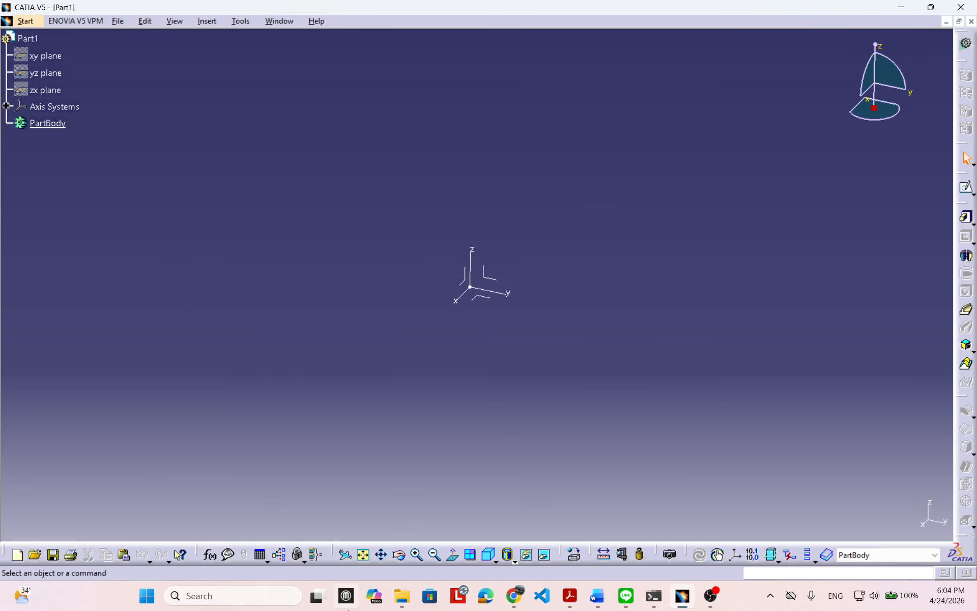
# Open a new File Explorer window and reposition it so that the whole window is on screen
pyautogui.moveTo(402, 603)
pyautogui.moveTo(349, 549)
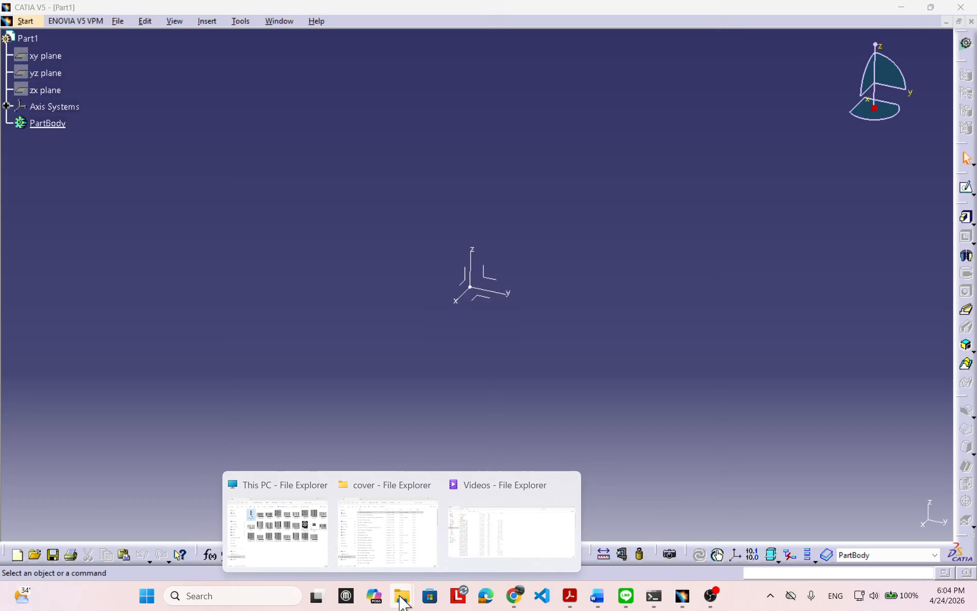
pyautogui.rightClick(402, 602)
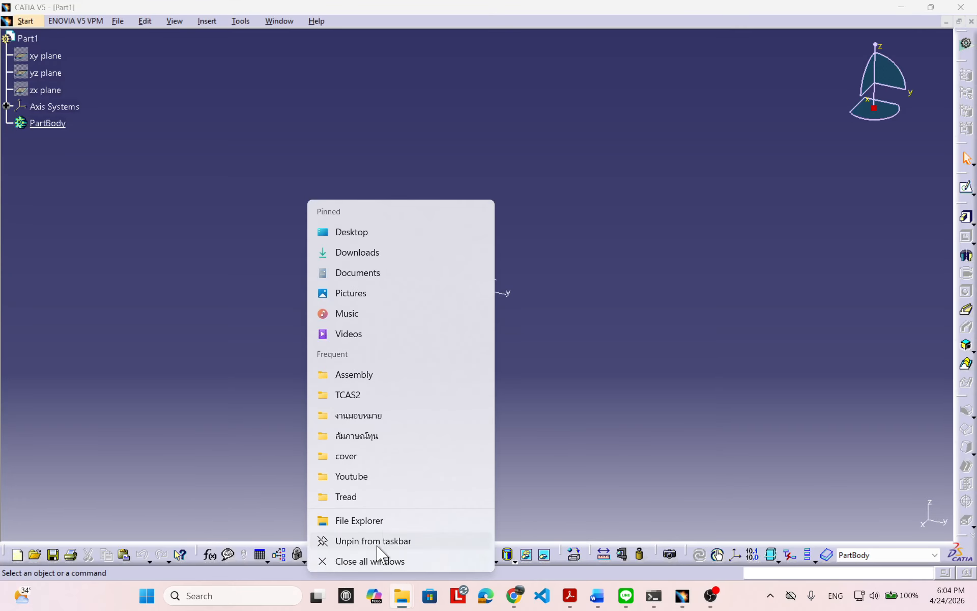
pyautogui.click(359, 522)
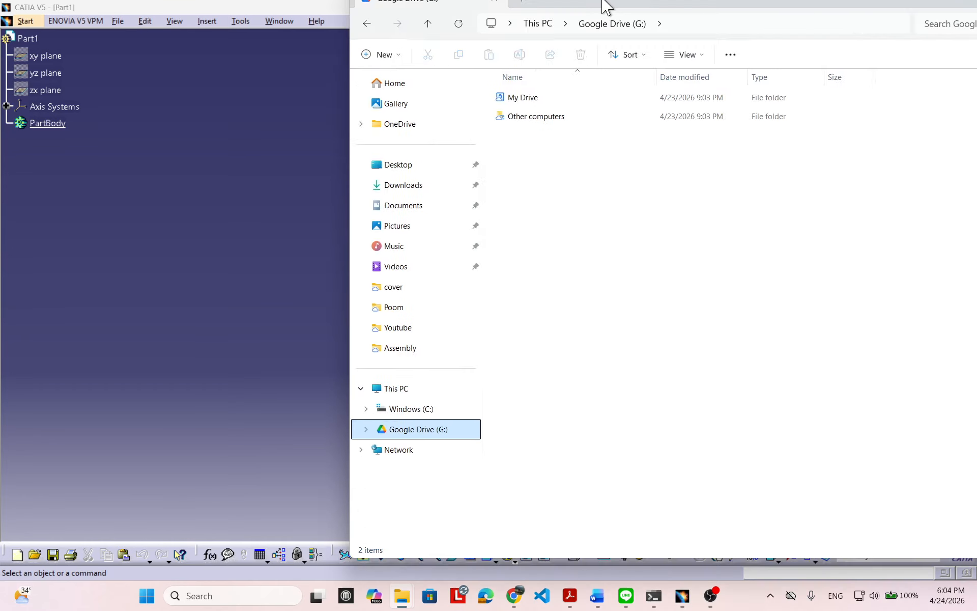
pyautogui.moveTo(604, 3); pyautogui.dragTo(459, 30)
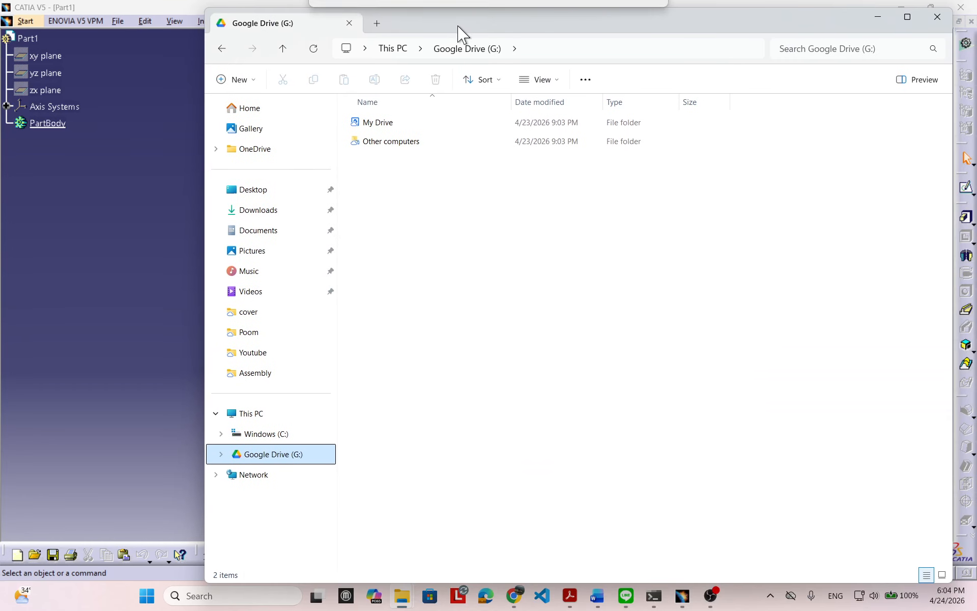
# Browse Google Drive through My Drive, OneDrive_Mahidol, COURSE_2025-2 and EGII215 to the original folder
pyautogui.click(381, 122)
pyautogui.doubleClick(381, 122)
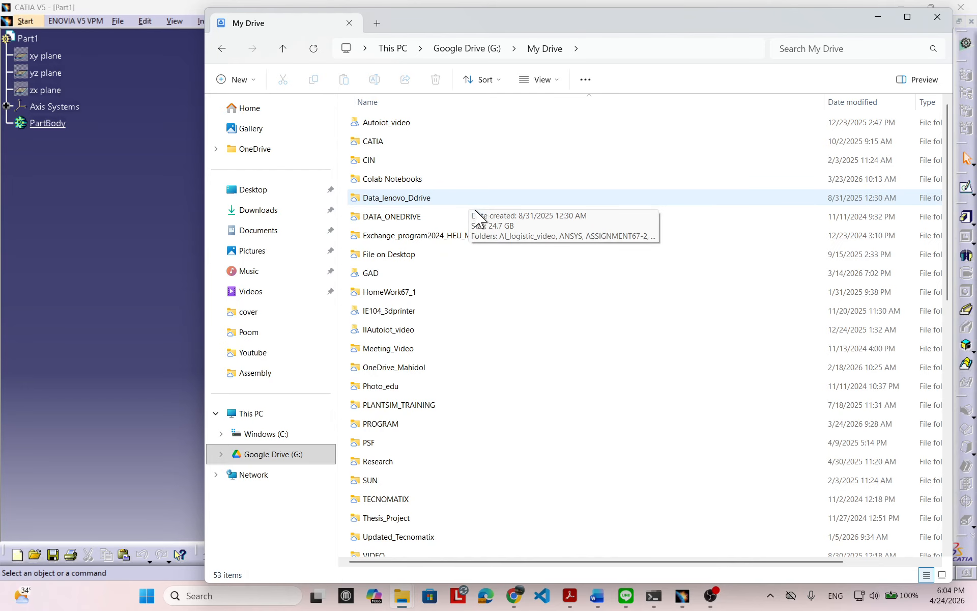
pyautogui.doubleClick(424, 368)
pyautogui.click(412, 179)
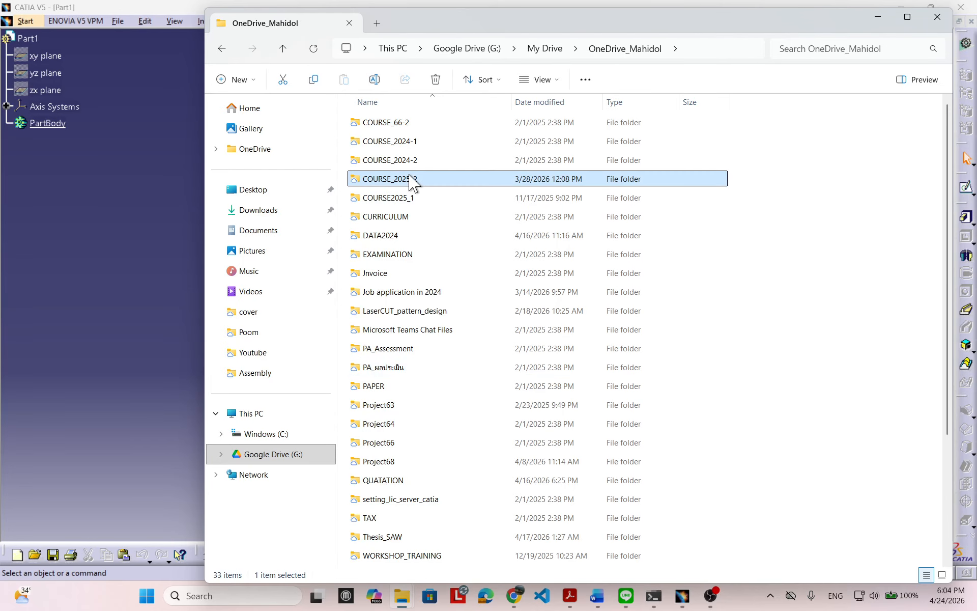
pyautogui.doubleClick(411, 179)
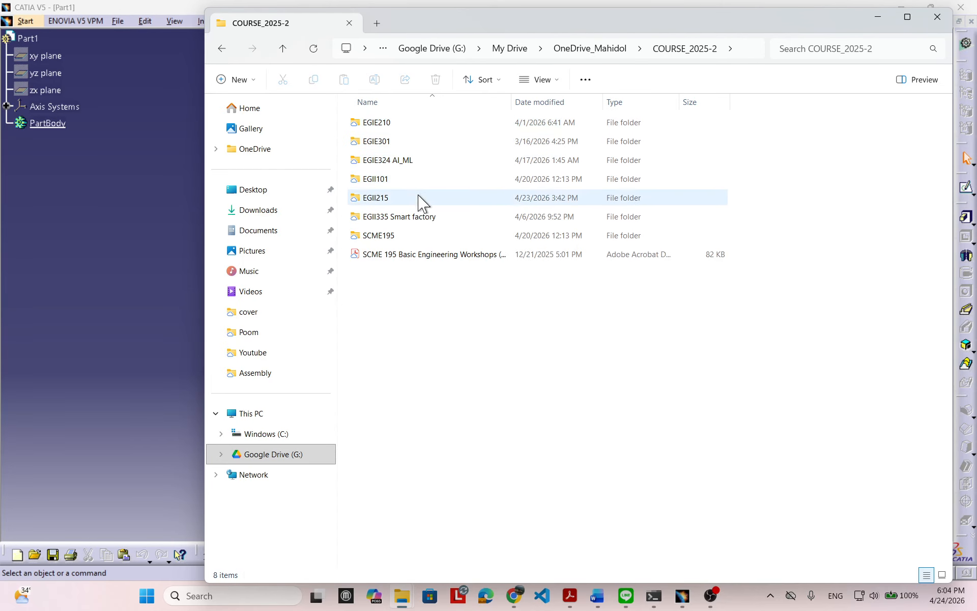
pyautogui.doubleClick(386, 202)
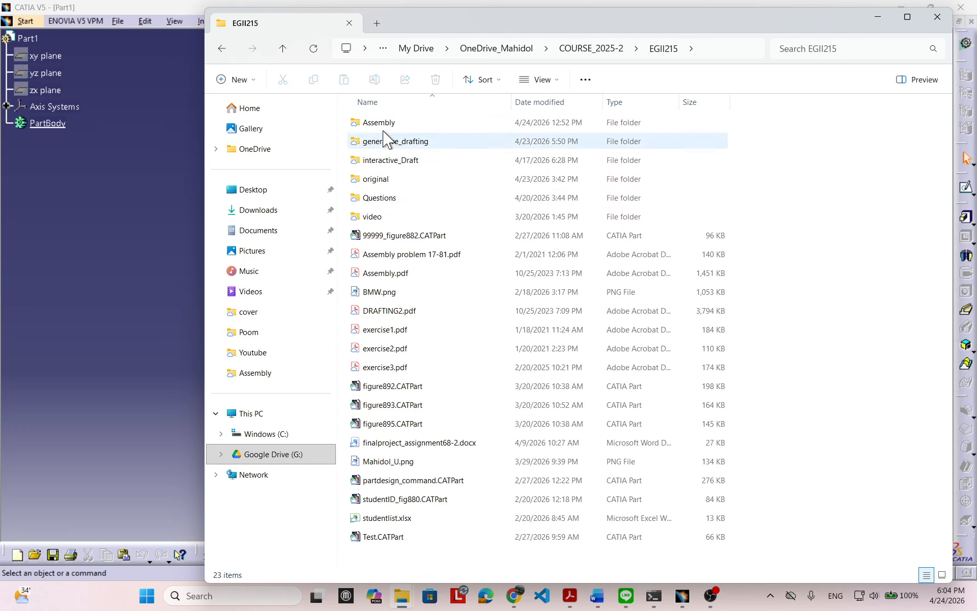
pyautogui.doubleClick(405, 182)
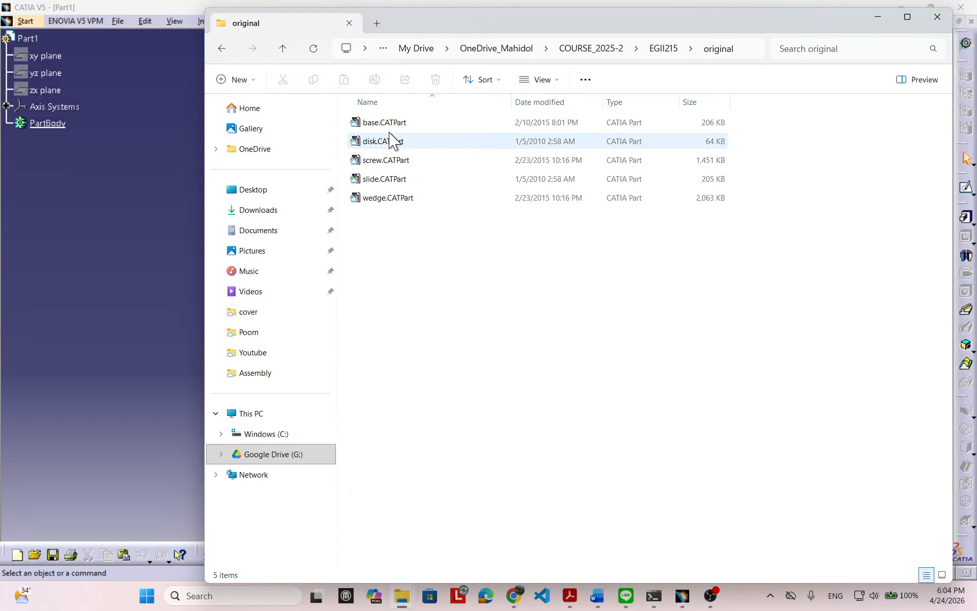
# Copy base.CATPart from the original folder and return to the EGII215 folder
pyautogui.click(389, 123)
pyautogui.rightClick(388, 124)
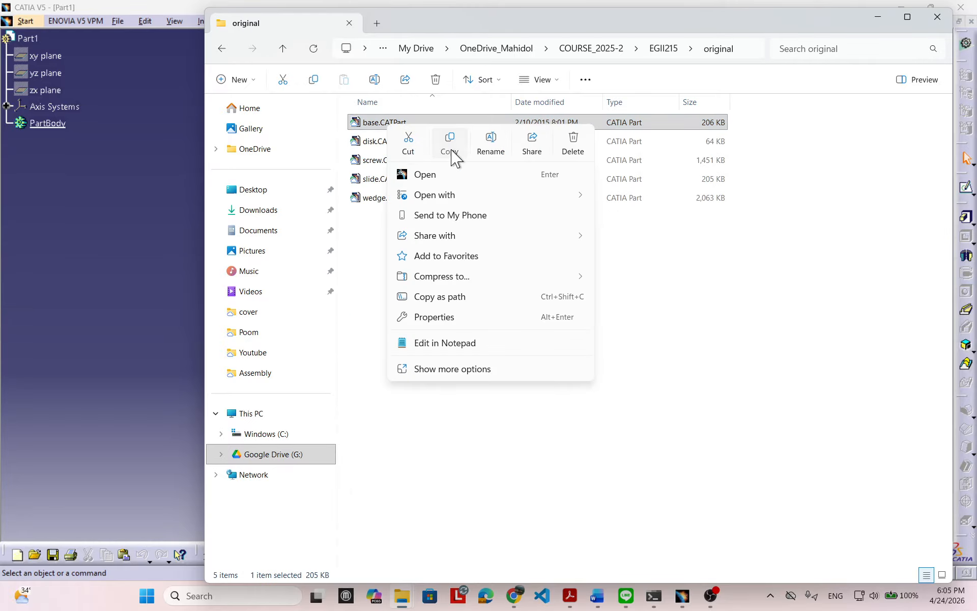
pyautogui.click(452, 151)
pyautogui.click(665, 49)
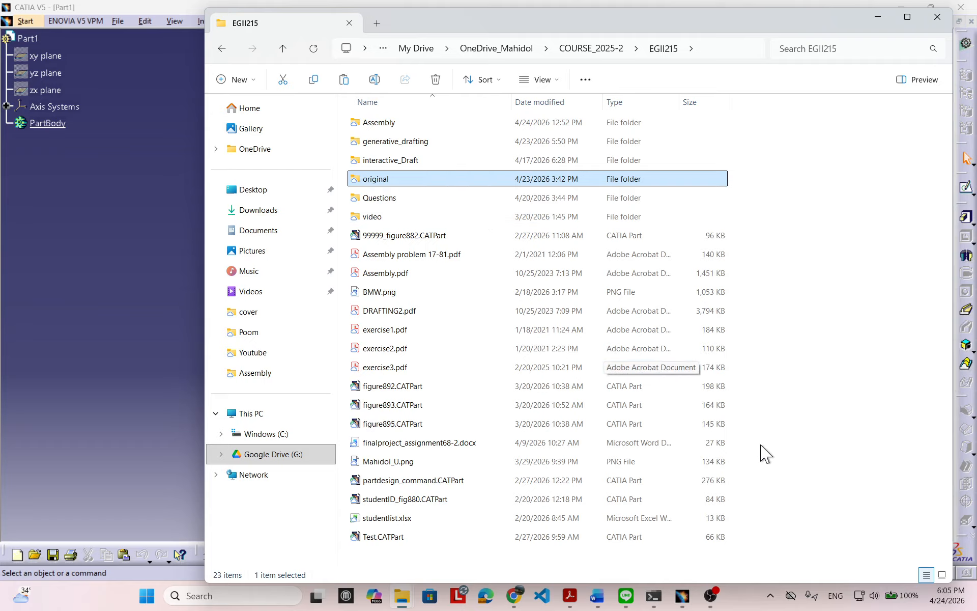
pyautogui.rightClick(797, 545)
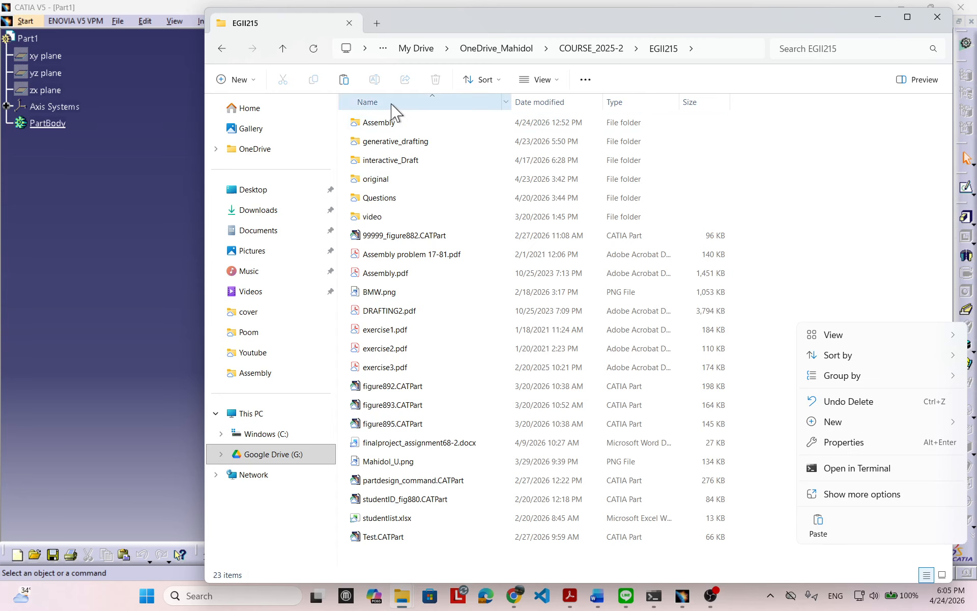
pyautogui.doubleClick(394, 123)
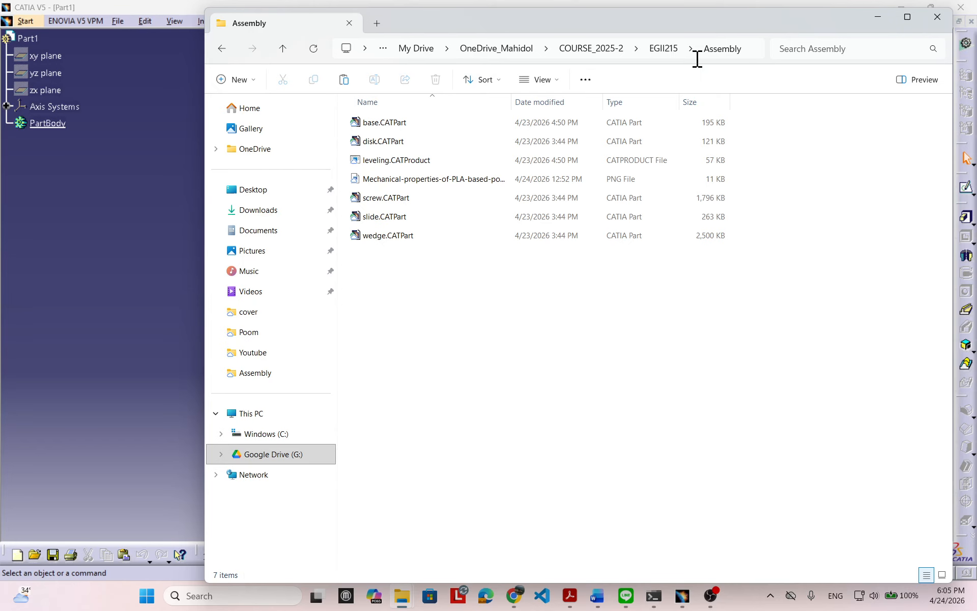
pyautogui.click(667, 50)
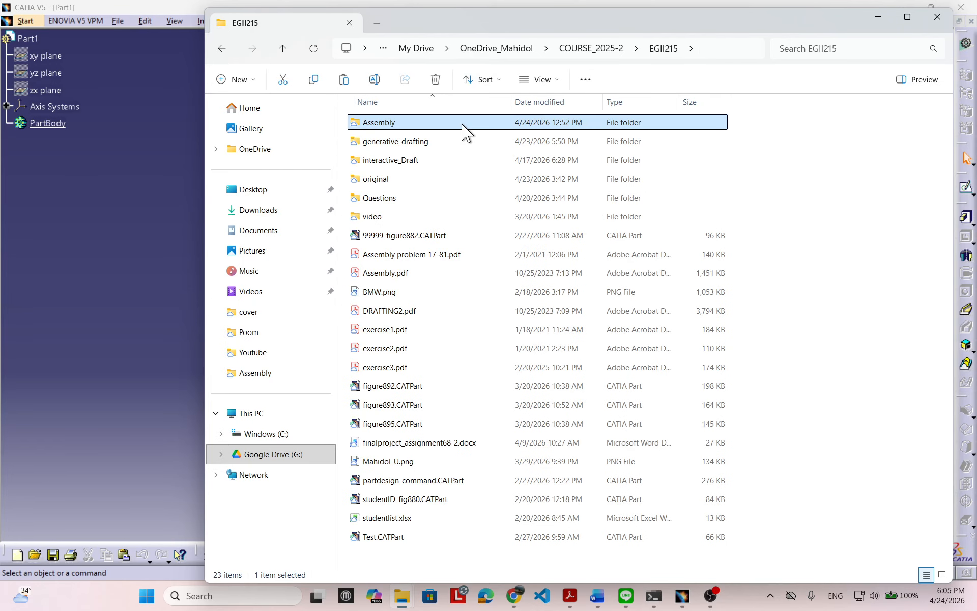
# Create a folder named Analysis inside EGII215 and paste the copied base.CATPart into it
pyautogui.rightClick(833, 250)
pyautogui.moveTo(726, 385)
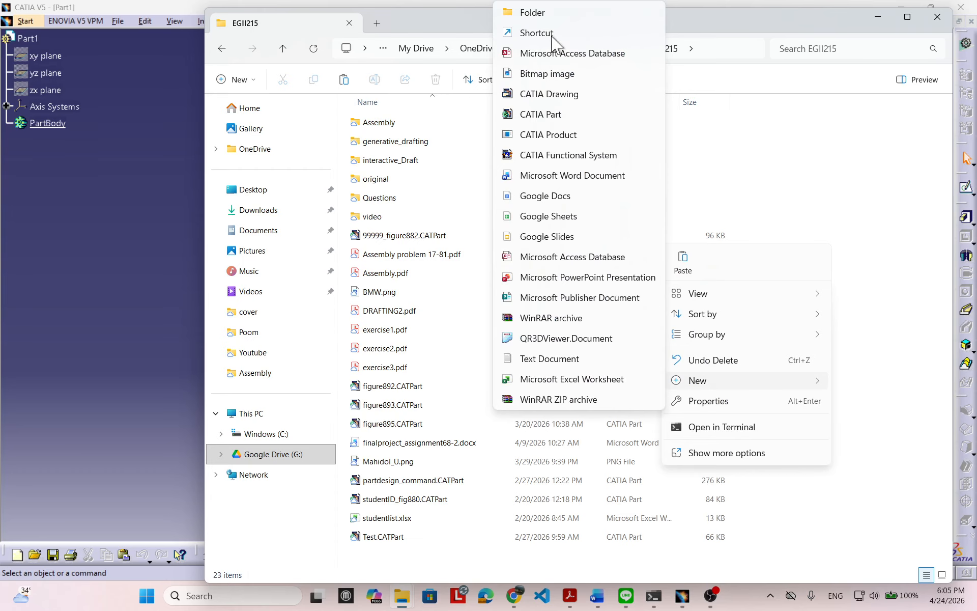
pyautogui.click(539, 15)
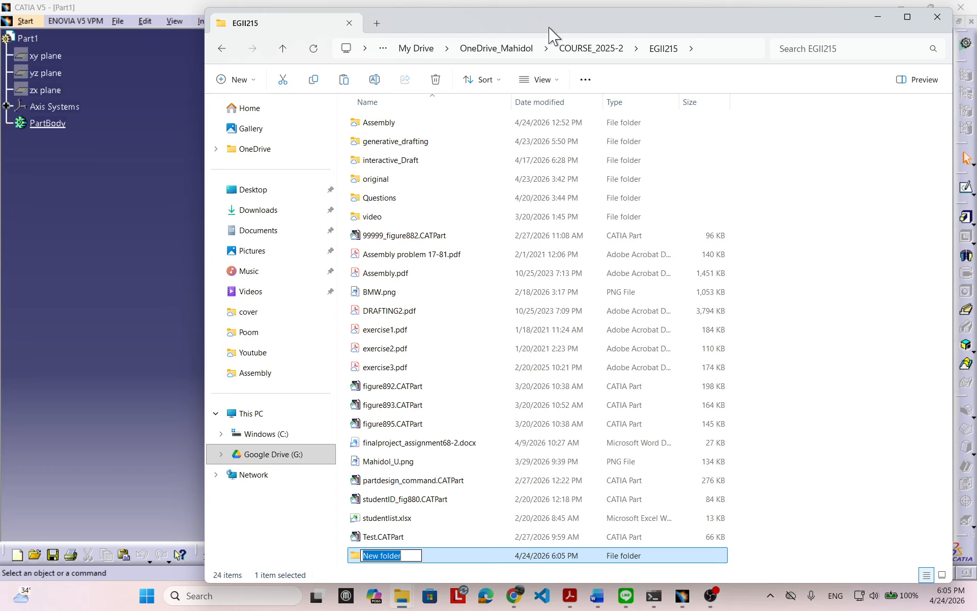
pyautogui.write('Analysis')
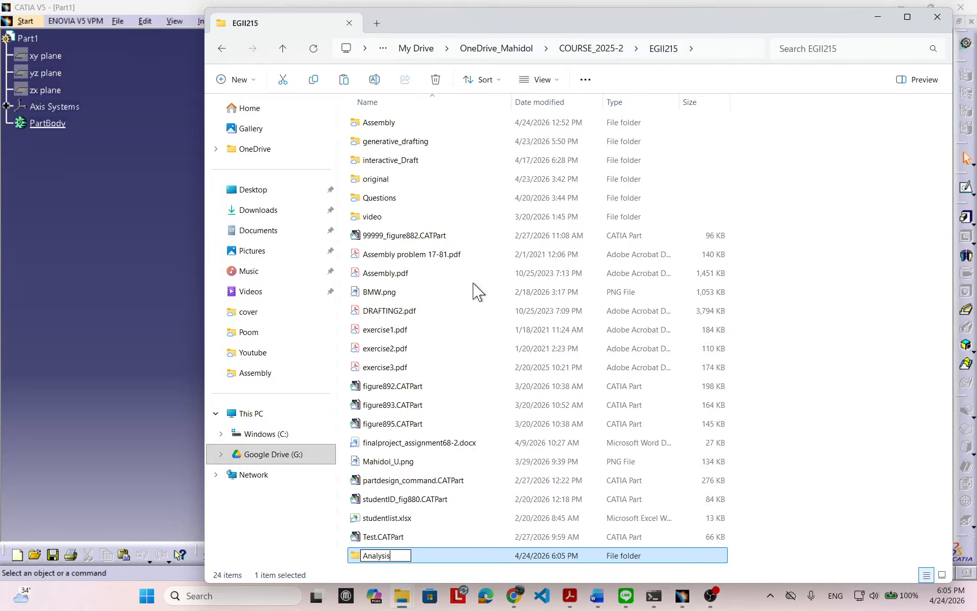
pyautogui.press('Return')
pyautogui.press('Return')
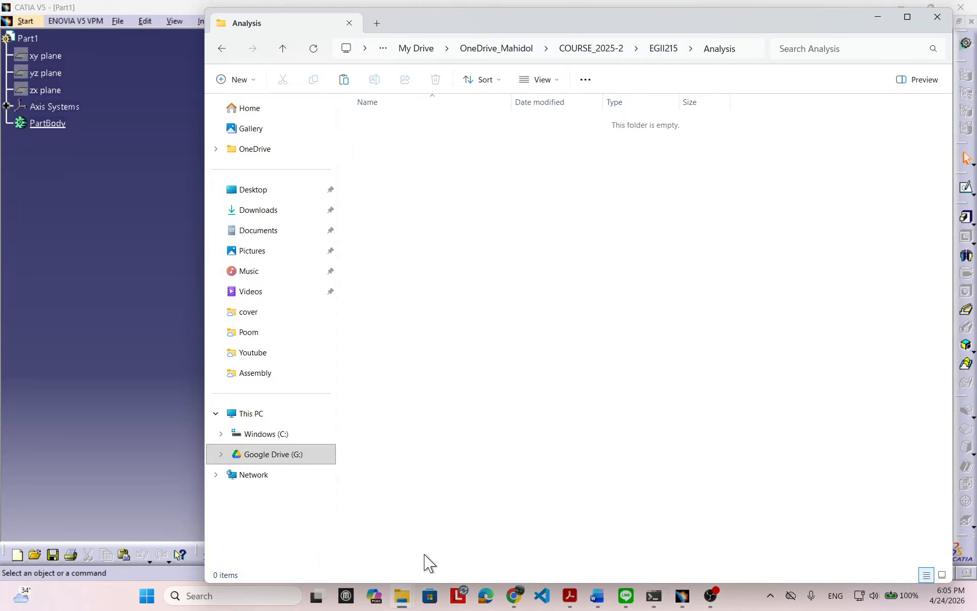
pyautogui.rightClick(427, 220)
pyautogui.click(441, 234)
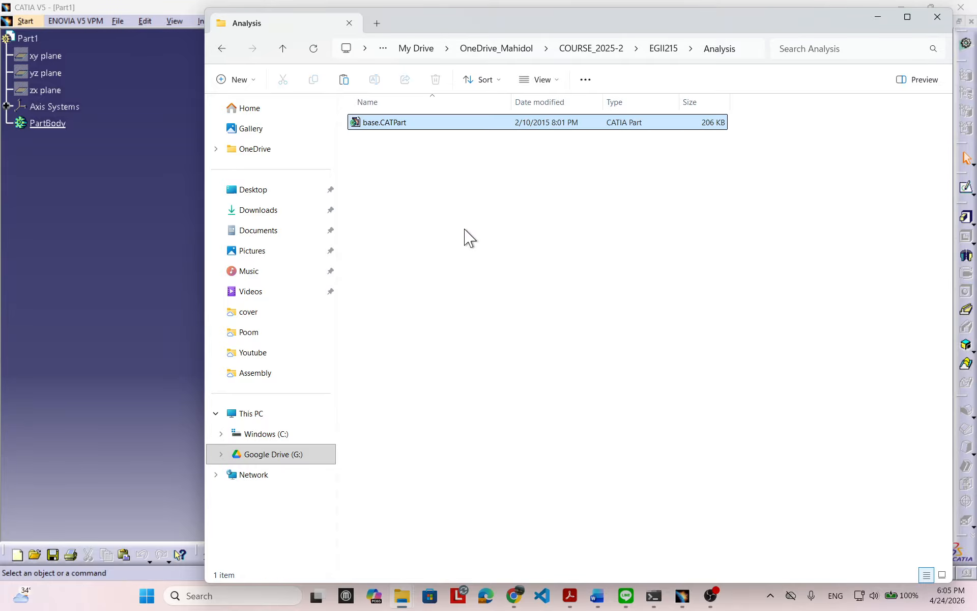
# Switch to CATIA V5, close the empty Part1 document and open base.CATPart from the Analysis folder
pyautogui.click(201, 65)
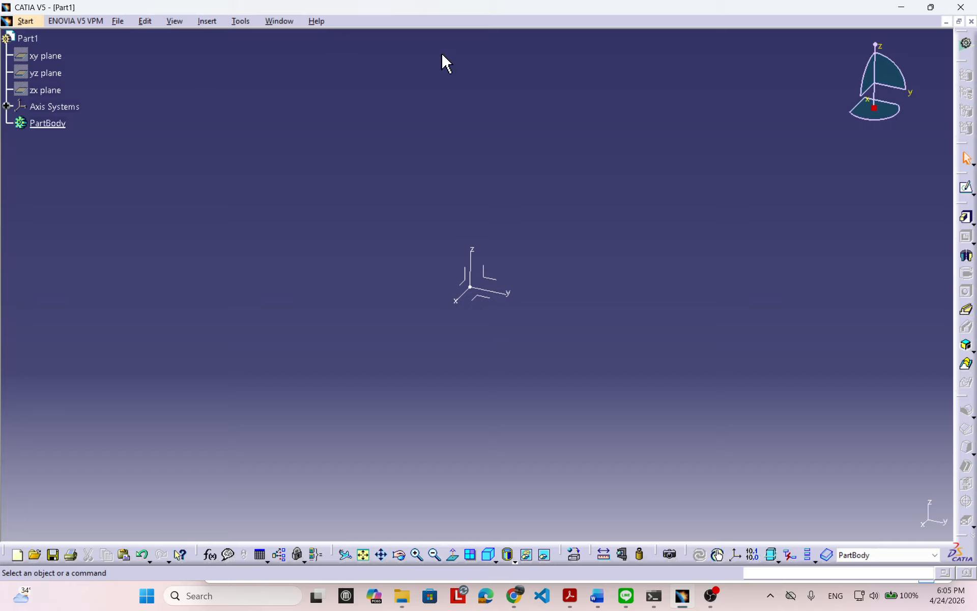
pyautogui.click(971, 22)
pyautogui.moveTo(403, 604)
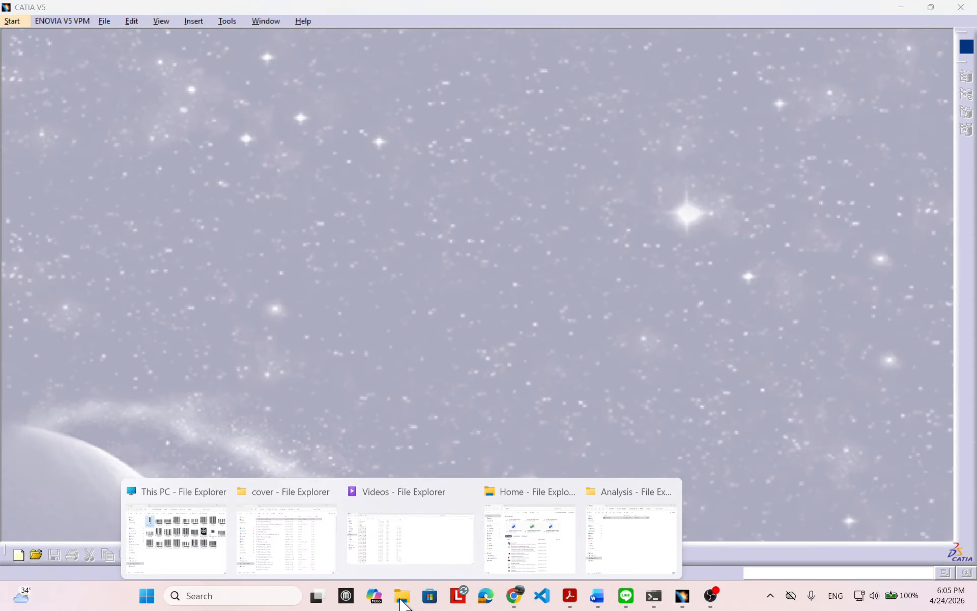
pyautogui.click(618, 547)
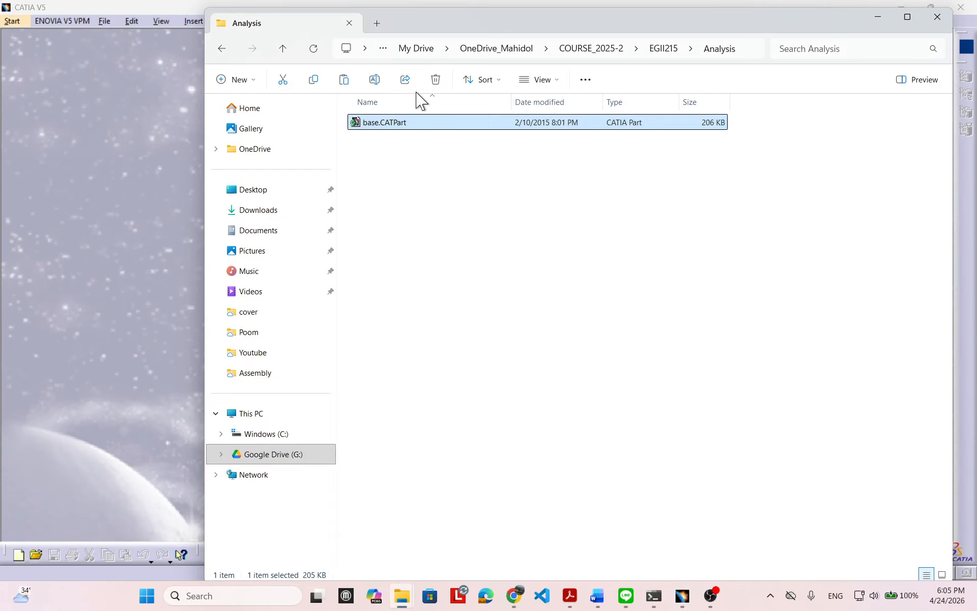
pyautogui.moveTo(444, 29); pyautogui.dragTo(677, 93)
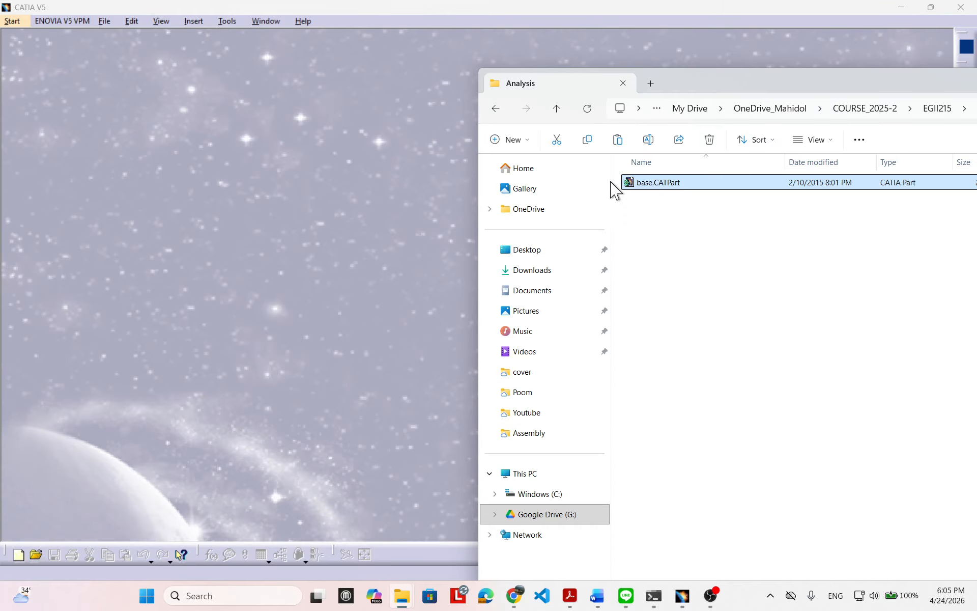
pyautogui.moveTo(281, 131); pyautogui.dragTo(343, 124)
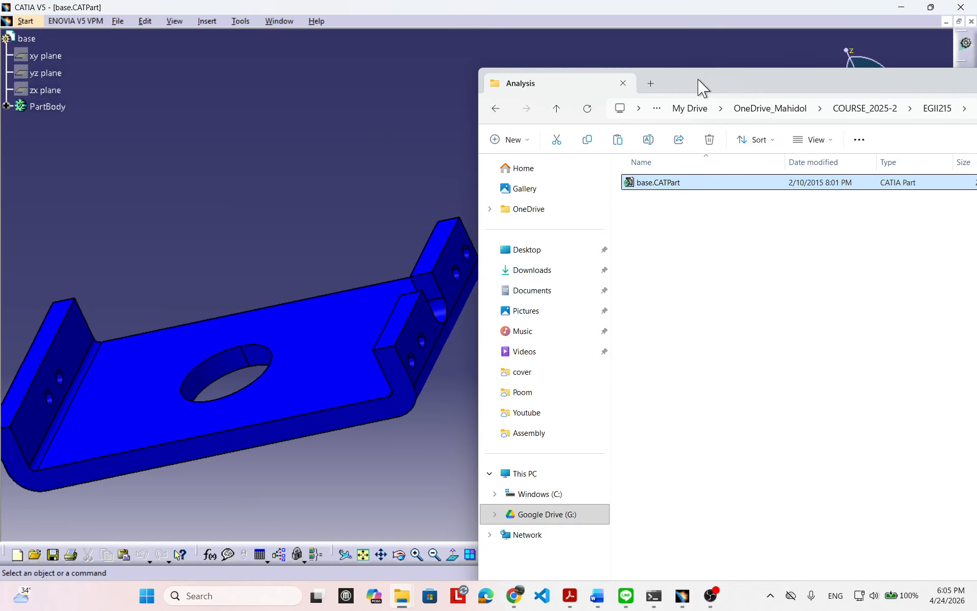
pyautogui.moveTo(698, 81); pyautogui.dragTo(388, 93)
pyautogui.click(824, 83)
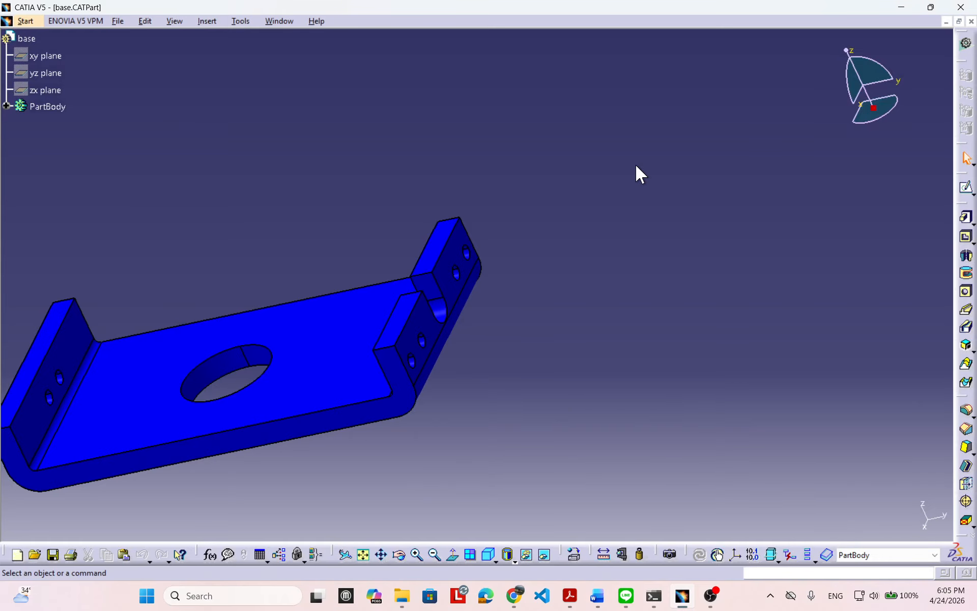
# Examine the base part's plate, central hole and upright end flanges in 3D
pyautogui.moveTo(312, 354); pyautogui.dragTo(361, 324, button='middle')
pyautogui.moveTo(186, 358); pyautogui.dragTo(437, 225, button='middle')
pyautogui.moveTo(313, 209); pyautogui.dragTo(448, 264, button='middle')
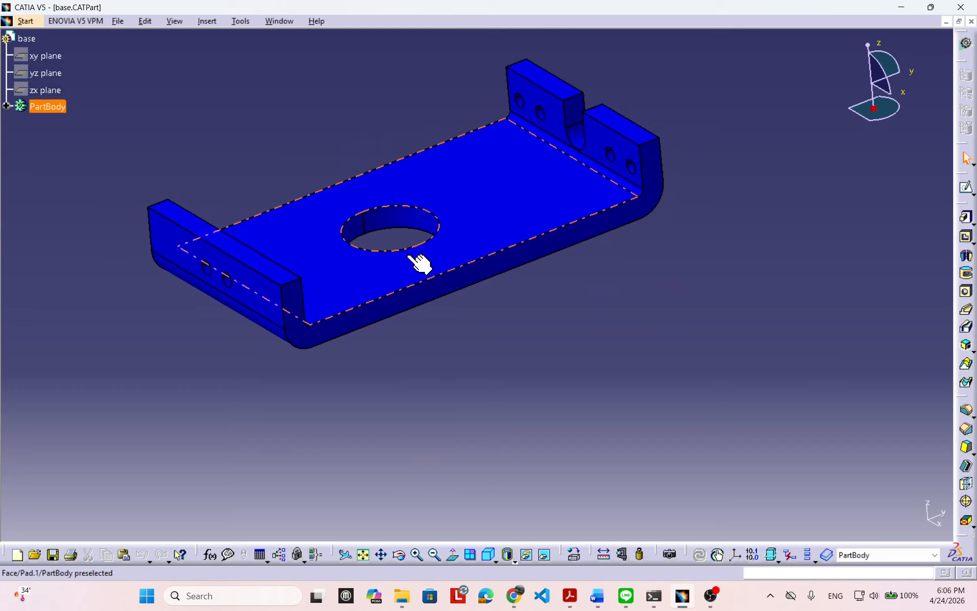
pyautogui.moveTo(408, 273); pyautogui.dragTo(443, 276, button='middle')
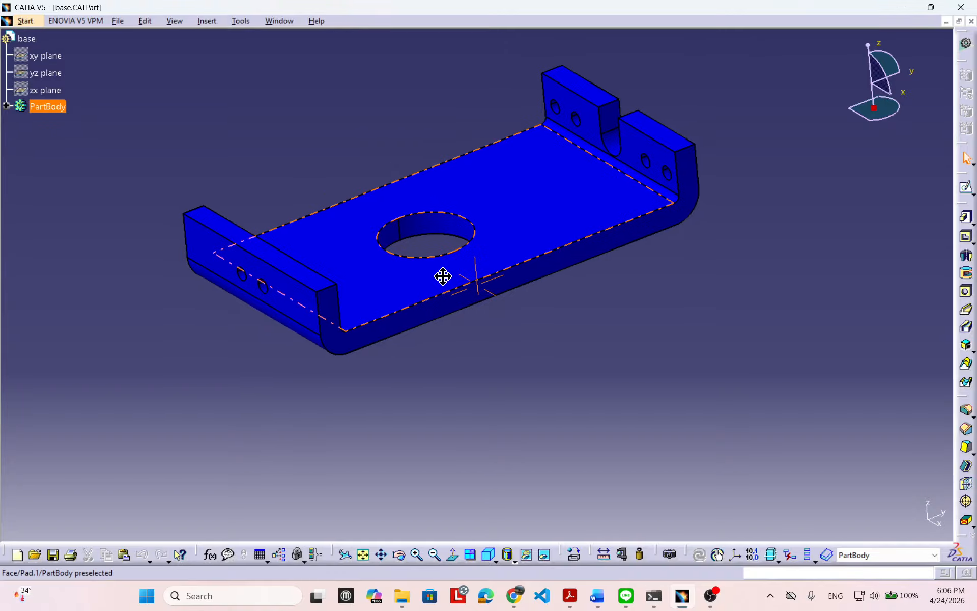
pyautogui.moveTo(265, 260); pyautogui.dragTo(419, 294, button='middle')
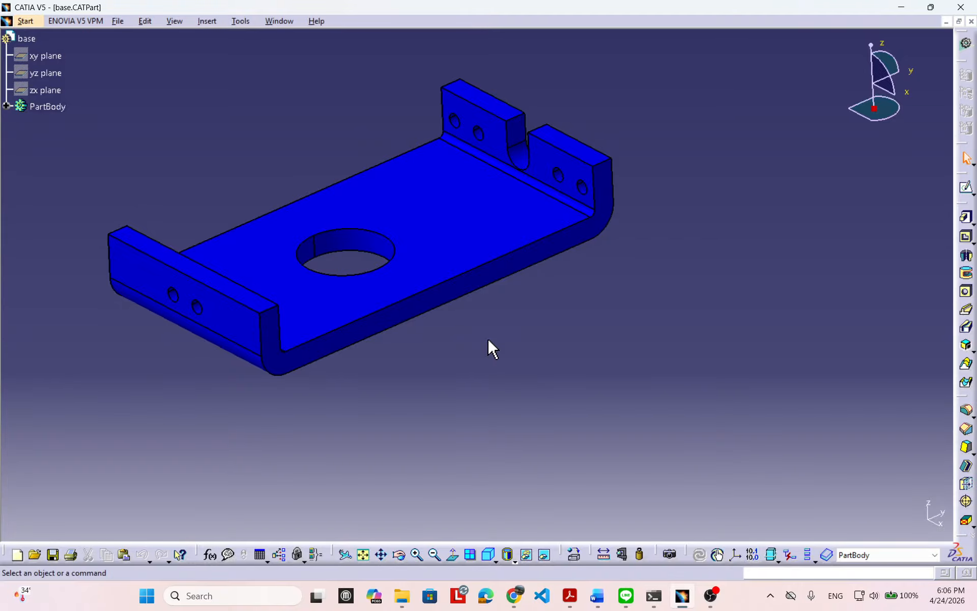
pyautogui.moveTo(489, 371); pyautogui.dragTo(517, 399, button='middle')
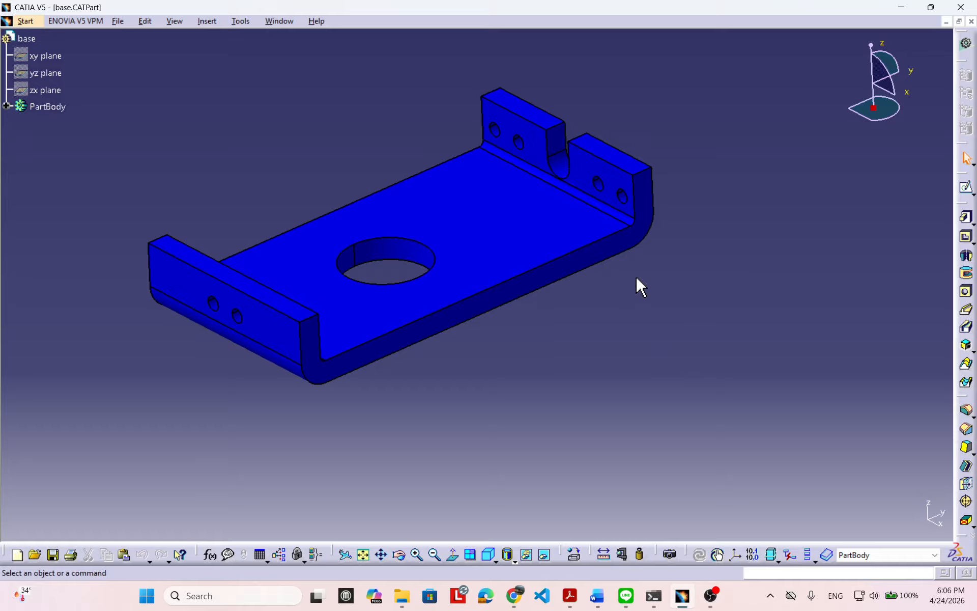
# Customize the Start menu by adding Generative Structural Analysis to the favorite workbenches
pyautogui.click(966, 42)
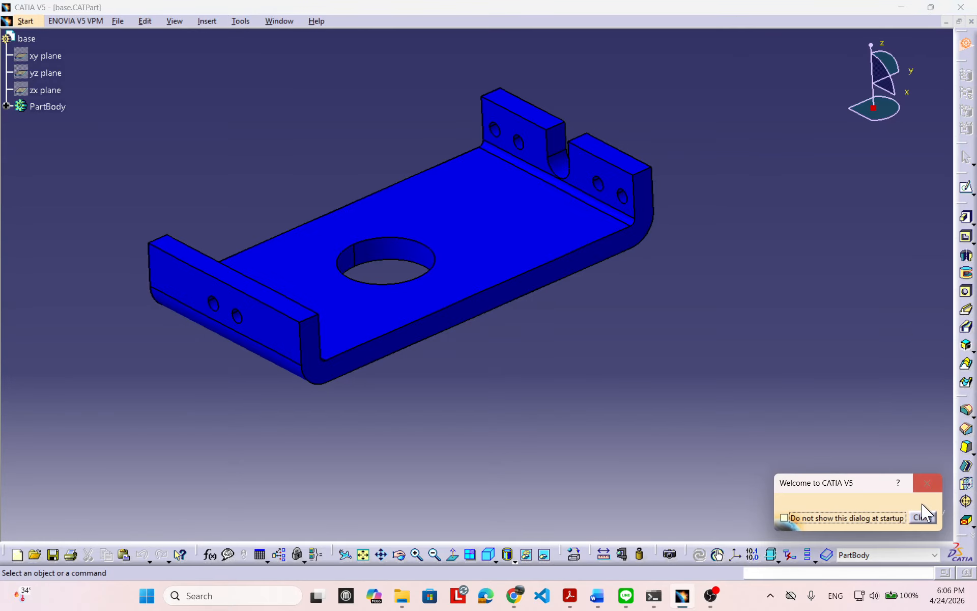
pyautogui.click(922, 517)
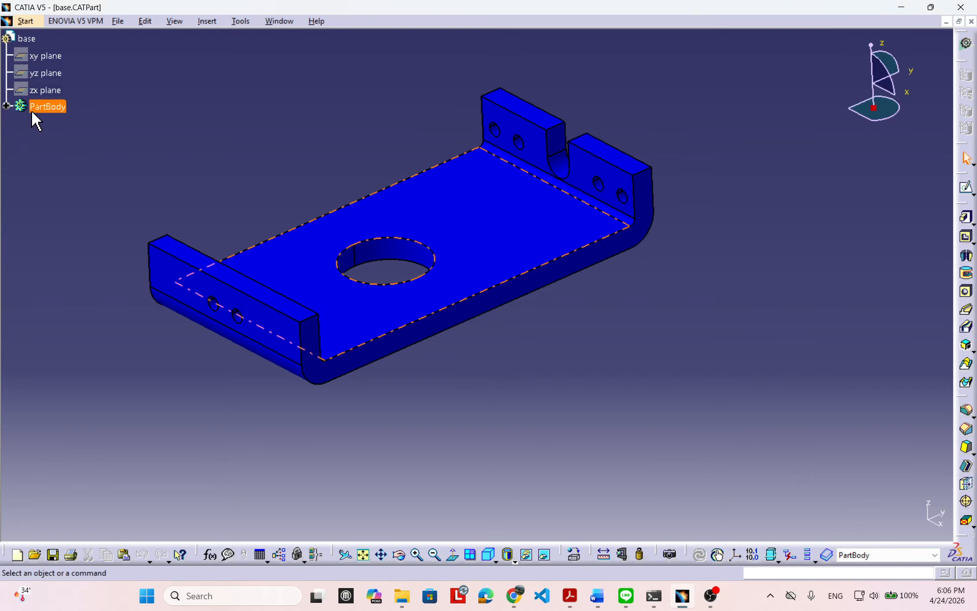
pyautogui.rightClick(968, 71)
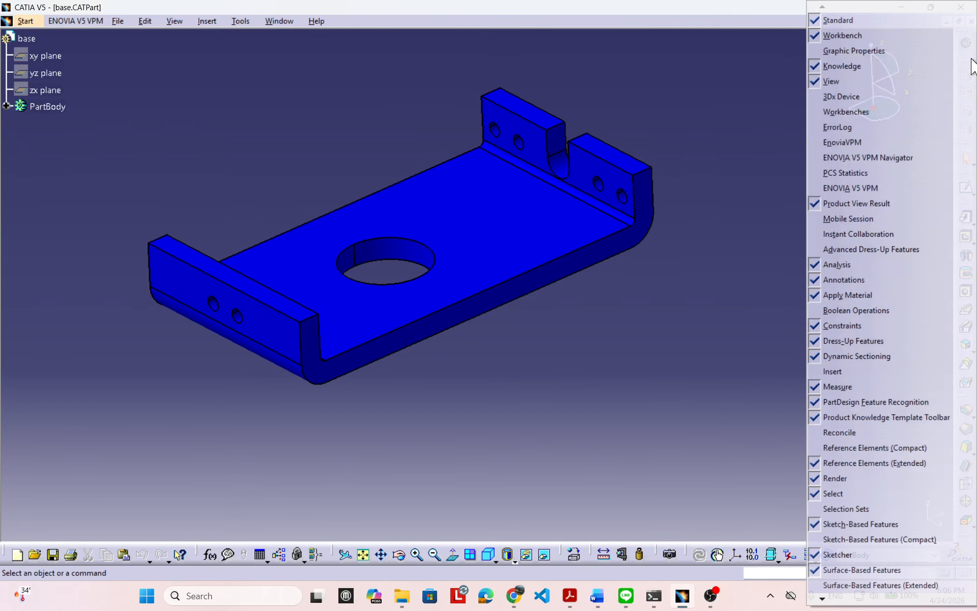
pyautogui.moveTo(847, 602)
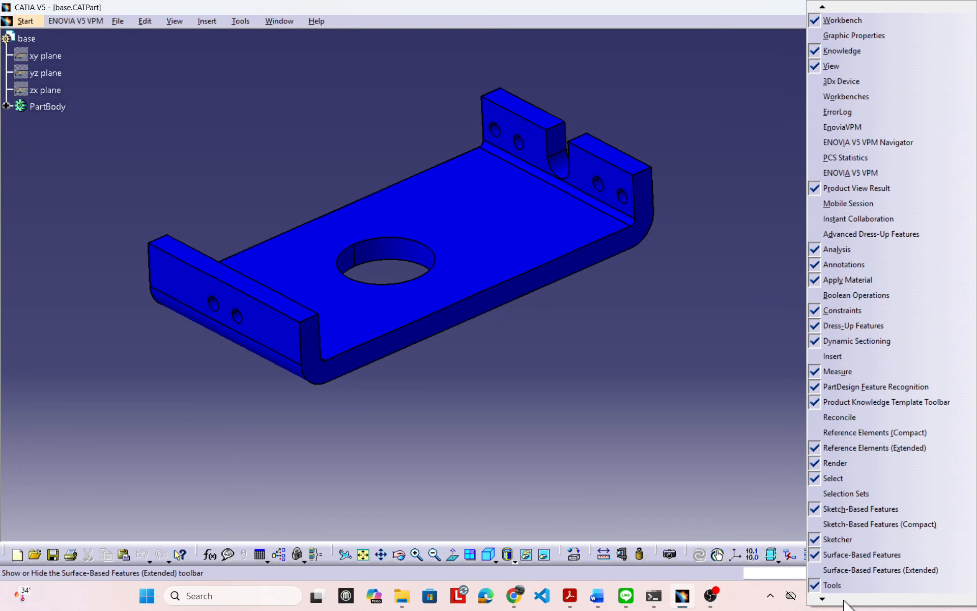
pyautogui.click(838, 577)
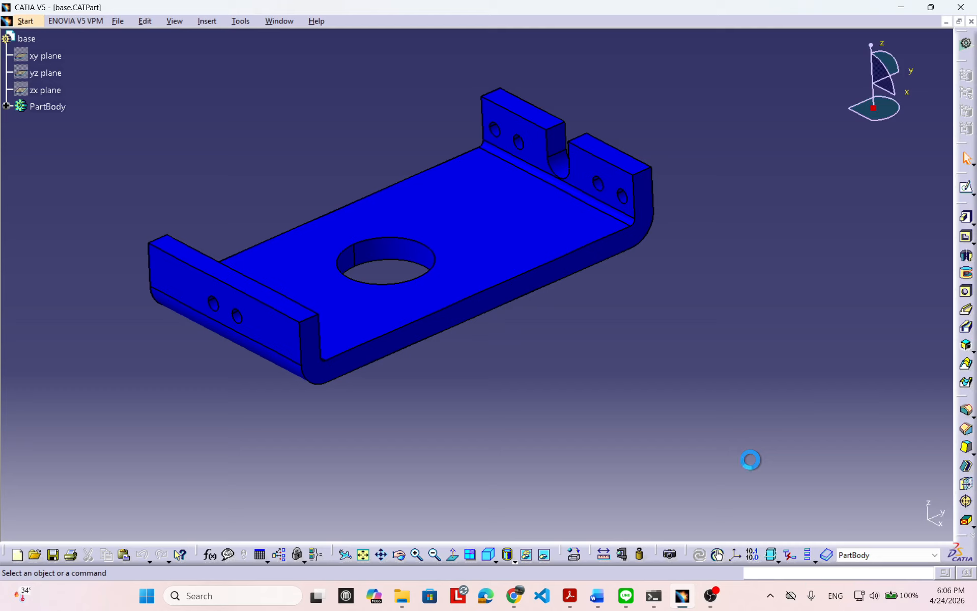
pyautogui.scroll(-3, 716, 387)
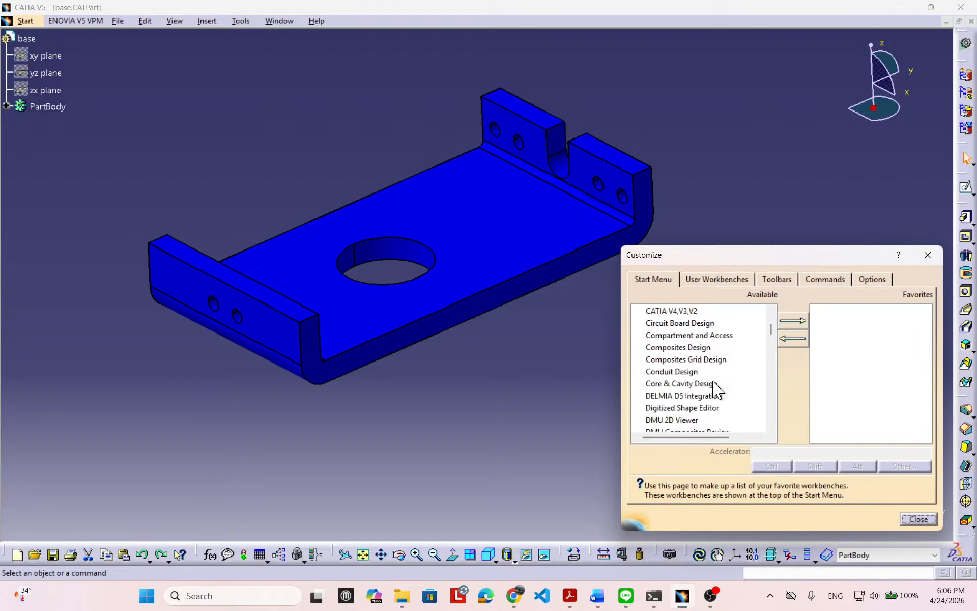
pyautogui.moveTo(771, 330)
pyautogui.mouseDown()
pyautogui.moveTo(771, 418)
pyautogui.moveTo(772, 364)
pyautogui.mouseUp()
pyautogui.click(697, 384)
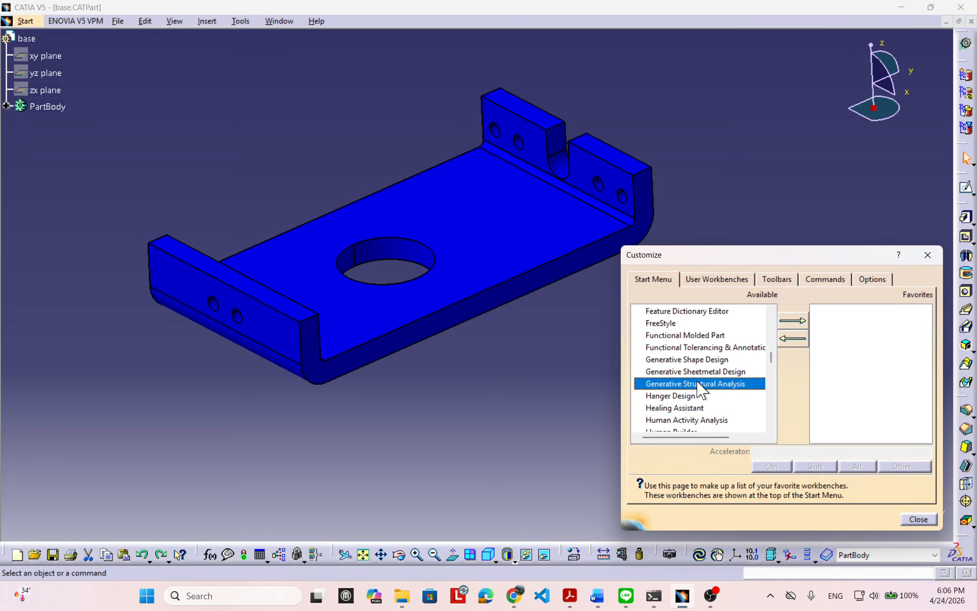
pyautogui.click(799, 321)
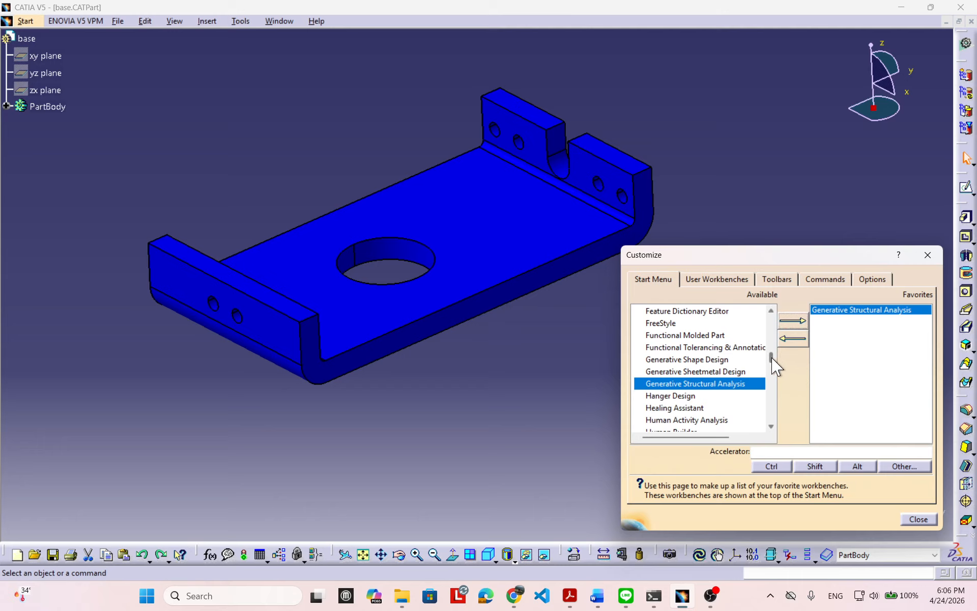
# Add Part Design to the favorite workbenches and close the customization settings
pyautogui.moveTo(772, 364)
pyautogui.mouseDown()
pyautogui.moveTo(774, 332)
pyautogui.moveTo(771, 384)
pyautogui.mouseUp()
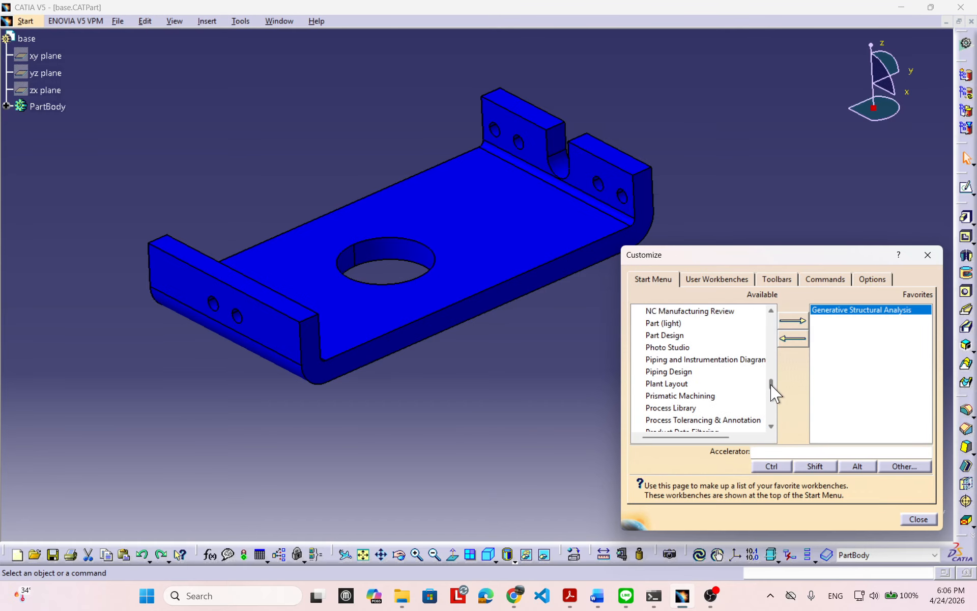
pyautogui.click(666, 336)
pyautogui.click(799, 321)
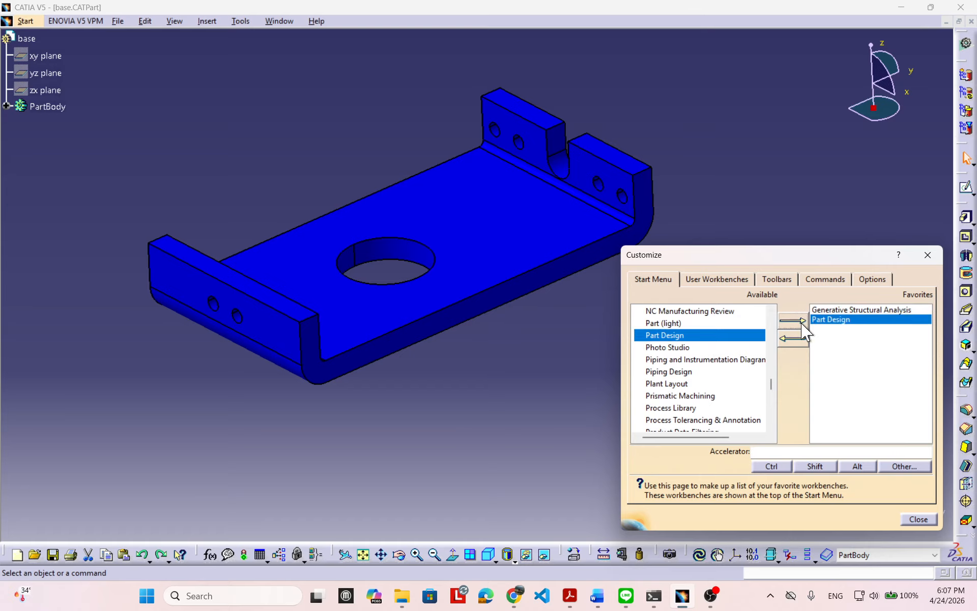
pyautogui.click(925, 523)
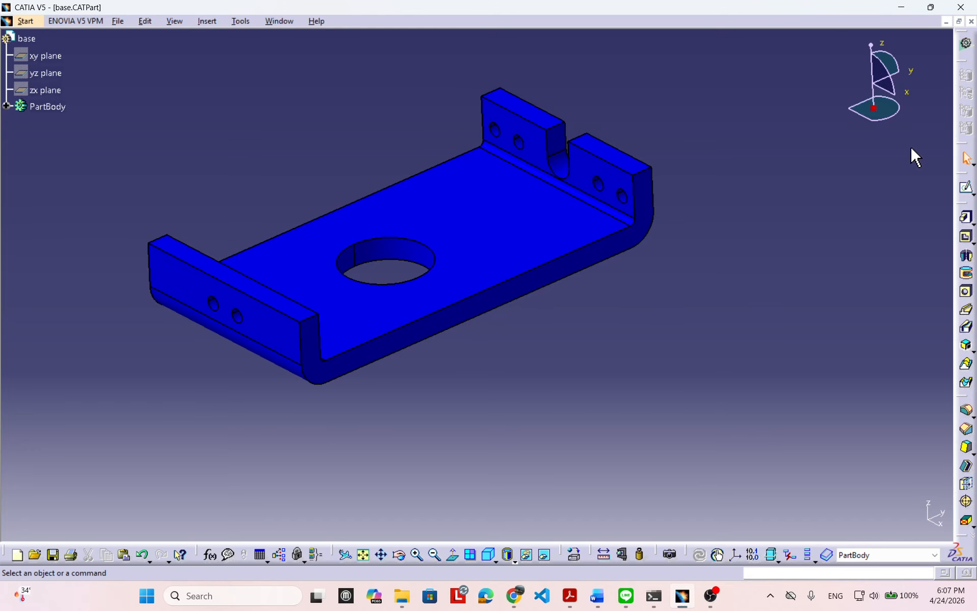
# Start a Generative Structural Analysis of the base part with a Static Analysis case
pyautogui.click(965, 43)
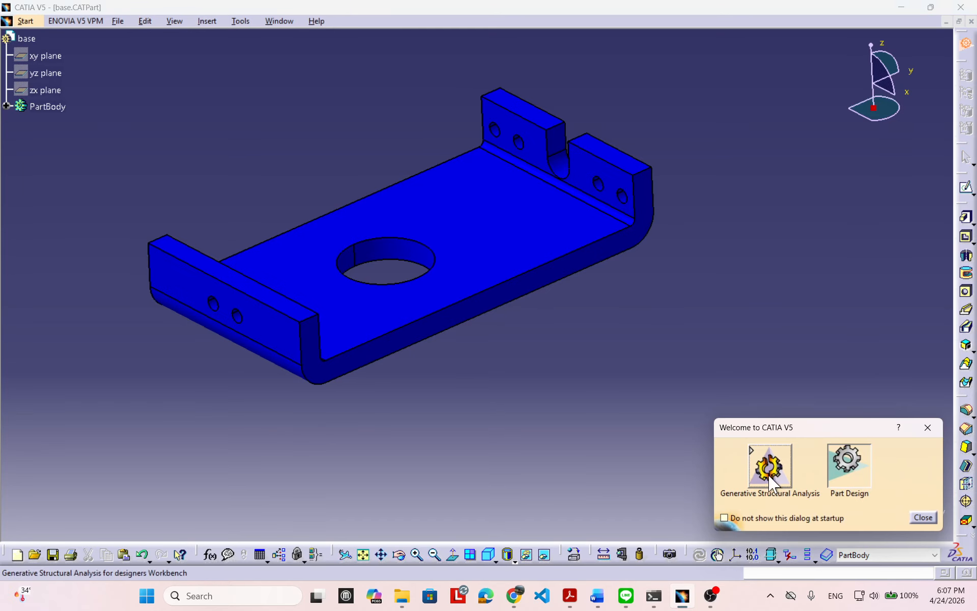
pyautogui.click(752, 452)
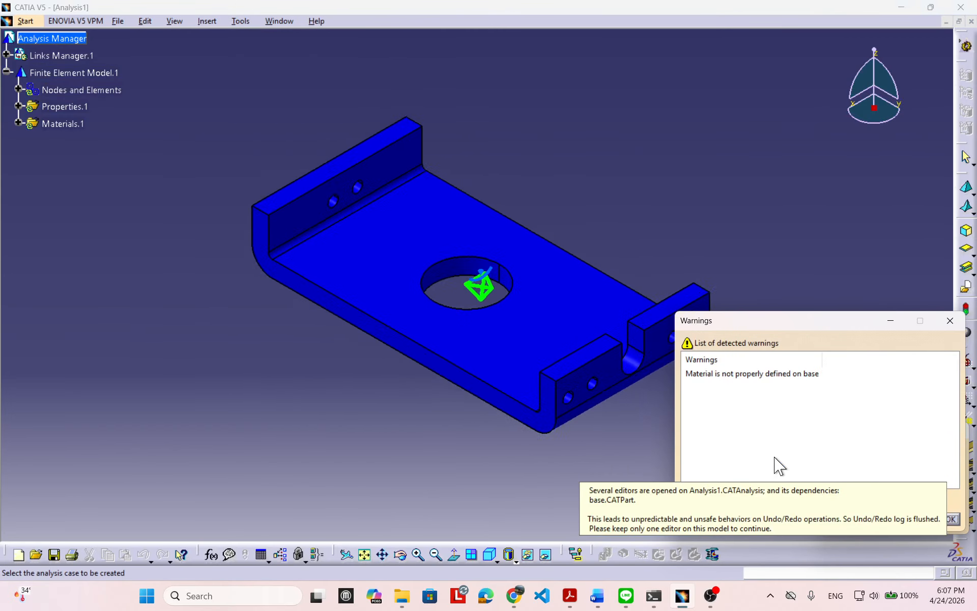
pyautogui.moveTo(813, 328); pyautogui.dragTo(689, 274)
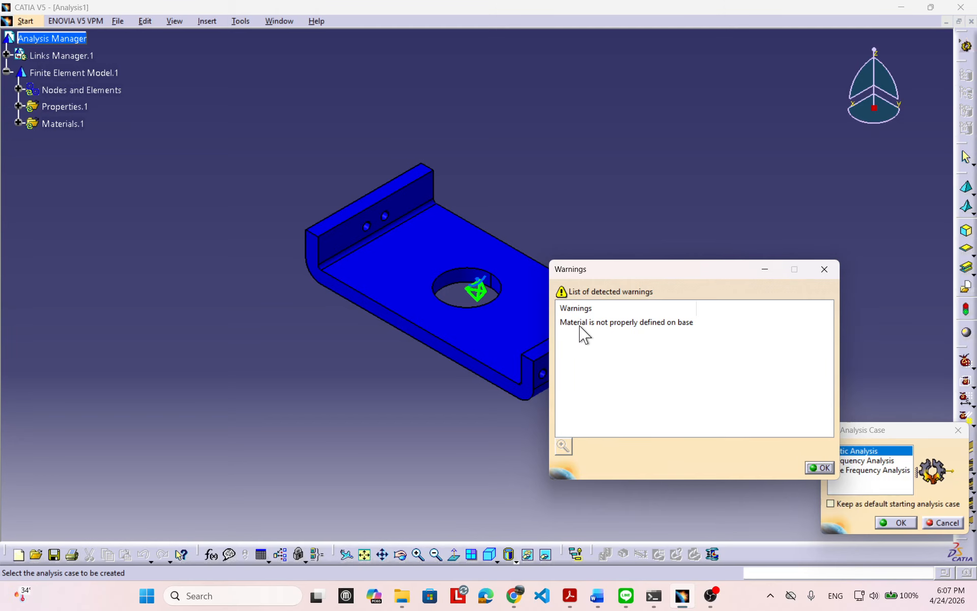
pyautogui.moveTo(649, 275); pyautogui.dragTo(600, 265)
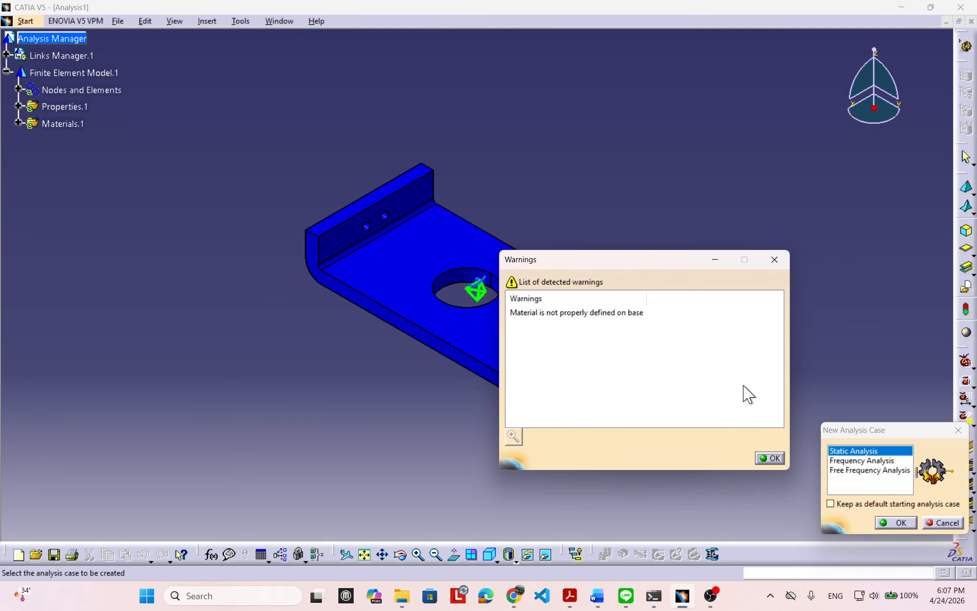
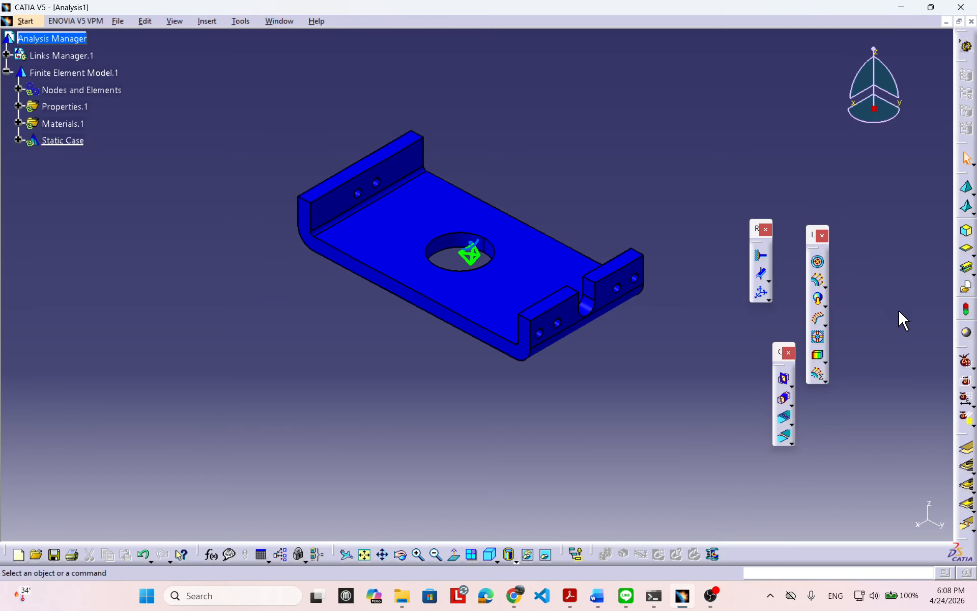
pyautogui.click(965, 47)
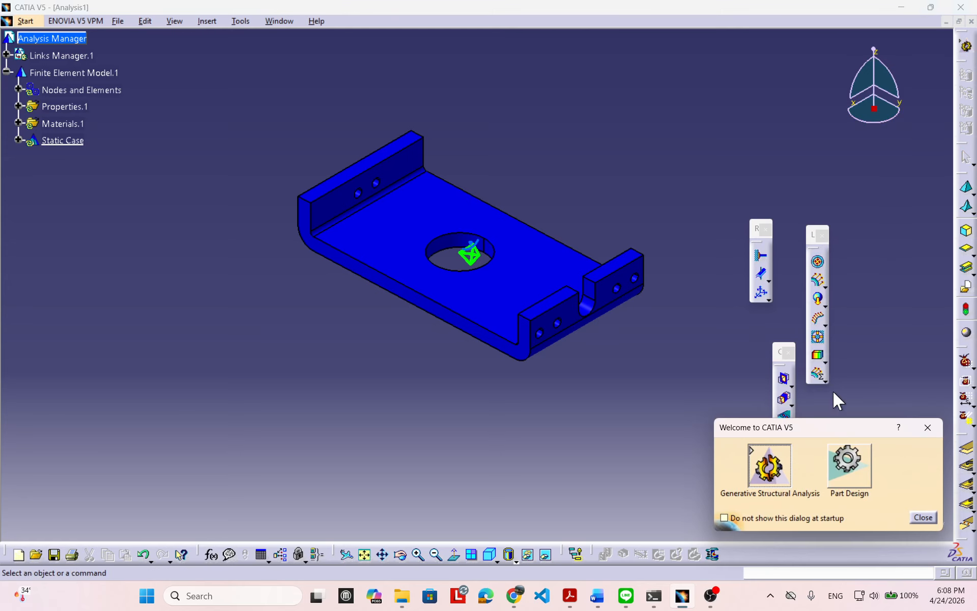
pyautogui.click(845, 486)
pyautogui.click(908, 522)
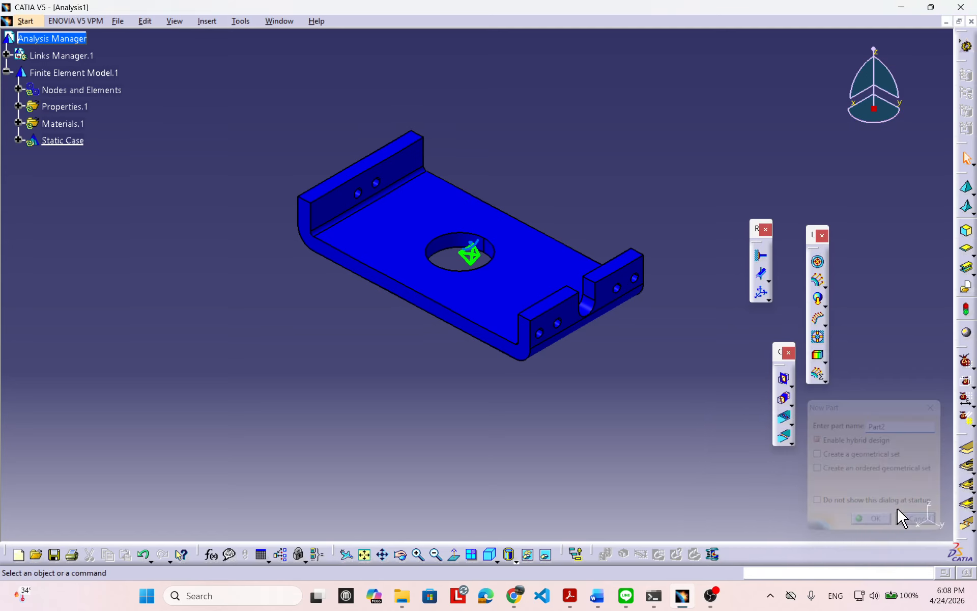
# Expand the Links Manager in the analysis tree and select its link to base.CATPart
pyautogui.click(81, 41)
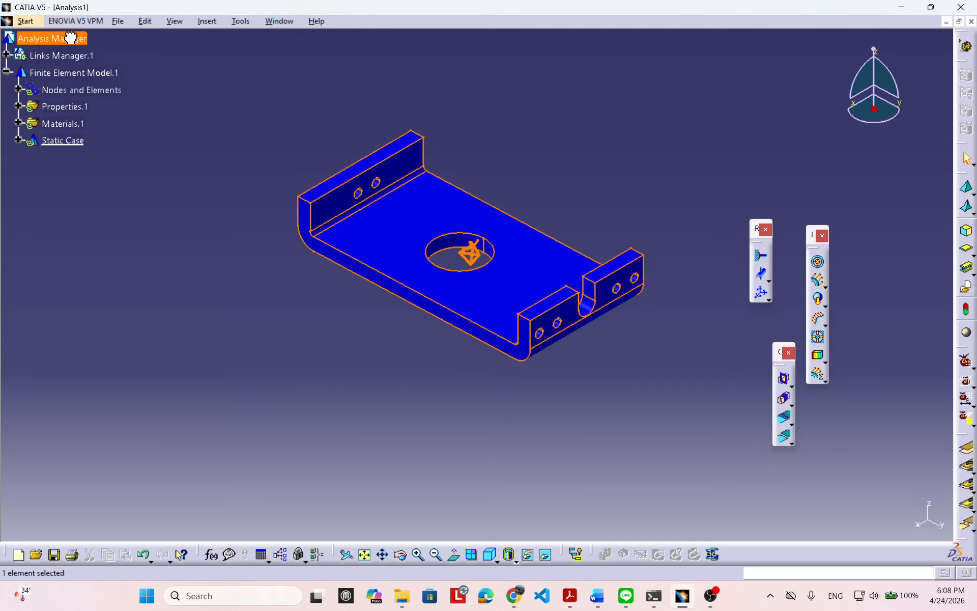
pyautogui.click(52, 36)
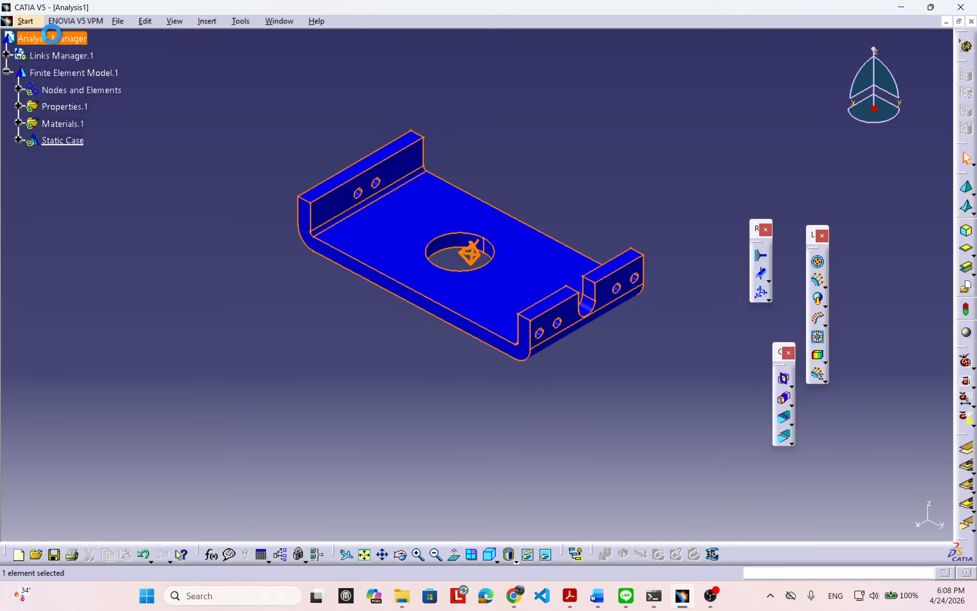
pyautogui.click(7, 55)
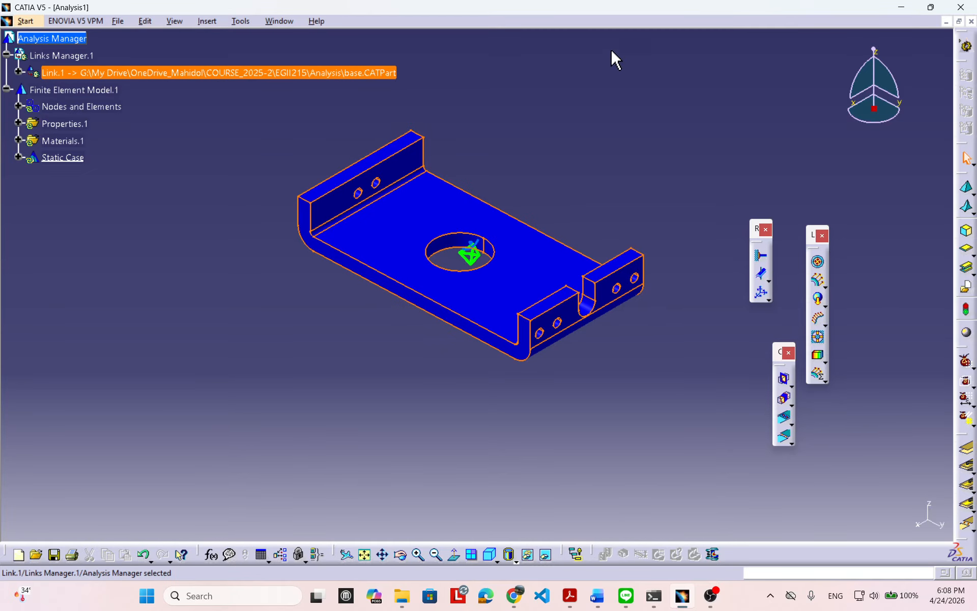
pyautogui.click(965, 46)
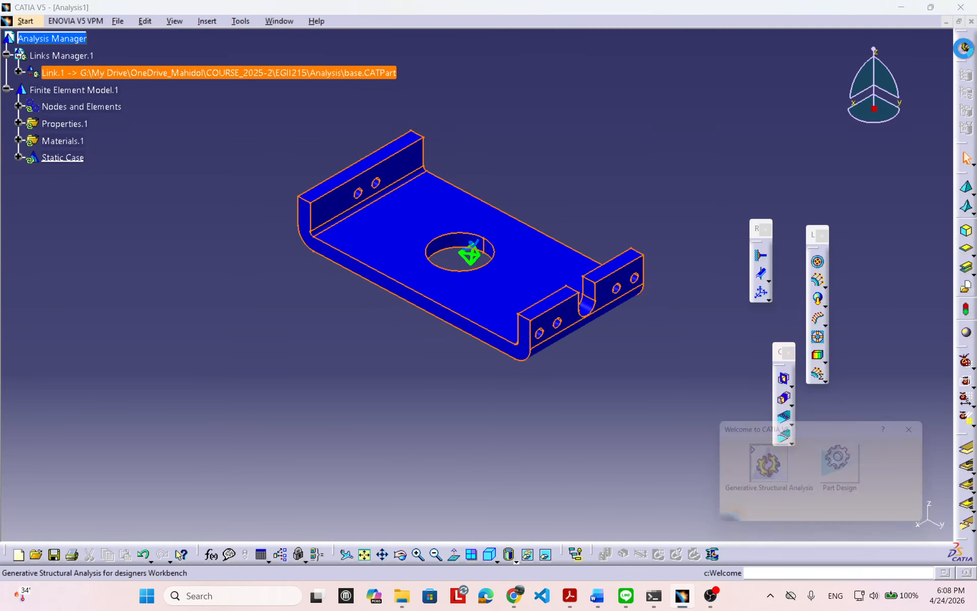
pyautogui.click(860, 465)
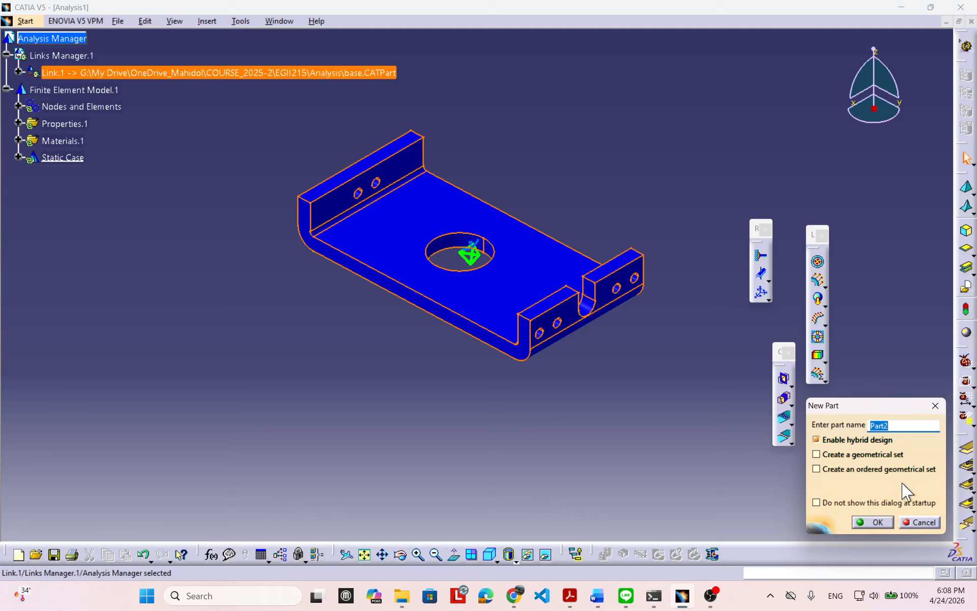
pyautogui.click(920, 522)
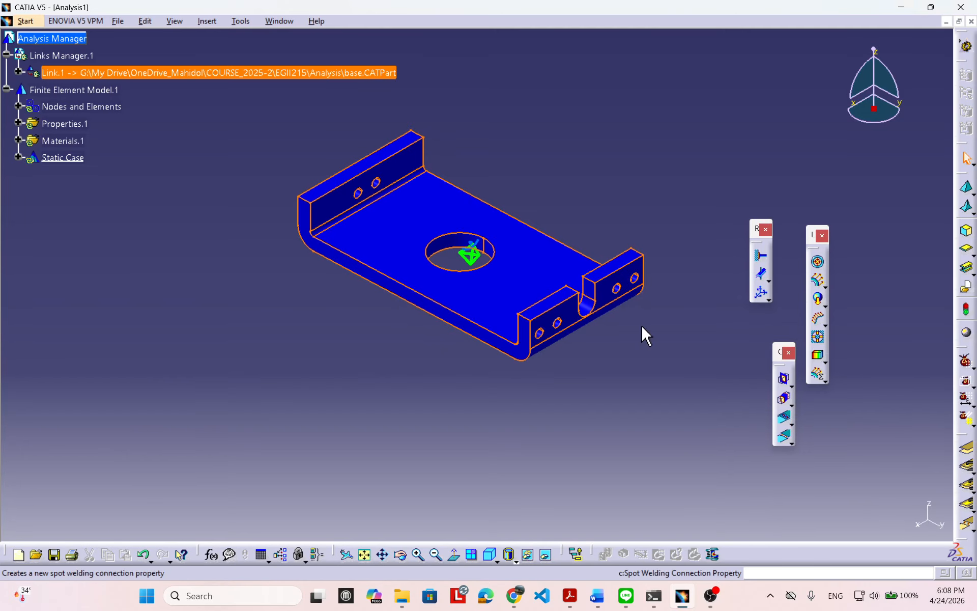
# Activate the base part for editing in Part Design and open the material library beside the model
pyautogui.click(375, 219)
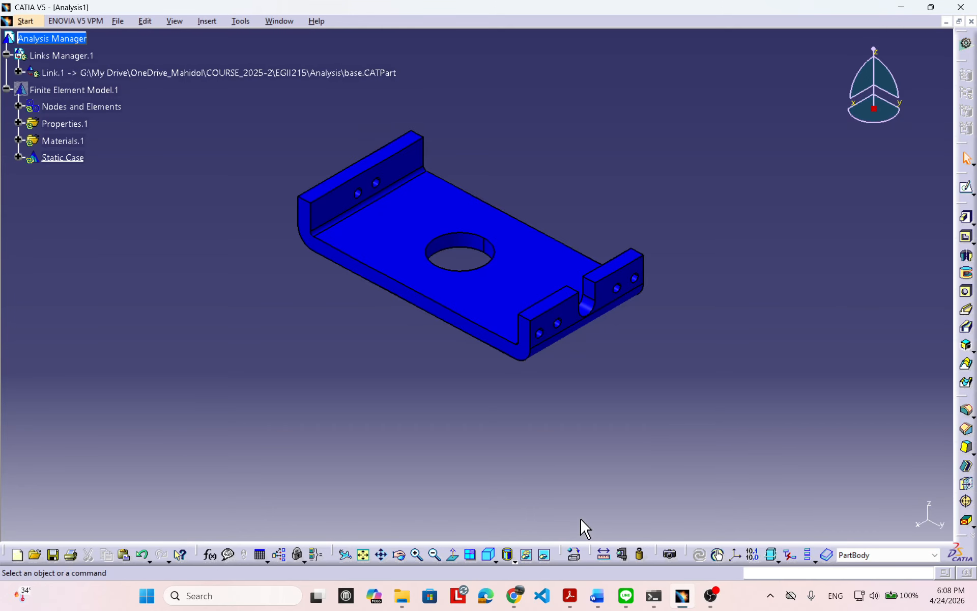
pyautogui.click(574, 555)
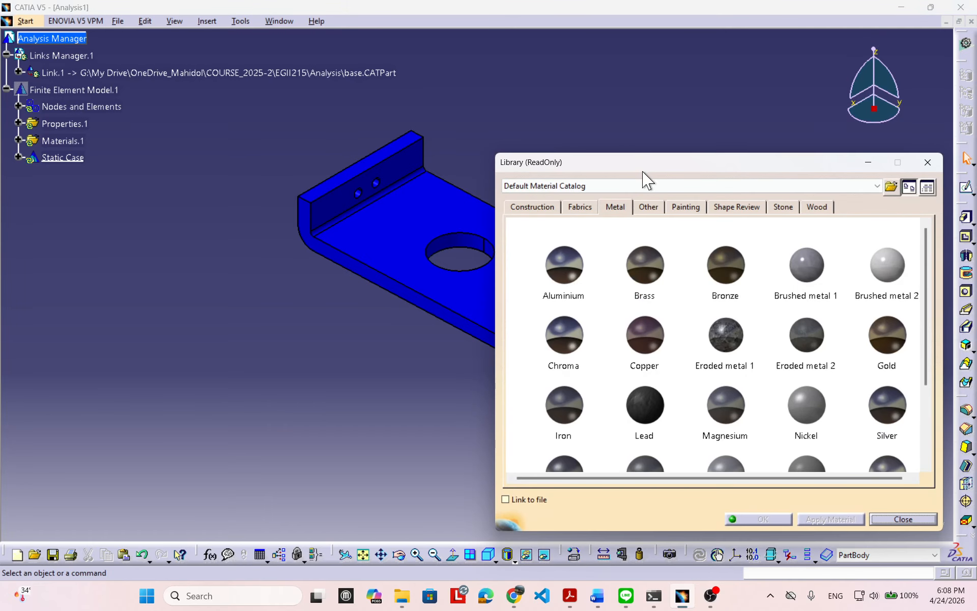
pyautogui.click(699, 145)
pyautogui.moveTo(697, 164); pyautogui.dragTo(794, 164)
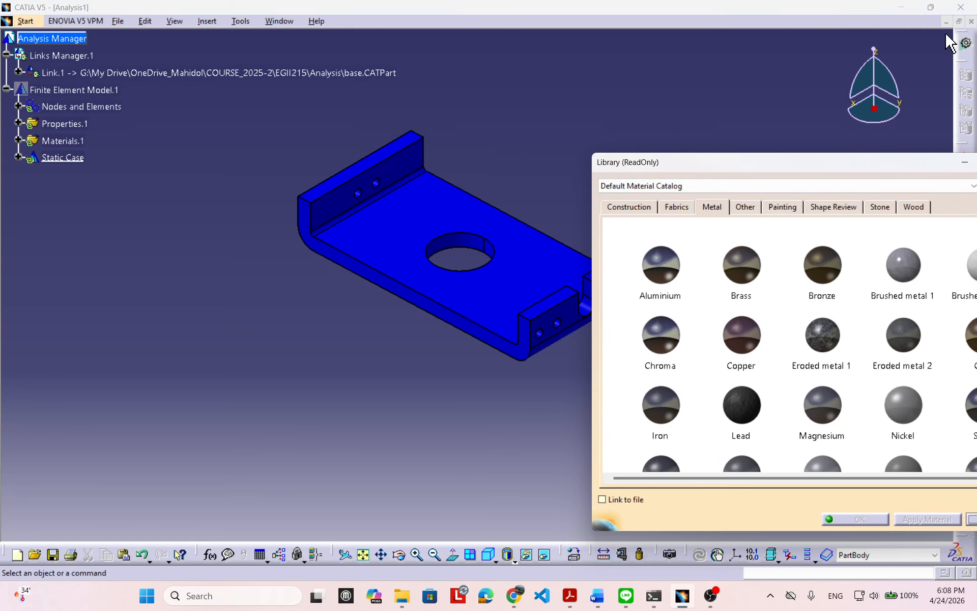
pyautogui.moveTo(556, 176); pyautogui.dragTo(487, 157, button='middle')
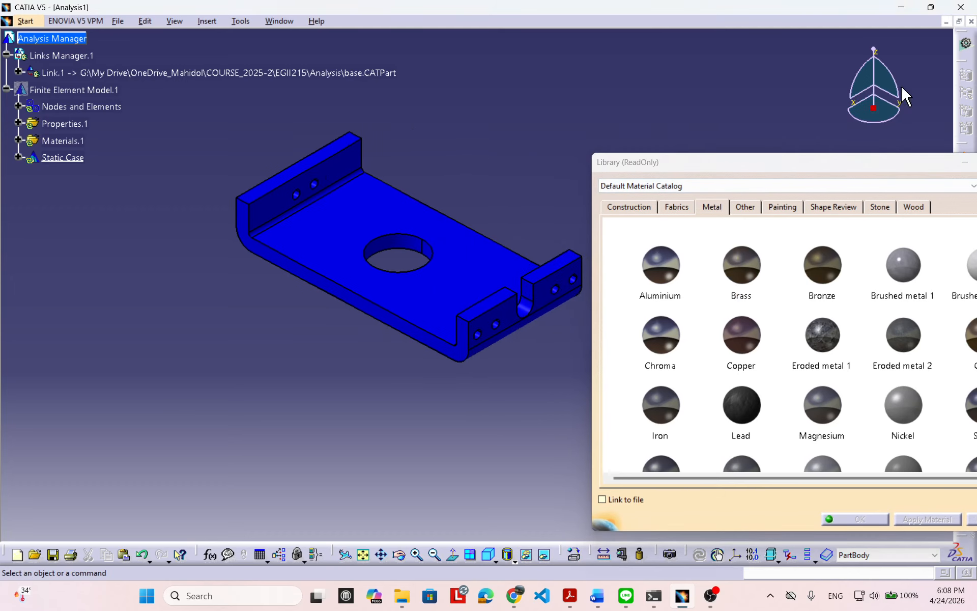
pyautogui.moveTo(796, 163); pyautogui.dragTo(736, 120)
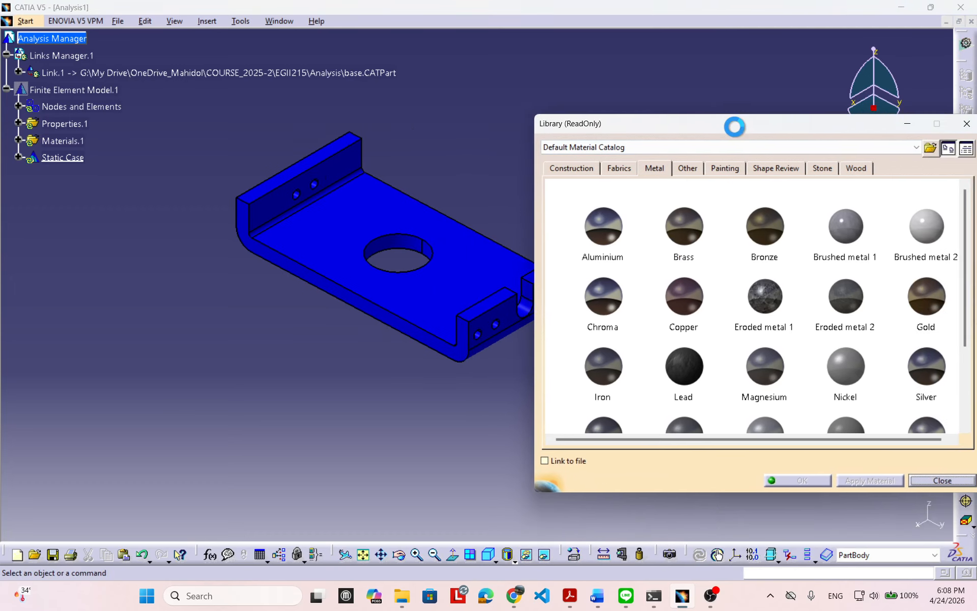
pyautogui.moveTo(911, 128); pyautogui.dragTo(912, 92)
pyautogui.click(775, 359)
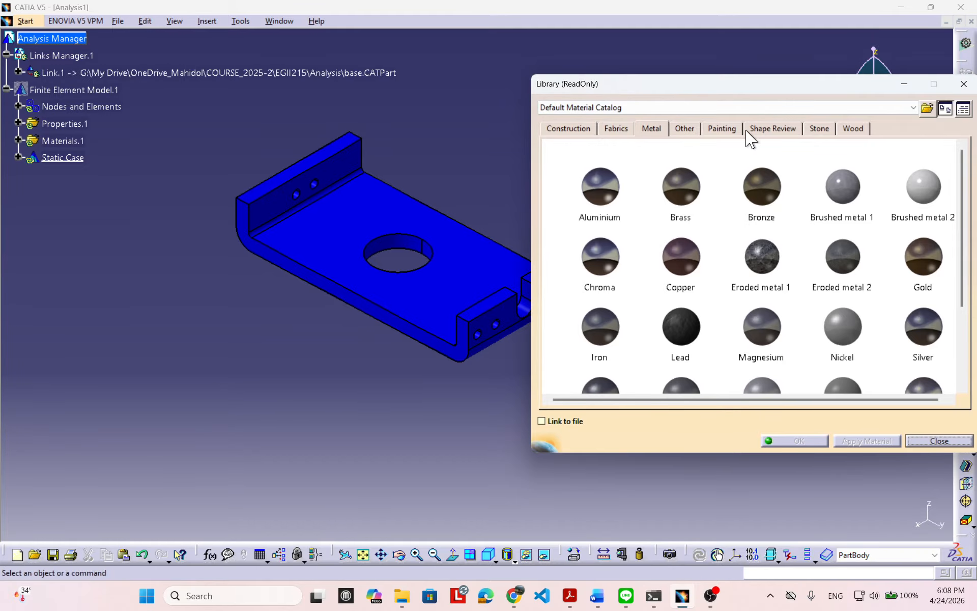
pyautogui.moveTo(743, 91); pyautogui.dragTo(713, 89)
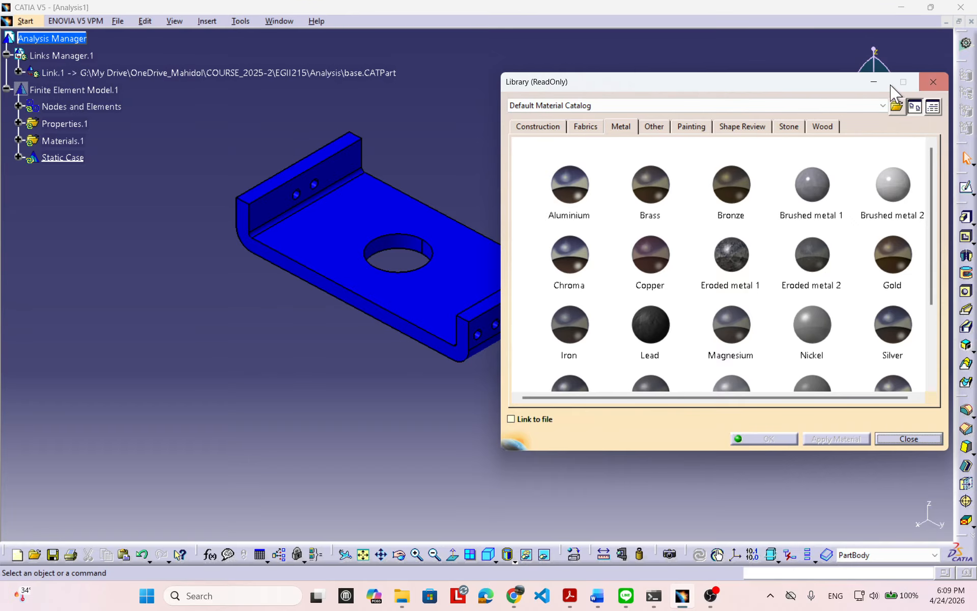
pyautogui.moveTo(793, 84); pyautogui.dragTo(797, 73)
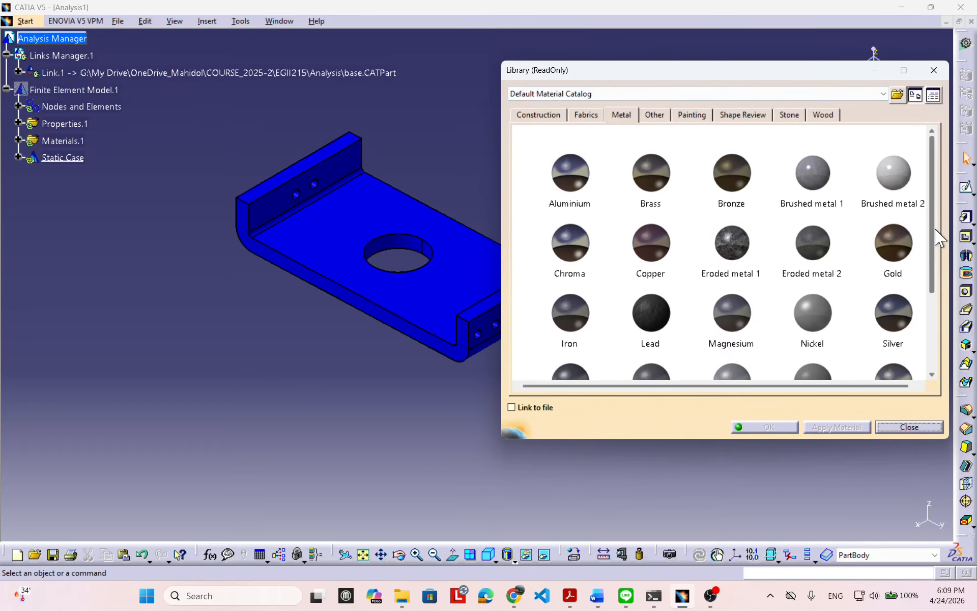
# Apply the Steel material from the Metal family to the base part's PartBody and confirm the material library
pyautogui.moveTo(931, 255); pyautogui.dragTo(918, 224)
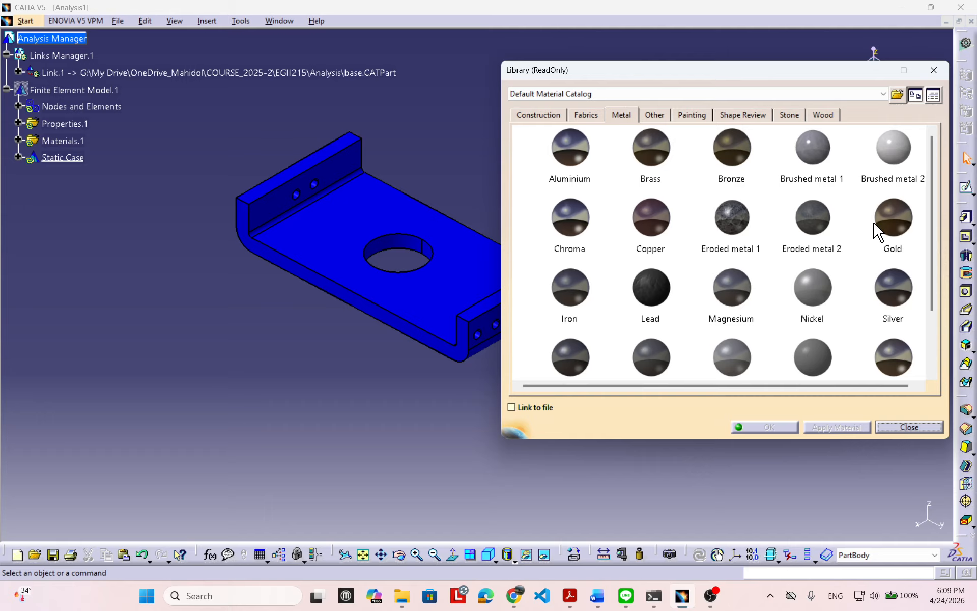
pyautogui.scroll(-2, 873, 224)
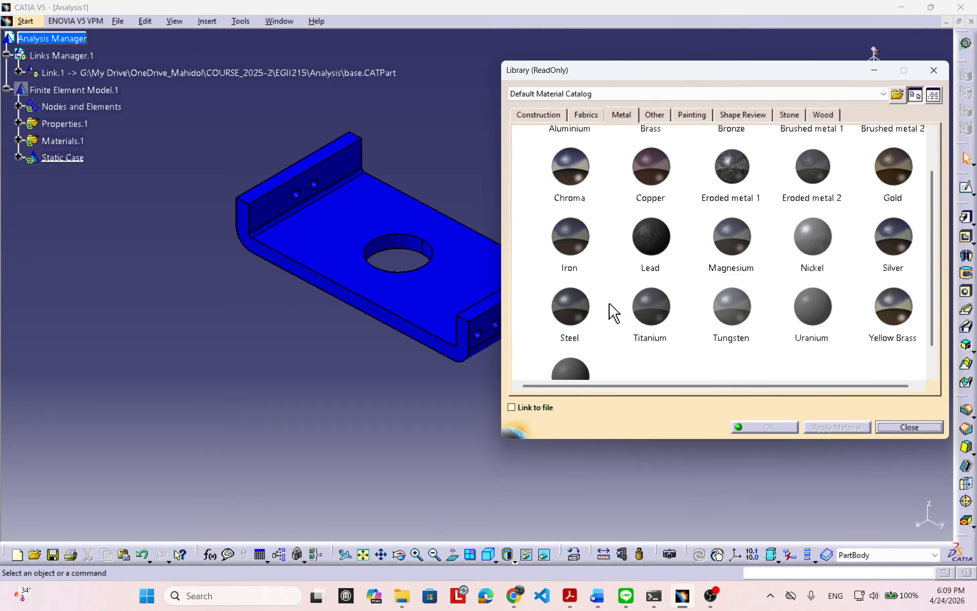
pyautogui.click(577, 320)
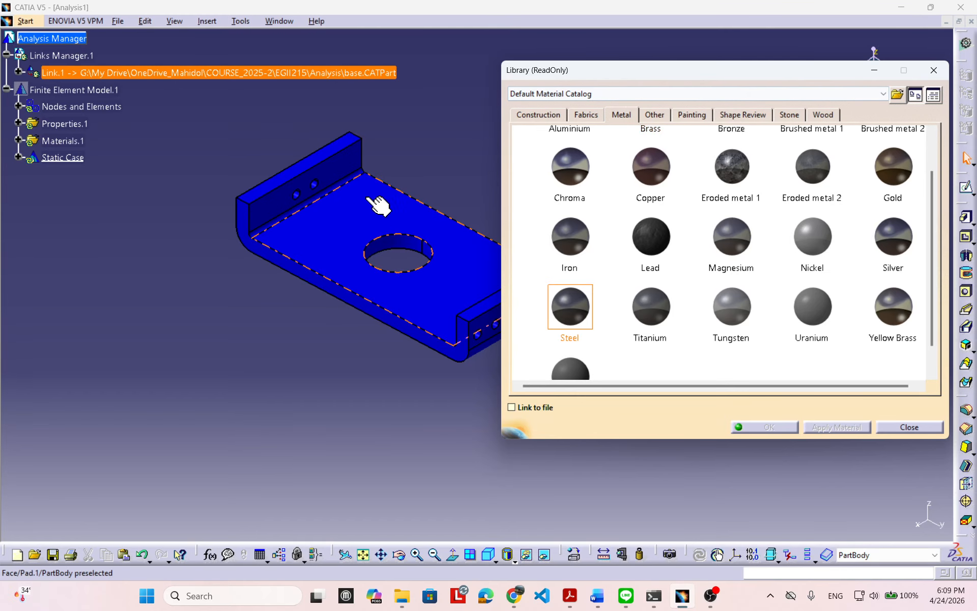
pyautogui.click(18, 72)
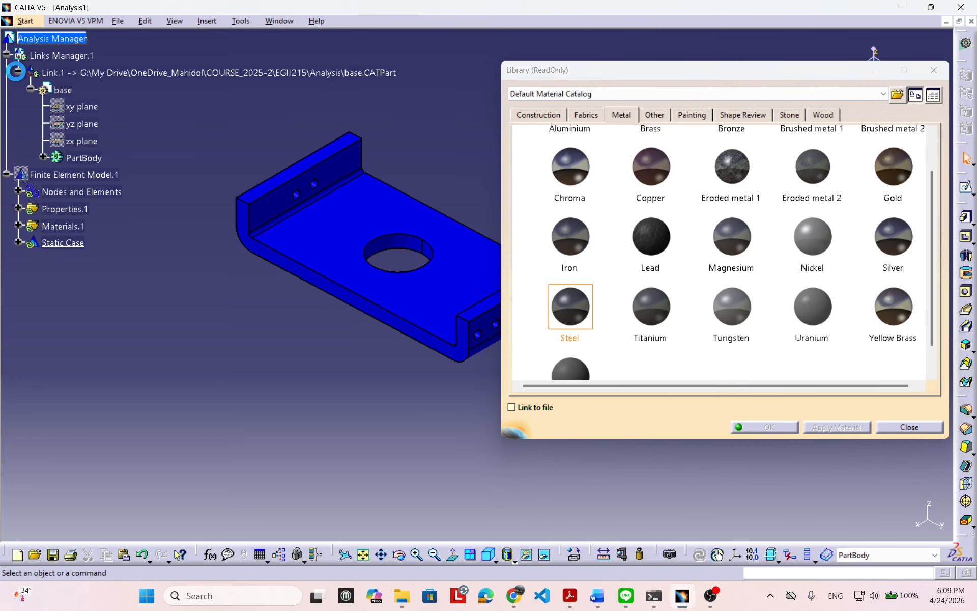
pyautogui.click(81, 157)
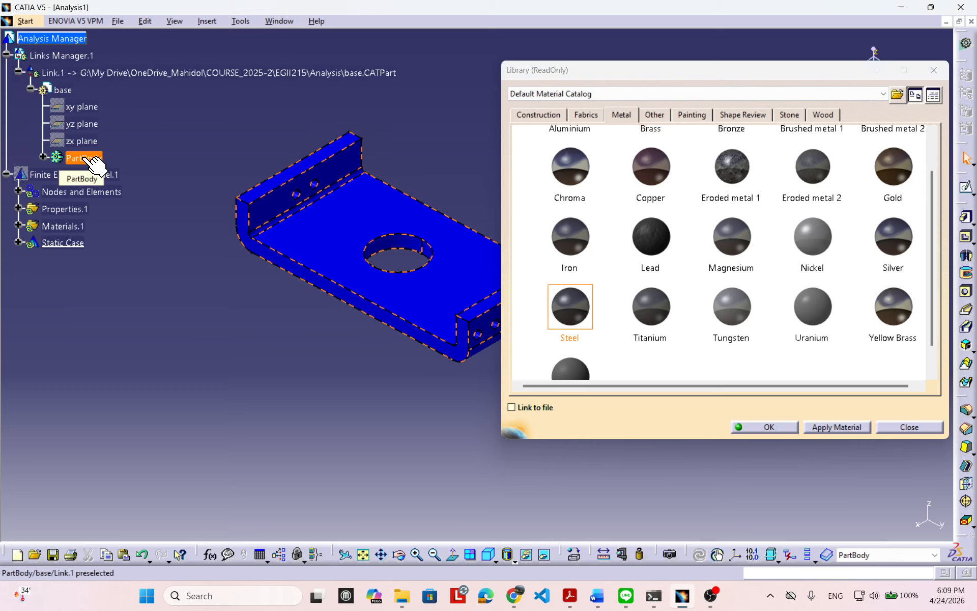
pyautogui.click(835, 428)
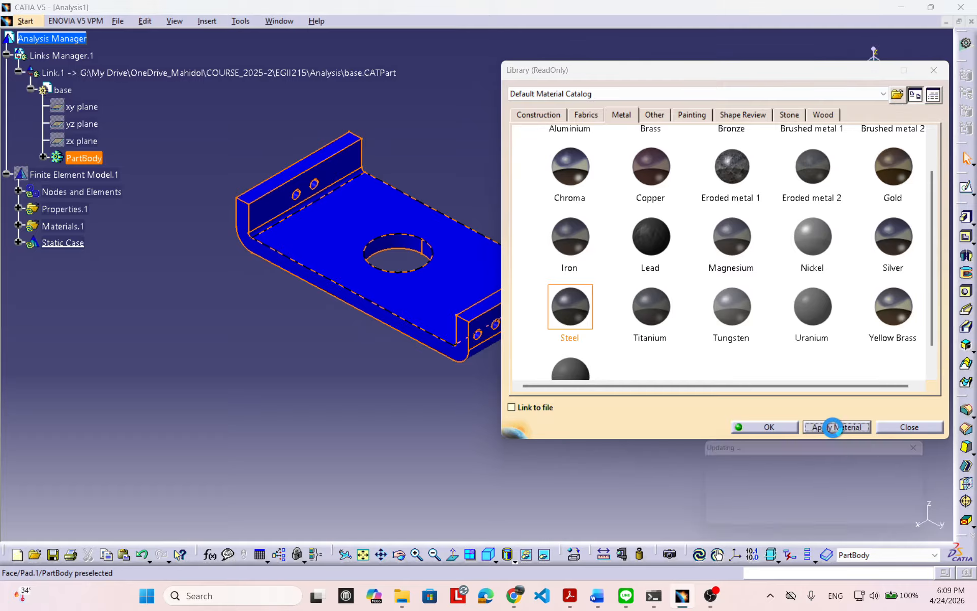
pyautogui.click(759, 428)
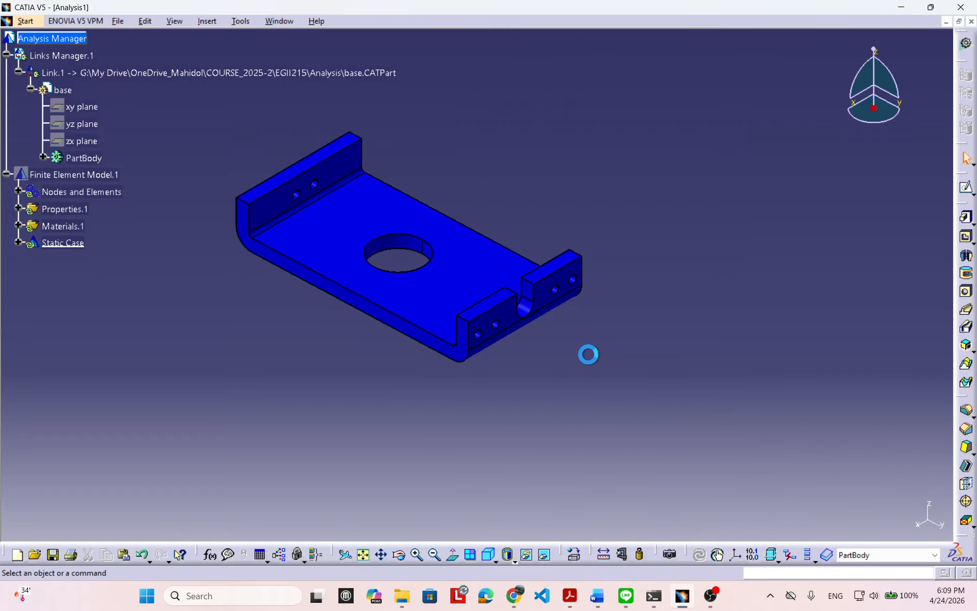
# Check the PartBody's tree contents for the applied material and reactivate the Analysis Manager for structural analysis work
pyautogui.click(43, 156)
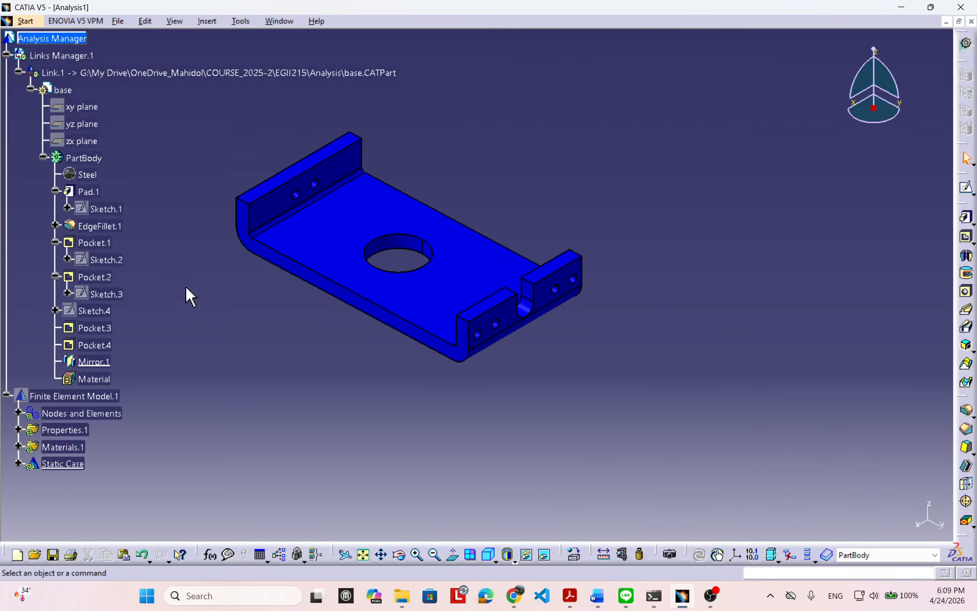
pyautogui.scroll(-3, 191, 296)
pyautogui.scroll(2, 193, 229)
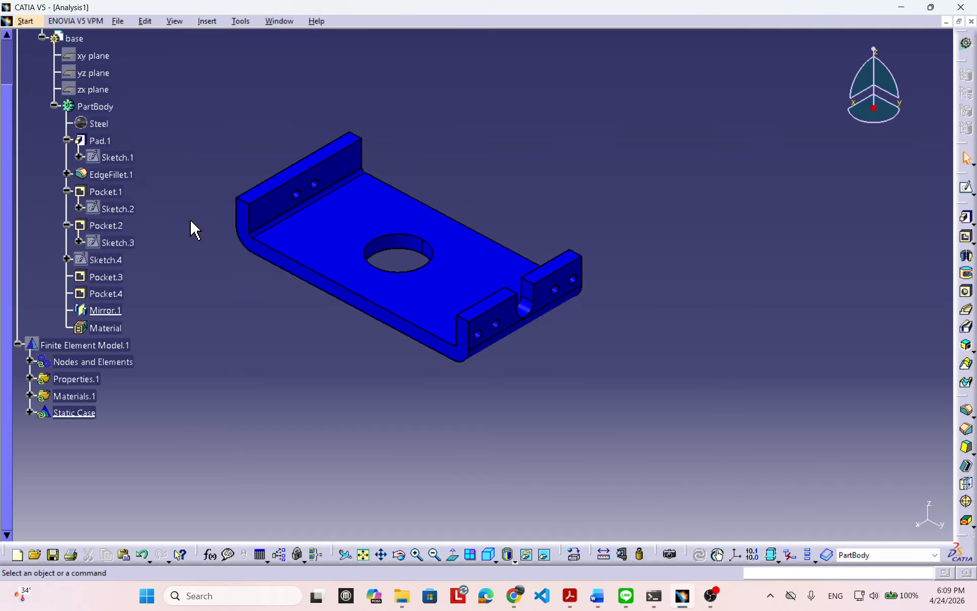
pyautogui.click(54, 106)
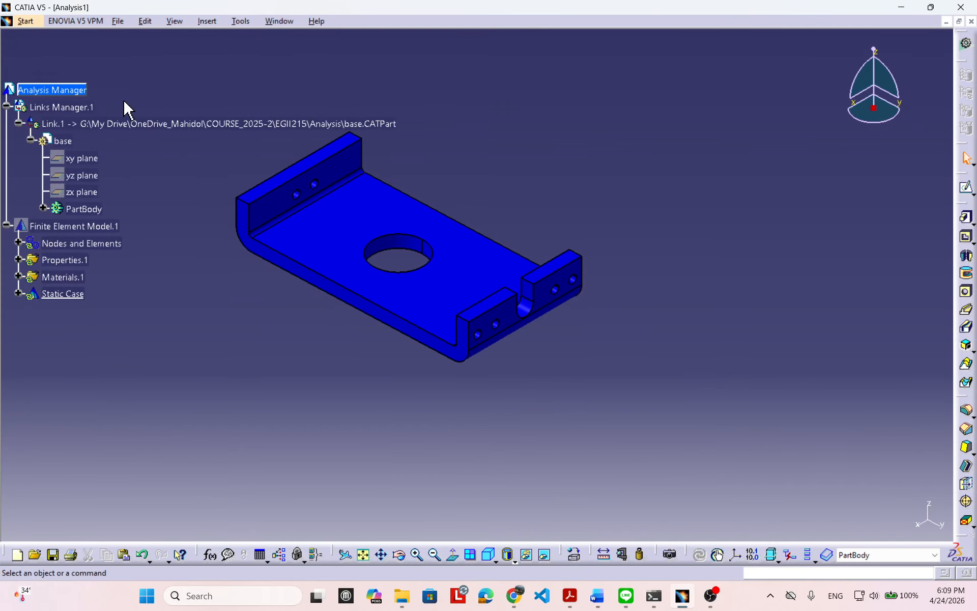
pyautogui.doubleClick(69, 89)
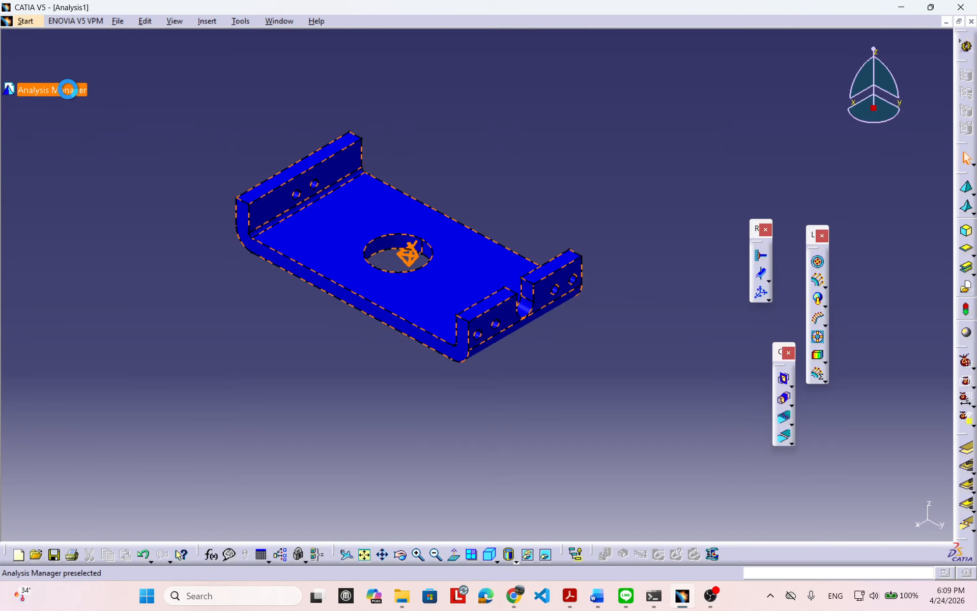
pyautogui.moveTo(697, 187); pyautogui.dragTo(718, 172, button='middle')
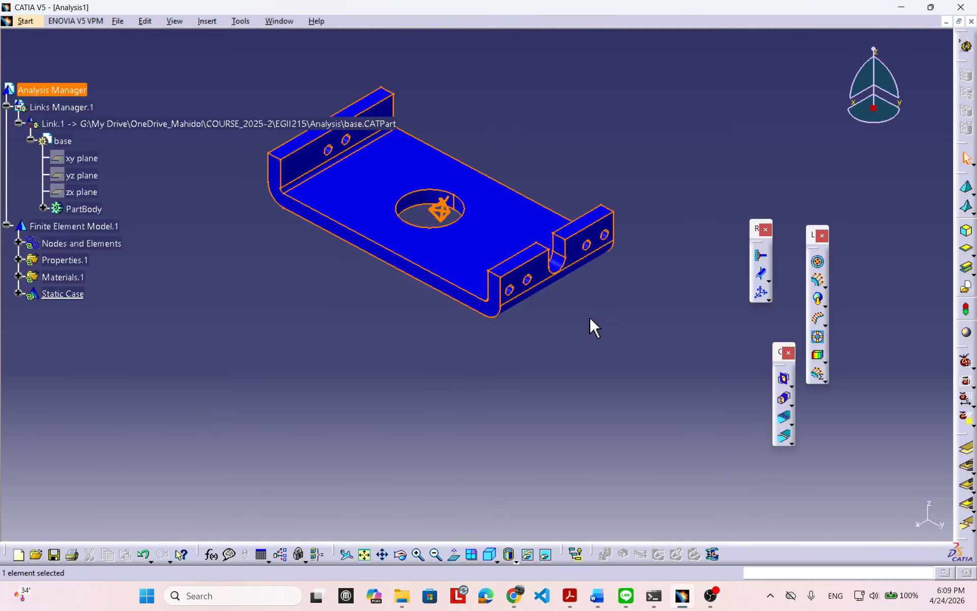
pyautogui.click(594, 337)
# Examine the base plate, its flanges and the mesh symbol at the central hole from several angles
pyautogui.moveTo(417, 299); pyautogui.dragTo(496, 402, button='middle')
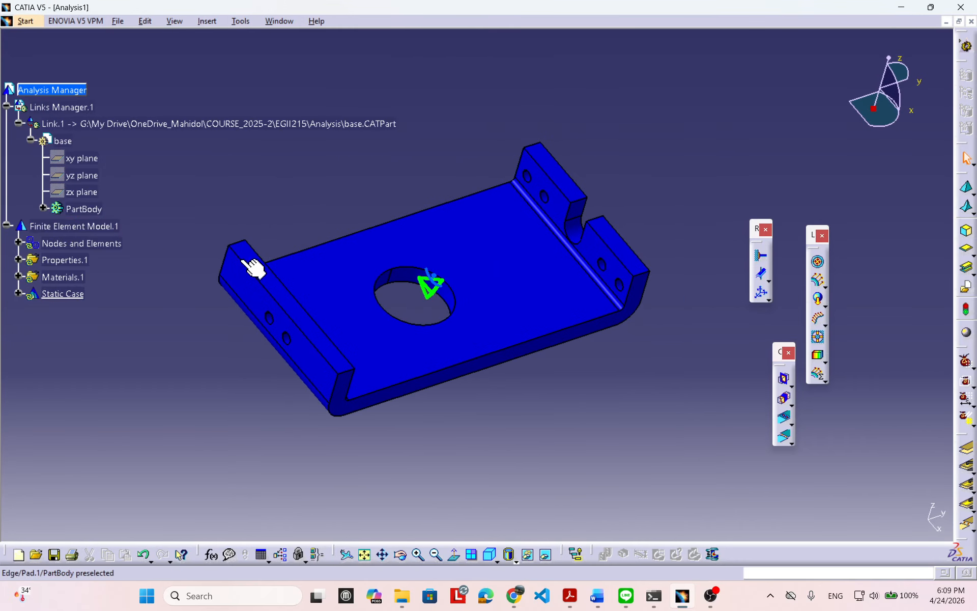
pyautogui.moveTo(613, 370); pyautogui.dragTo(525, 334, button='middle')
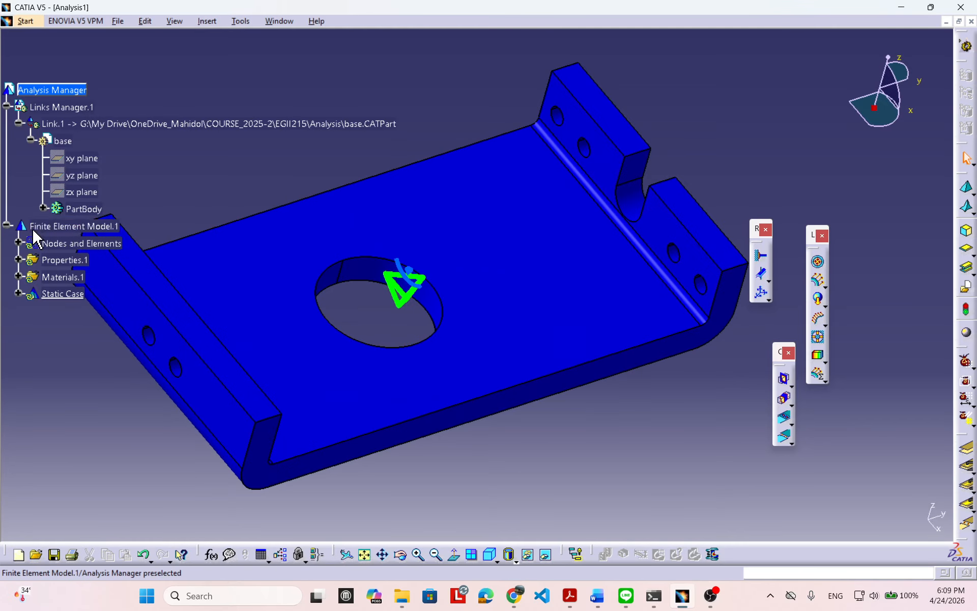
pyautogui.moveTo(421, 323); pyautogui.dragTo(475, 324, button='middle')
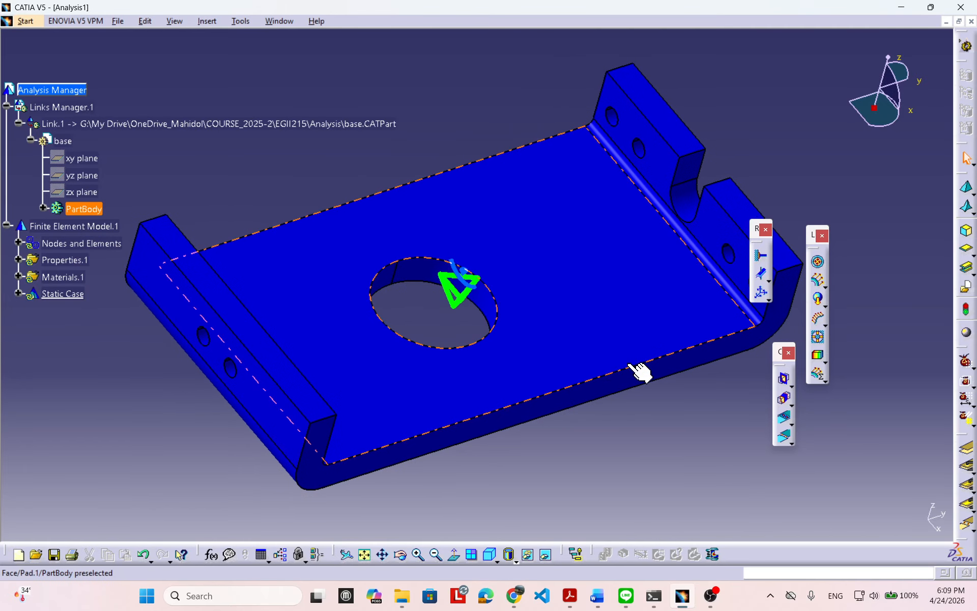
pyautogui.moveTo(629, 364); pyautogui.dragTo(584, 335, button='middle')
pyautogui.moveTo(282, 303); pyautogui.dragTo(295, 334, button='middle')
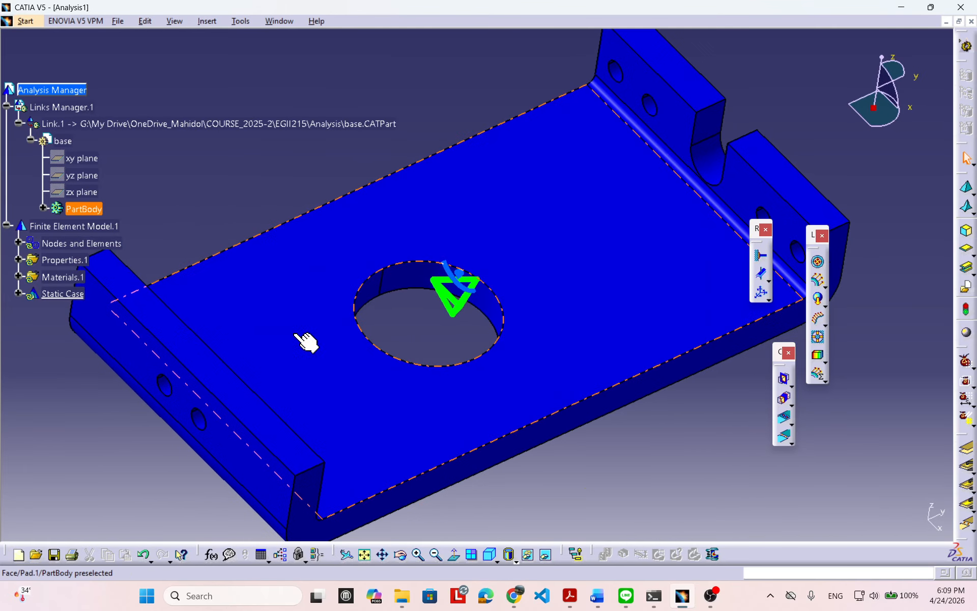
pyautogui.moveTo(626, 371); pyautogui.dragTo(589, 384, button='middle')
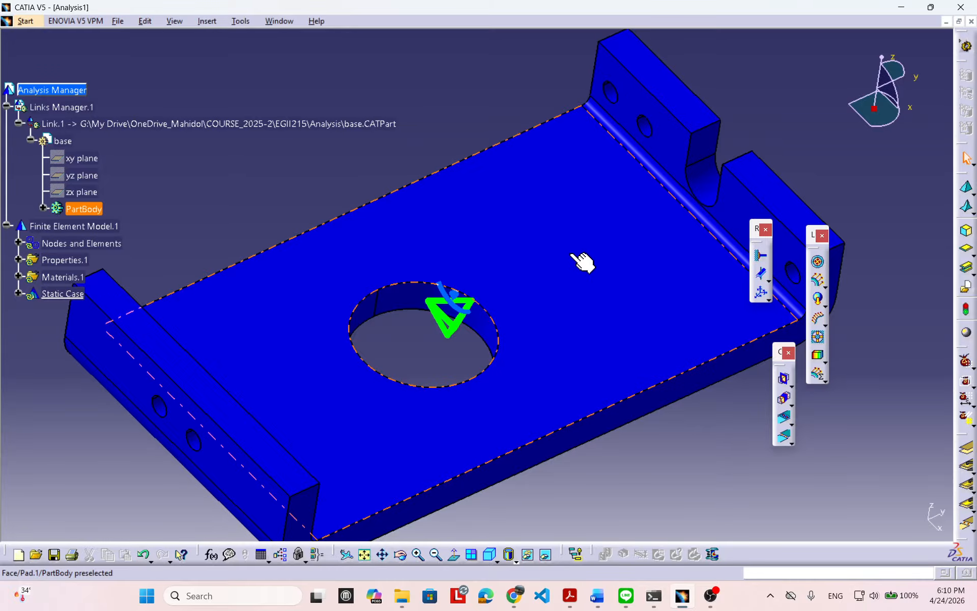
pyautogui.moveTo(571, 253); pyautogui.dragTo(663, 259, button='middle')
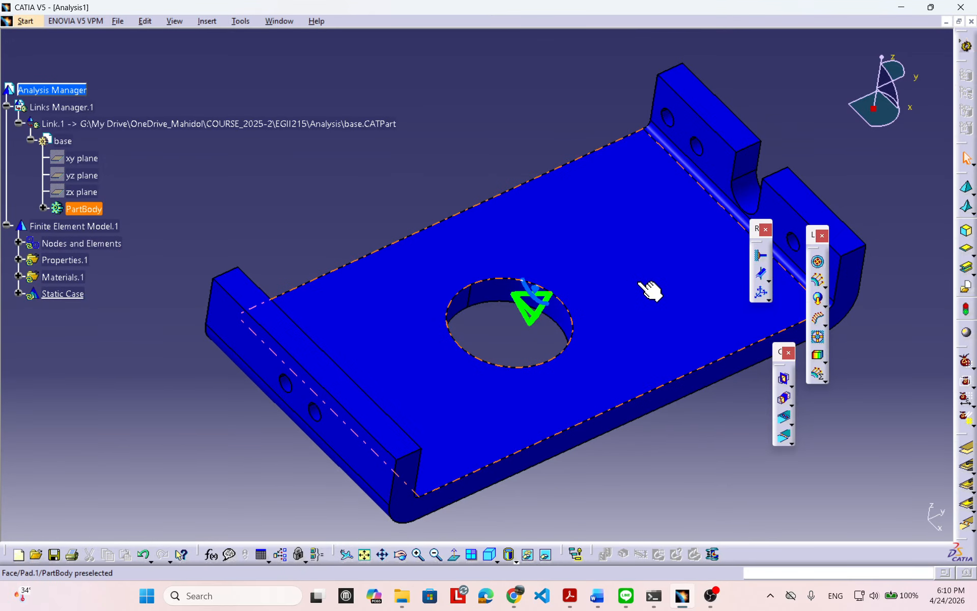
pyautogui.moveTo(646, 312)
pyautogui.mouseDown(button='middle')
pyautogui.moveTo(655, 320)
pyautogui.moveTo(589, 323)
pyautogui.moveTo(535, 350)
pyautogui.mouseUp(button='middle')
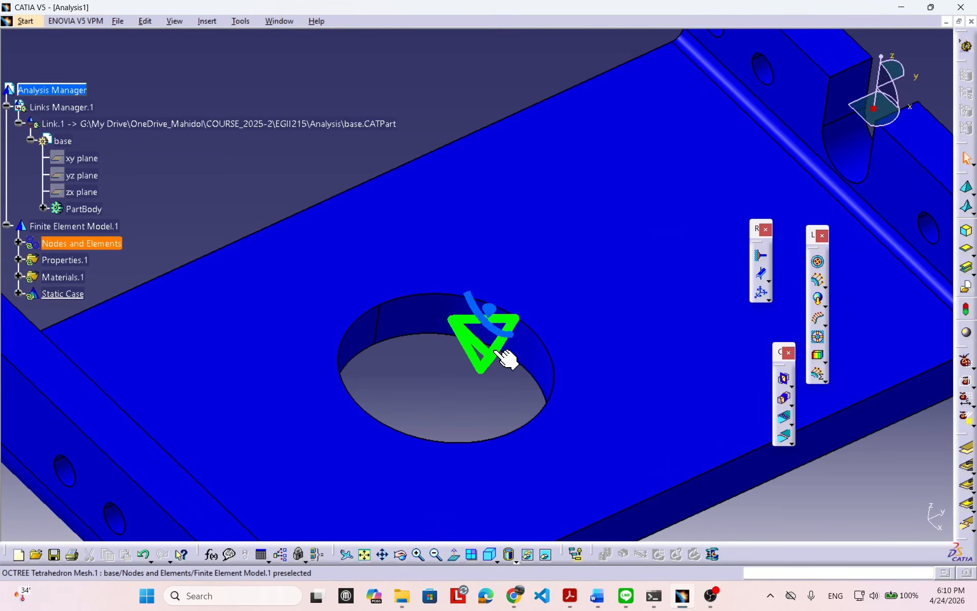
pyautogui.moveTo(606, 320); pyautogui.dragTo(582, 316, button='middle')
pyautogui.moveTo(514, 314); pyautogui.dragTo(522, 312, button='middle')
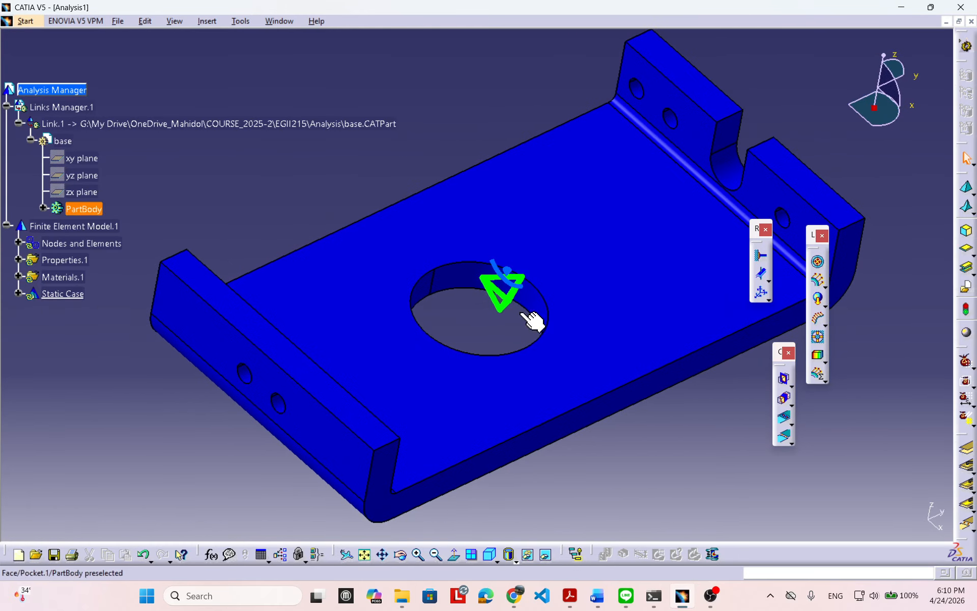
# Set the absolute sag of the base part's OCTREE tetrahedron mesh to 4 mm
pyautogui.doubleClick(496, 293)
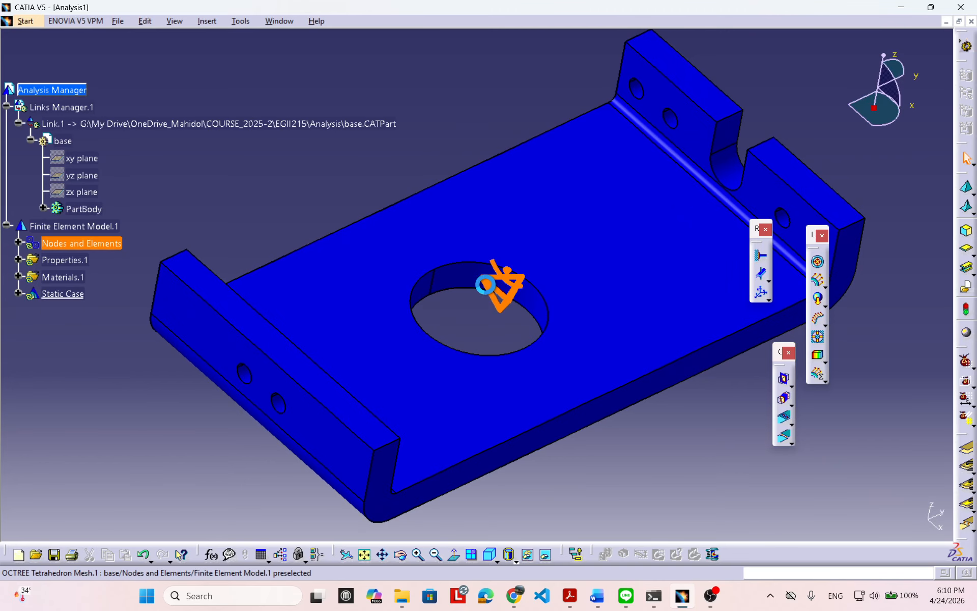
pyautogui.moveTo(827, 364); pyautogui.dragTo(717, 282)
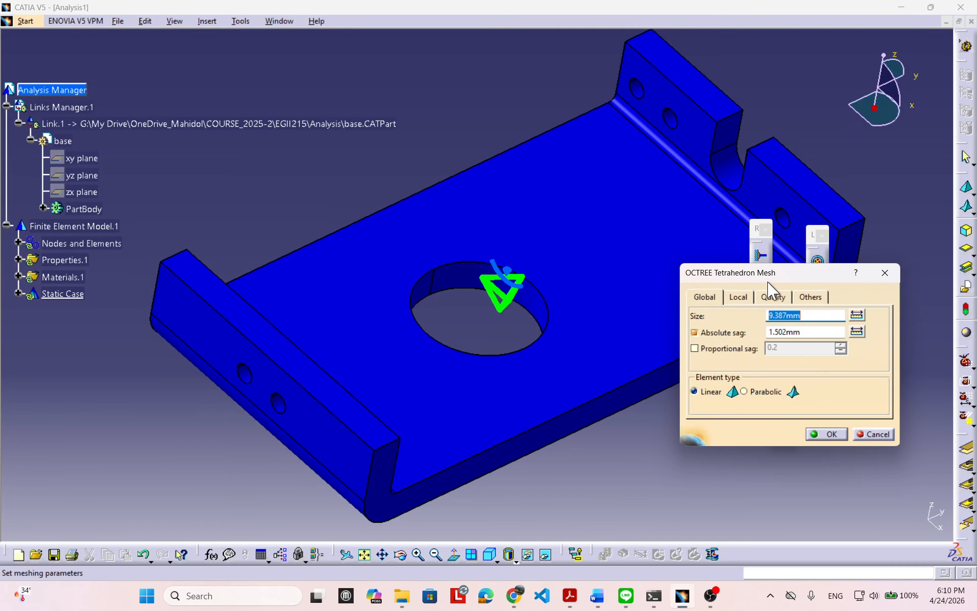
pyautogui.moveTo(621, 297); pyautogui.dragTo(667, 256, button='middle')
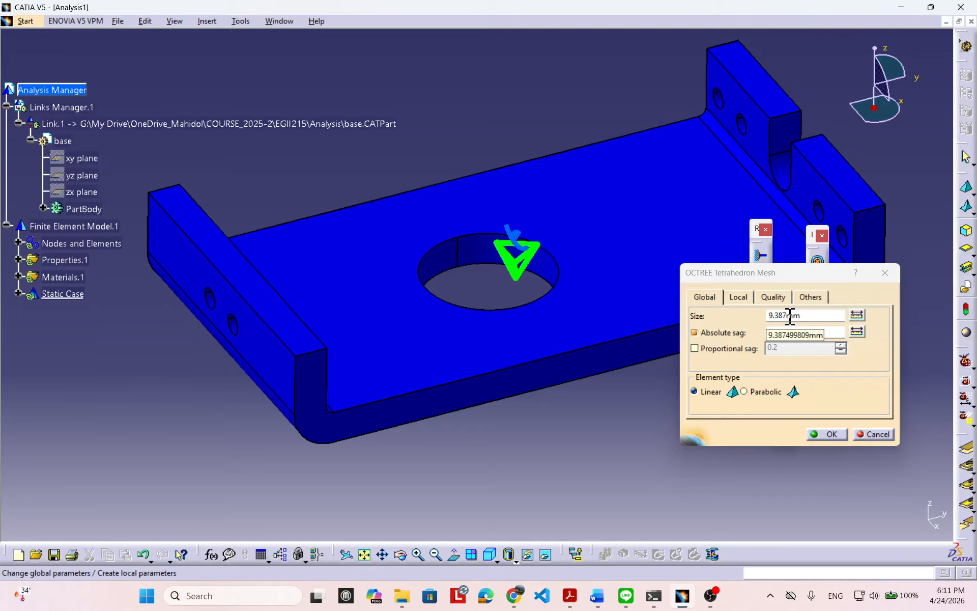
pyautogui.click(771, 316)
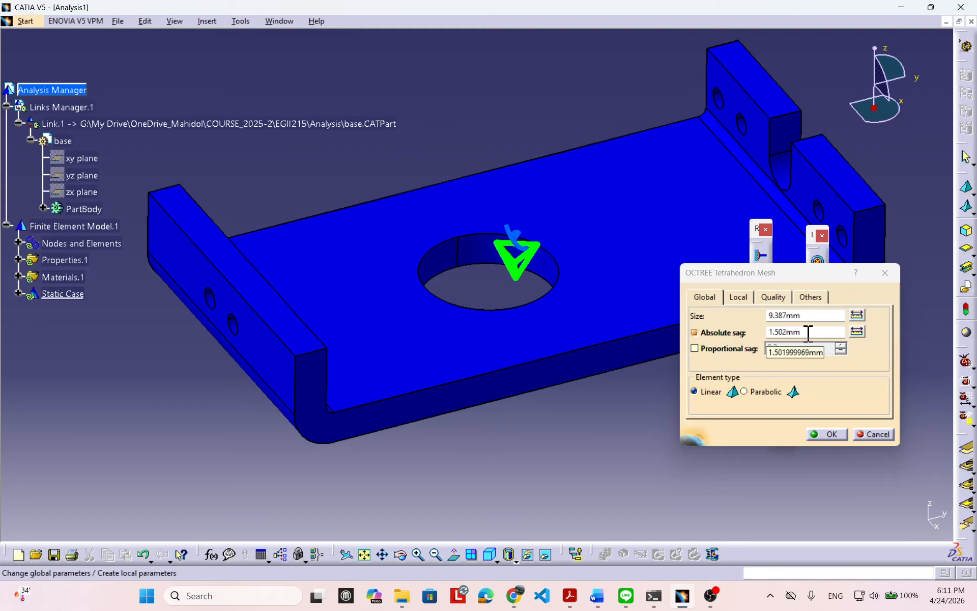
pyautogui.moveTo(811, 333); pyautogui.dragTo(738, 329)
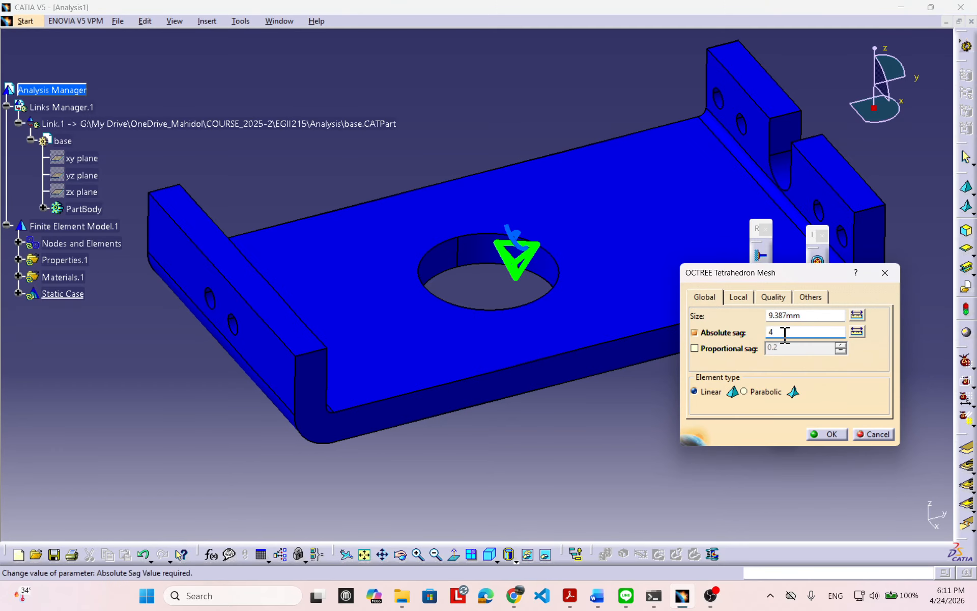
pyautogui.click(832, 434)
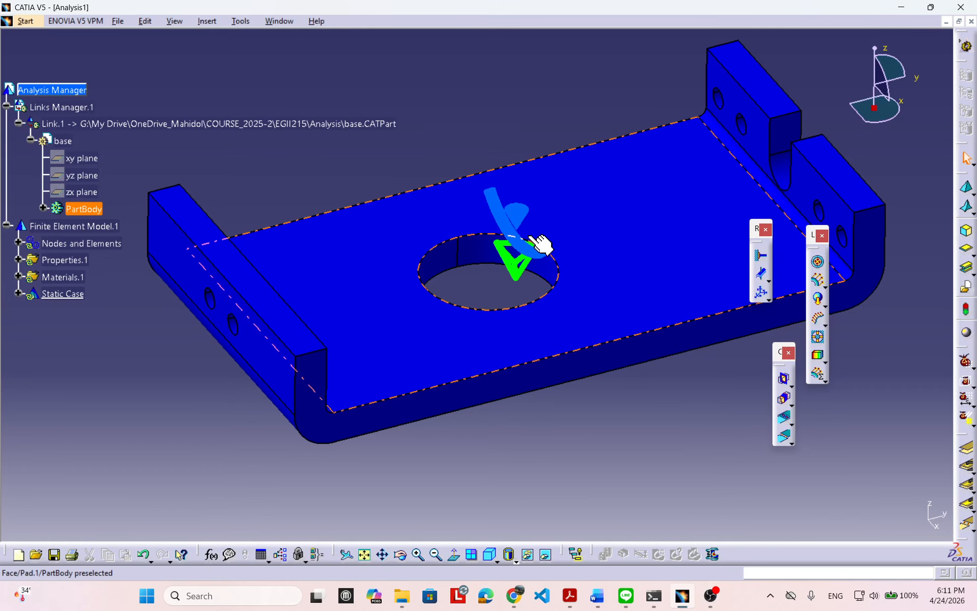
# Expand the PartBody features in the tree and examine the mesh and sag symbols, flange holes, slot and bend fillet up close
pyautogui.moveTo(539, 247); pyautogui.dragTo(499, 279, button='middle')
pyautogui.moveTo(629, 298); pyautogui.dragTo(658, 277, button='middle')
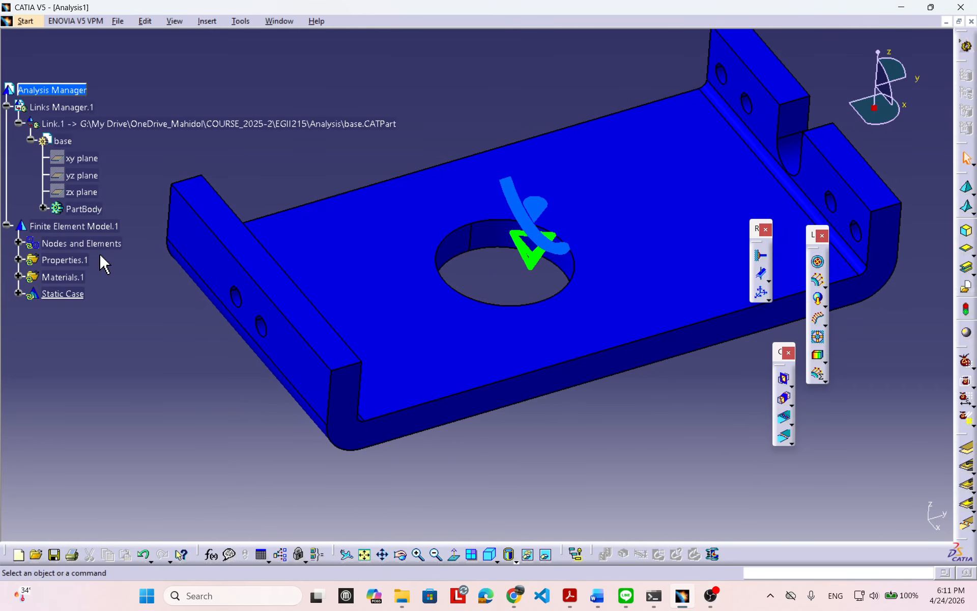
pyautogui.click(43, 209)
pyautogui.moveTo(556, 341)
pyautogui.mouseDown(button='middle')
pyautogui.moveTo(545, 303)
pyautogui.moveTo(554, 316)
pyautogui.moveTo(513, 279)
pyautogui.mouseUp(button='middle')
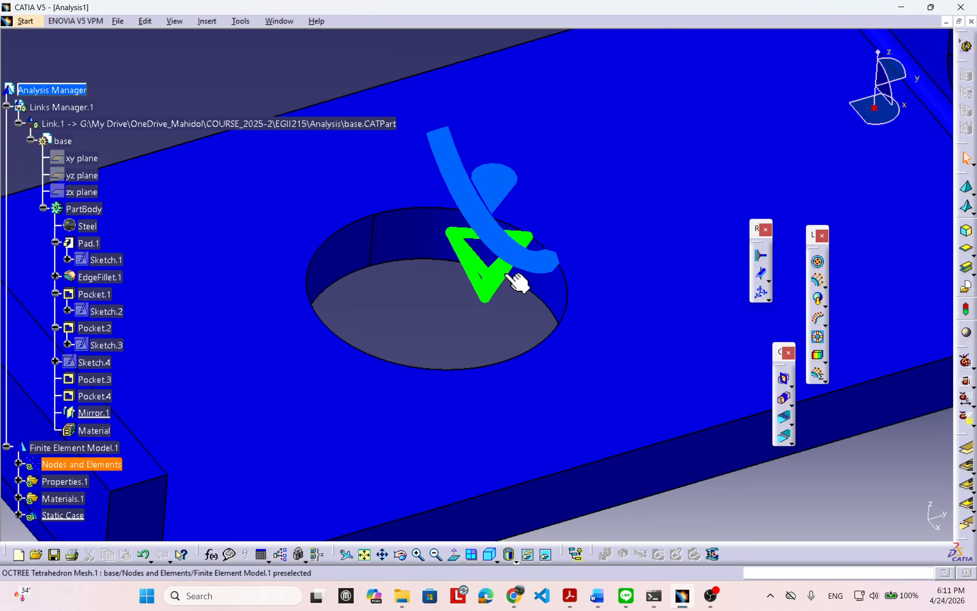
pyautogui.moveTo(617, 321); pyautogui.dragTo(551, 360, button='middle')
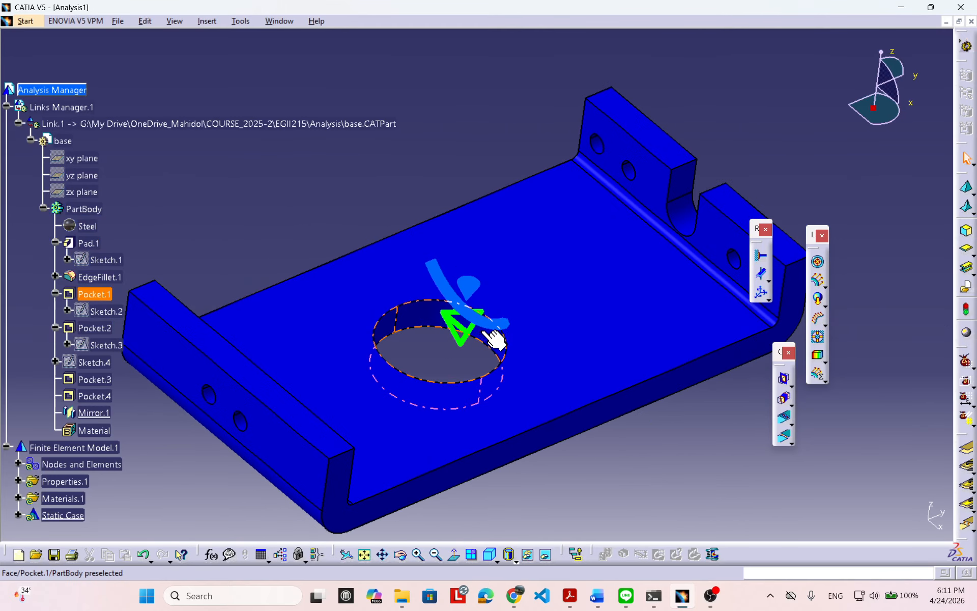
pyautogui.moveTo(578, 306); pyautogui.dragTo(625, 206, button='middle')
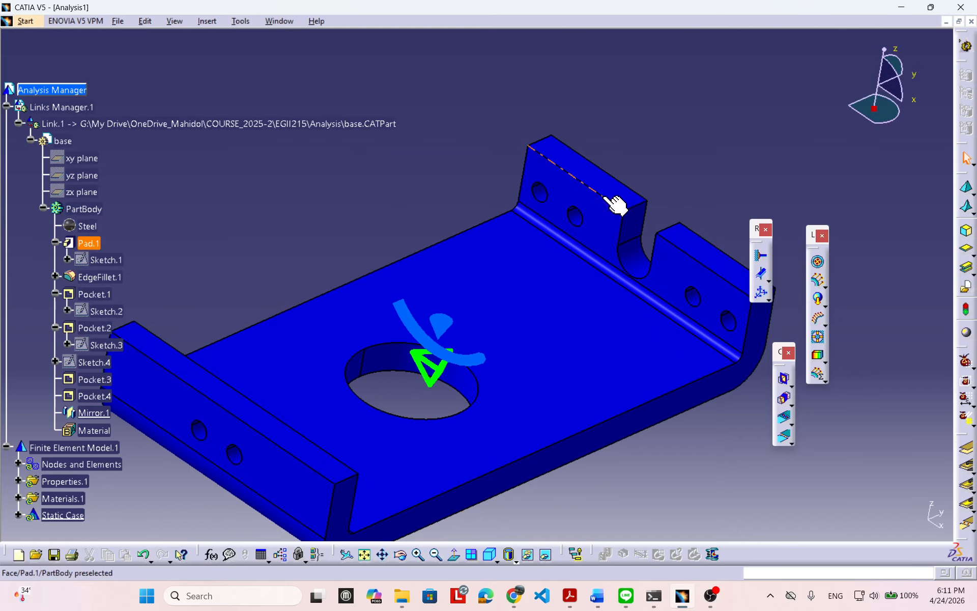
pyautogui.moveTo(594, 244)
pyautogui.mouseDown(button='middle')
pyautogui.moveTo(539, 312)
pyautogui.moveTo(541, 270)
pyautogui.moveTo(588, 256)
pyautogui.mouseUp(button='middle')
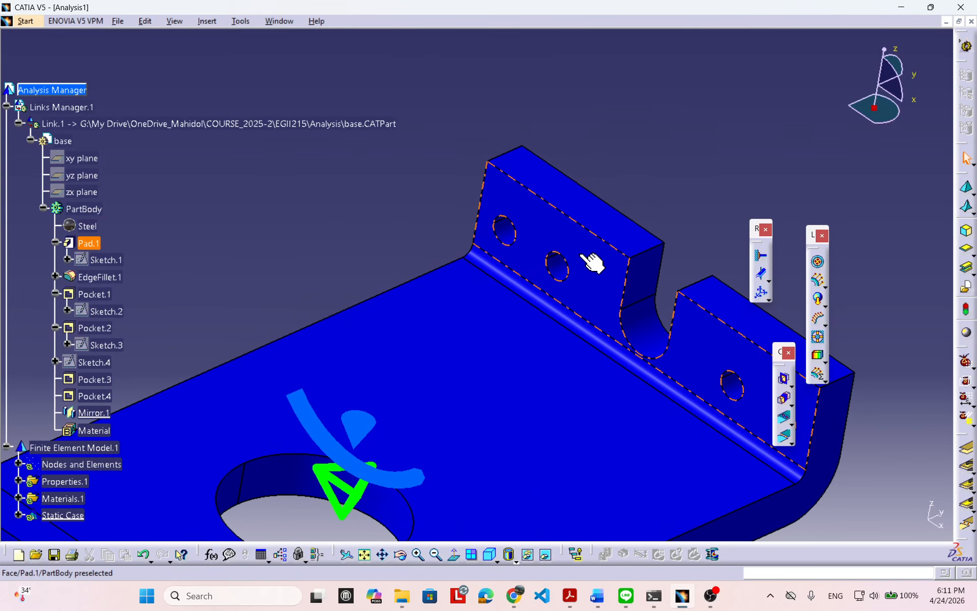
pyautogui.moveTo(527, 356); pyautogui.dragTo(585, 264, button='middle')
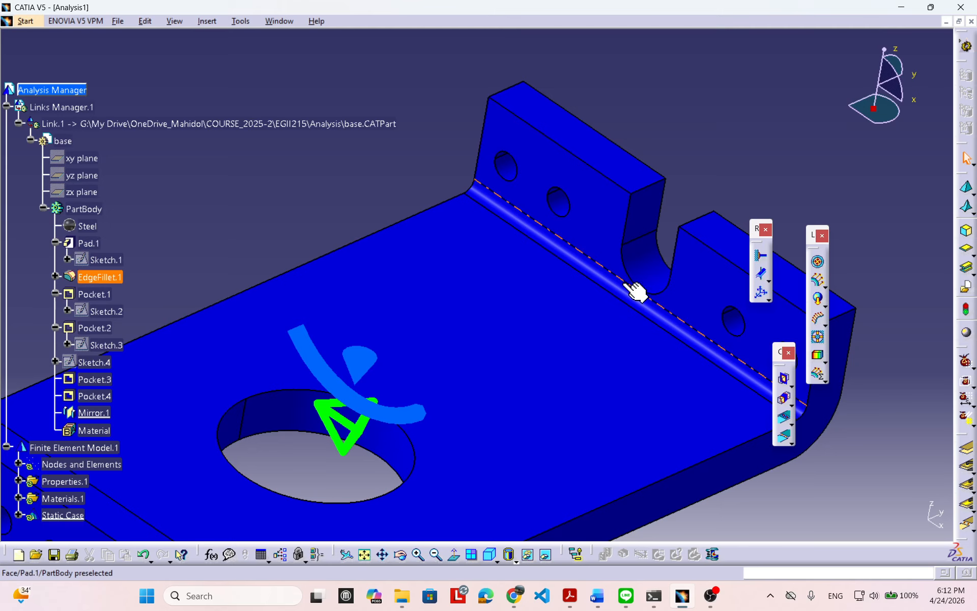
pyautogui.moveTo(530, 330); pyautogui.dragTo(552, 279, button='middle')
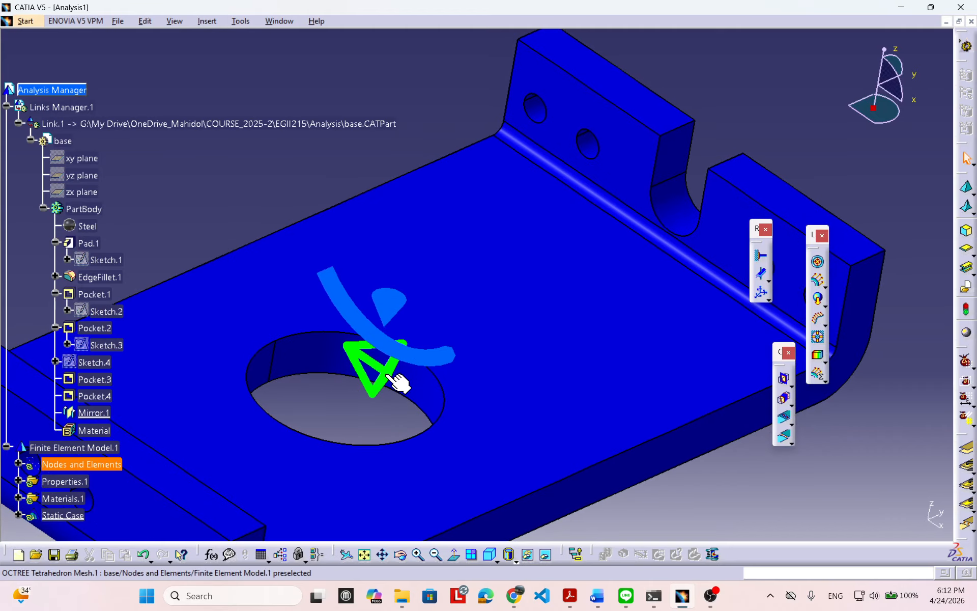
pyautogui.moveTo(558, 326); pyautogui.dragTo(694, 214, button='middle')
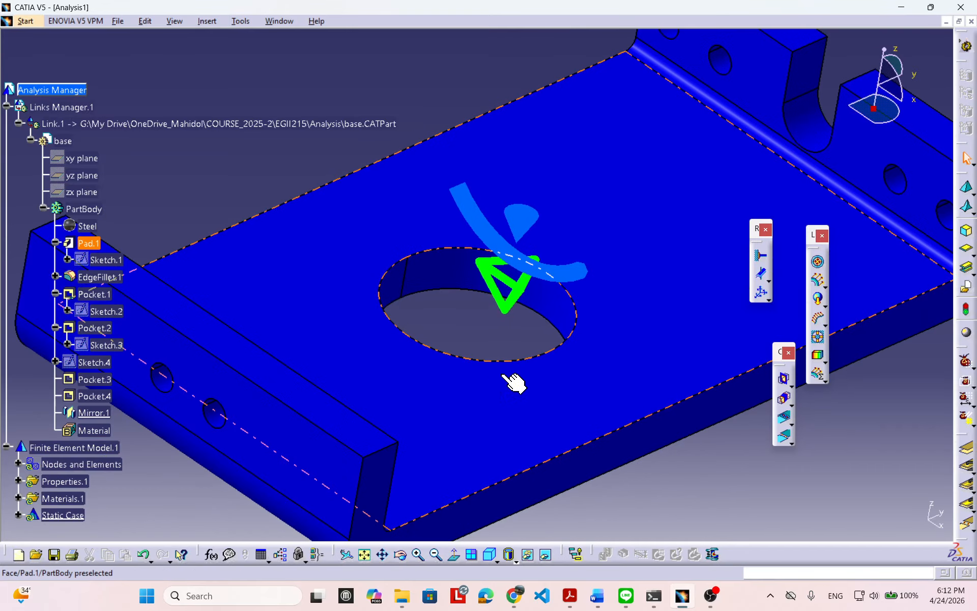
pyautogui.moveTo(514, 383); pyautogui.dragTo(575, 253, button='middle')
pyautogui.moveTo(565, 360); pyautogui.dragTo(665, 369, button='middle')
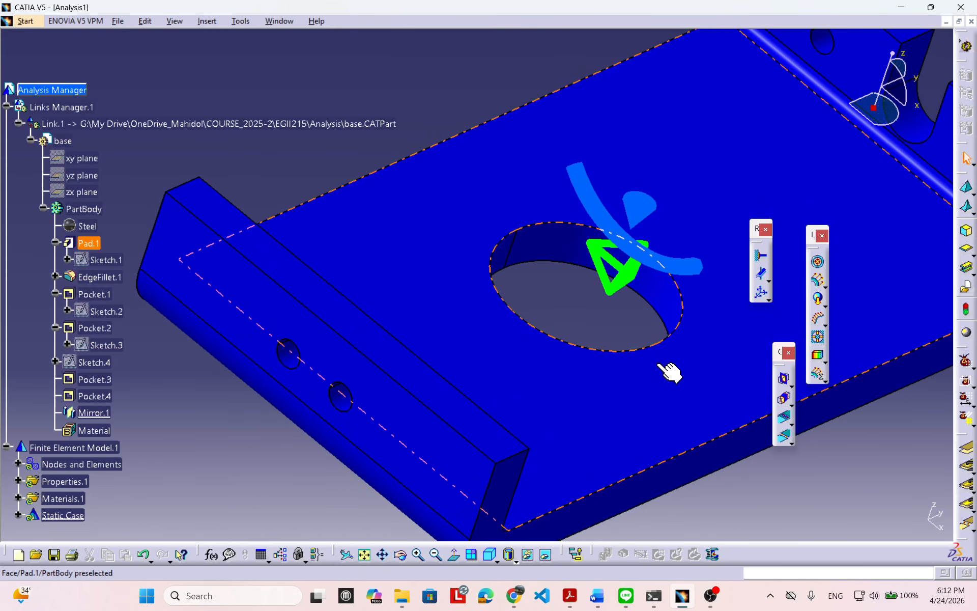
# Collapse the linked part's branch, expand the Nodes and Elements and Properties branches, and open the OCTREE tetrahedron mesh for editing
pyautogui.moveTo(680, 316)
pyautogui.mouseDown(button='middle')
pyautogui.moveTo(671, 316)
pyautogui.moveTo(669, 342)
pyautogui.moveTo(678, 307)
pyautogui.mouseUp(button='middle')
pyautogui.moveTo(366, 347); pyautogui.dragTo(435, 368, button='middle')
pyautogui.moveTo(592, 326); pyautogui.dragTo(444, 325, button='middle')
pyautogui.moveTo(593, 348); pyautogui.dragTo(578, 320, button='middle')
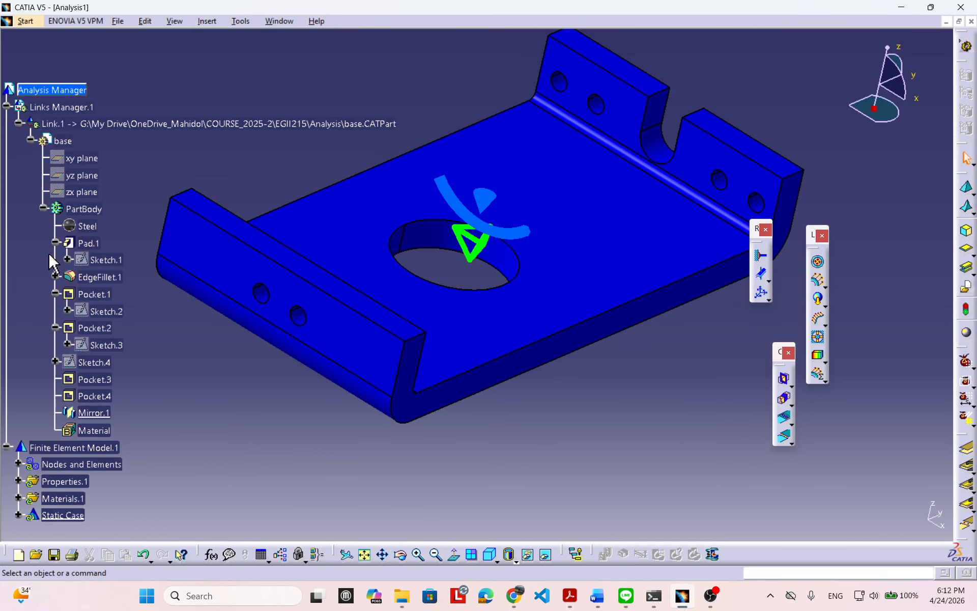
pyautogui.click(18, 123)
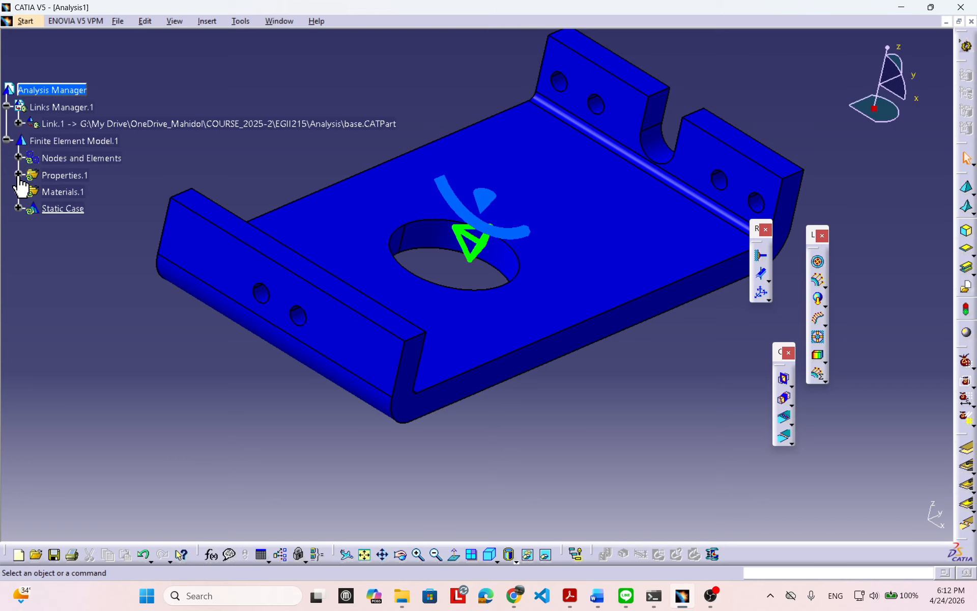
pyautogui.click(19, 174)
pyautogui.click(19, 158)
pyautogui.doubleClick(97, 175)
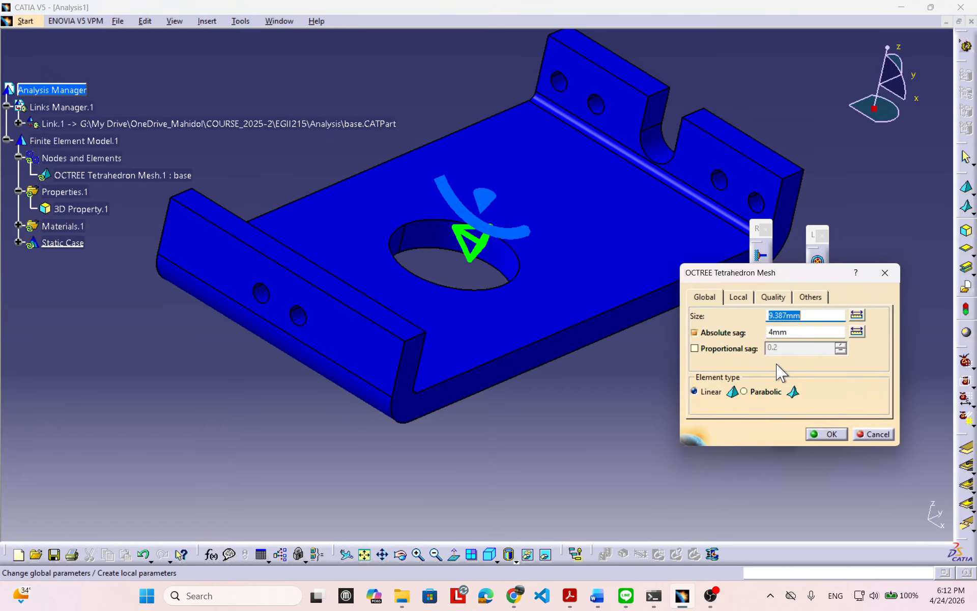
# Set the mesh size to about 2.865 mm by measuring between two points on the plate's edge near the bend fillet
pyautogui.moveTo(658, 277); pyautogui.dragTo(584, 246, button='middle')
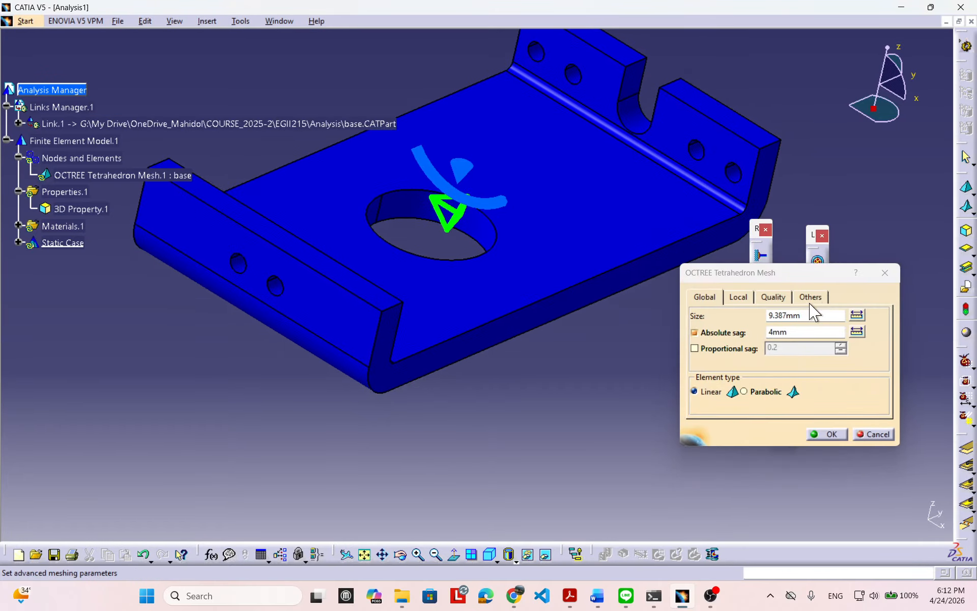
pyautogui.click(856, 316)
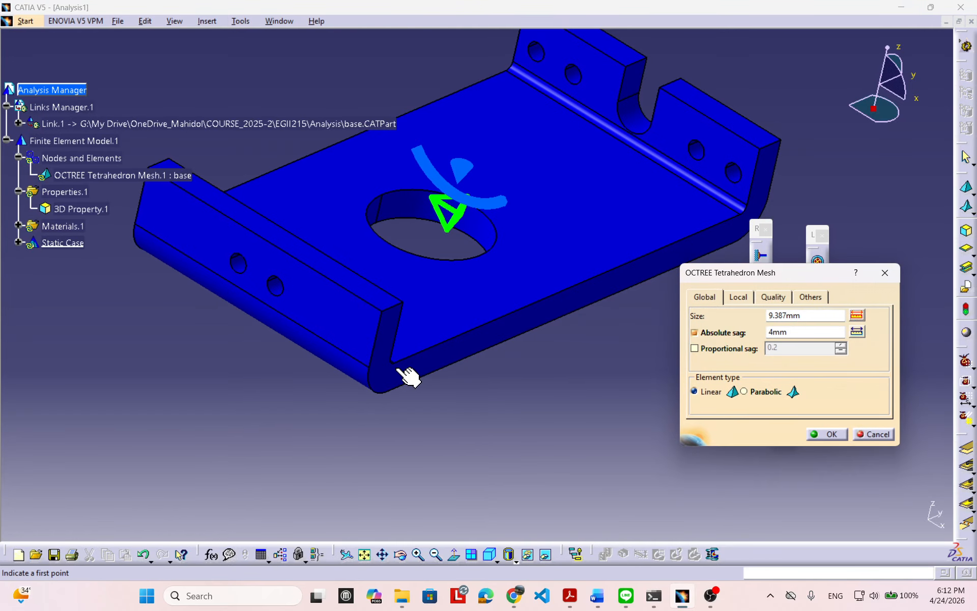
pyautogui.moveTo(490, 382); pyautogui.dragTo(488, 330, button='middle')
pyautogui.moveTo(461, 374); pyautogui.dragTo(541, 343, button='middle')
pyautogui.click(408, 402)
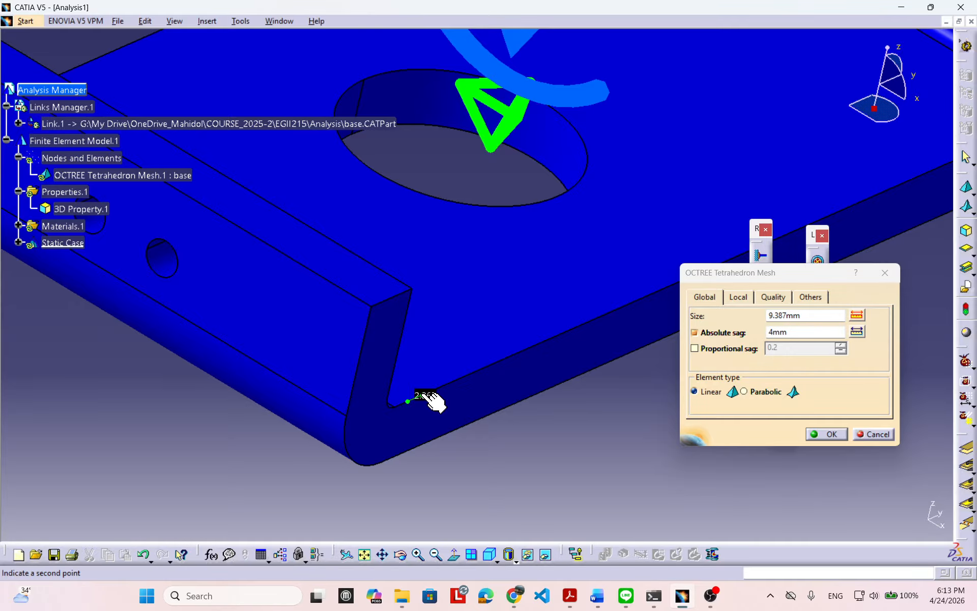
pyautogui.click(428, 398)
pyautogui.moveTo(637, 219); pyautogui.dragTo(615, 269, button='middle')
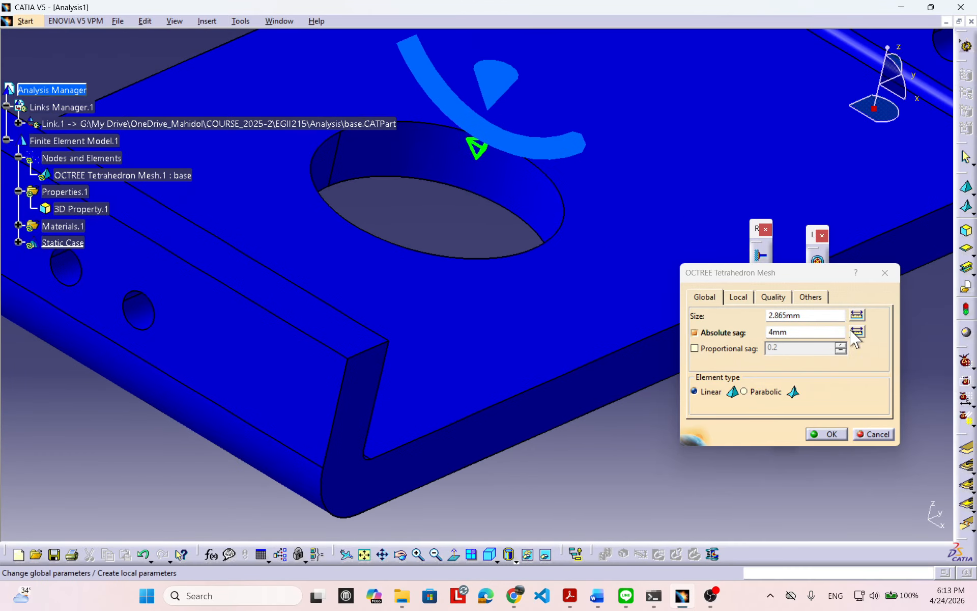
# Try mesh sizes of about 21.066 mm and 4.177 mm by measuring a longer and a shorter distance along the plate's edge
pyautogui.click(857, 316)
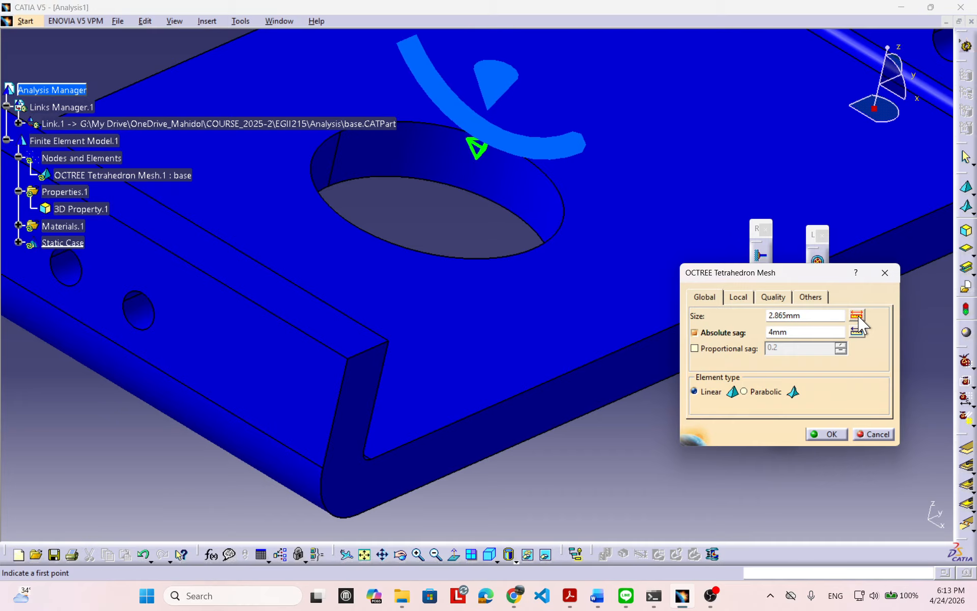
pyautogui.click(379, 454)
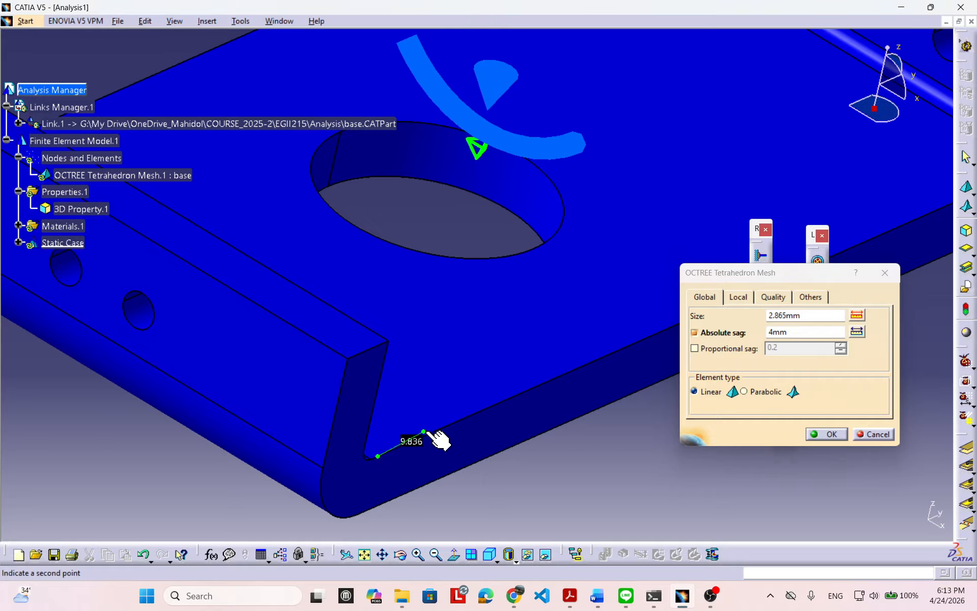
pyautogui.click(486, 409)
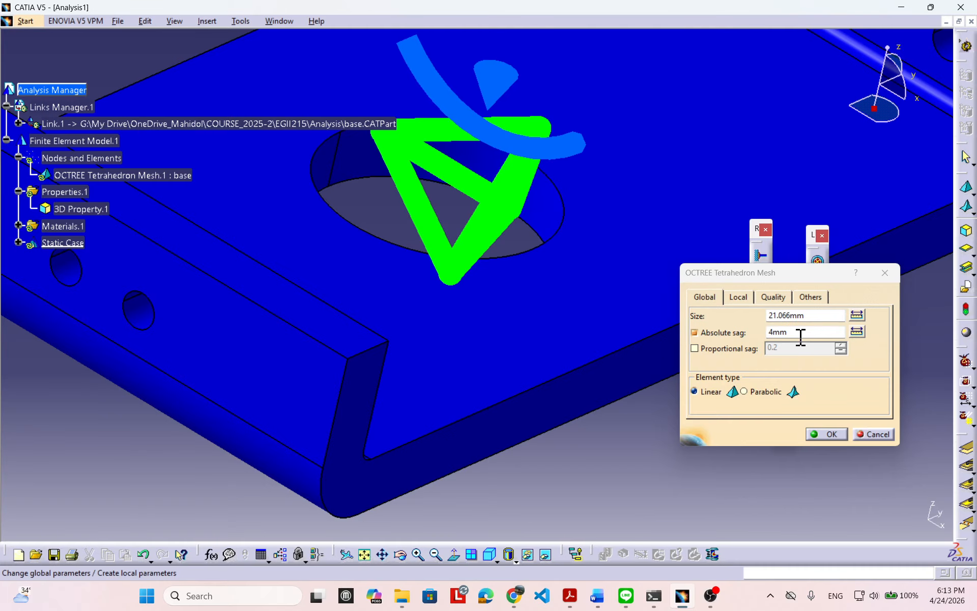
pyautogui.click(815, 315)
pyautogui.click(857, 315)
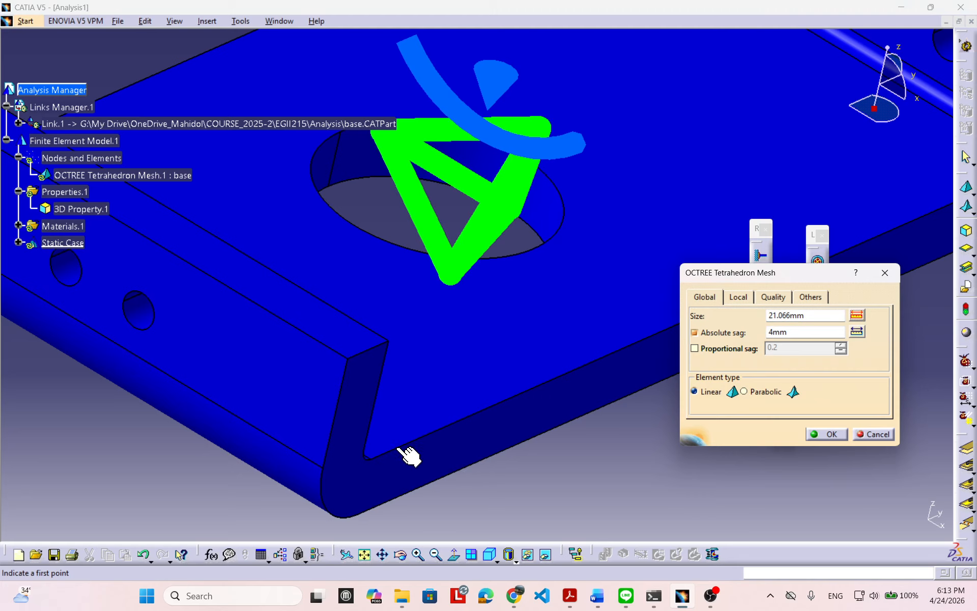
pyautogui.click(380, 454)
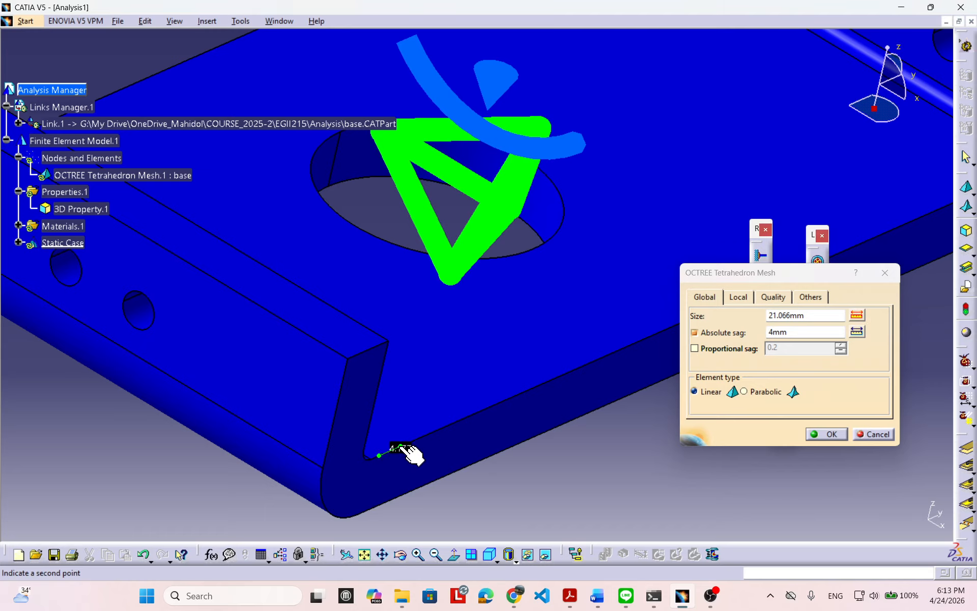
pyautogui.click(408, 451)
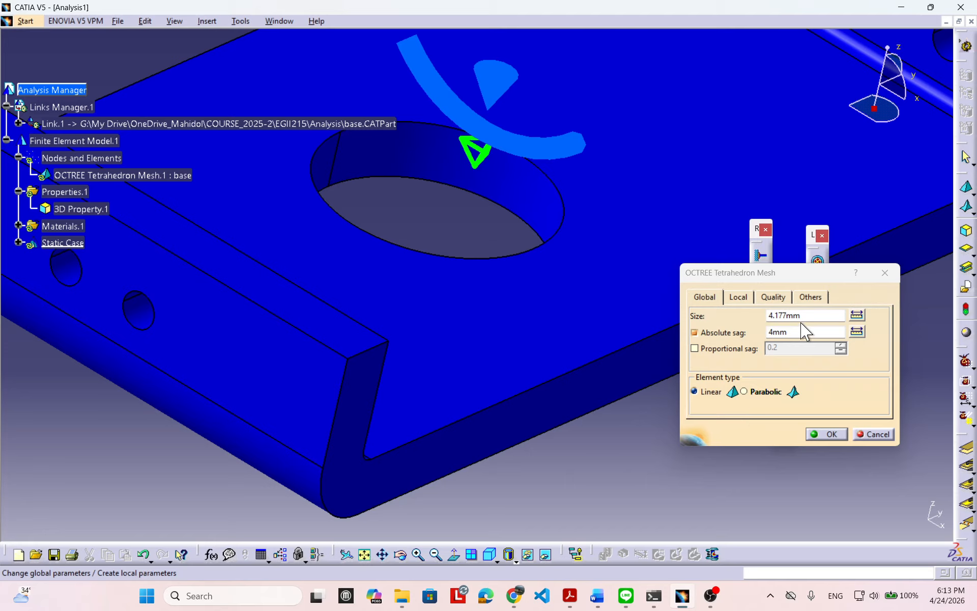
# Set the mesh size to about 9.818 mm by measuring two points along the plate's edge, and apply the mesh parameters
pyautogui.click(856, 315)
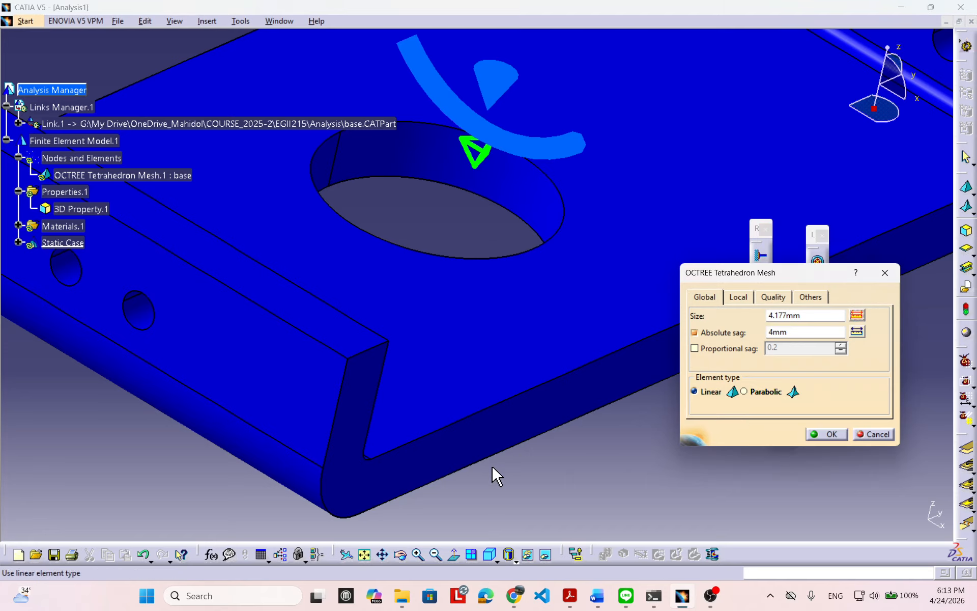
pyautogui.click(389, 452)
pyautogui.click(439, 429)
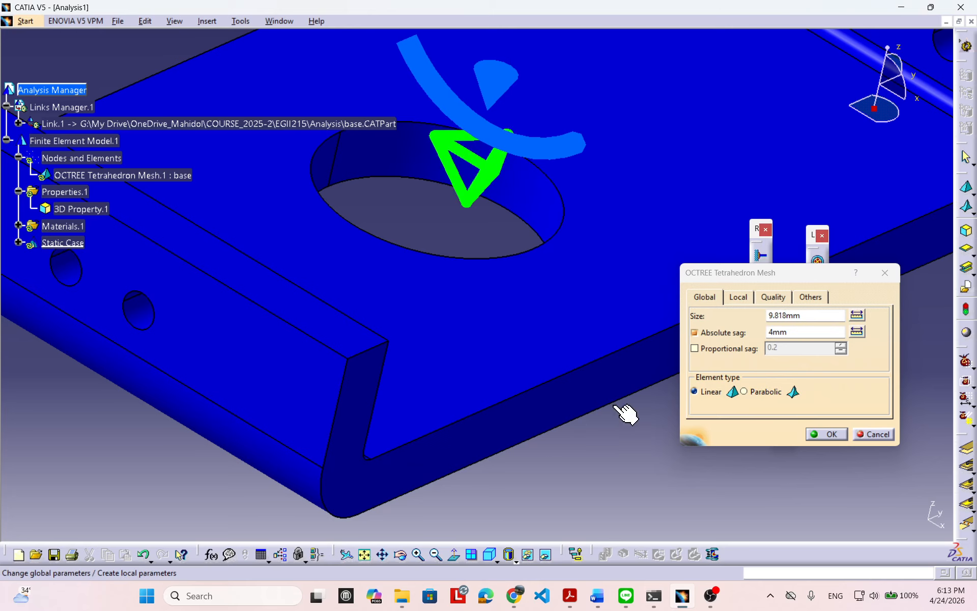
pyautogui.moveTo(567, 360); pyautogui.dragTo(558, 364, button='middle')
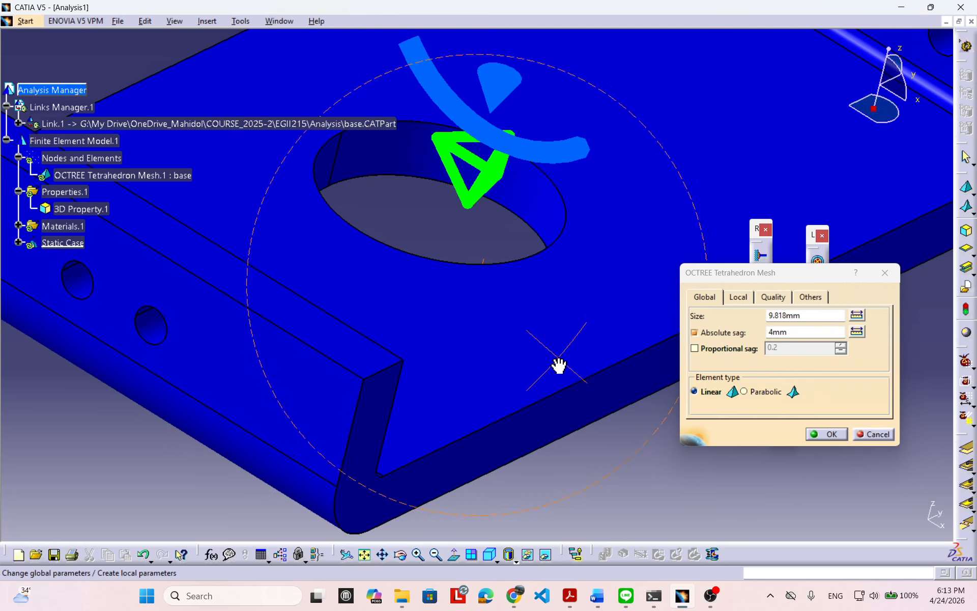
pyautogui.click(828, 435)
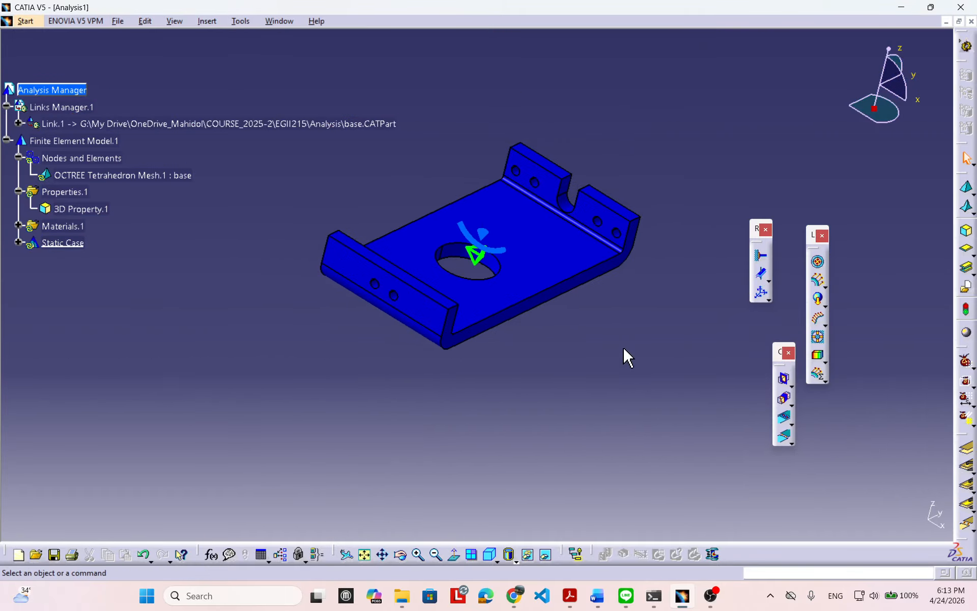
# Review the supports, material and orientation settings of the base part's 3D property
pyautogui.moveTo(627, 357); pyautogui.dragTo(548, 398, button='middle')
pyautogui.moveTo(363, 392); pyautogui.dragTo(468, 399, button='middle')
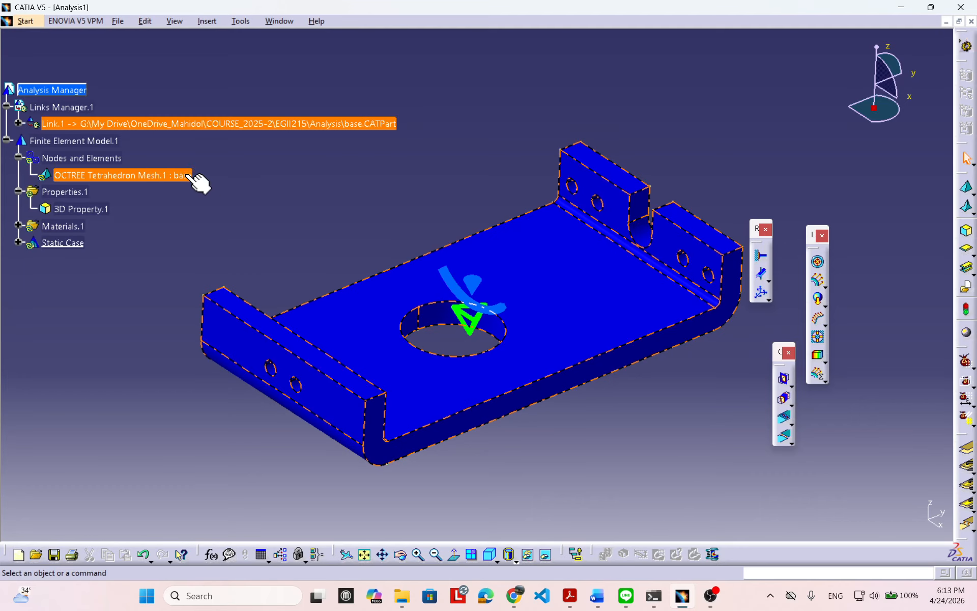
pyautogui.doubleClick(81, 209)
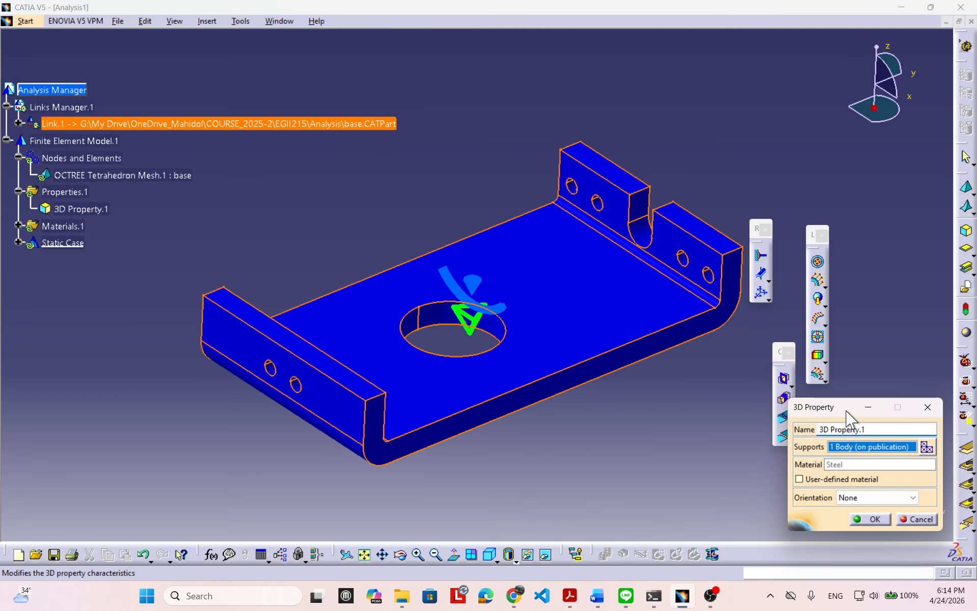
pyautogui.moveTo(831, 410); pyautogui.dragTo(734, 299)
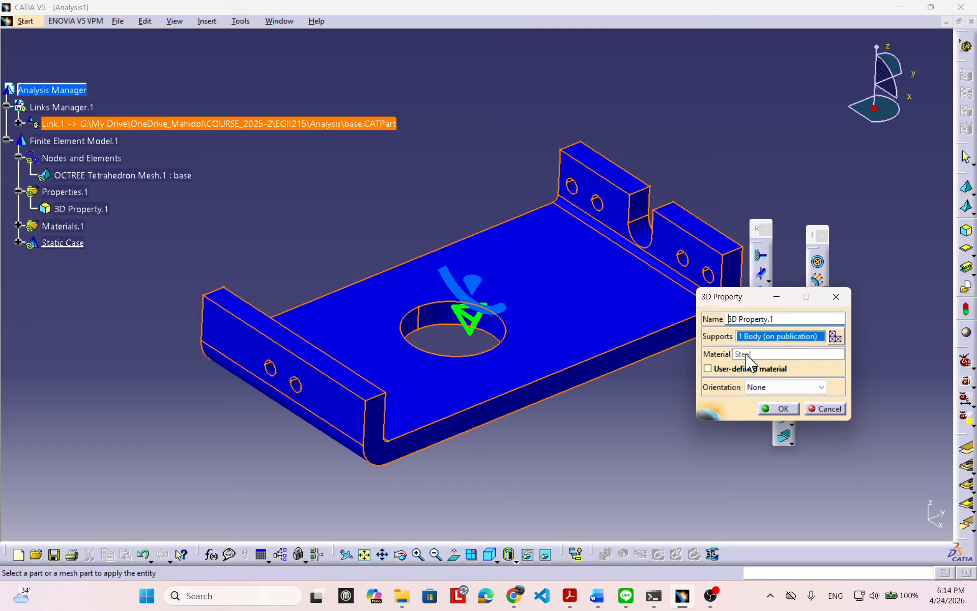
pyautogui.click(779, 408)
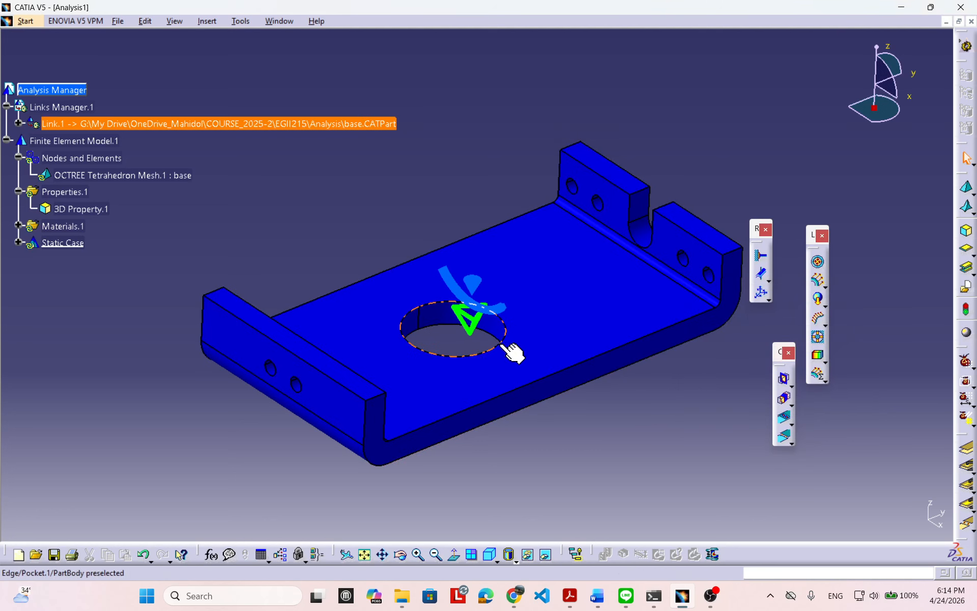
pyautogui.moveTo(479, 361); pyautogui.dragTo(469, 361, button='middle')
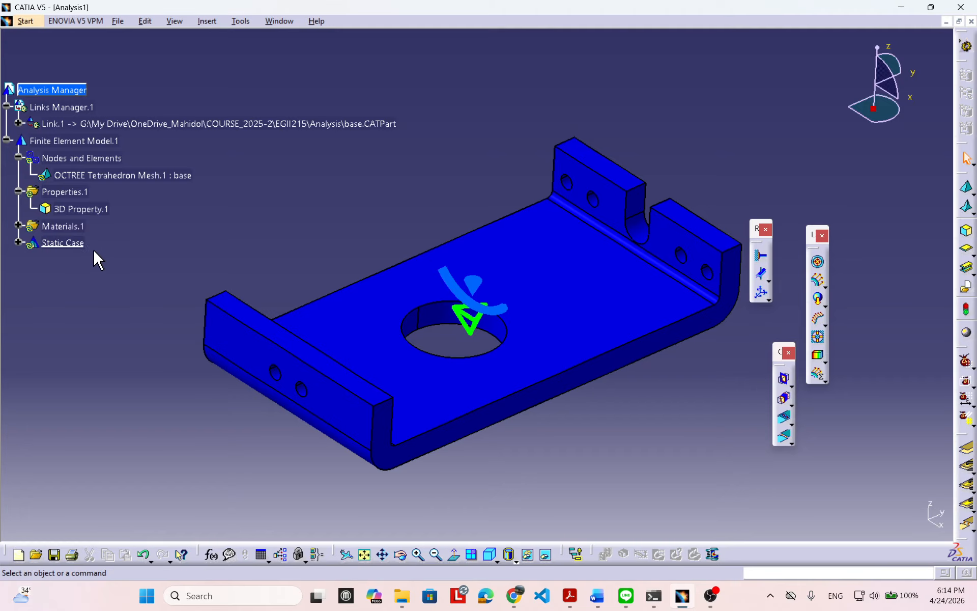
# Expand the finite element model's Materials branch and check the definition of Material.1
pyautogui.scroll(-3, 138, 237)
pyautogui.moveTo(214, 255); pyautogui.dragTo(220, 283, button='middle')
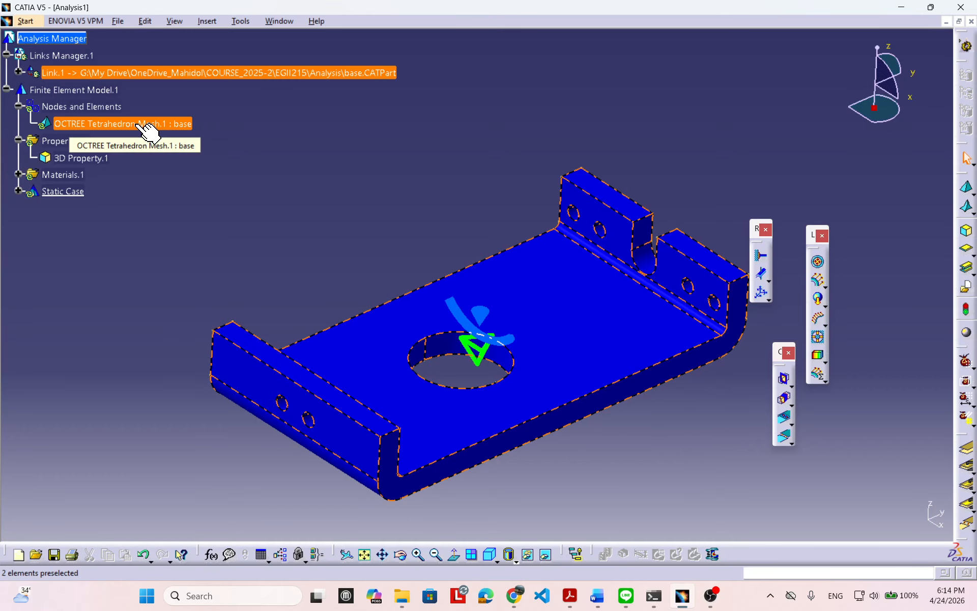
pyautogui.click(91, 159)
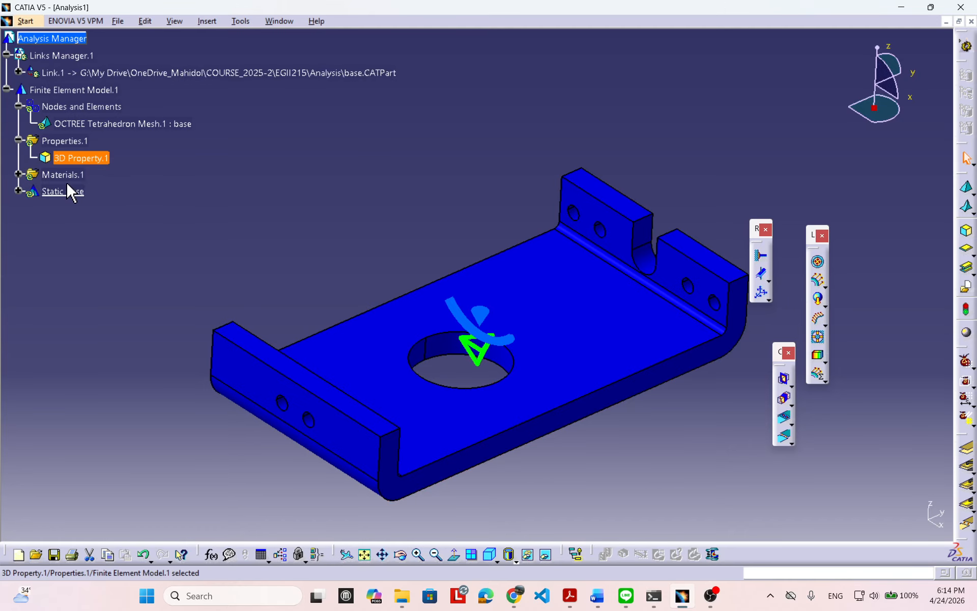
pyautogui.click(18, 174)
pyautogui.doubleClick(76, 193)
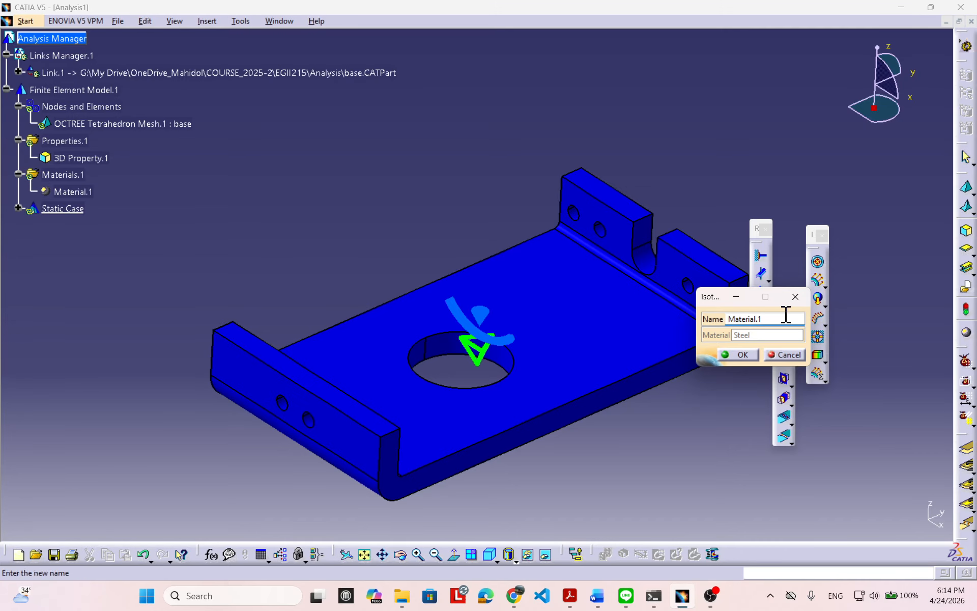
pyautogui.click(784, 354)
# Expand the Static Case in the tree and examine its restraints, loads, solution and sensors entries
pyautogui.click(18, 209)
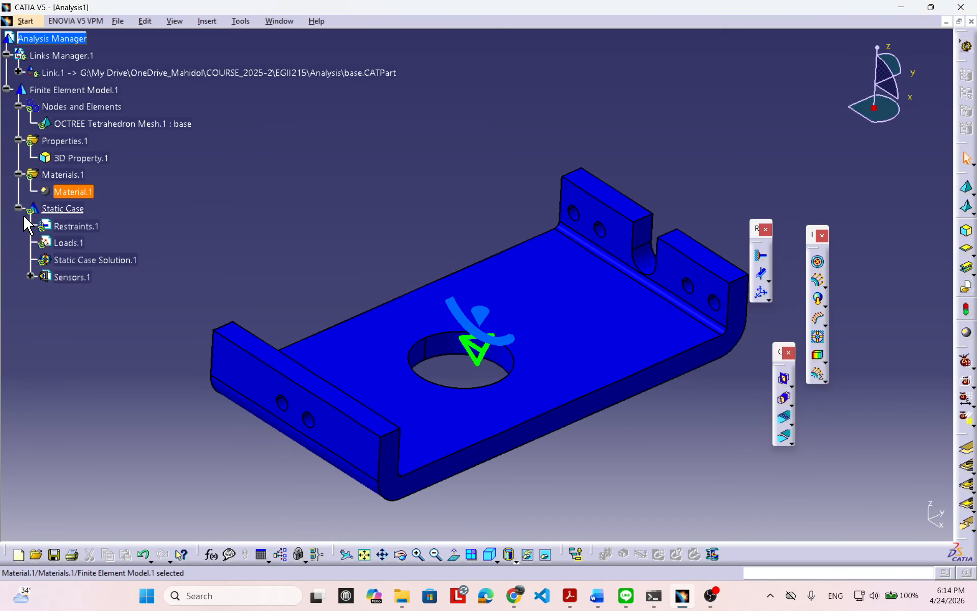
pyautogui.scroll(1, 138, 266)
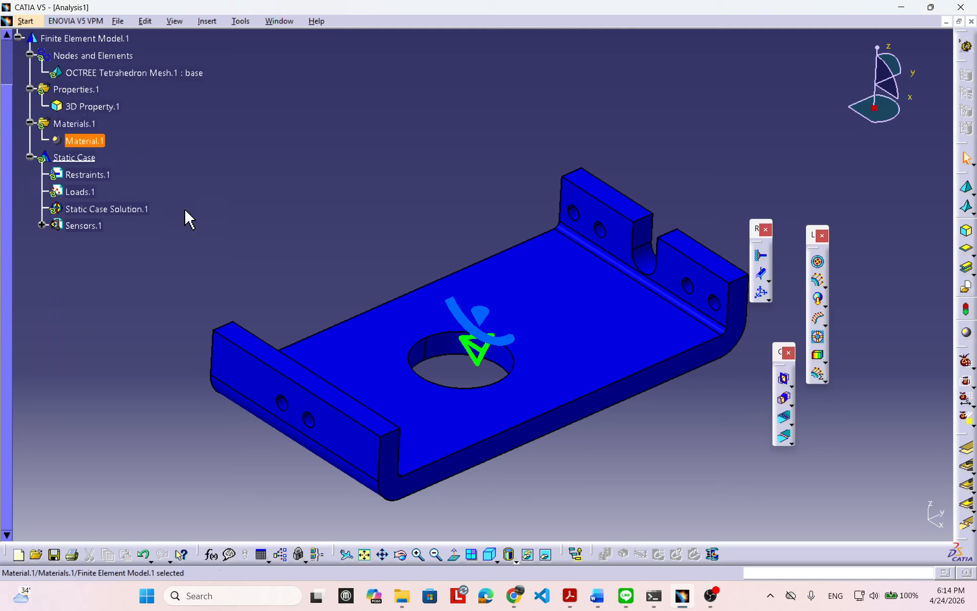
pyautogui.click(84, 157)
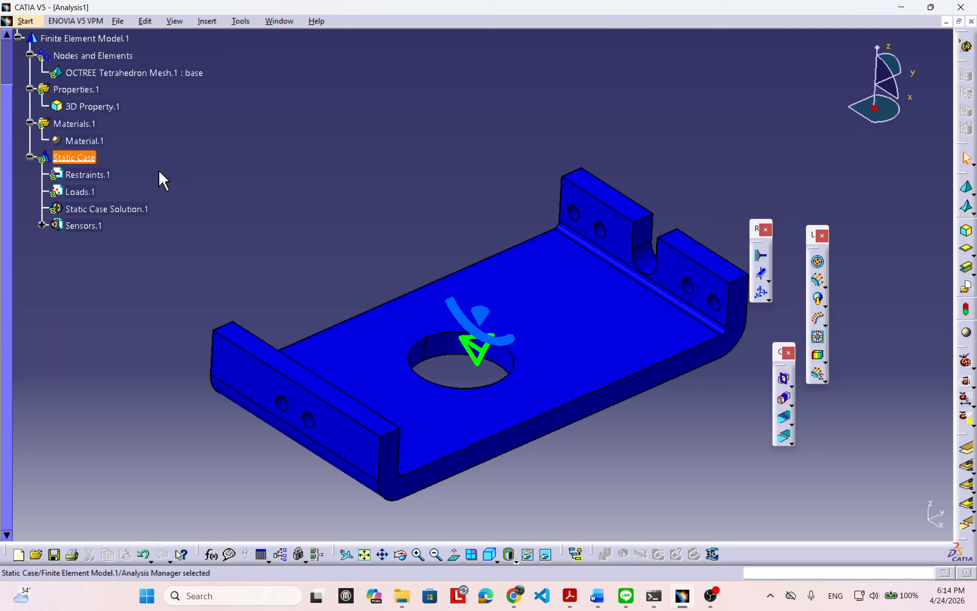
pyautogui.moveTo(620, 299); pyautogui.dragTo(627, 243, button='middle')
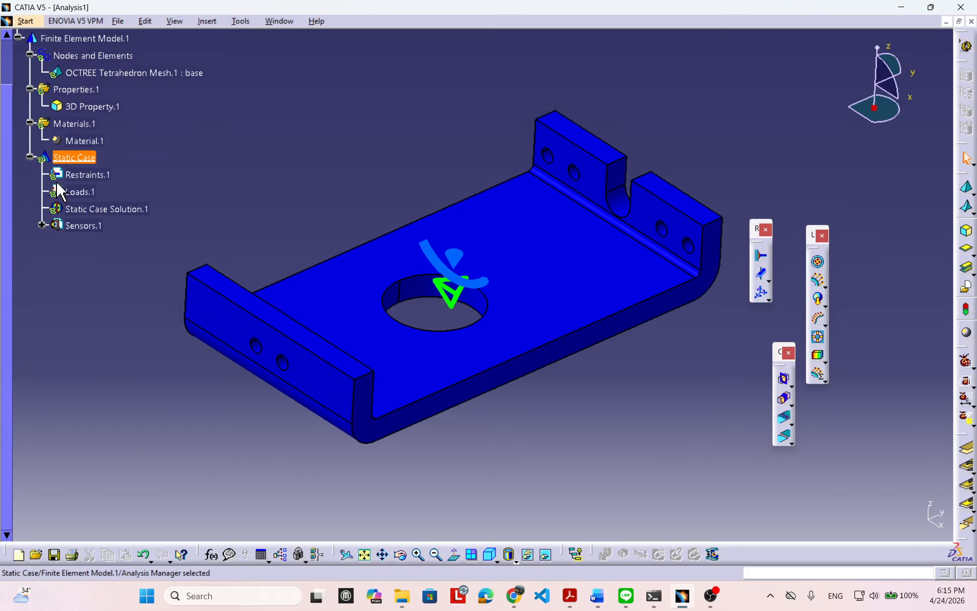
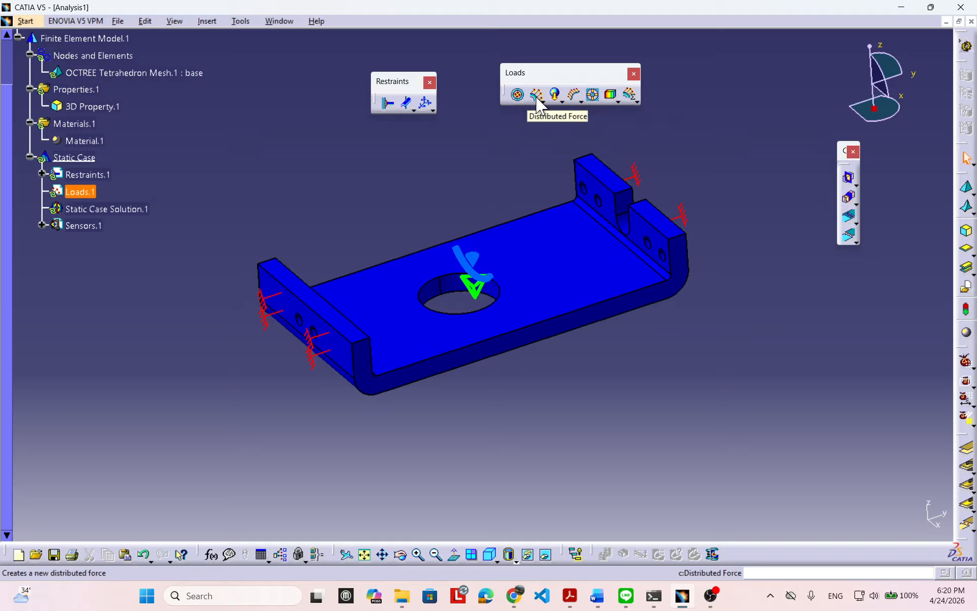
# Apply a distributed force to the plate's large upper face with a Z component of -100 N in the global axis system
pyautogui.click(537, 99)
pyautogui.moveTo(728, 299); pyautogui.dragTo(766, 279)
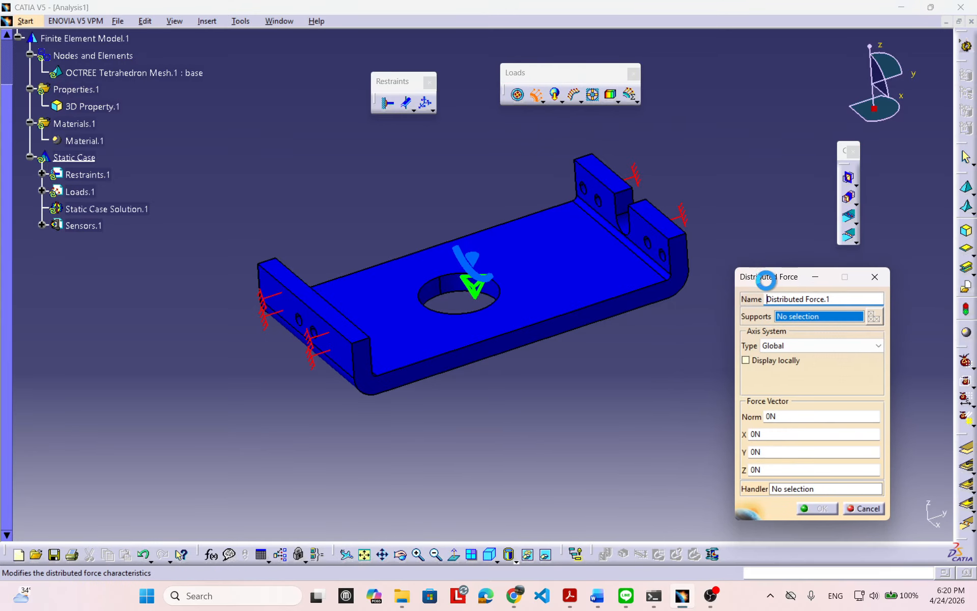
pyautogui.click(588, 277)
pyautogui.moveTo(571, 268); pyautogui.dragTo(501, 414, button='middle')
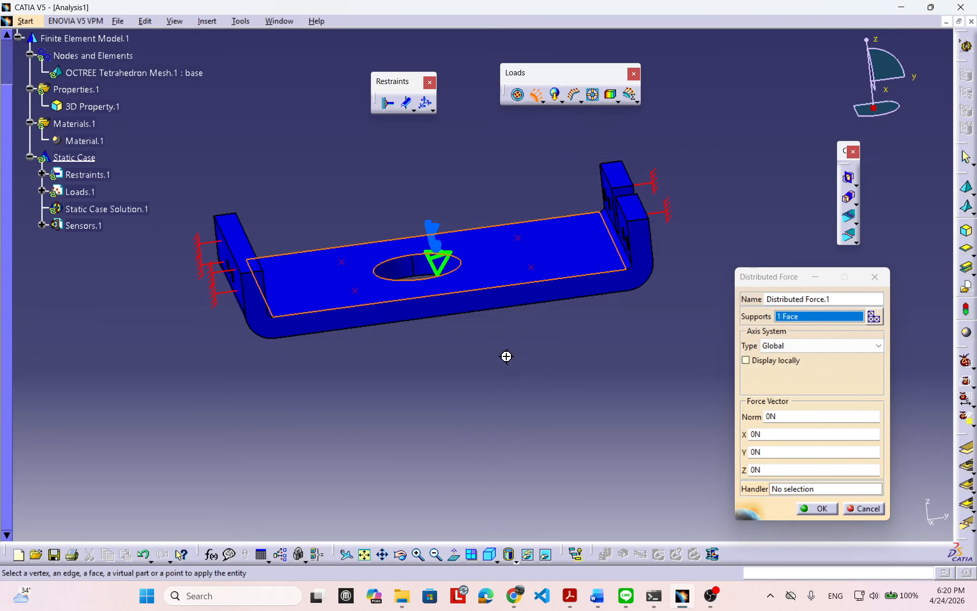
pyautogui.moveTo(506, 353); pyautogui.dragTo(487, 413, button='middle')
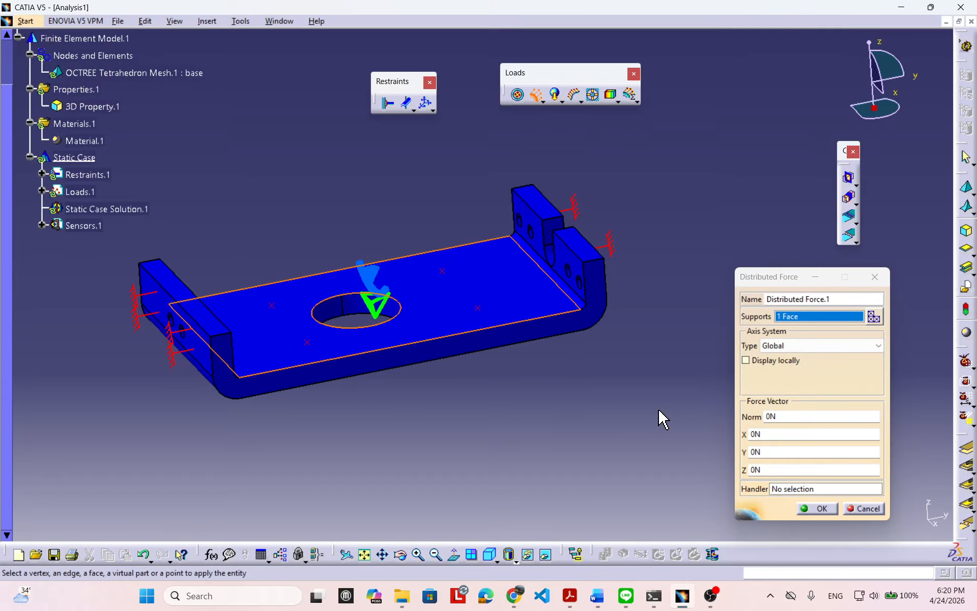
pyautogui.click(769, 469)
pyautogui.moveTo(753, 278); pyautogui.dragTo(682, 233)
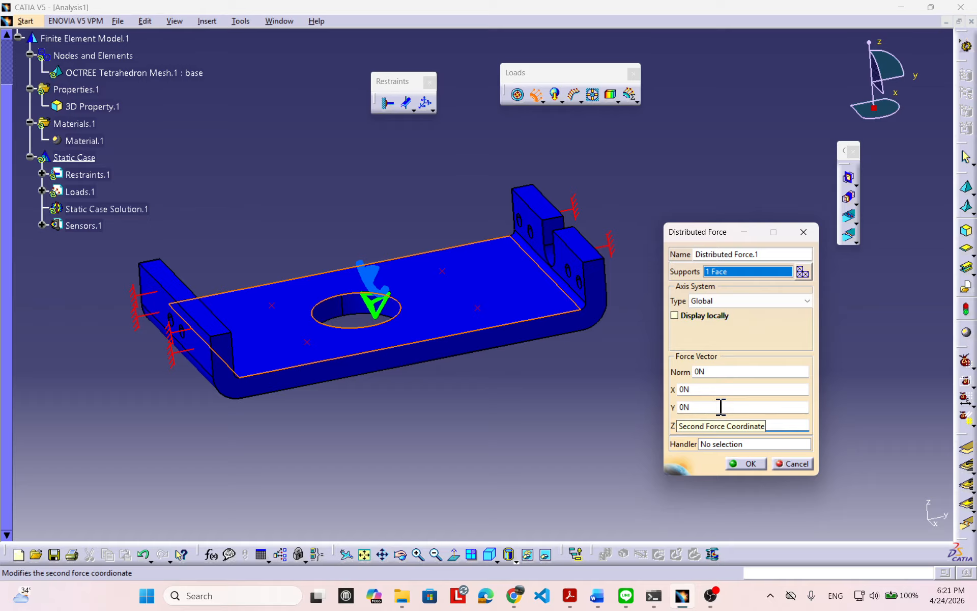
pyautogui.moveTo(710, 235); pyautogui.dragTo(710, 224)
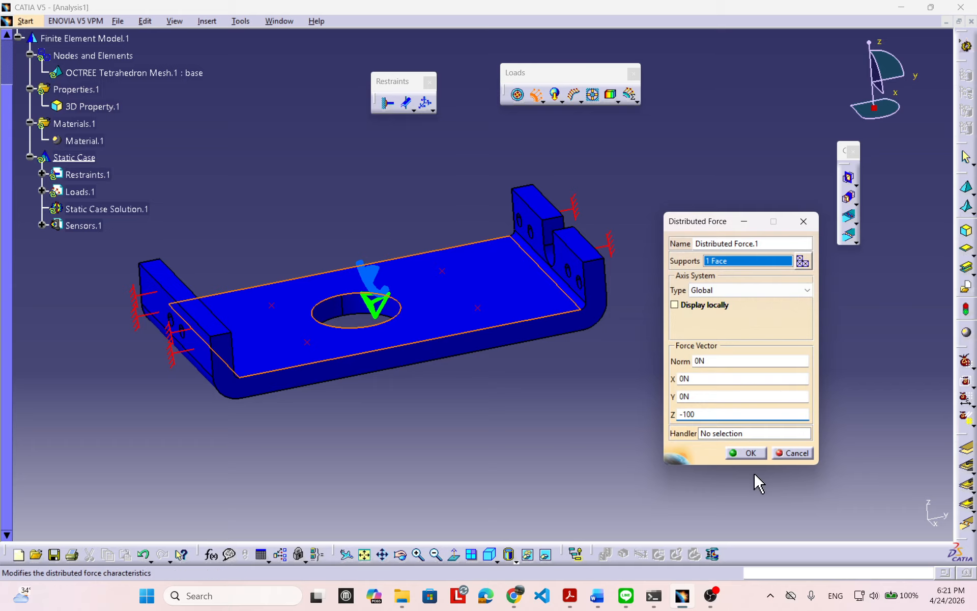
pyautogui.click(742, 457)
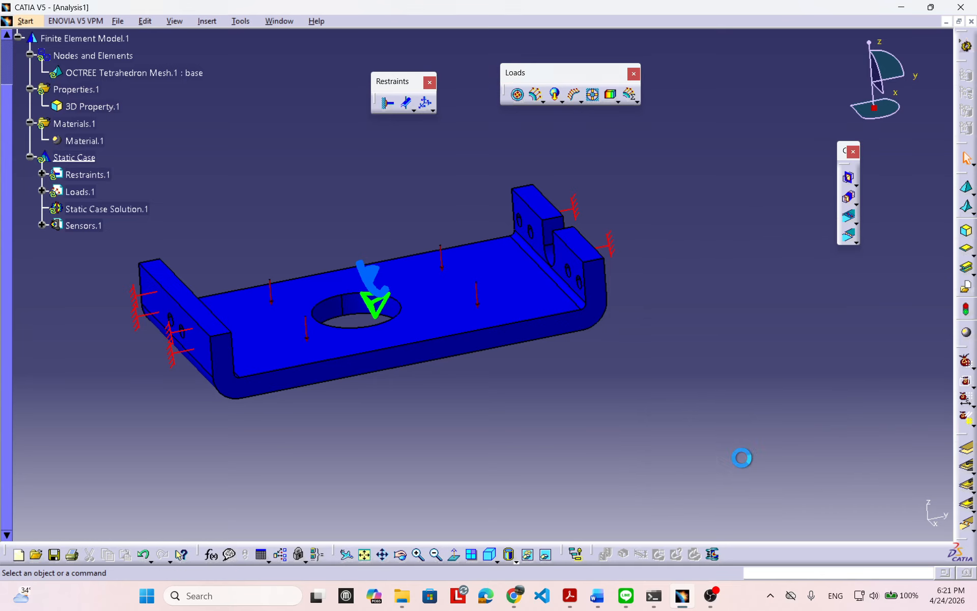
pyautogui.moveTo(437, 345); pyautogui.dragTo(175, 414, button='middle')
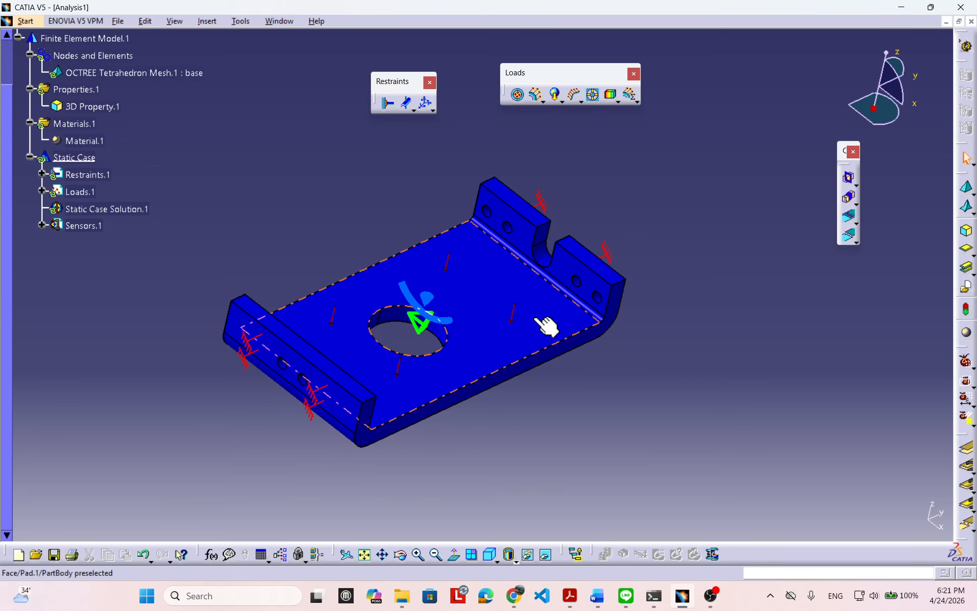
pyautogui.moveTo(669, 359); pyautogui.dragTo(641, 381, button='middle')
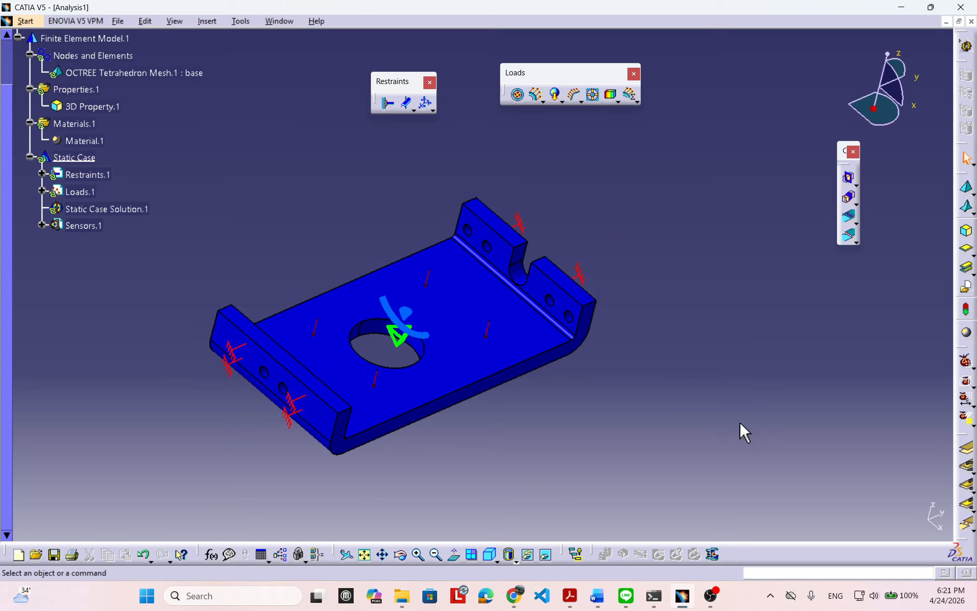
pyautogui.moveTo(733, 427); pyautogui.dragTo(547, 373, button='middle')
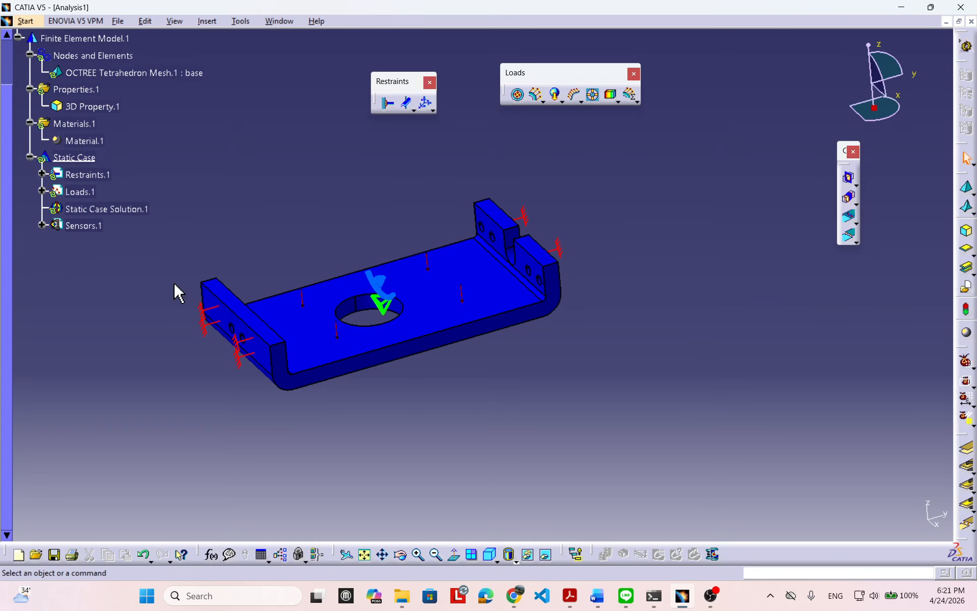
pyautogui.moveTo(627, 254); pyautogui.dragTo(613, 259, button='middle')
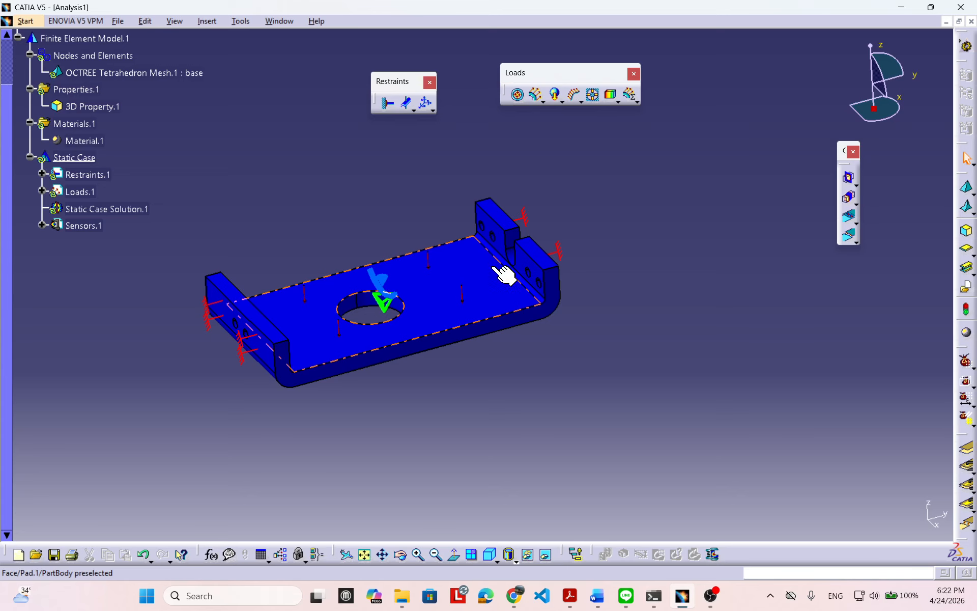
# Compute the static case with the All option and continue past the computation resources estimate
pyautogui.moveTo(960, 537); pyautogui.dragTo(808, 294)
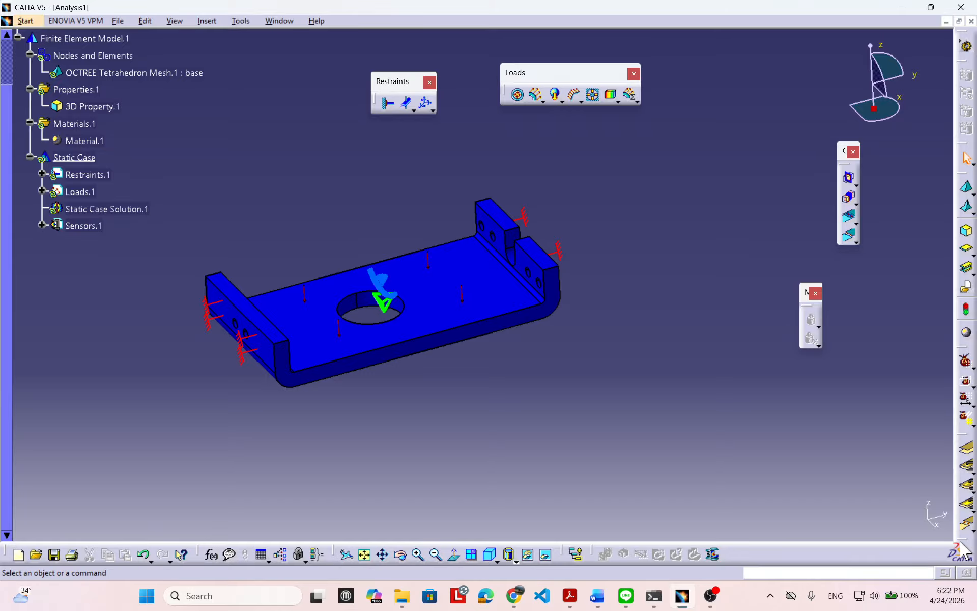
pyautogui.moveTo(742, 328); pyautogui.dragTo(743, 329)
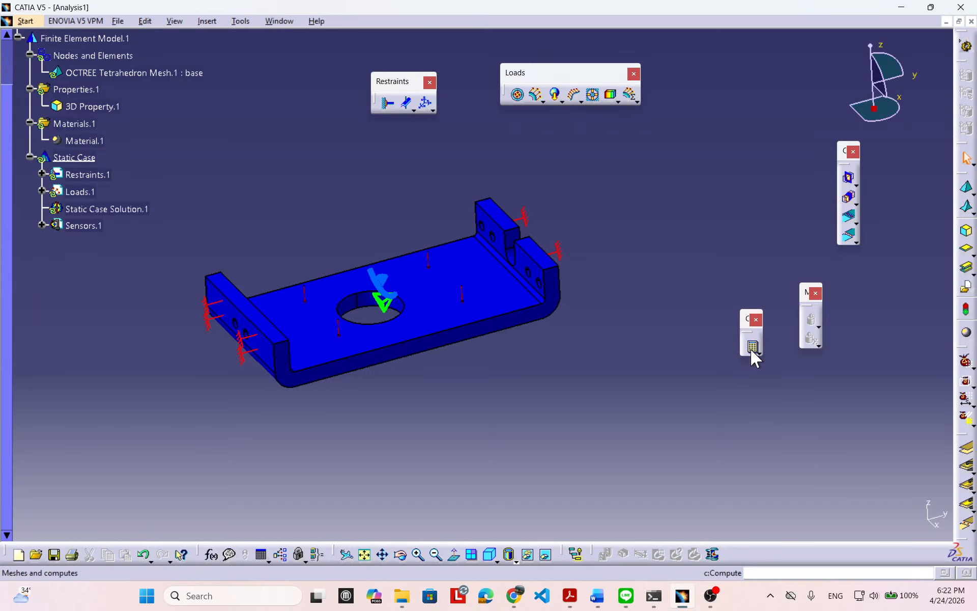
pyautogui.moveTo(742, 203); pyautogui.dragTo(743, 204)
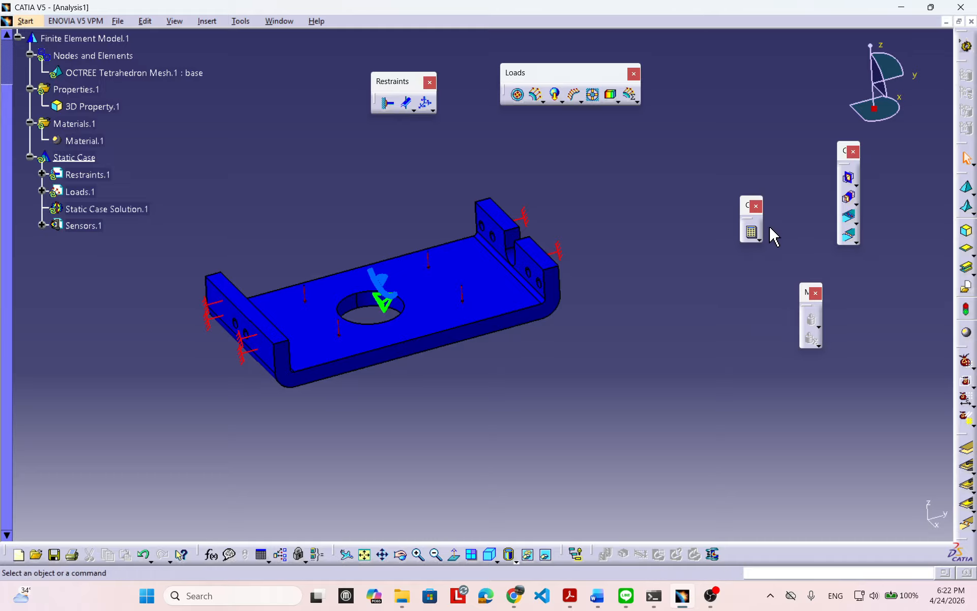
pyautogui.click(751, 233)
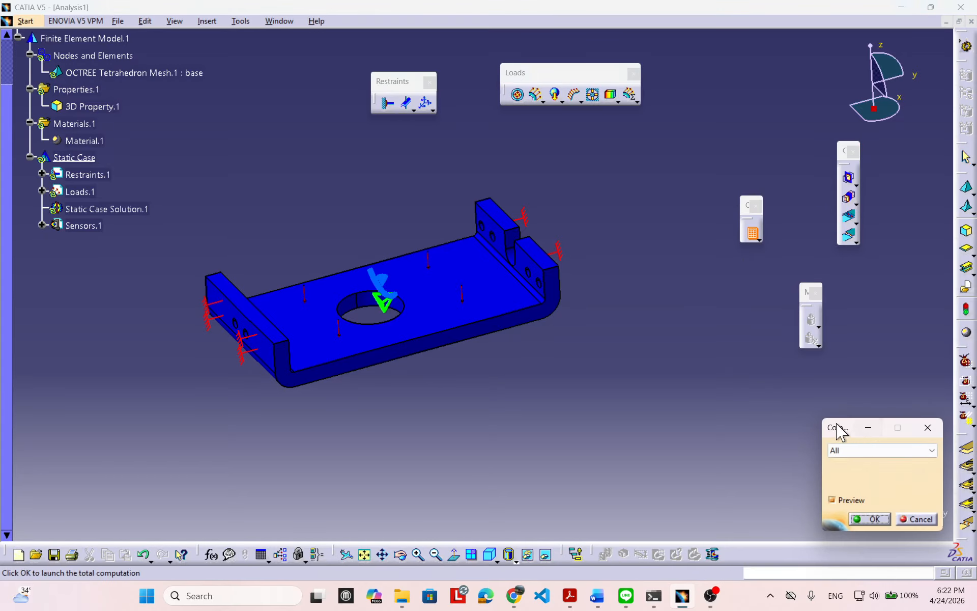
pyautogui.moveTo(837, 426); pyautogui.dragTo(666, 272)
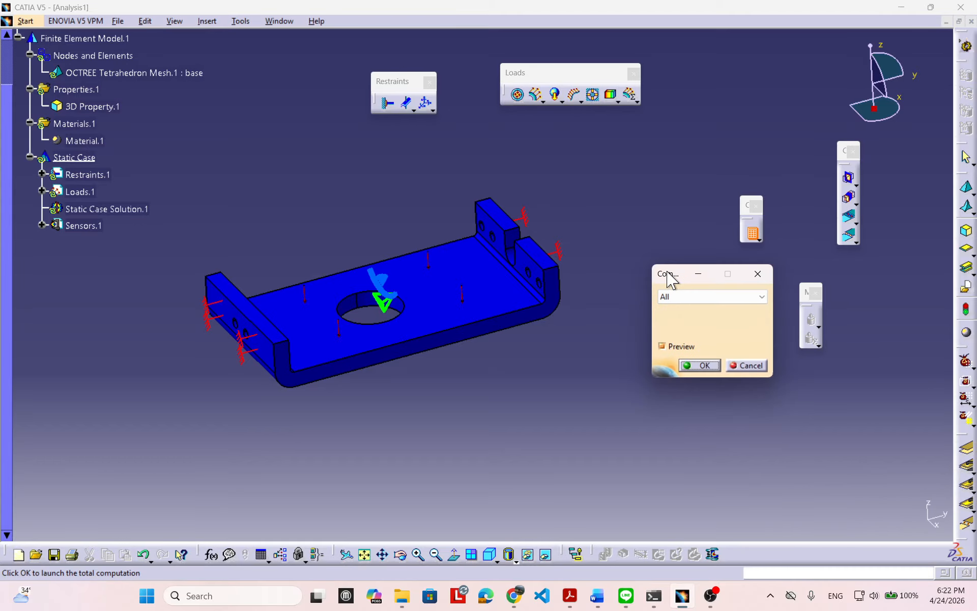
pyautogui.click(700, 365)
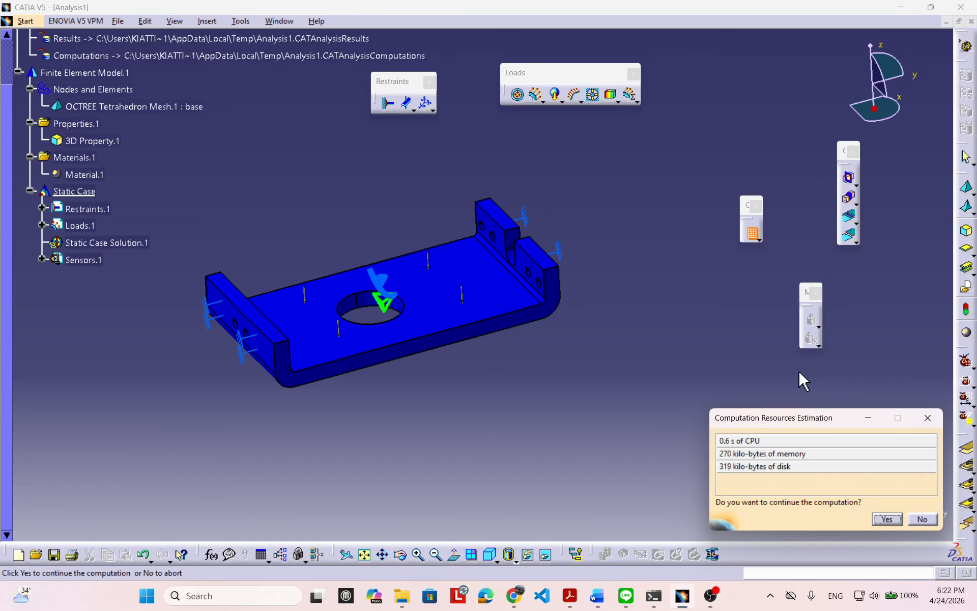
pyautogui.moveTo(797, 418); pyautogui.dragTo(788, 387)
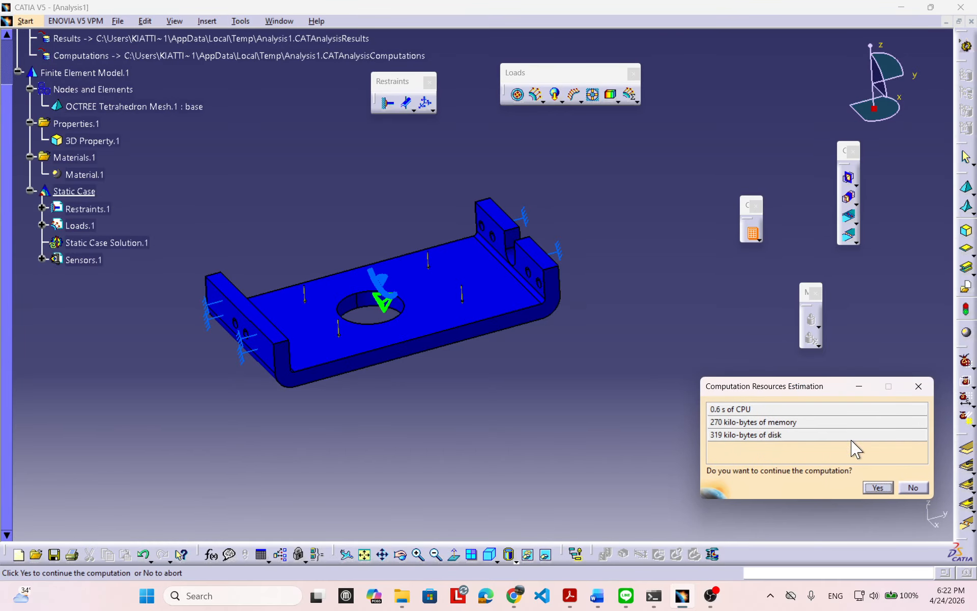
pyautogui.click(874, 488)
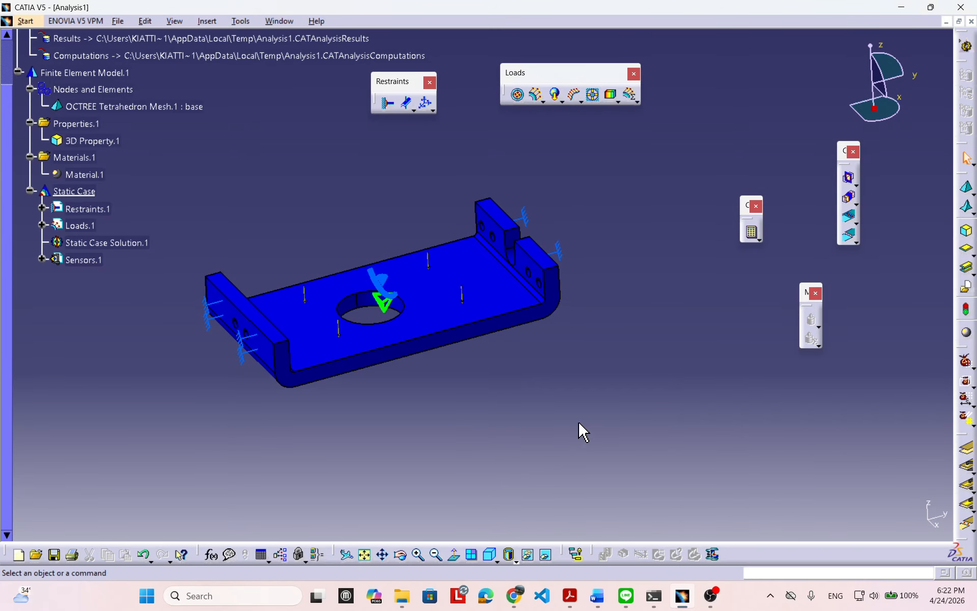
pyautogui.moveTo(434, 336); pyautogui.dragTo(580, 340, button='middle')
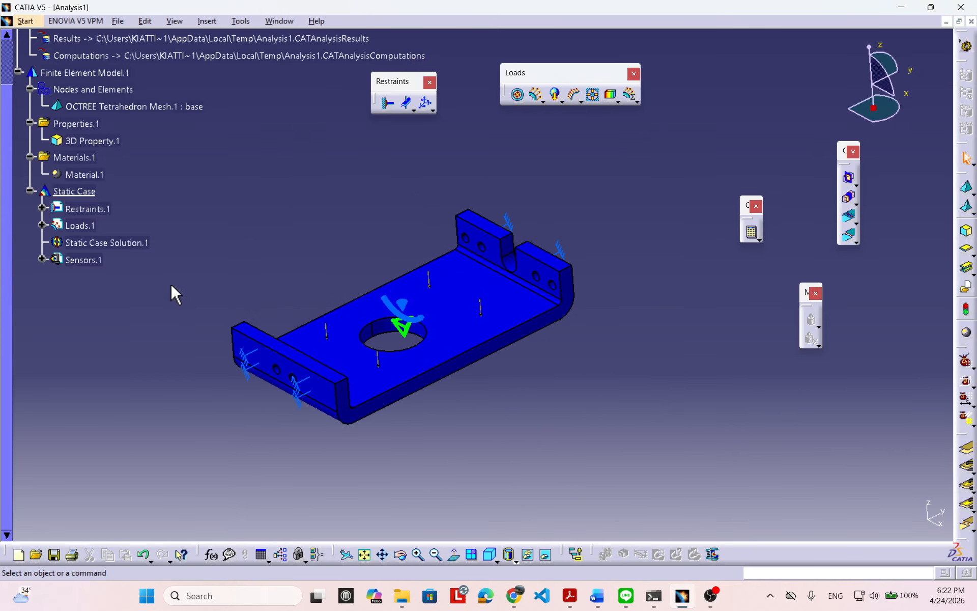
pyautogui.click(135, 243)
pyautogui.rightClick(135, 244)
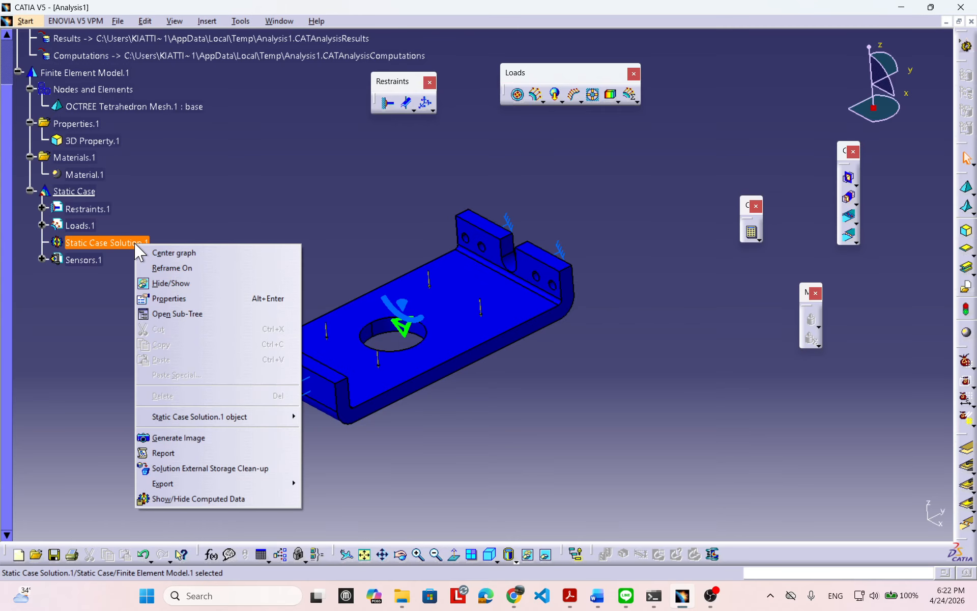
pyautogui.press('Escape')
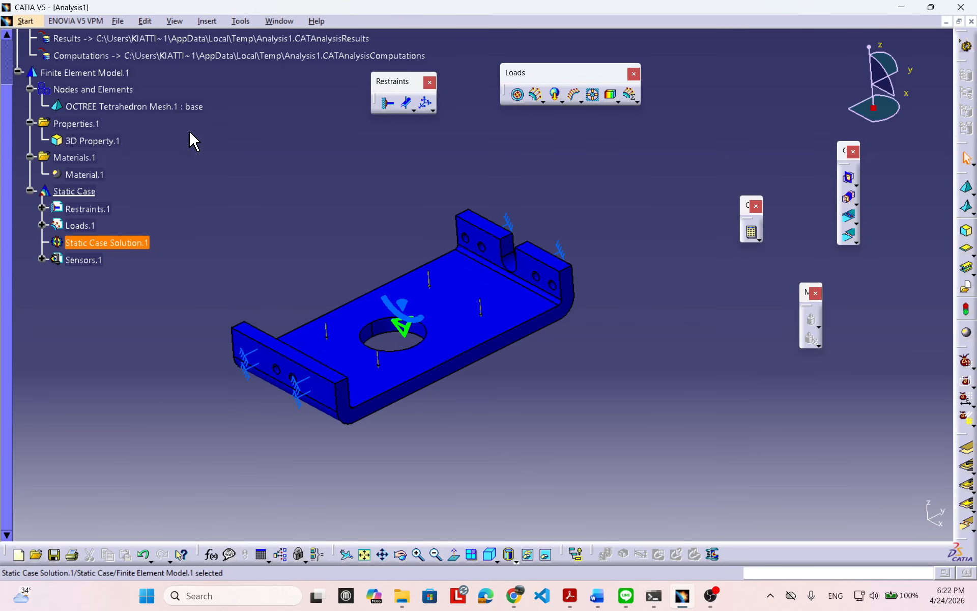
pyautogui.click(210, 22)
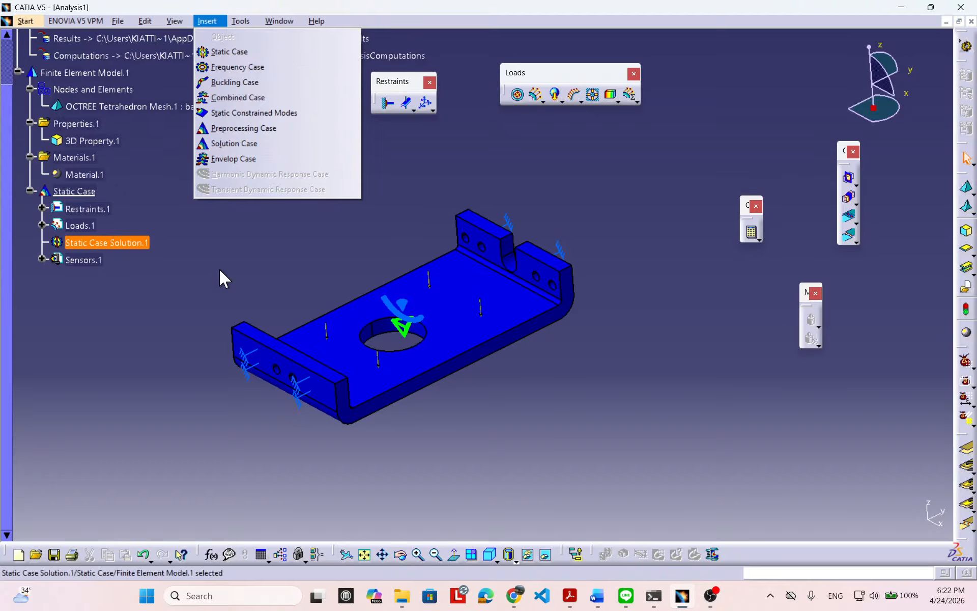
pyautogui.click(186, 311)
pyautogui.moveTo(617, 342); pyautogui.dragTo(543, 280, button='middle')
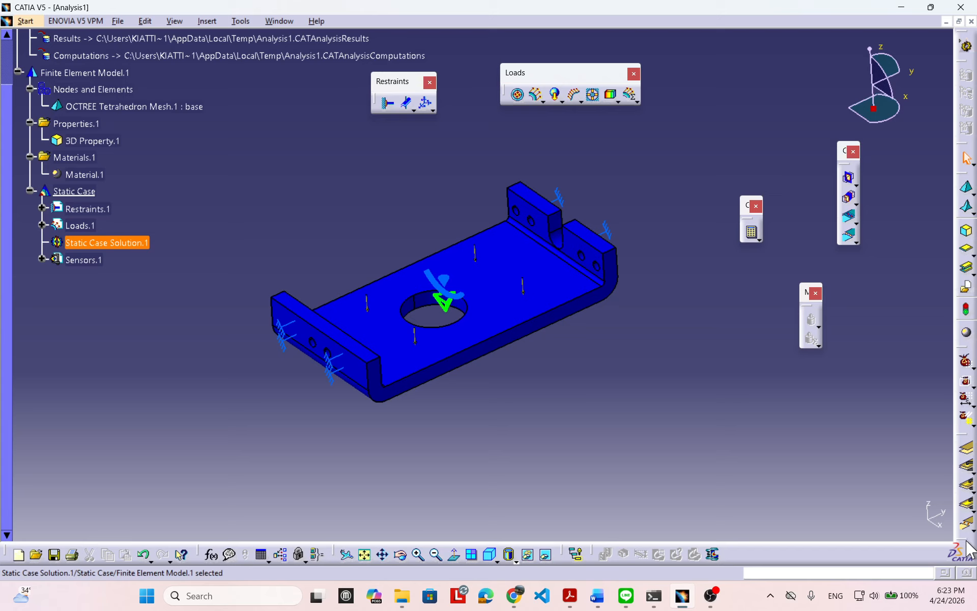
# Make the image tools available in the work area and generate the Deformation image of the static case solution
pyautogui.moveTo(965, 540); pyautogui.dragTo(722, 322)
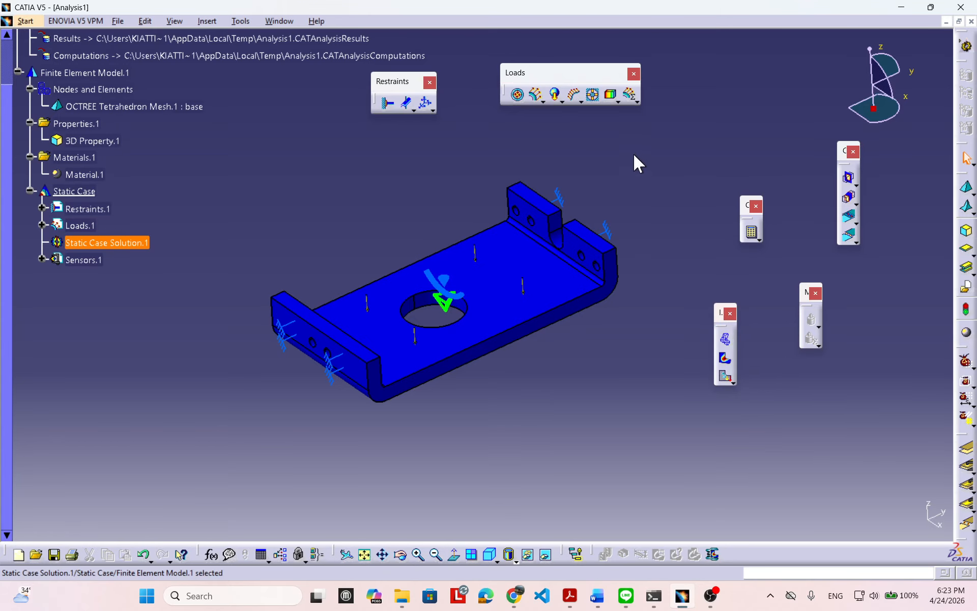
pyautogui.moveTo(722, 313); pyautogui.dragTo(633, 159)
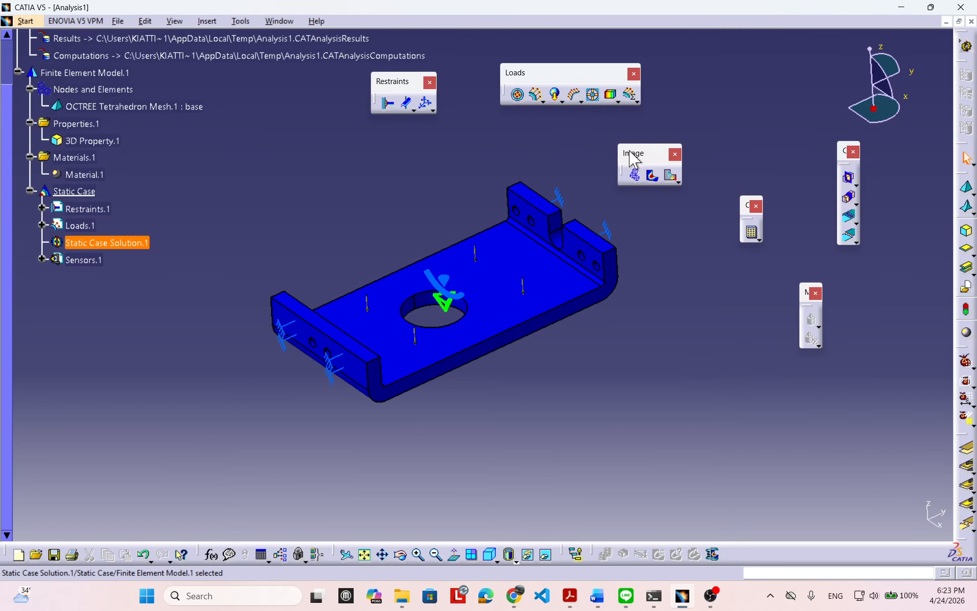
pyautogui.click(635, 176)
# Examine the individual tetrahedron elements and their nodes on the slotted end flange of the deformed mesh
pyautogui.moveTo(685, 367); pyautogui.dragTo(532, 362, button='middle')
pyautogui.moveTo(503, 312); pyautogui.dragTo(548, 292, button='middle')
pyautogui.moveTo(718, 253); pyautogui.dragTo(734, 211, button='middle')
pyautogui.moveTo(728, 349); pyautogui.dragTo(547, 333, button='middle')
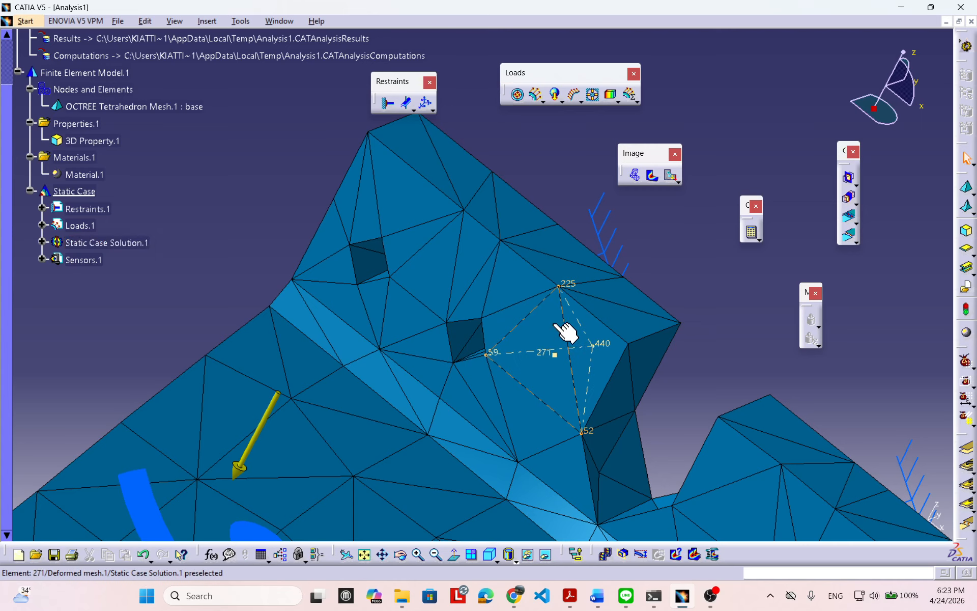
pyautogui.click(530, 344)
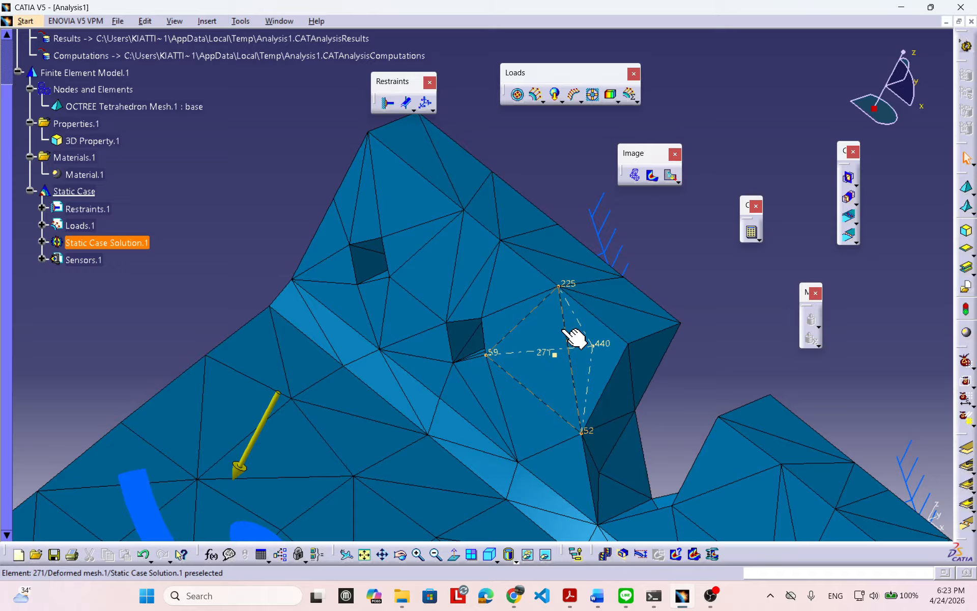
pyautogui.click(563, 330)
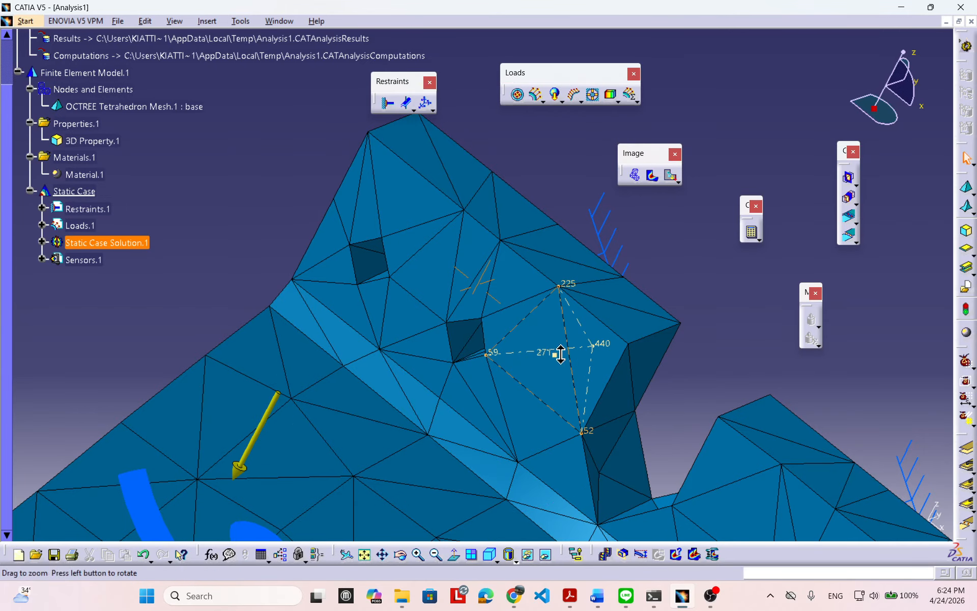
# Examine the plate's deformed mesh from several sides, including both end flanges and the area around the central hole
pyautogui.moveTo(560, 355); pyautogui.dragTo(609, 421, button='middle')
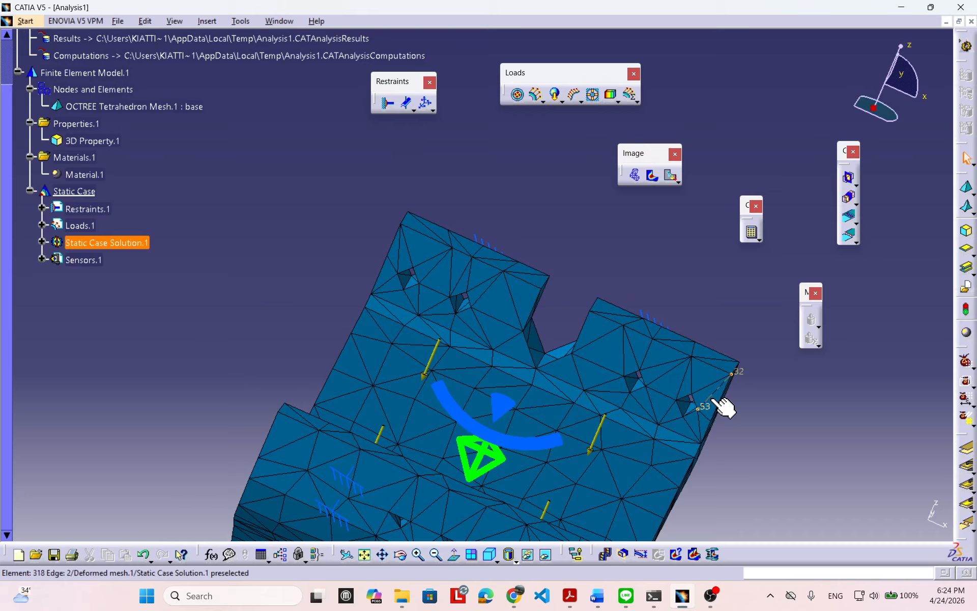
pyautogui.moveTo(724, 406); pyautogui.dragTo(300, 490, button='middle')
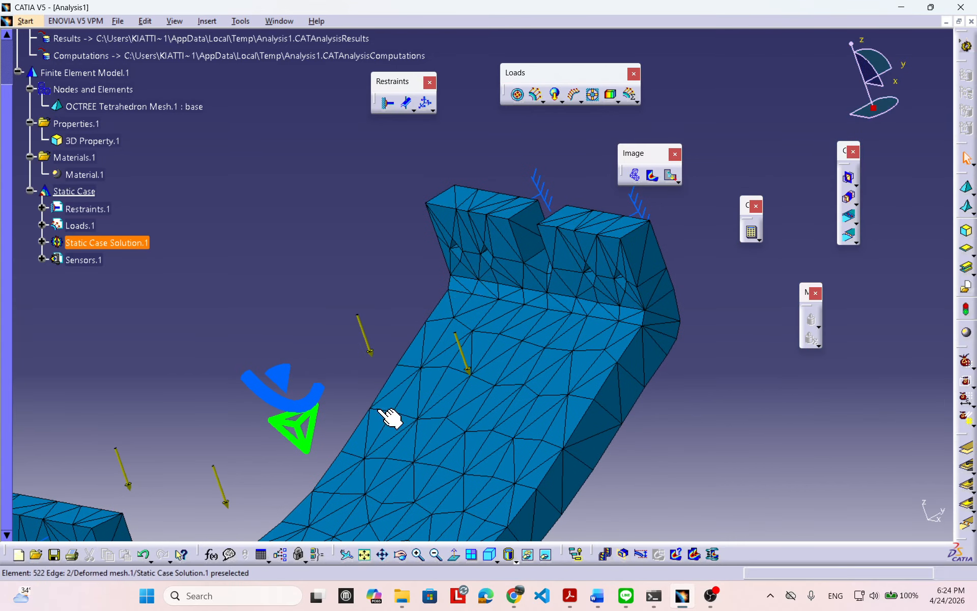
pyautogui.moveTo(388, 415); pyautogui.dragTo(493, 356, button='middle')
pyautogui.moveTo(344, 421); pyautogui.dragTo(540, 381, button='middle')
pyautogui.moveTo(619, 377); pyautogui.dragTo(636, 376, button='middle')
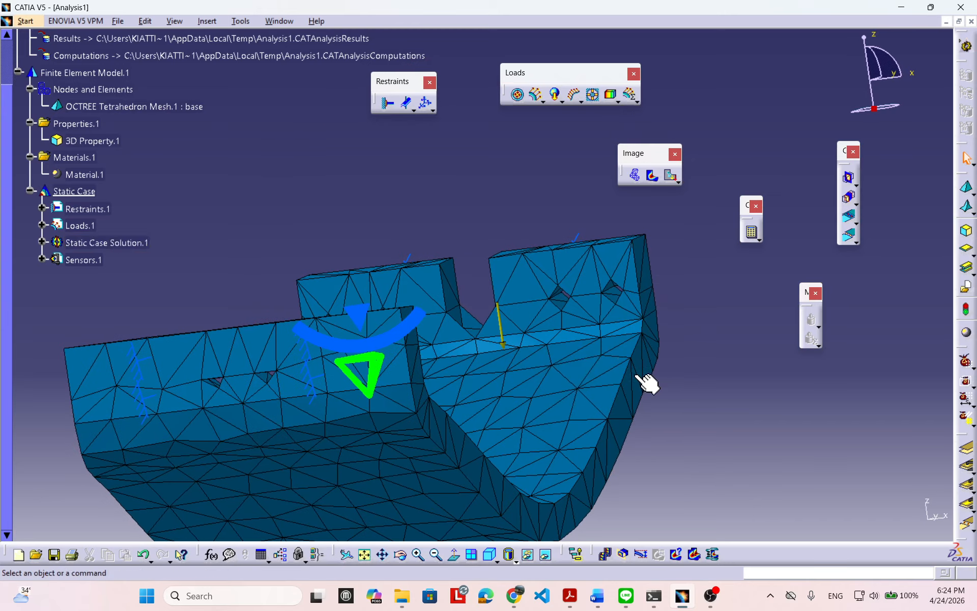
pyautogui.moveTo(567, 374); pyautogui.dragTo(559, 314, button='middle')
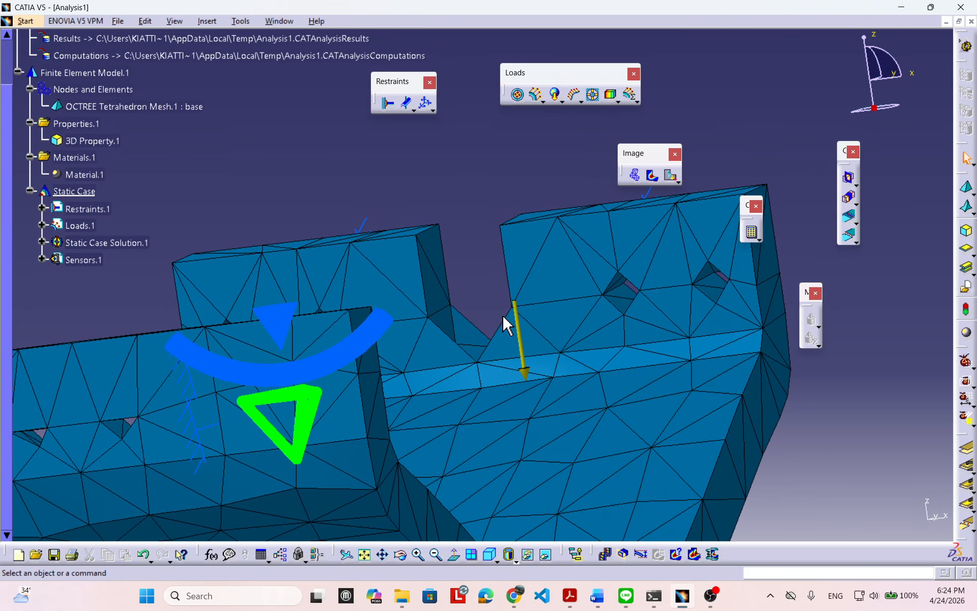
pyautogui.moveTo(669, 362); pyautogui.dragTo(580, 395, button='middle')
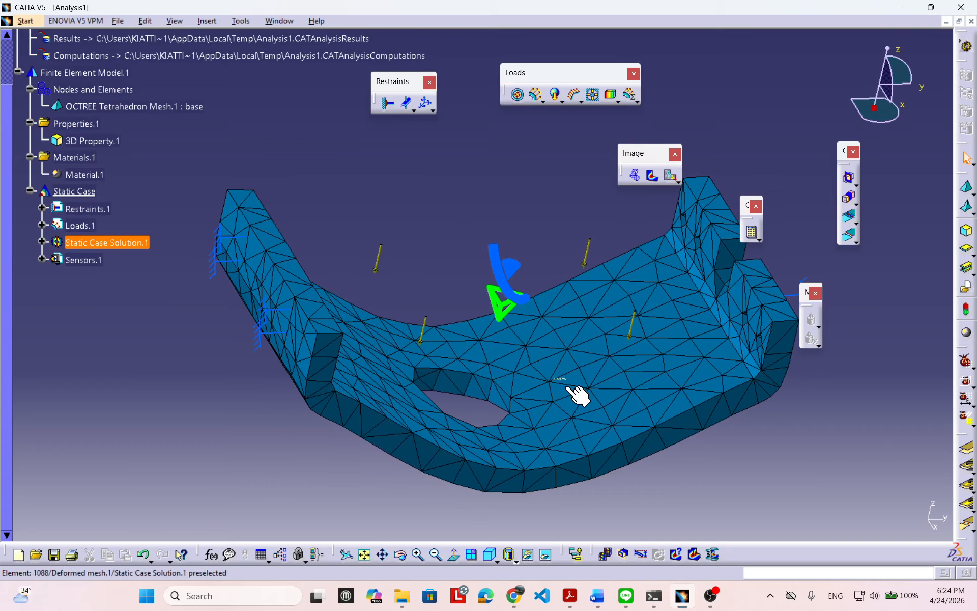
pyautogui.moveTo(467, 375); pyautogui.dragTo(565, 344, button='middle')
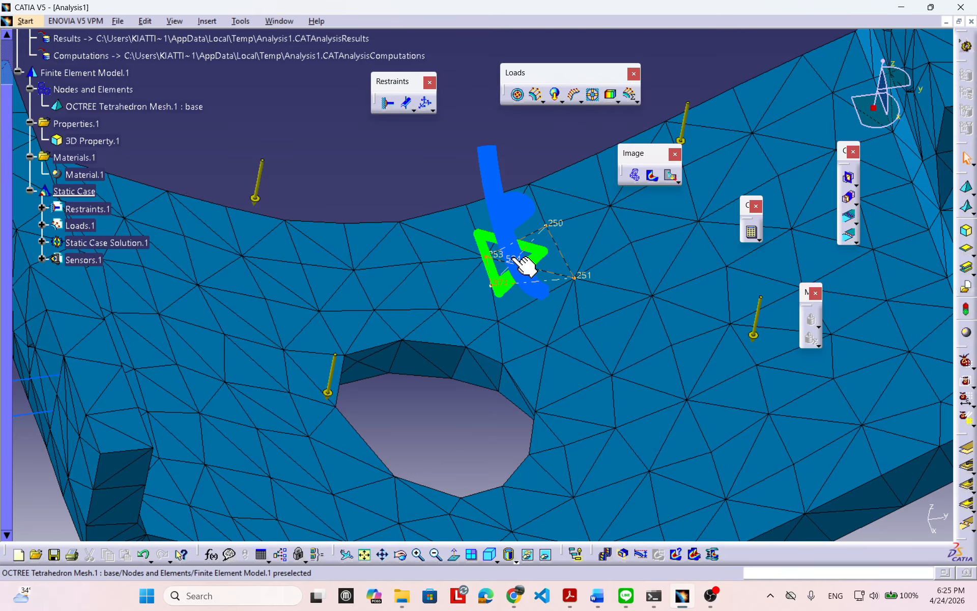
pyautogui.moveTo(651, 242); pyautogui.dragTo(665, 277, button='middle')
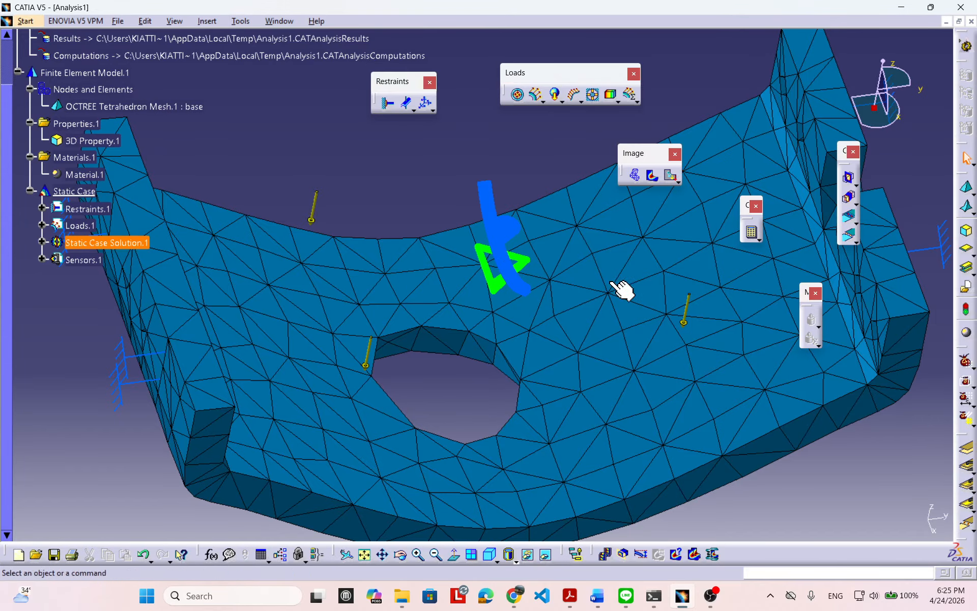
# Examine the deformed mesh's elements around the central hole and along the bend lines of the end flanges
pyautogui.moveTo(455, 307); pyautogui.dragTo(503, 300, button='middle')
pyautogui.moveTo(616, 296); pyautogui.dragTo(612, 320, button='middle')
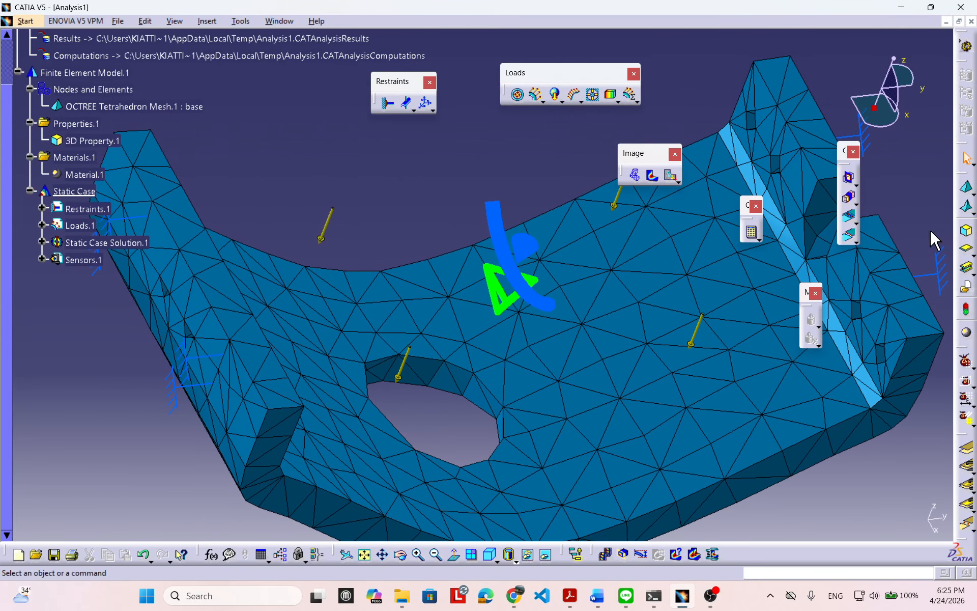
pyautogui.moveTo(305, 463); pyautogui.dragTo(765, 285, button='middle')
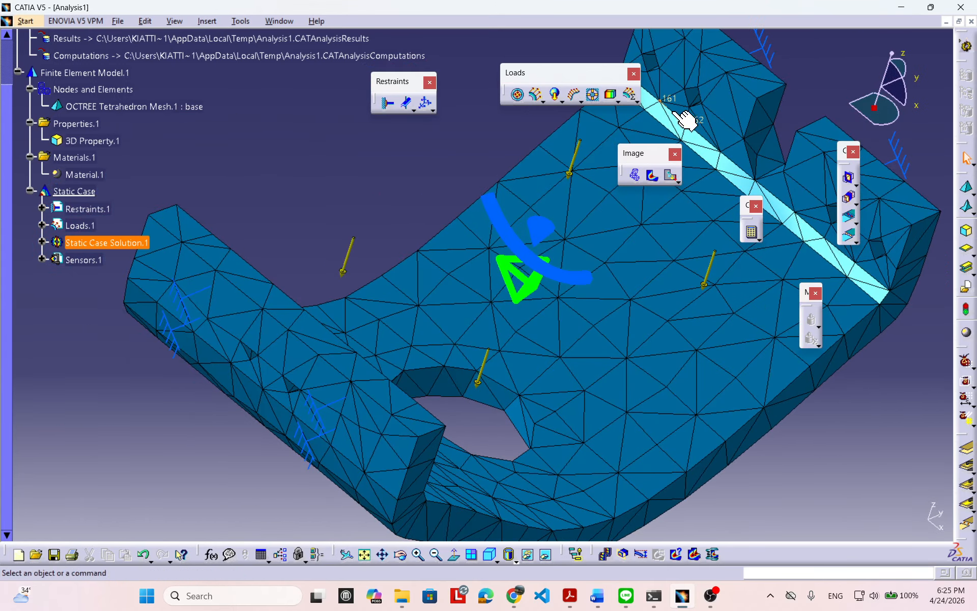
pyautogui.moveTo(740, 373); pyautogui.dragTo(589, 345, button='middle')
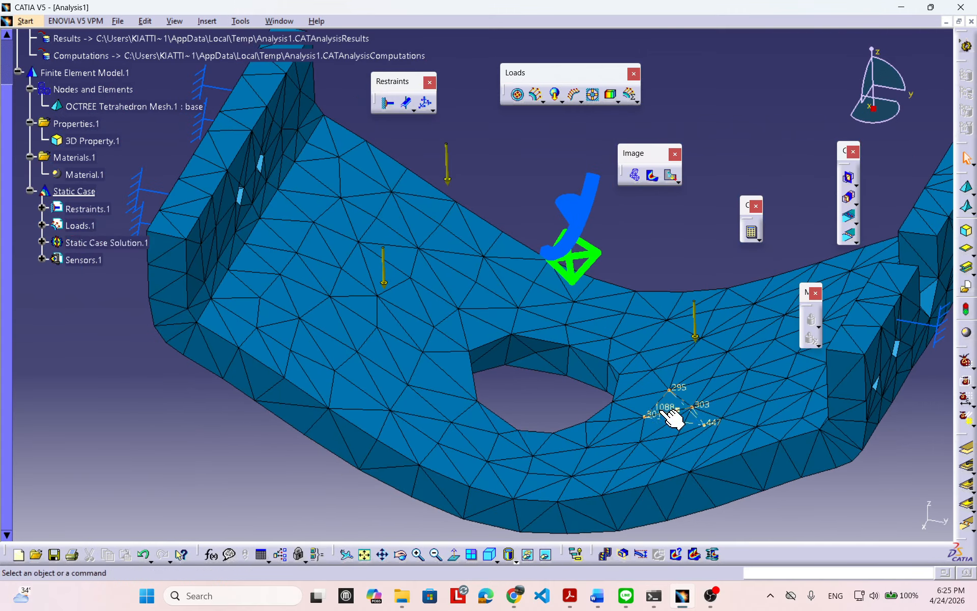
pyautogui.moveTo(649, 408); pyautogui.dragTo(546, 401, button='middle')
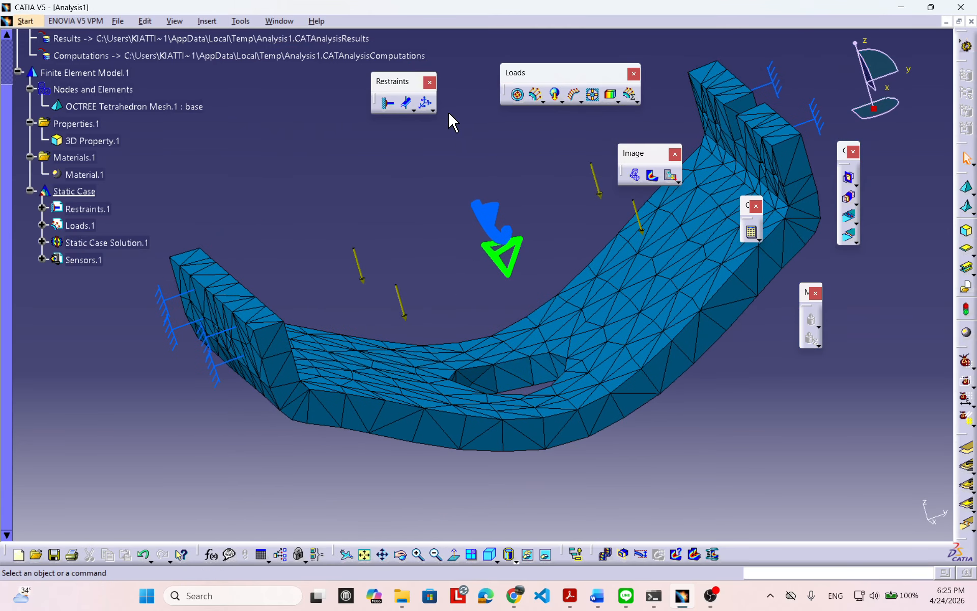
# Generate the Von Mises Stress image of the static case solution and list the solution's images in the specification tree
pyautogui.moveTo(653, 159); pyautogui.dragTo(549, 140)
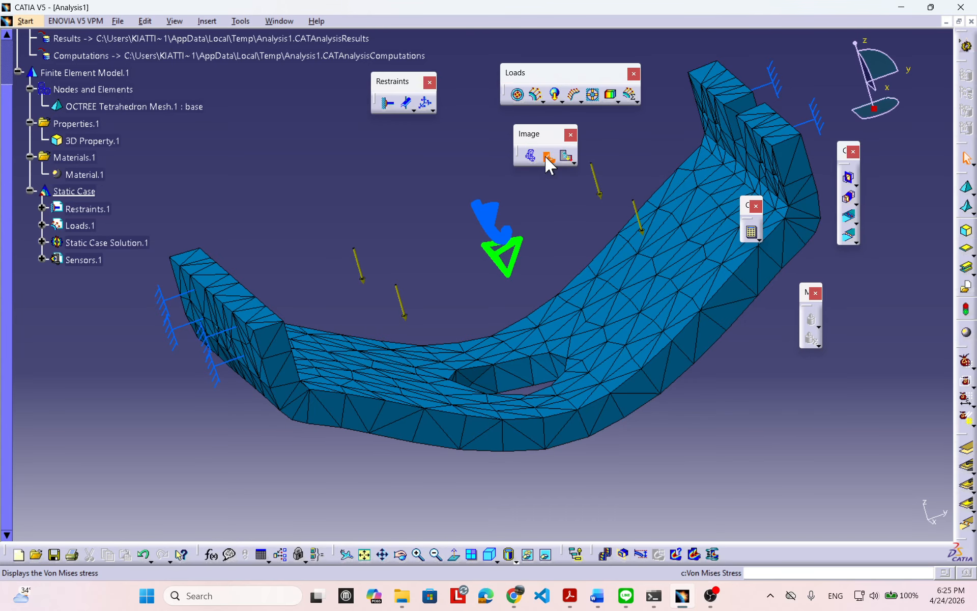
pyautogui.click(548, 156)
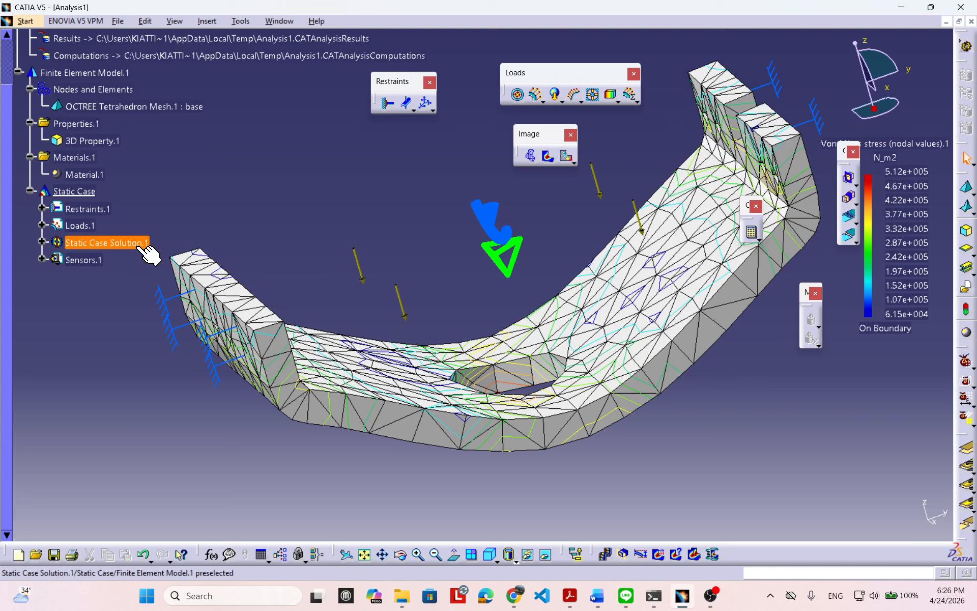
pyautogui.click(42, 243)
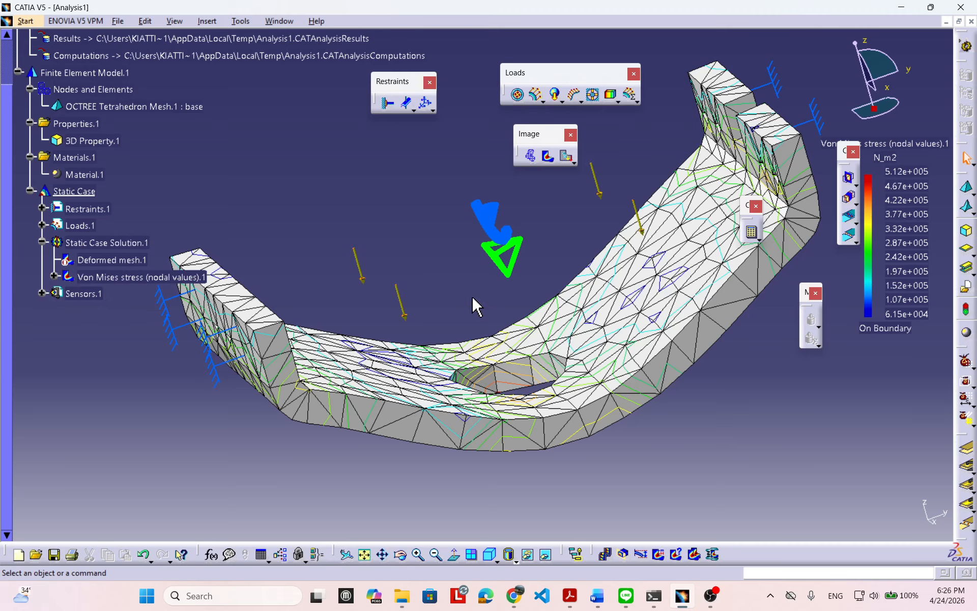
# Display the Von Mises stress image in Shading with Material and examine the stress colours around the central hole and end flanges
pyautogui.click(511, 559)
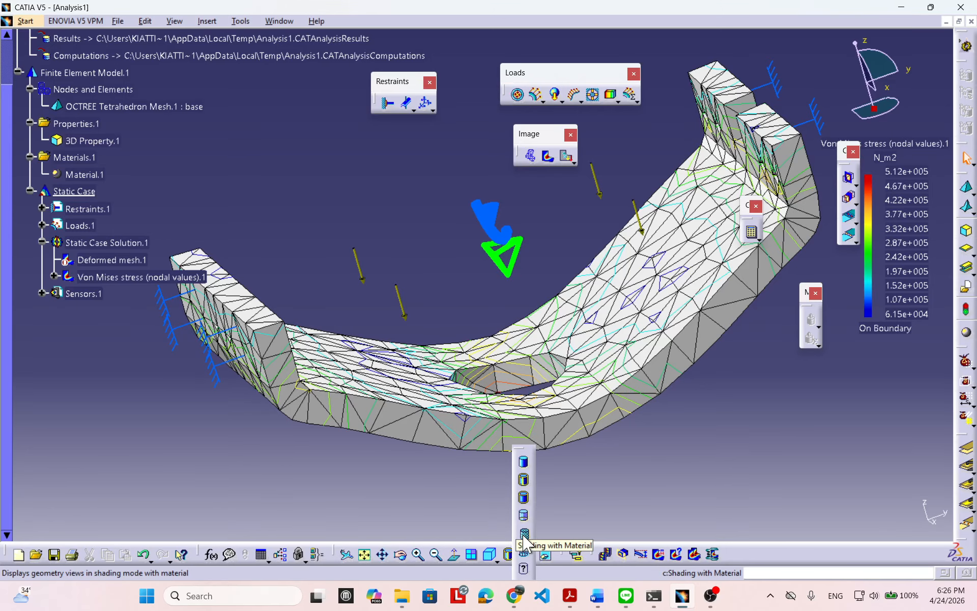
pyautogui.click(524, 532)
pyautogui.moveTo(502, 331); pyautogui.dragTo(534, 368, button='middle')
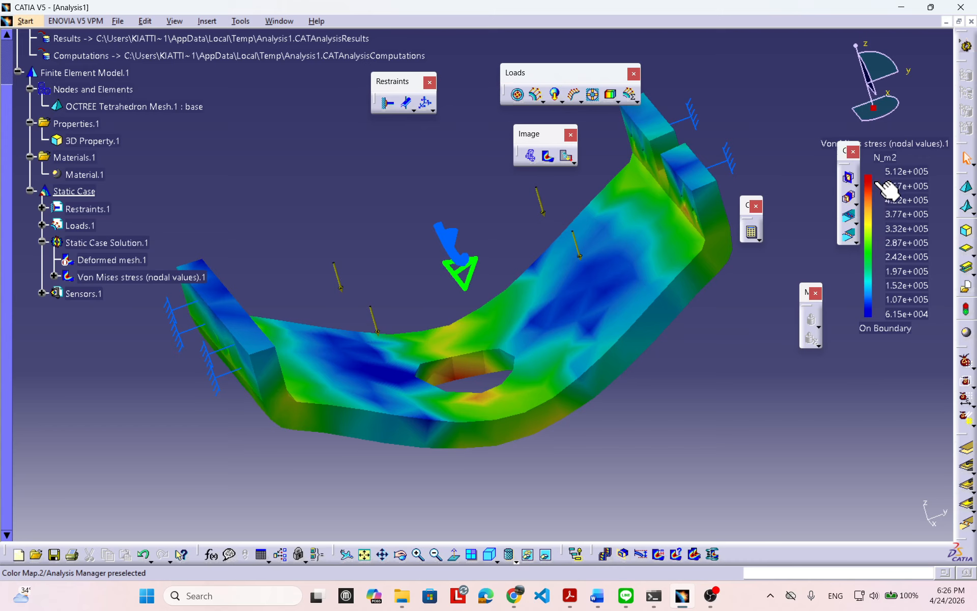
pyautogui.moveTo(728, 368)
pyautogui.mouseDown(button='middle')
pyautogui.moveTo(726, 349)
pyautogui.moveTo(709, 369)
pyautogui.mouseUp(button='middle')
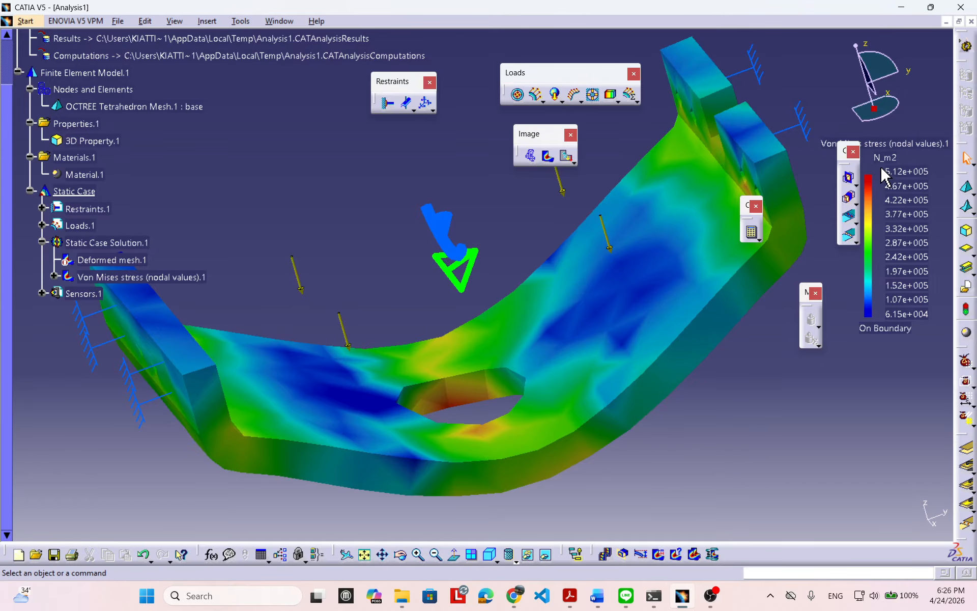
pyautogui.moveTo(585, 390); pyautogui.dragTo(442, 384, button='middle')
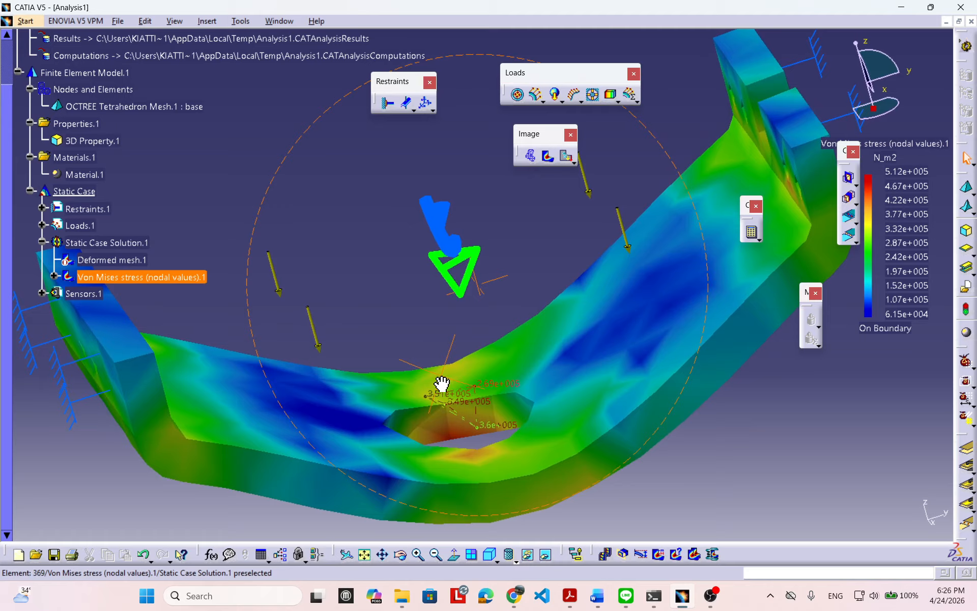
pyautogui.moveTo(534, 421); pyautogui.dragTo(526, 386, button='middle')
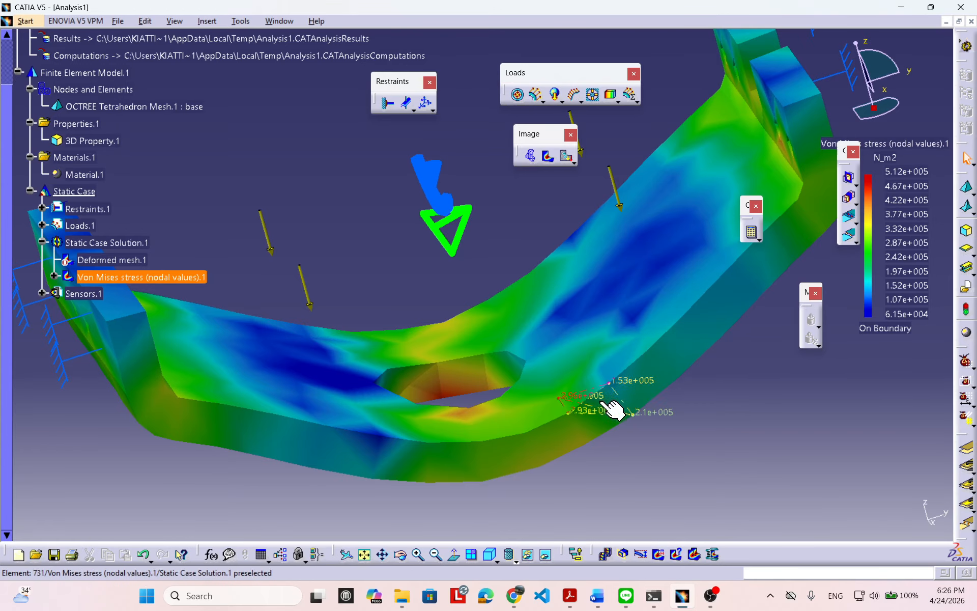
pyautogui.moveTo(606, 406); pyautogui.dragTo(538, 412, button='middle')
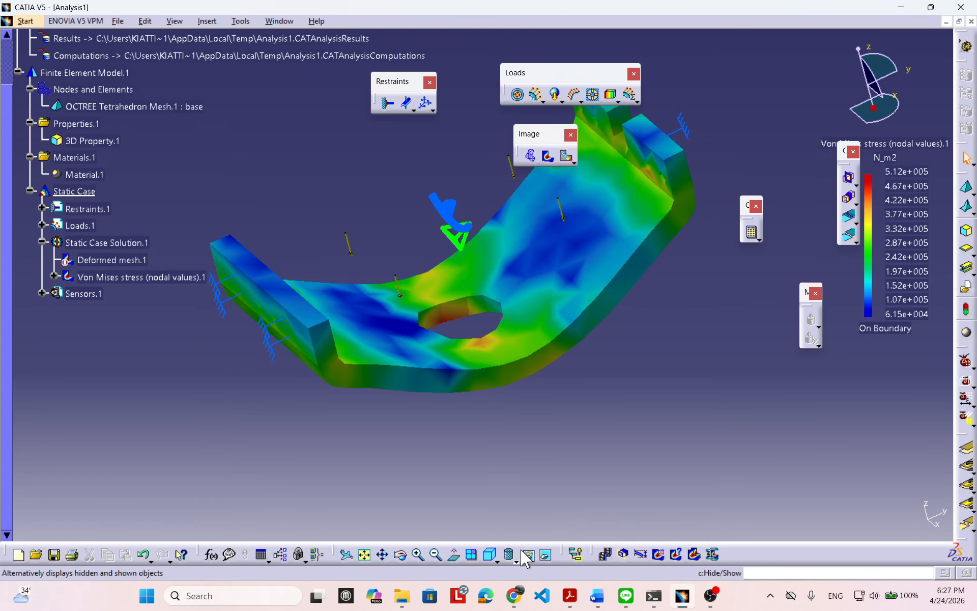
# Customize the view mode to show edges and points over the Material-shaded Von Mises stress image
pyautogui.click(515, 561)
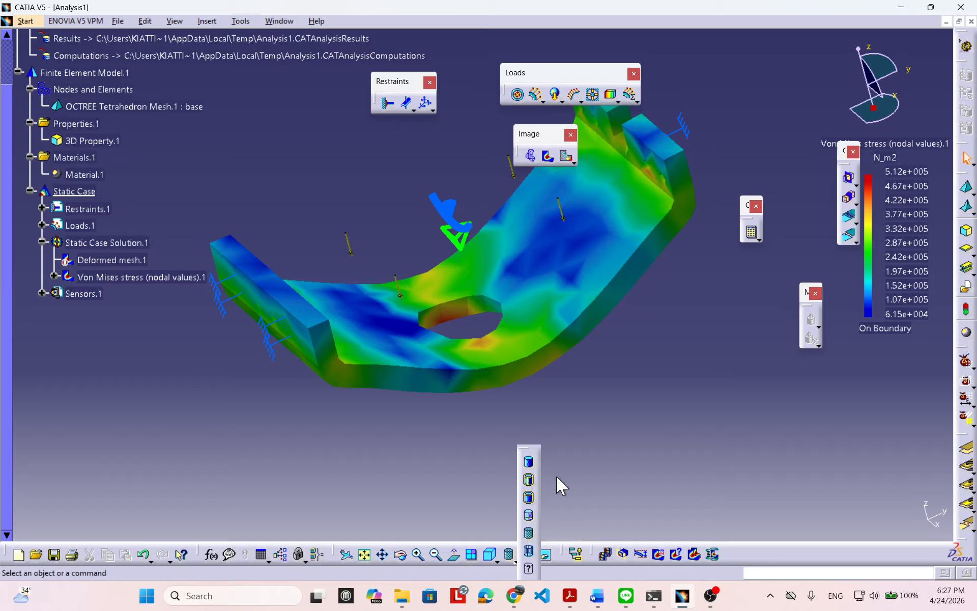
pyautogui.click(528, 532)
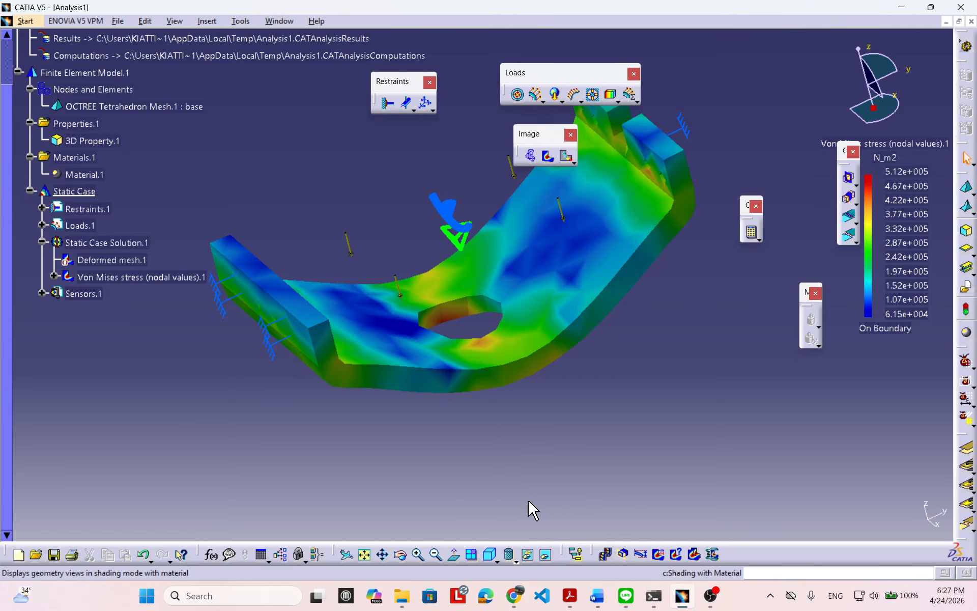
pyautogui.click(515, 560)
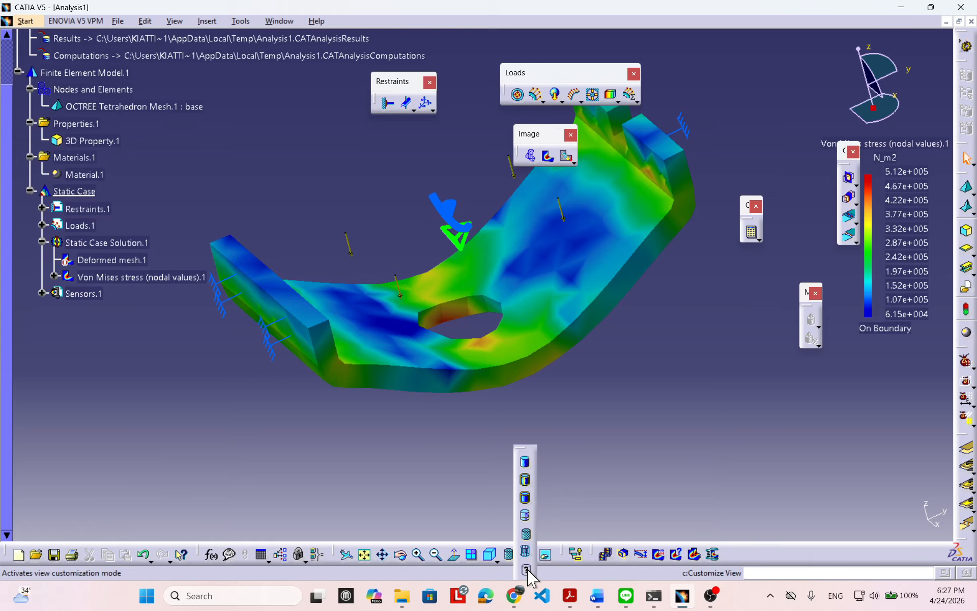
pyautogui.click(529, 570)
pyautogui.moveTo(850, 107); pyautogui.dragTo(796, 98)
pyautogui.click(770, 128)
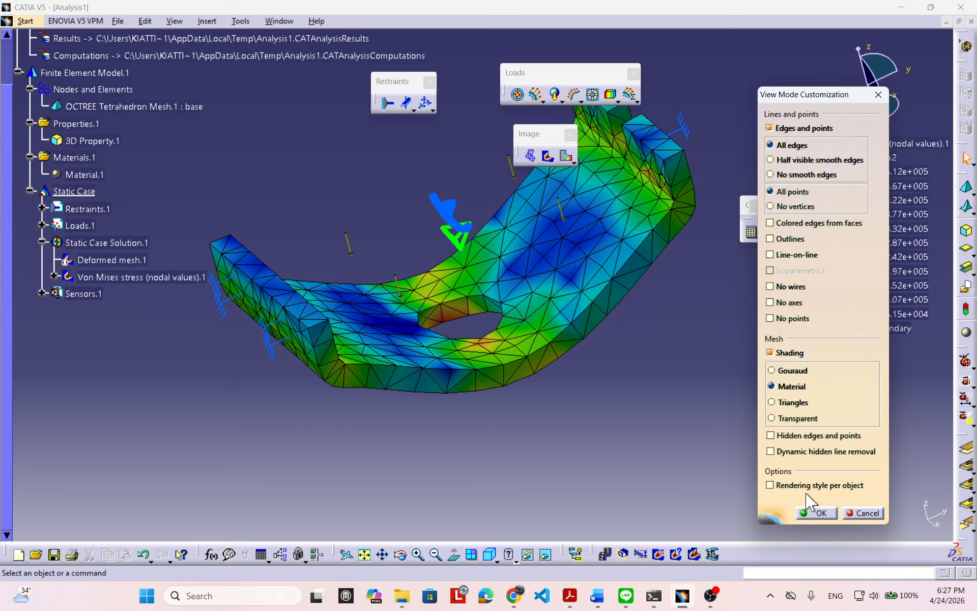
pyautogui.click(815, 513)
pyautogui.moveTo(698, 370); pyautogui.dragTo(633, 361, button='middle')
pyautogui.moveTo(592, 320); pyautogui.dragTo(598, 360, button='middle')
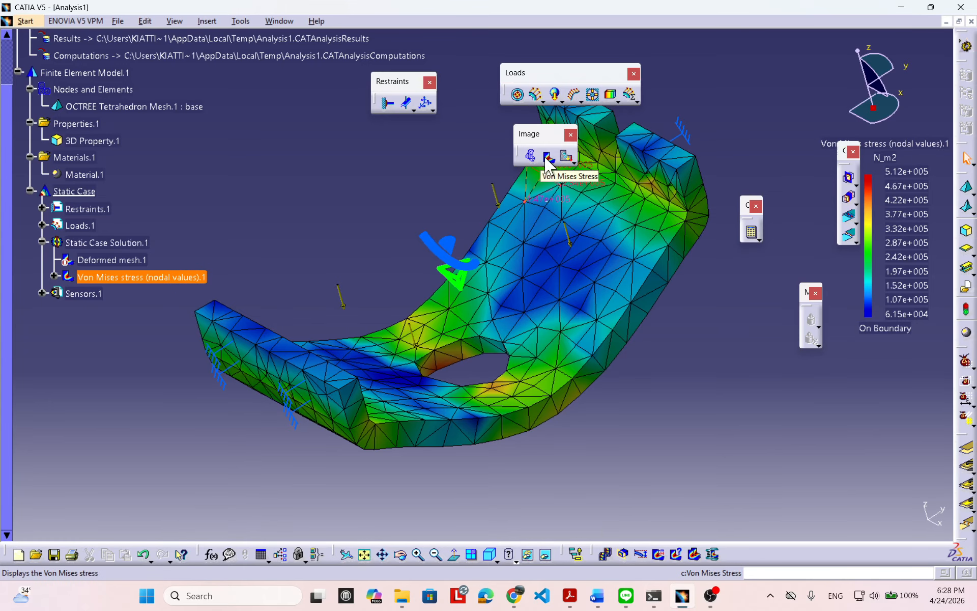
# Animate the Von Mises stress image with 10 steps at a reduced speed, and end the animation
pyautogui.moveTo(578, 432)
pyautogui.mouseDown(button='middle')
pyautogui.moveTo(554, 429)
pyautogui.moveTo(556, 415)
pyautogui.moveTo(643, 475)
pyautogui.moveTo(585, 412)
pyautogui.moveTo(480, 465)
pyautogui.moveTo(302, 350)
pyautogui.moveTo(586, 428)
pyautogui.moveTo(556, 405)
pyautogui.moveTo(578, 430)
pyautogui.mouseUp(button='middle')
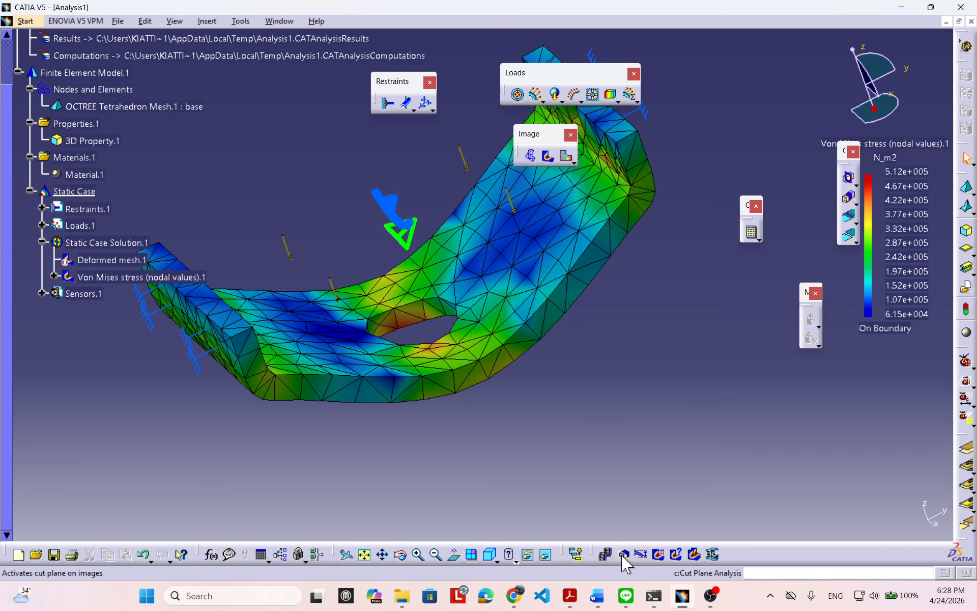
pyautogui.click(606, 555)
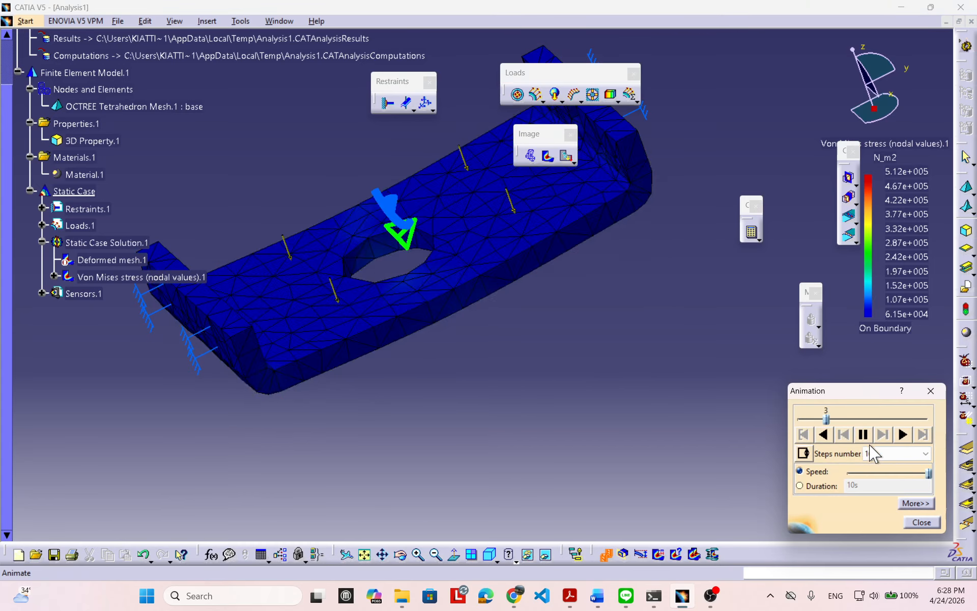
pyautogui.moveTo(928, 475); pyautogui.dragTo(867, 484)
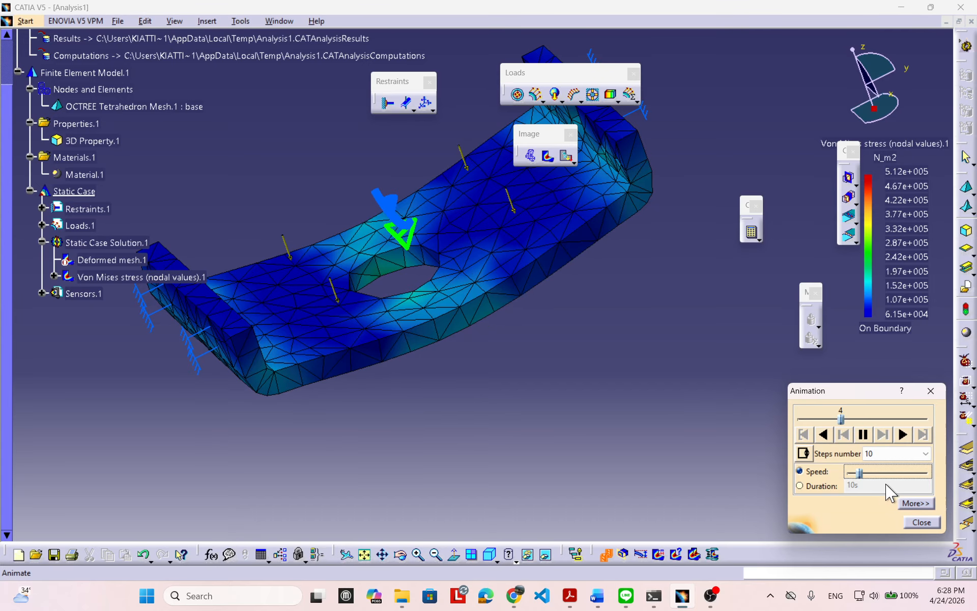
pyautogui.moveTo(864, 474); pyautogui.dragTo(871, 474)
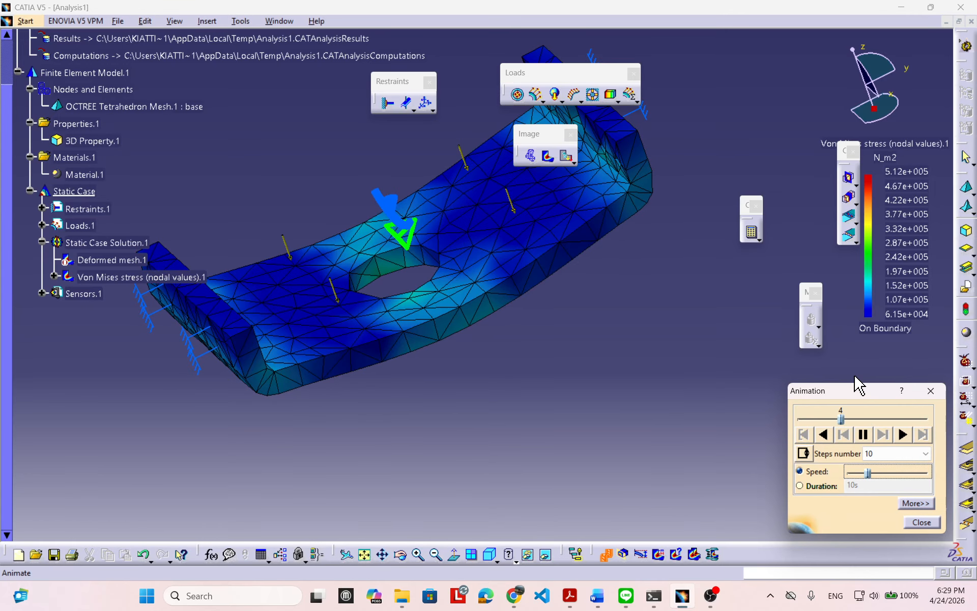
pyautogui.moveTo(829, 390); pyautogui.dragTo(804, 381)
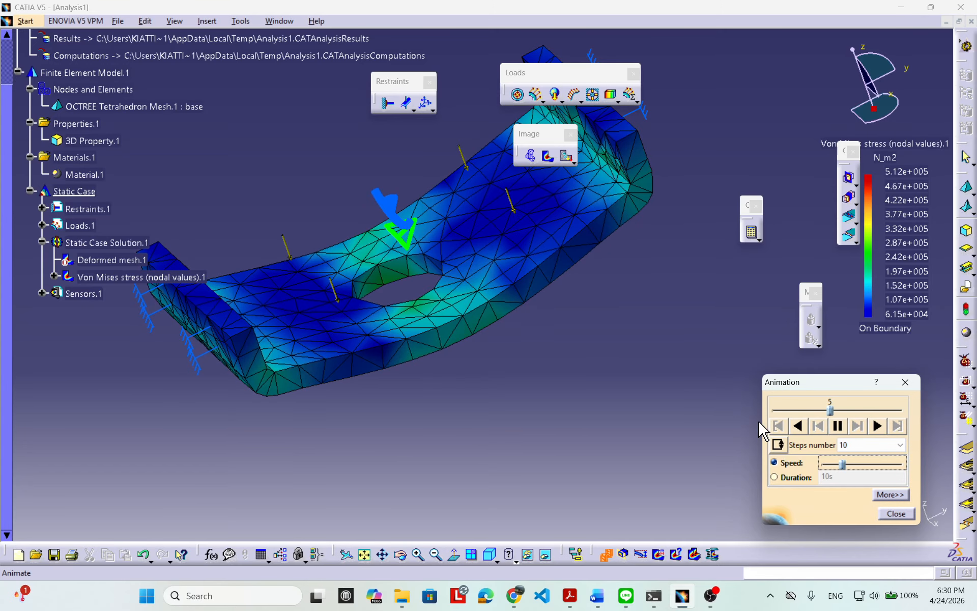
pyautogui.click(895, 514)
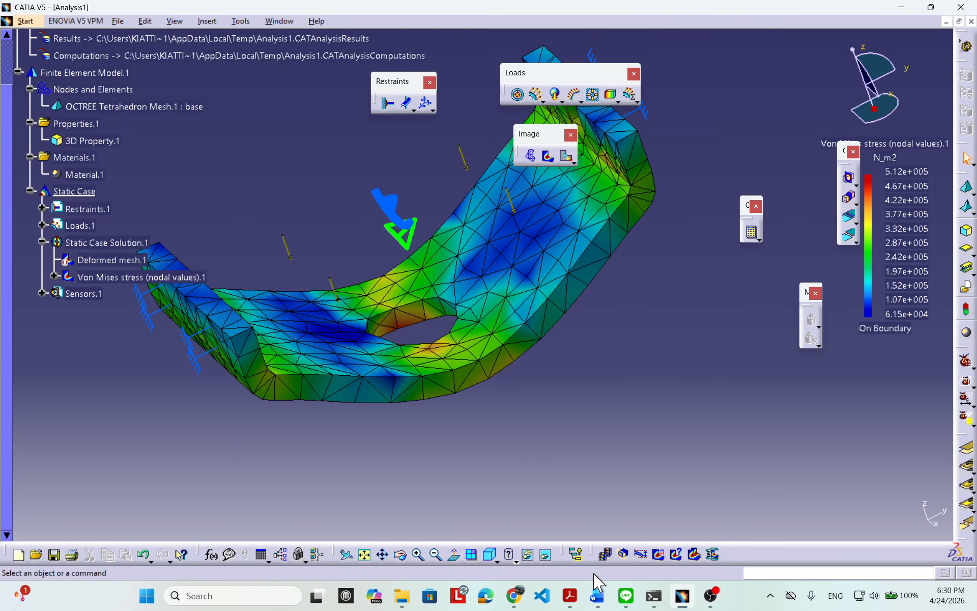
# Inspect the inside of the Von Mises stress image with Cut Plane Analysis, repositioning the cutting plane through the part, and end the analysis
pyautogui.click(627, 555)
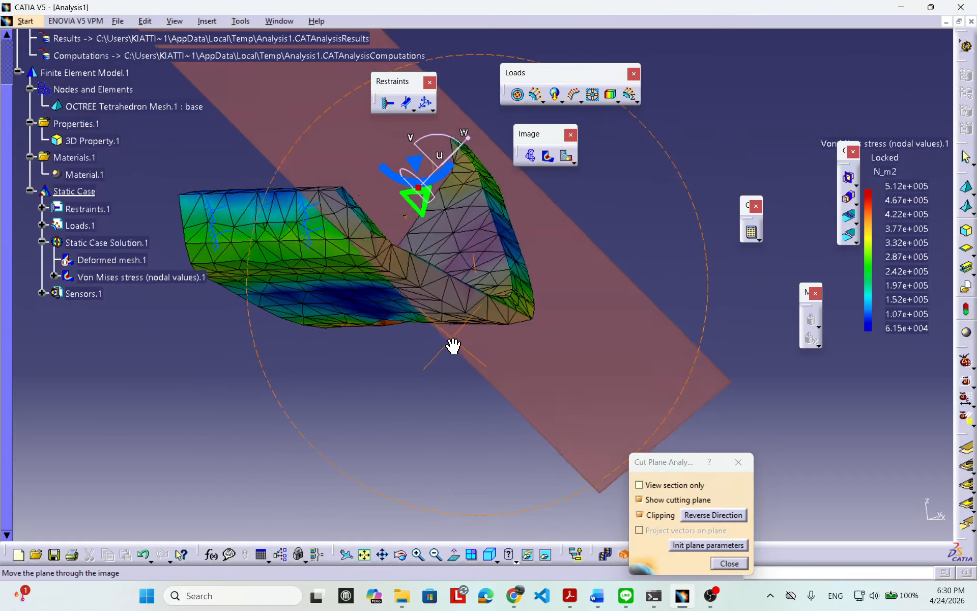
pyautogui.moveTo(453, 346); pyautogui.dragTo(500, 351)
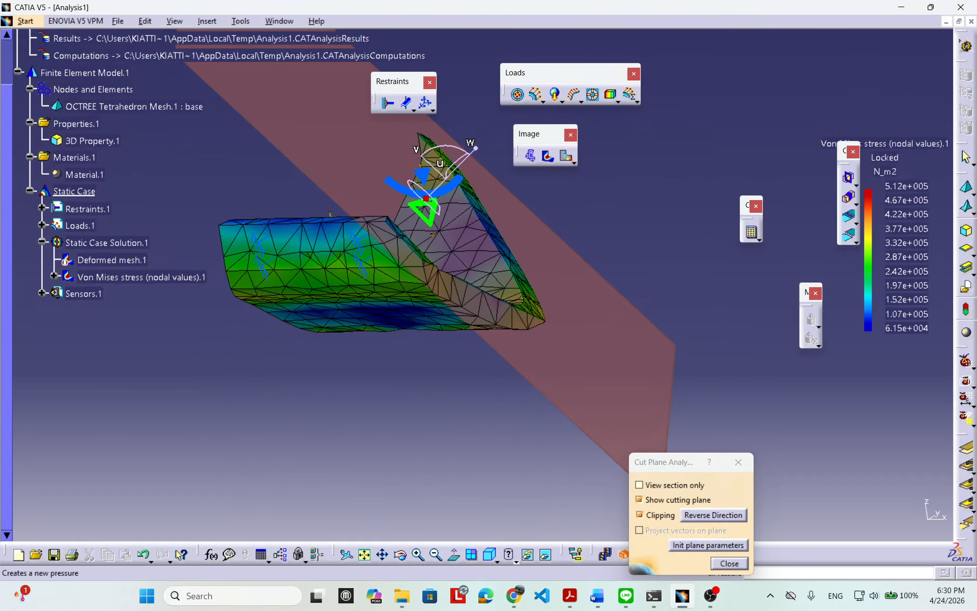
pyautogui.moveTo(455, 159); pyautogui.dragTo(526, 300)
pyautogui.moveTo(526, 300); pyautogui.dragTo(509, 279, button='middle')
pyautogui.moveTo(405, 265); pyautogui.dragTo(567, 246, button='middle')
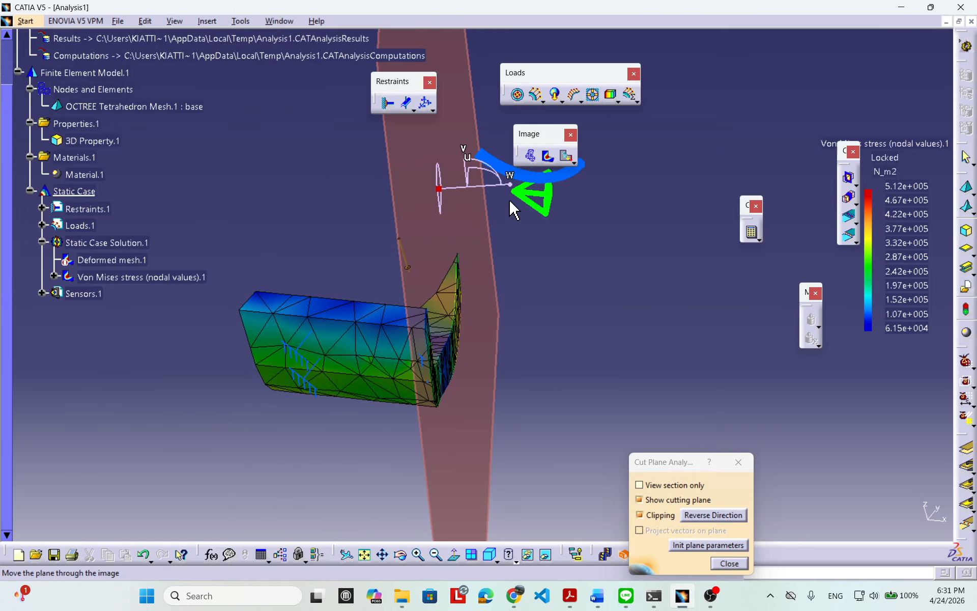
pyautogui.click(728, 563)
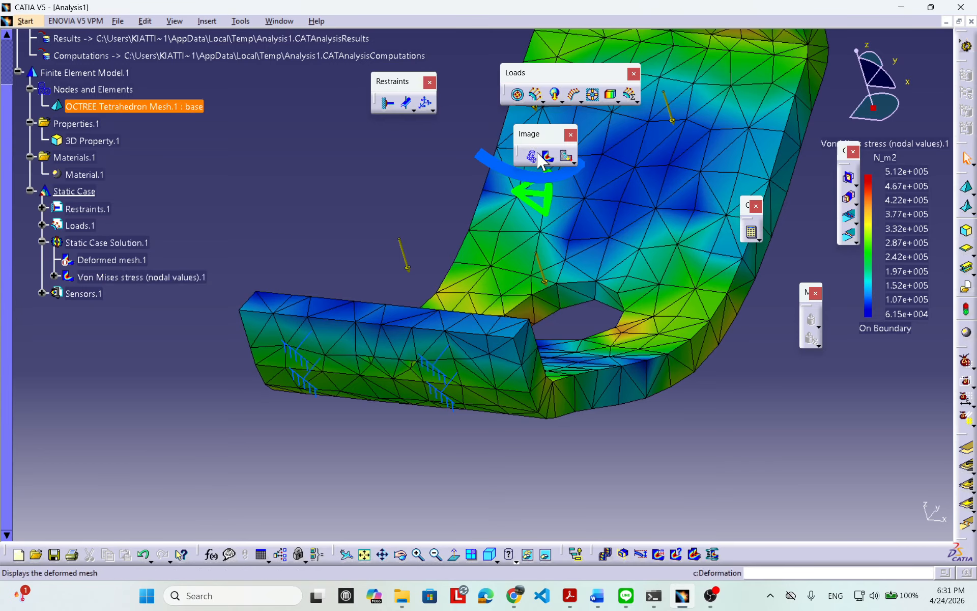
# Set the amplification scaling factor of the Von Mises stress image to about 15155, trying lower deformation exaggerations on the way
pyautogui.click(644, 556)
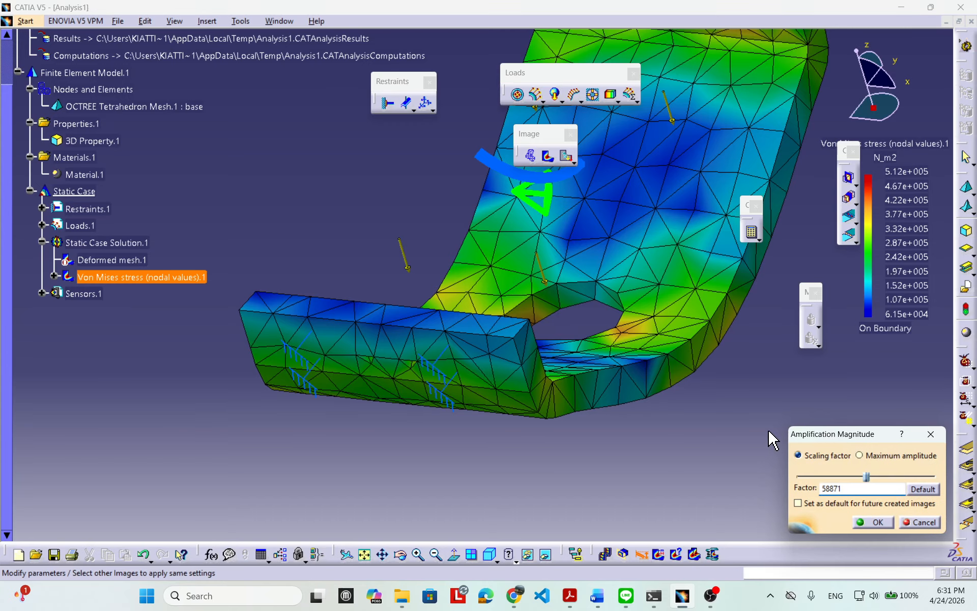
pyautogui.moveTo(828, 442); pyautogui.dragTo(765, 318)
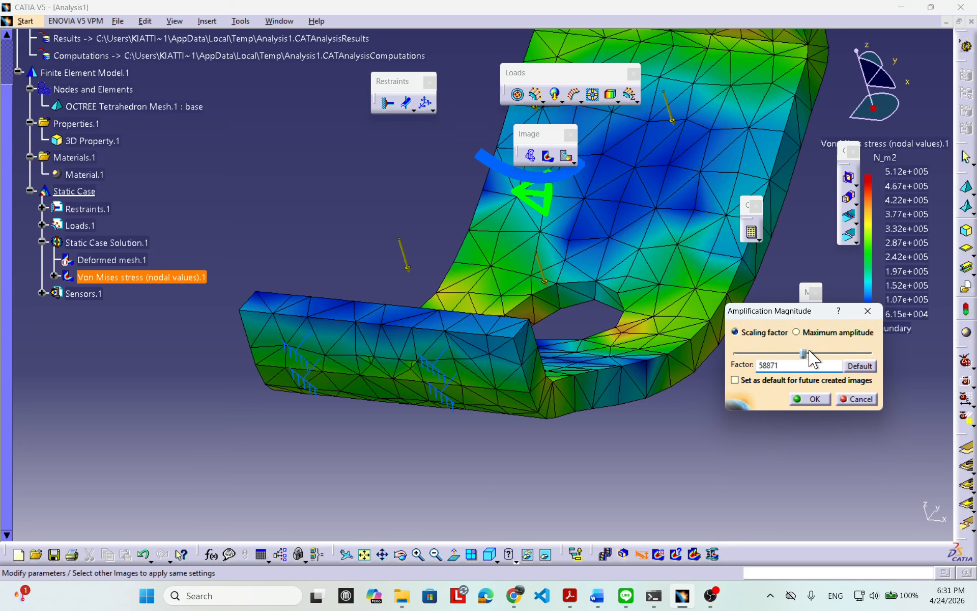
pyautogui.moveTo(805, 352); pyautogui.dragTo(740, 353)
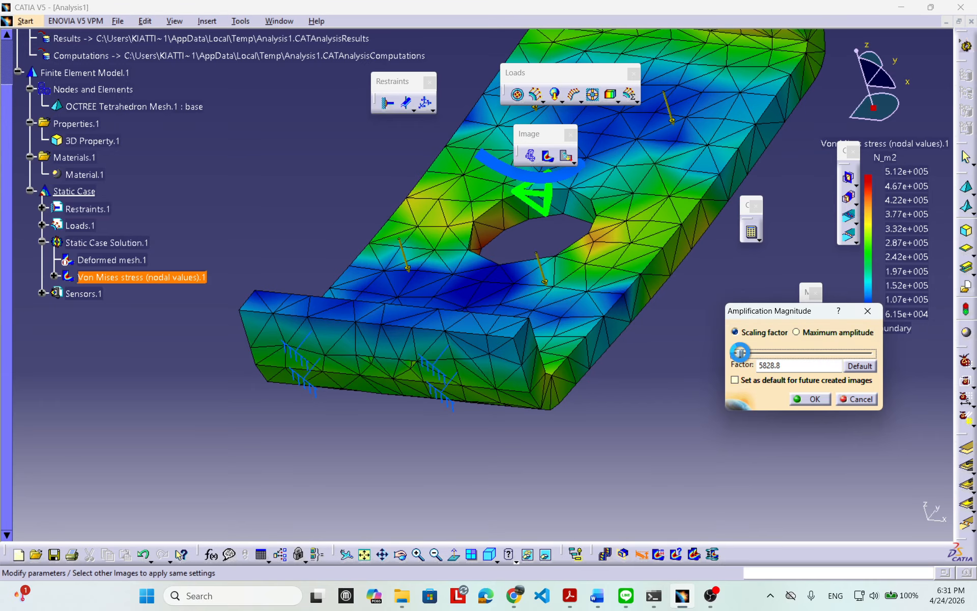
pyautogui.moveTo(615, 279); pyautogui.dragTo(557, 346, button='middle')
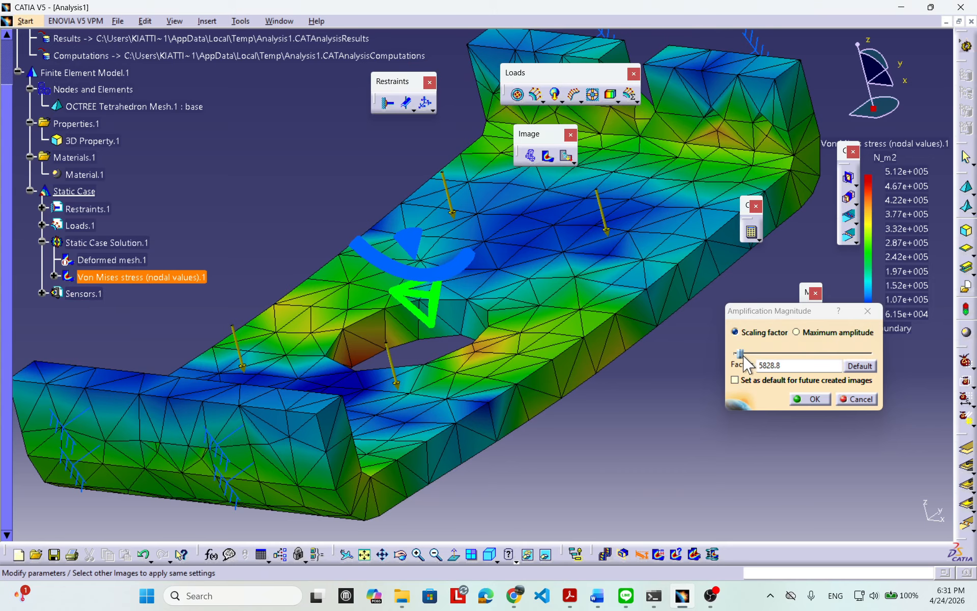
pyautogui.moveTo(742, 356); pyautogui.dragTo(751, 355)
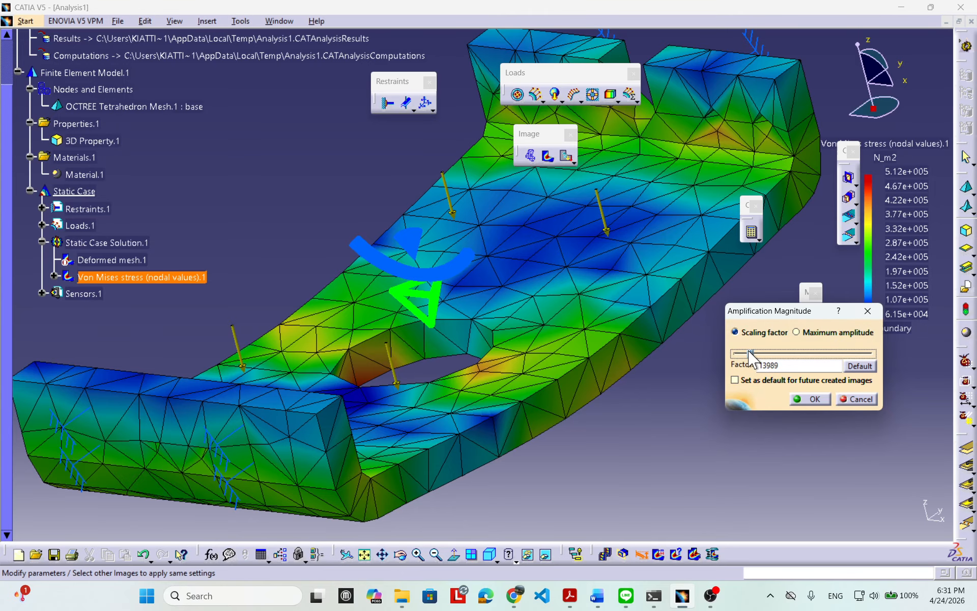
pyautogui.moveTo(750, 355); pyautogui.dragTo(743, 355)
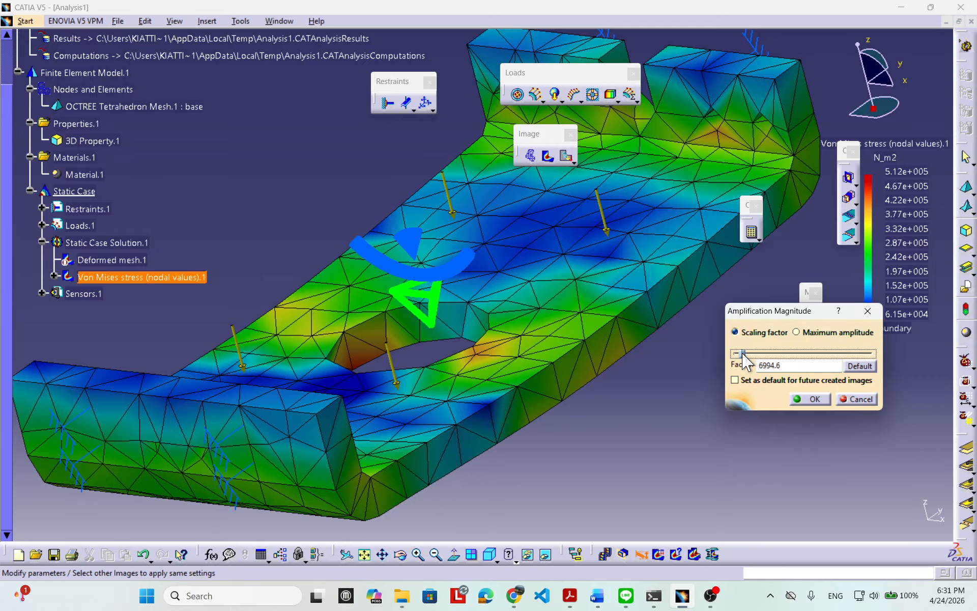
pyautogui.moveTo(743, 362)
pyautogui.mouseDown()
pyautogui.moveTo(834, 353)
pyautogui.moveTo(733, 357)
pyautogui.moveTo(752, 356)
pyautogui.mouseUp()
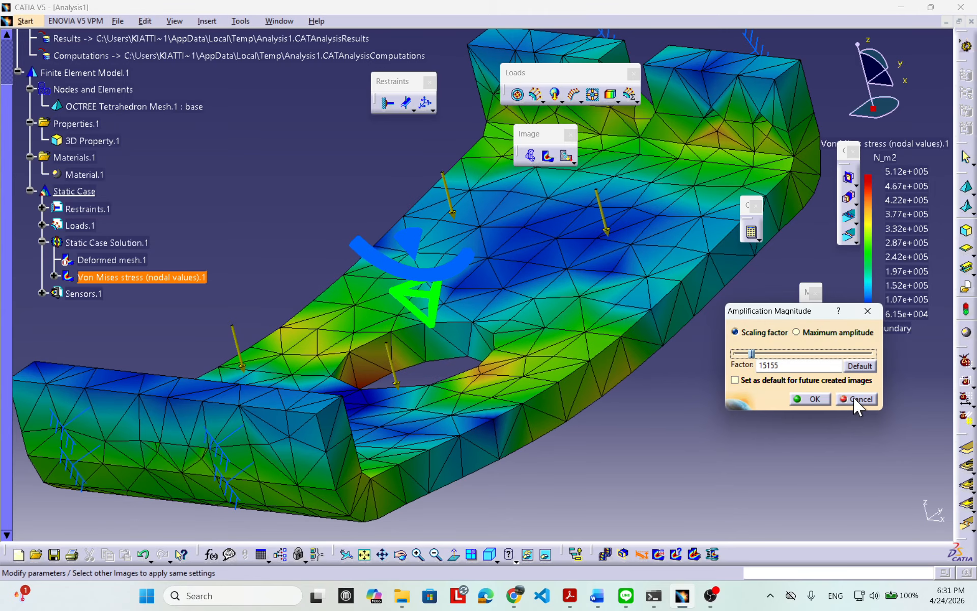
pyautogui.click(815, 399)
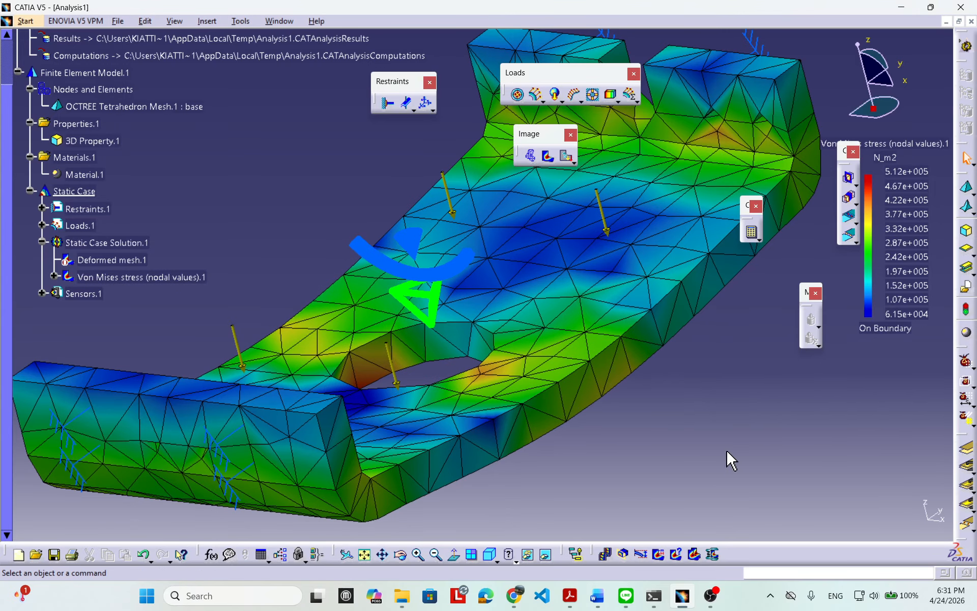
# Detect global and local extrema on the Von Mises stress image, with at most 0 minima and 2 maxima each, and inspect their locations
pyautogui.click(661, 553)
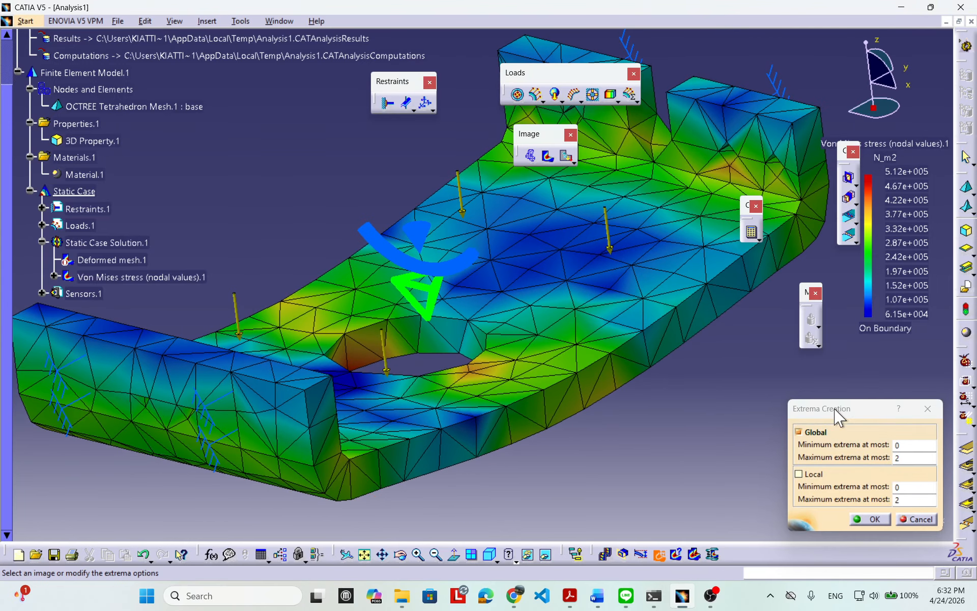
pyautogui.moveTo(837, 417); pyautogui.dragTo(745, 337)
pyautogui.moveTo(621, 407); pyautogui.dragTo(711, 406, button='middle')
pyautogui.moveTo(610, 399)
pyautogui.mouseDown(button='middle')
pyautogui.moveTo(588, 393)
pyautogui.moveTo(608, 385)
pyautogui.mouseUp(button='middle')
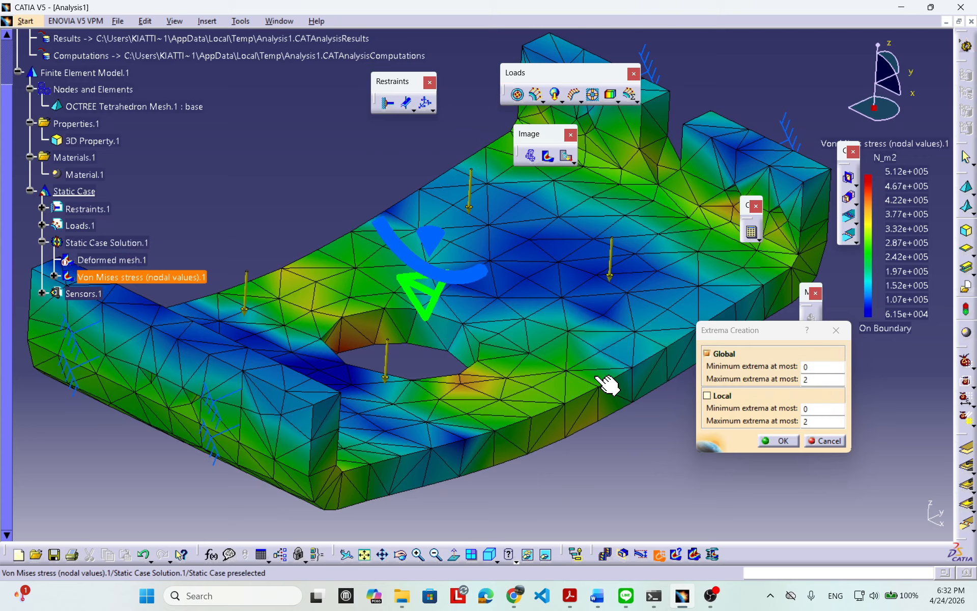
pyautogui.click(707, 396)
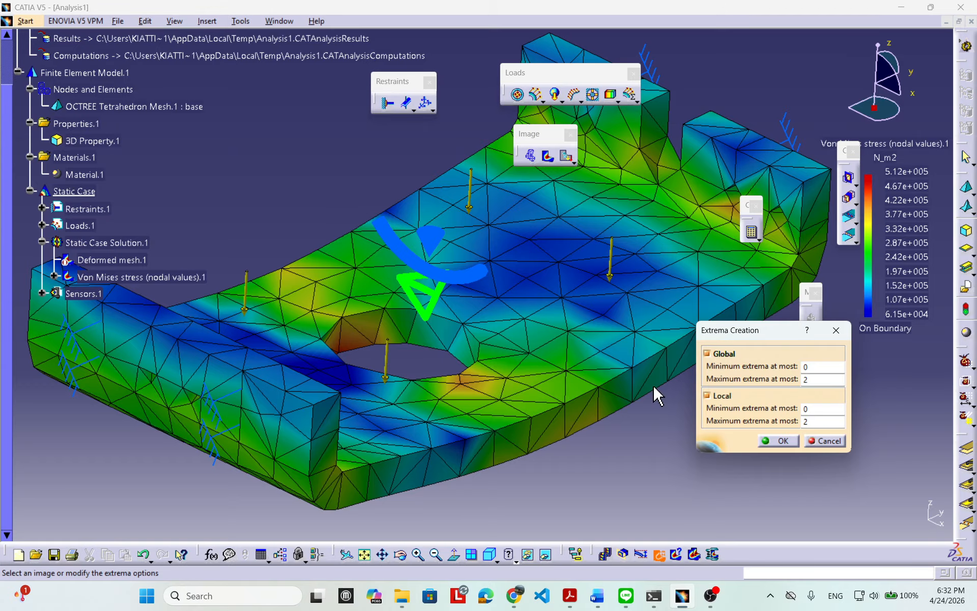
pyautogui.moveTo(654, 387); pyautogui.dragTo(499, 338, button='middle')
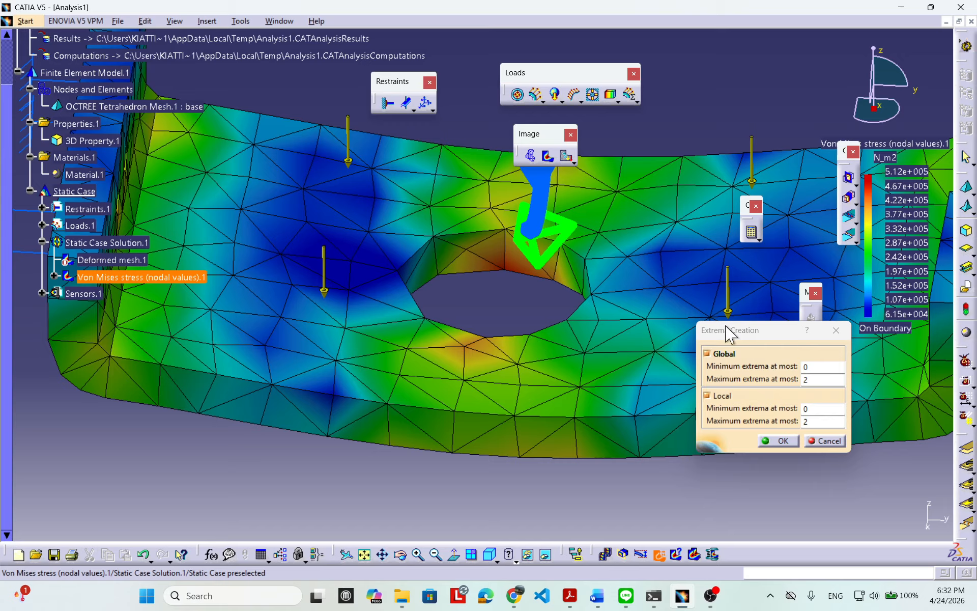
pyautogui.moveTo(742, 340); pyautogui.dragTo(683, 343)
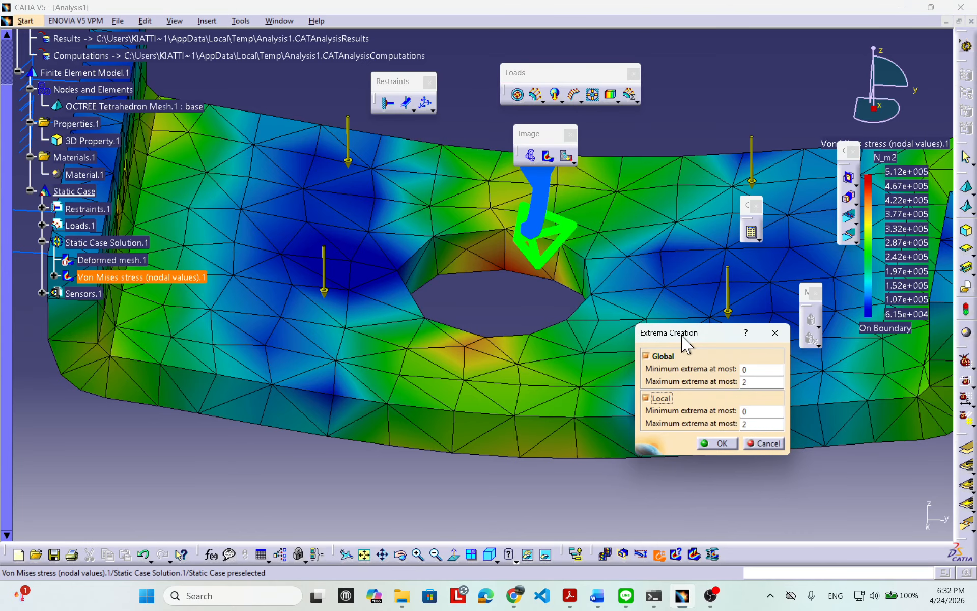
pyautogui.click(714, 443)
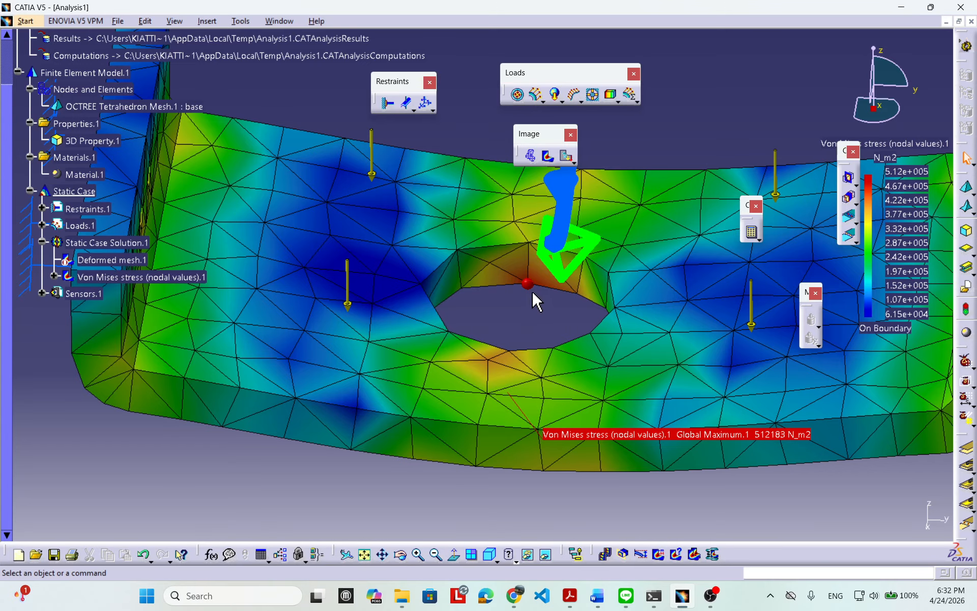
pyautogui.moveTo(541, 290); pyautogui.dragTo(514, 299, button='middle')
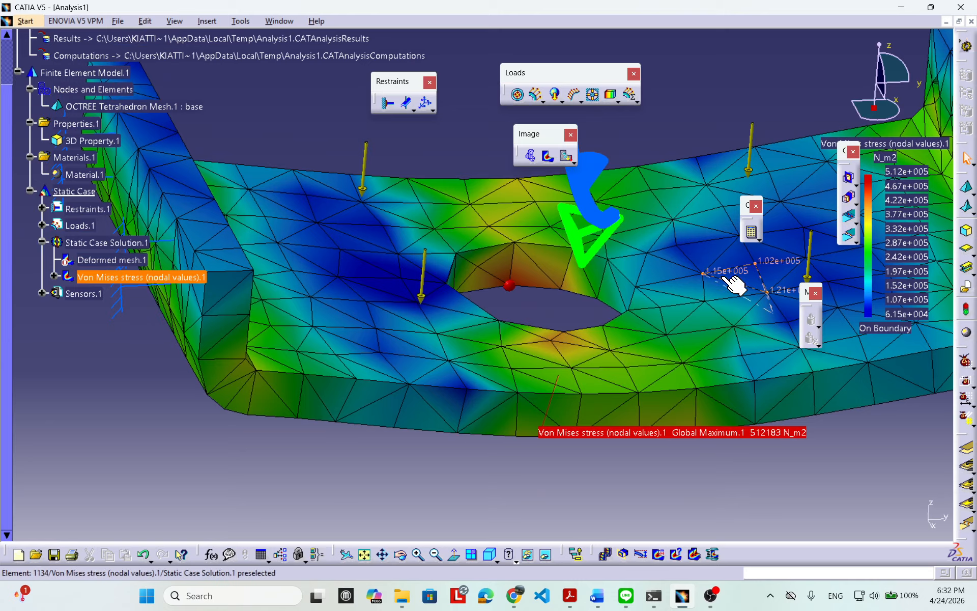
pyautogui.moveTo(651, 279); pyautogui.dragTo(443, 120, button='middle')
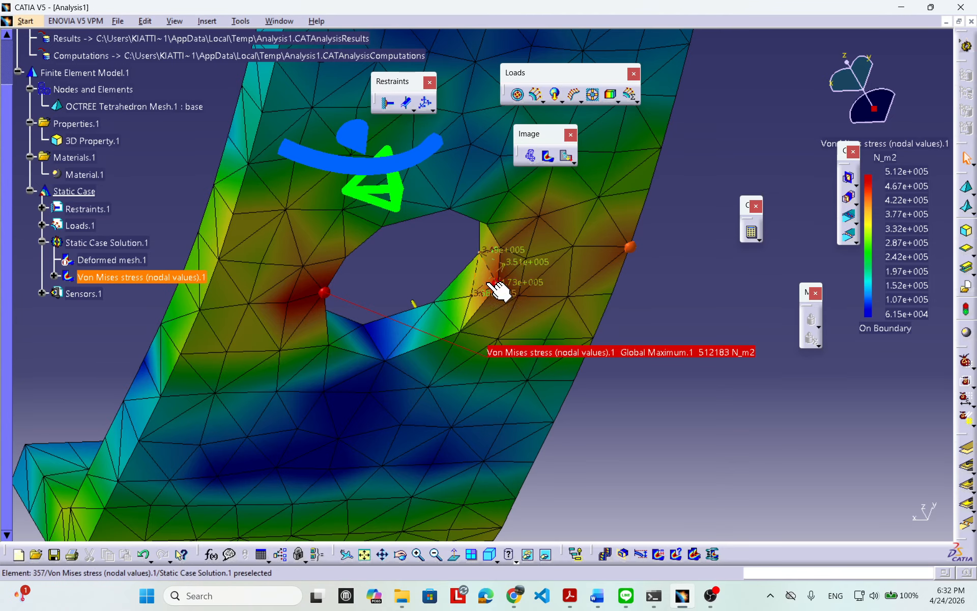
pyautogui.moveTo(500, 288); pyautogui.dragTo(414, 392, button='middle')
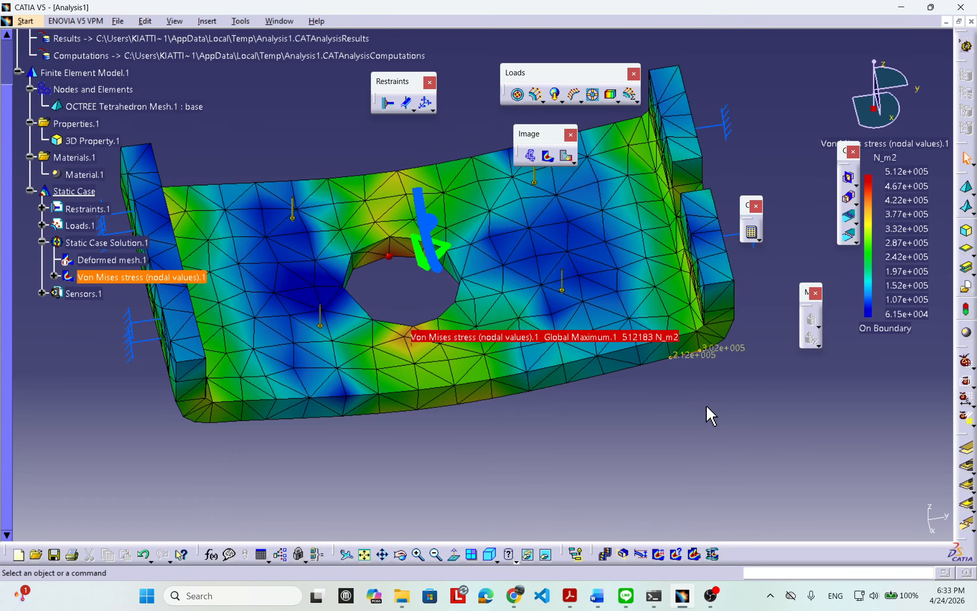
pyautogui.moveTo(656, 395); pyautogui.dragTo(594, 334, button='middle')
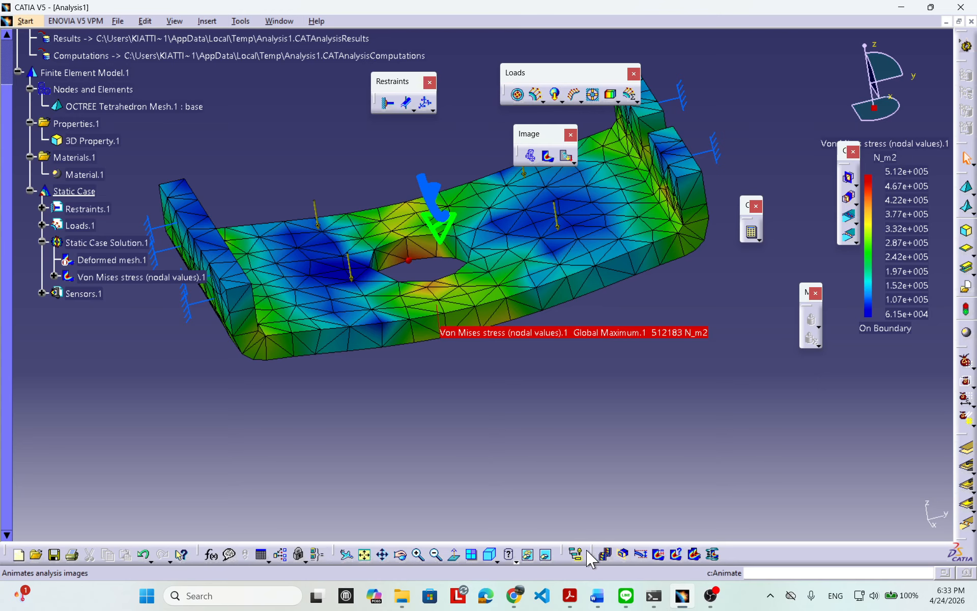
# Float the analysis tools over the workspace and display an enlarged information report for the Von Mises stress image
pyautogui.moveTo(599, 464); pyautogui.dragTo(593, 441)
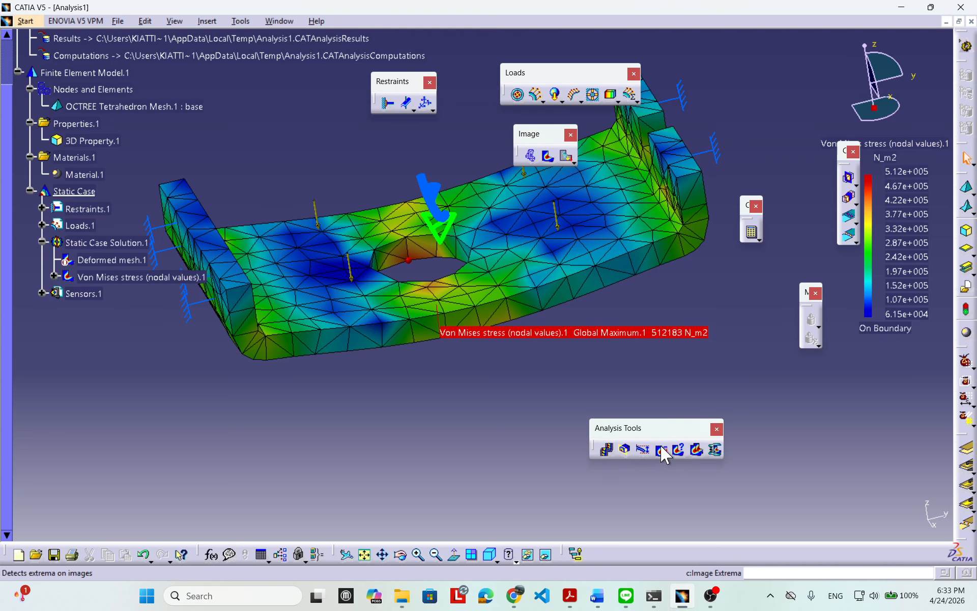
pyautogui.moveTo(666, 426); pyautogui.dragTo(671, 425)
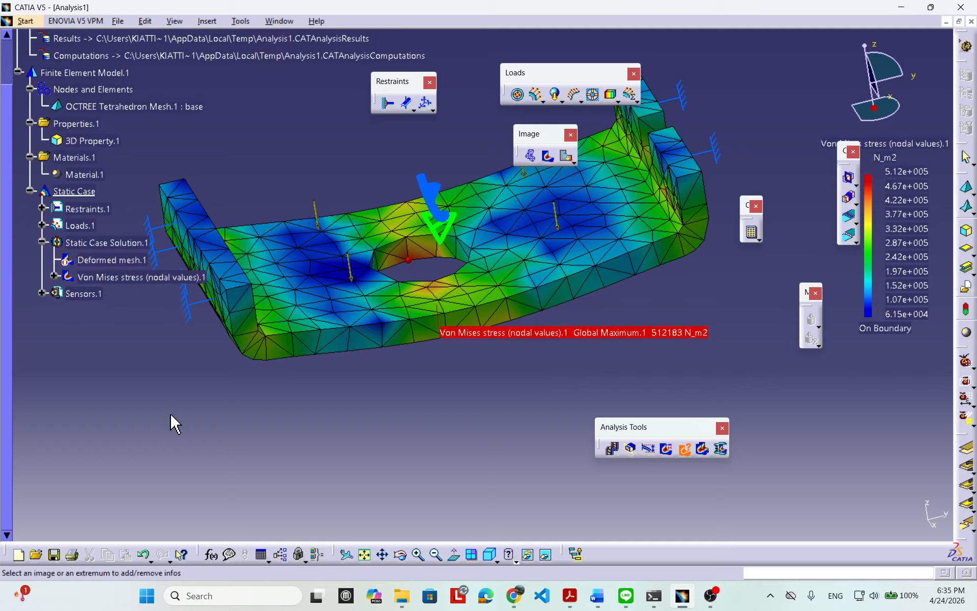
pyautogui.moveTo(448, 406); pyautogui.dragTo(386, 418, button='middle')
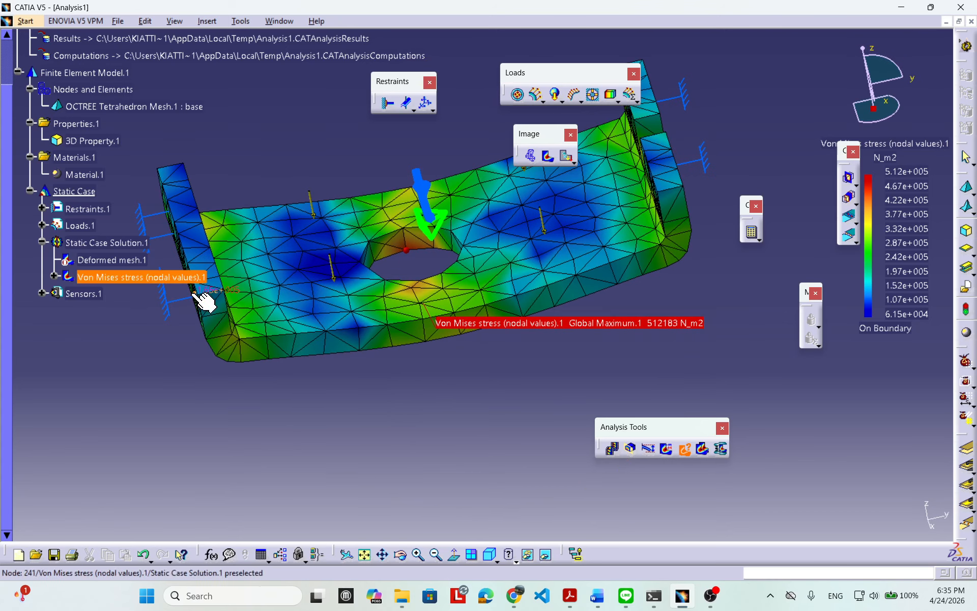
pyautogui.click(112, 277)
pyautogui.moveTo(782, 259); pyautogui.dragTo(739, 129)
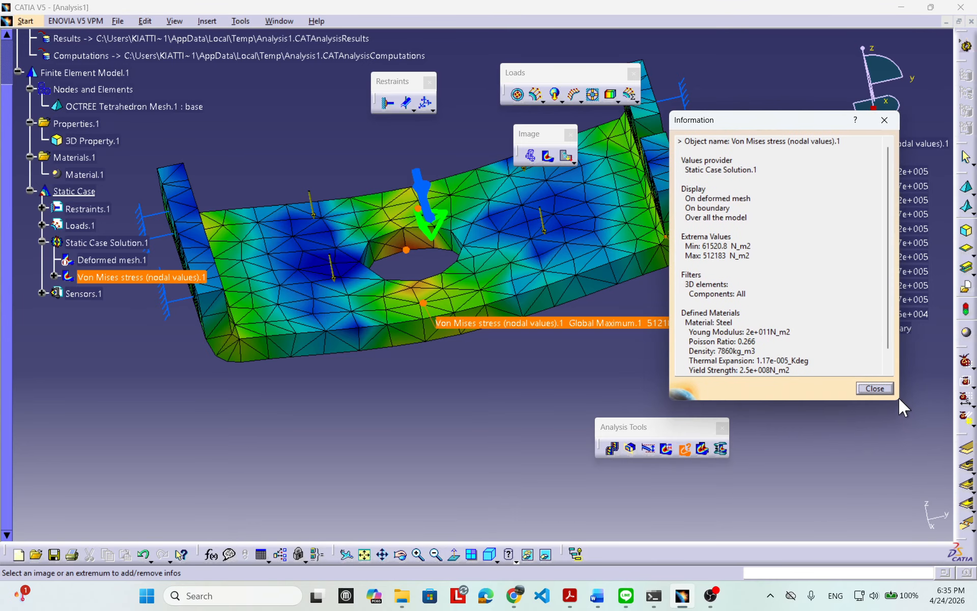
pyautogui.moveTo(898, 400); pyautogui.dragTo(925, 448)
# Compare the maximum Von Mises stress with the steel's yield strength in the information report, and close the report
pyautogui.moveTo(544, 222)
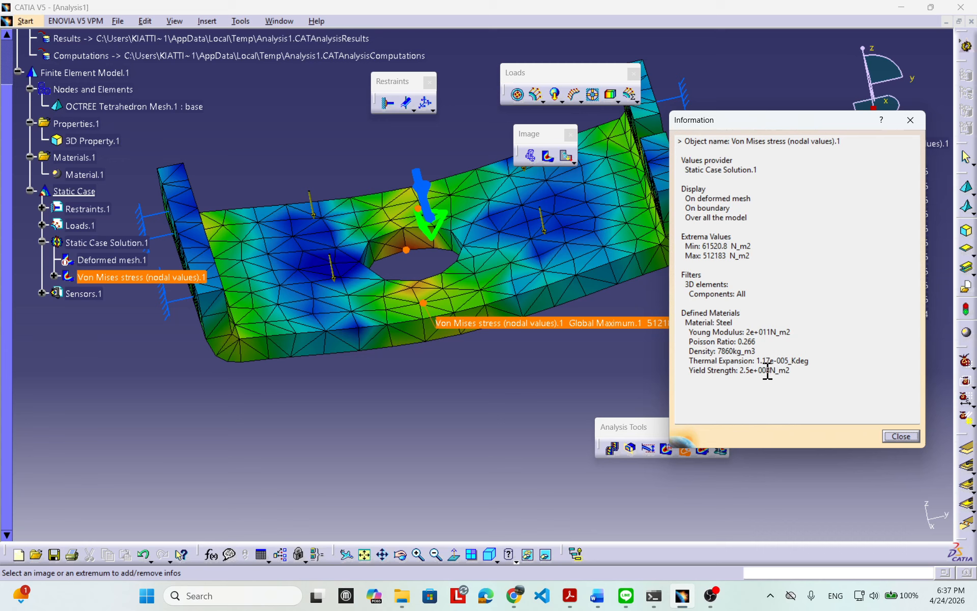
pyautogui.moveTo(701, 256); pyautogui.dragTo(743, 255)
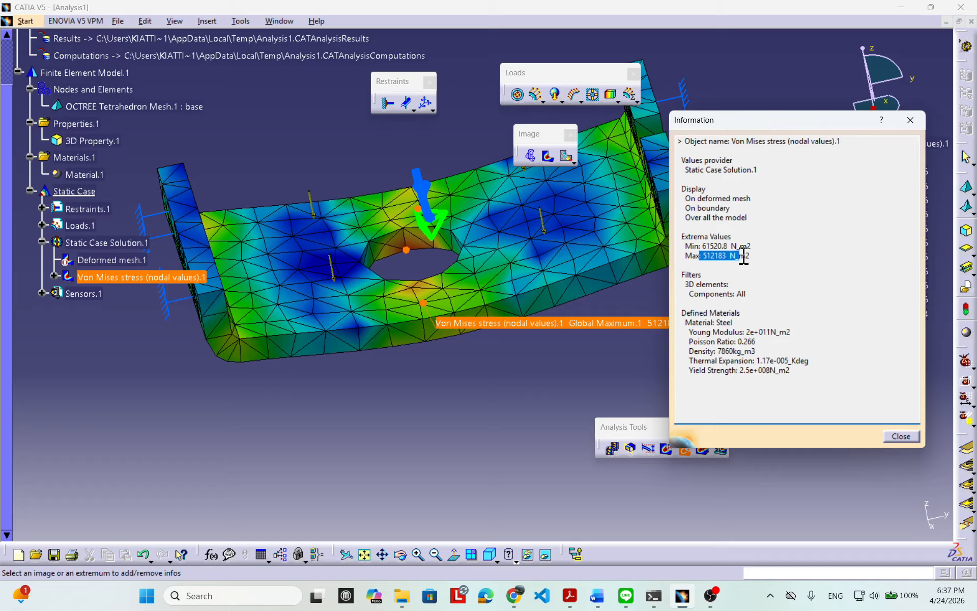
pyautogui.click(719, 264)
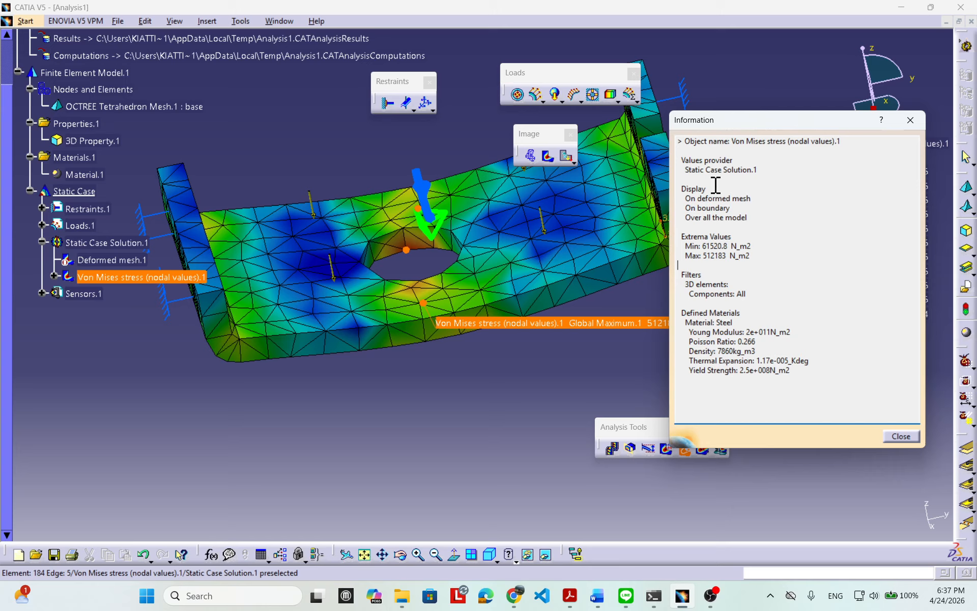
pyautogui.moveTo(716, 120); pyautogui.dragTo(671, 114)
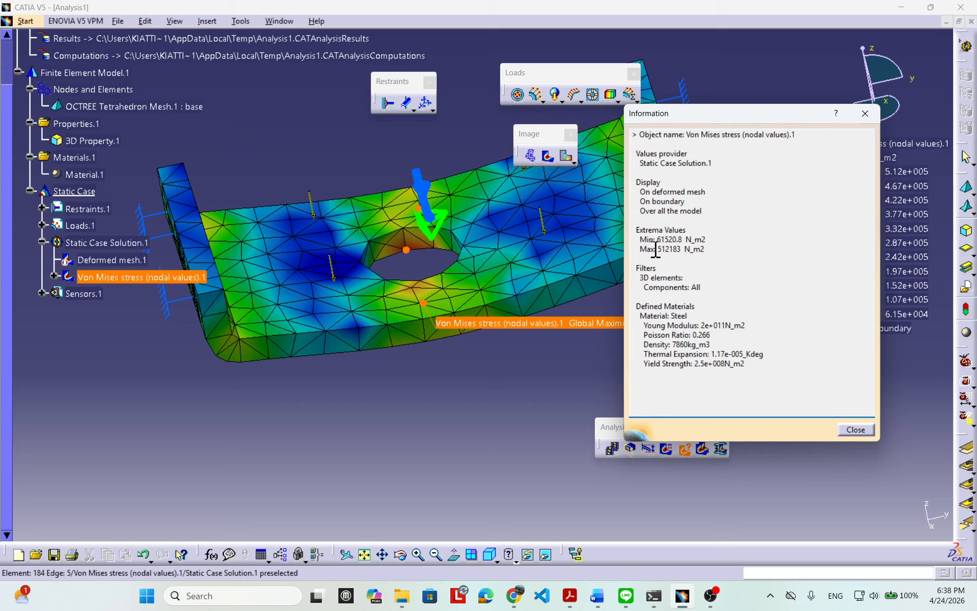
pyautogui.moveTo(656, 250); pyautogui.dragTo(684, 250)
pyautogui.moveTo(695, 362); pyautogui.dragTo(758, 353)
pyautogui.click(751, 358)
pyautogui.moveTo(695, 362); pyautogui.dragTo(755, 365)
pyautogui.click(711, 370)
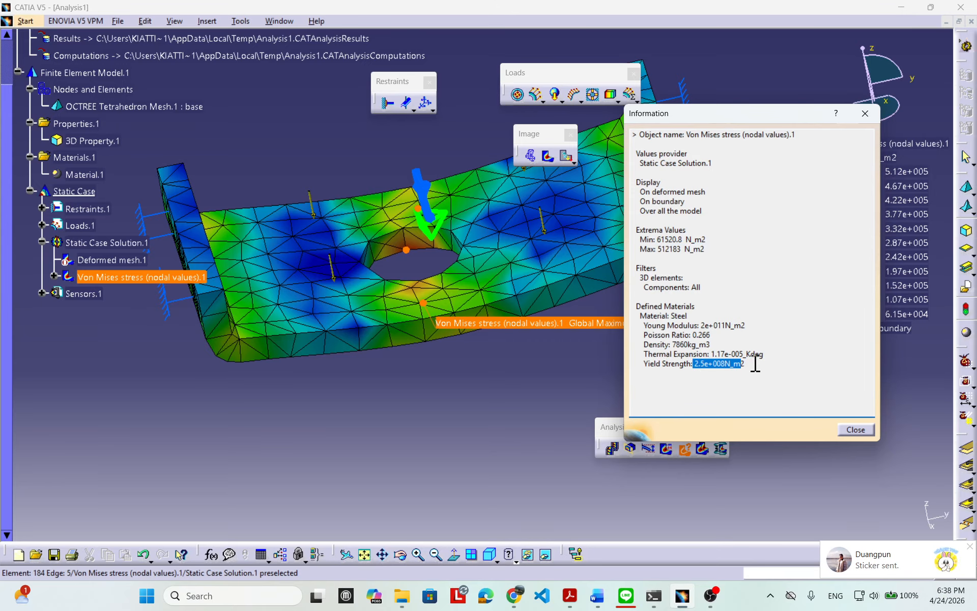
pyautogui.click(754, 365)
pyautogui.moveTo(690, 365); pyautogui.dragTo(748, 365)
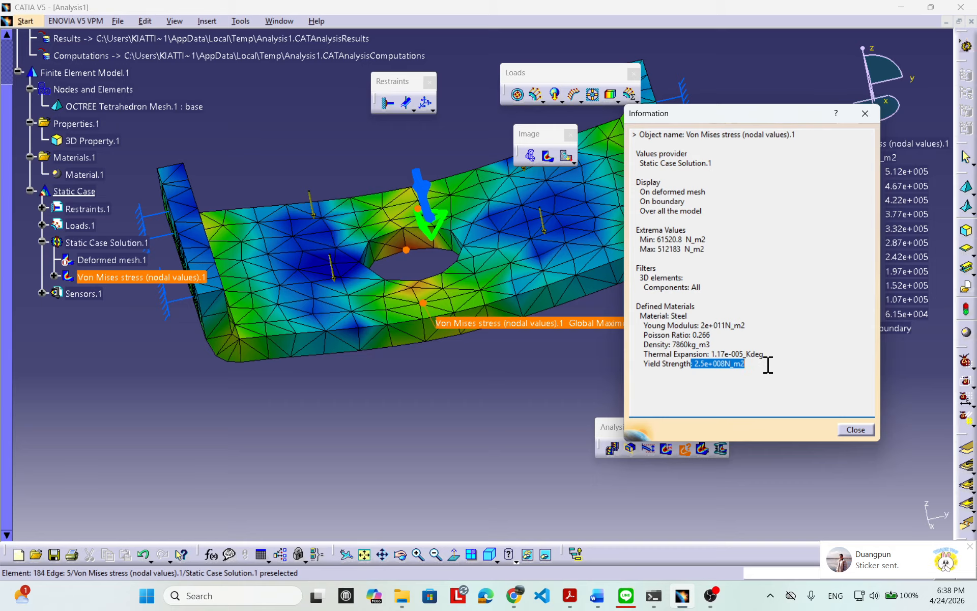
pyautogui.click(774, 270)
pyautogui.click(855, 430)
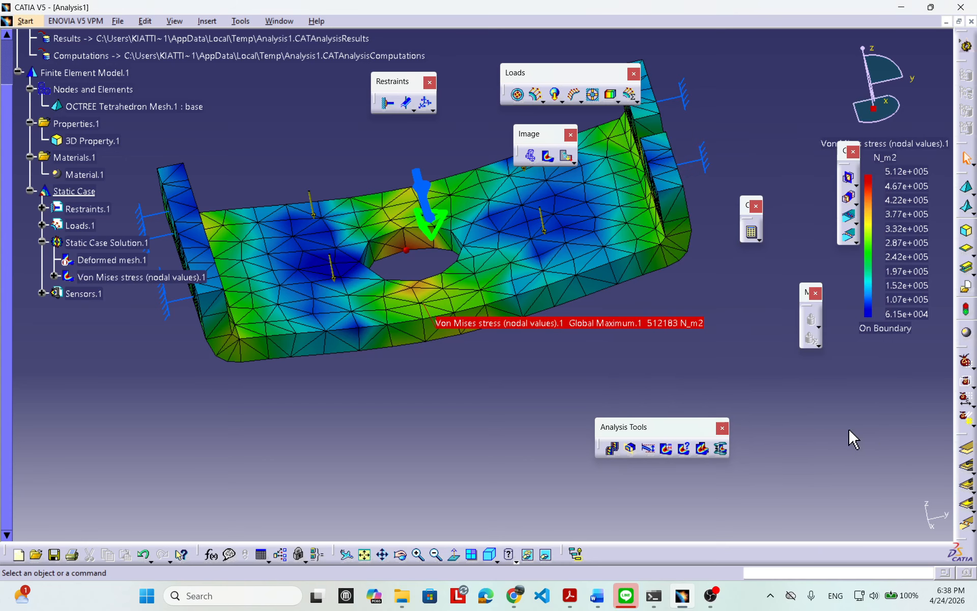
# Insert a second static case with new restraints, loads and masses sets, hiding the existing analysis cases
pyautogui.click(742, 594)
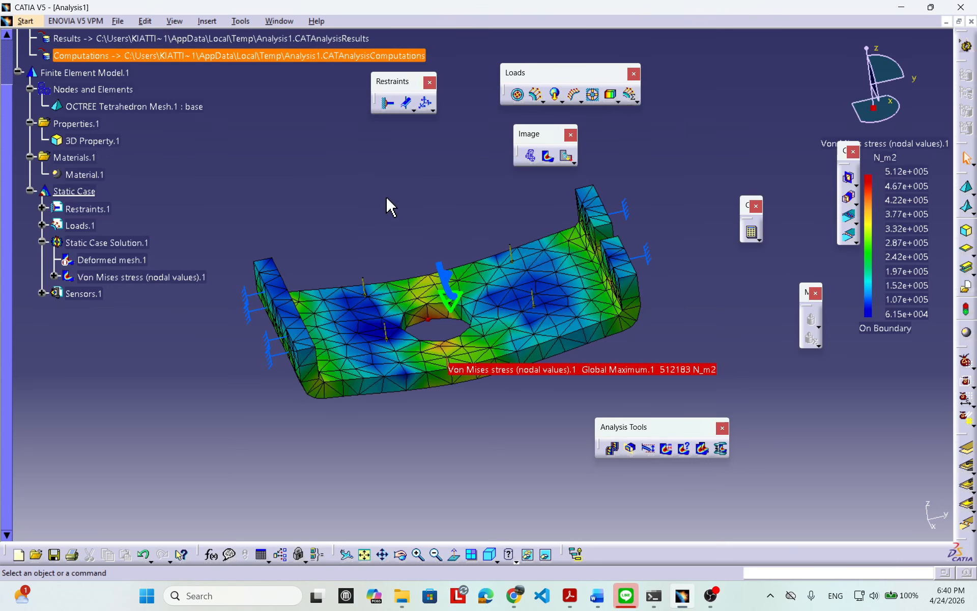
pyautogui.click(213, 22)
pyautogui.click(239, 49)
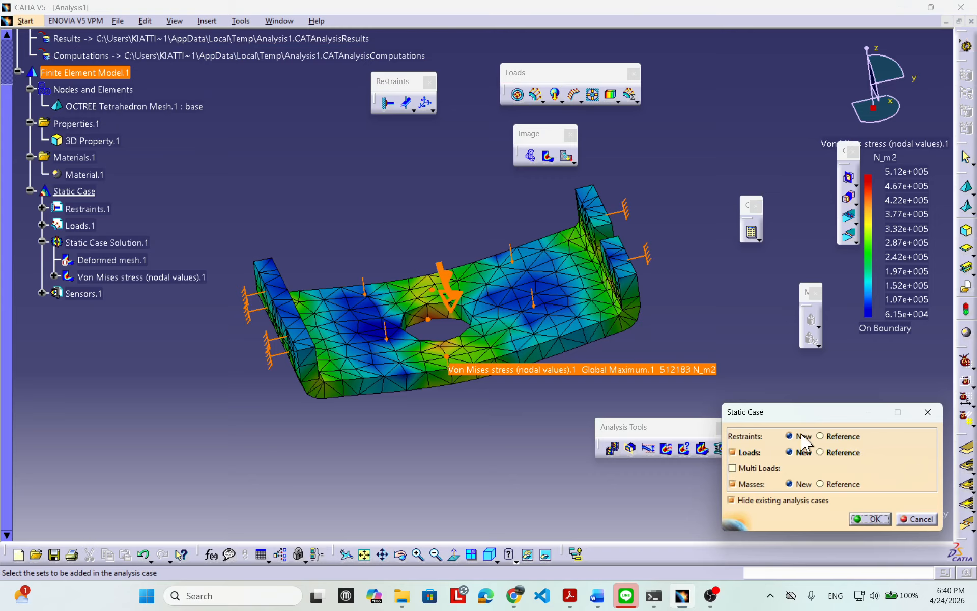
pyautogui.moveTo(799, 416); pyautogui.dragTo(688, 416)
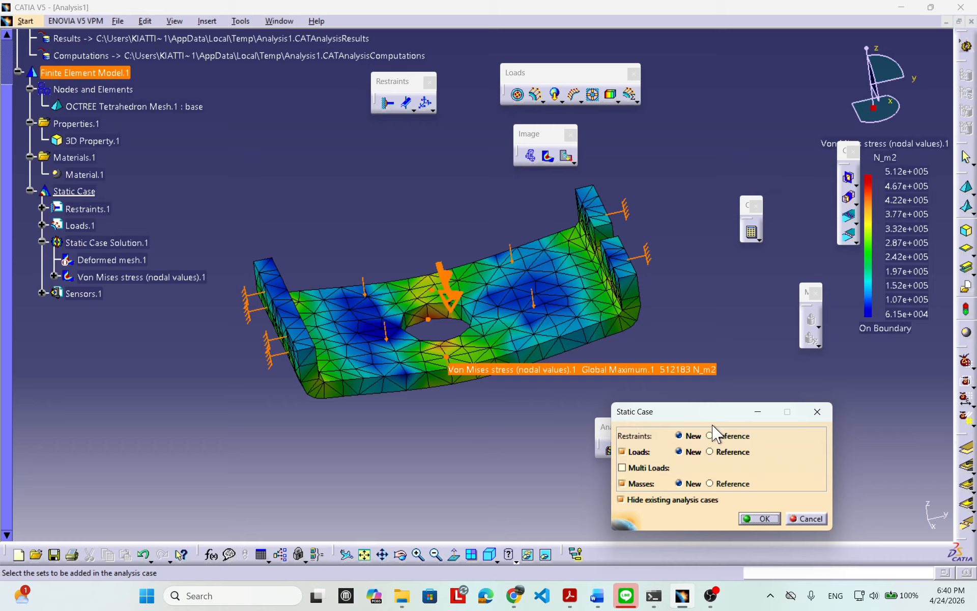
pyautogui.moveTo(707, 420); pyautogui.dragTo(688, 416)
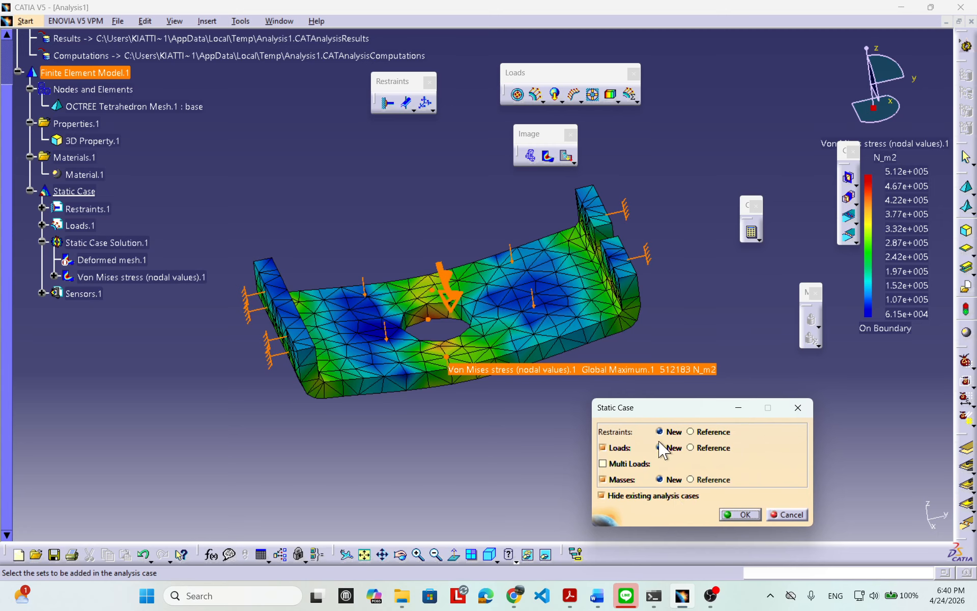
pyautogui.click(741, 515)
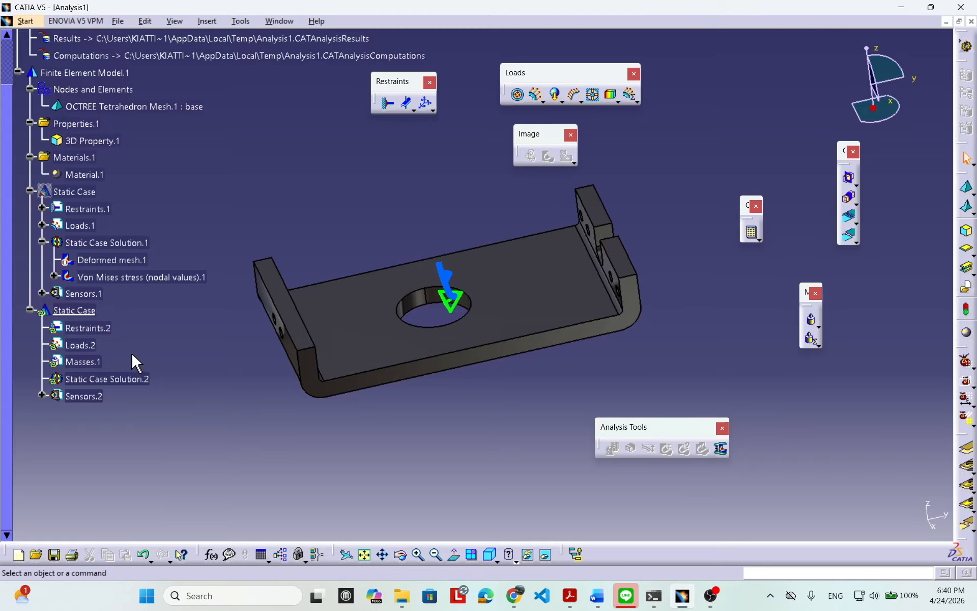
pyautogui.click(99, 398)
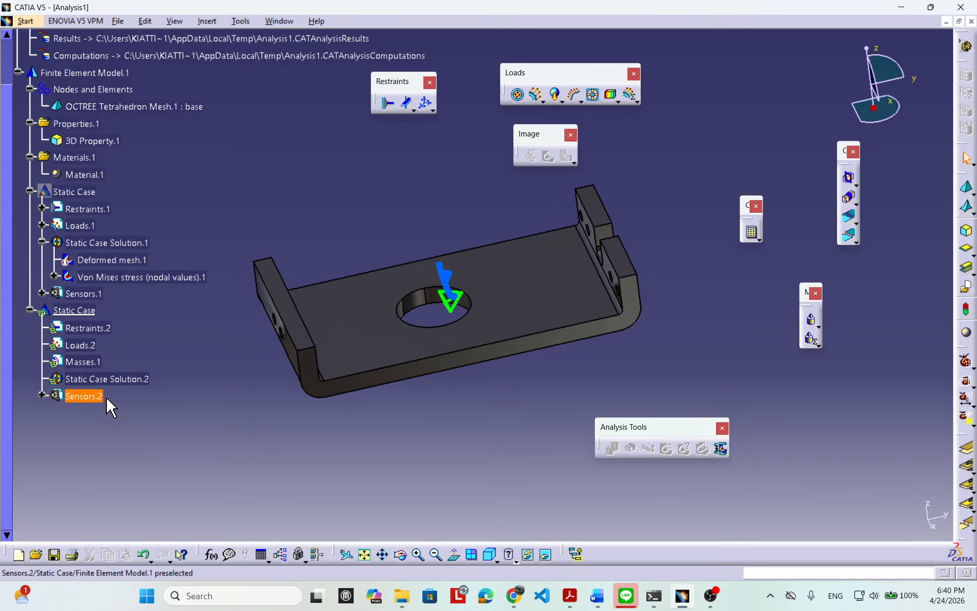
# Open the OCTREE tetrahedron mesh parameters and measure the global element size between two points on the central hole's edge
pyautogui.moveTo(600, 383); pyautogui.dragTo(521, 397, button='middle')
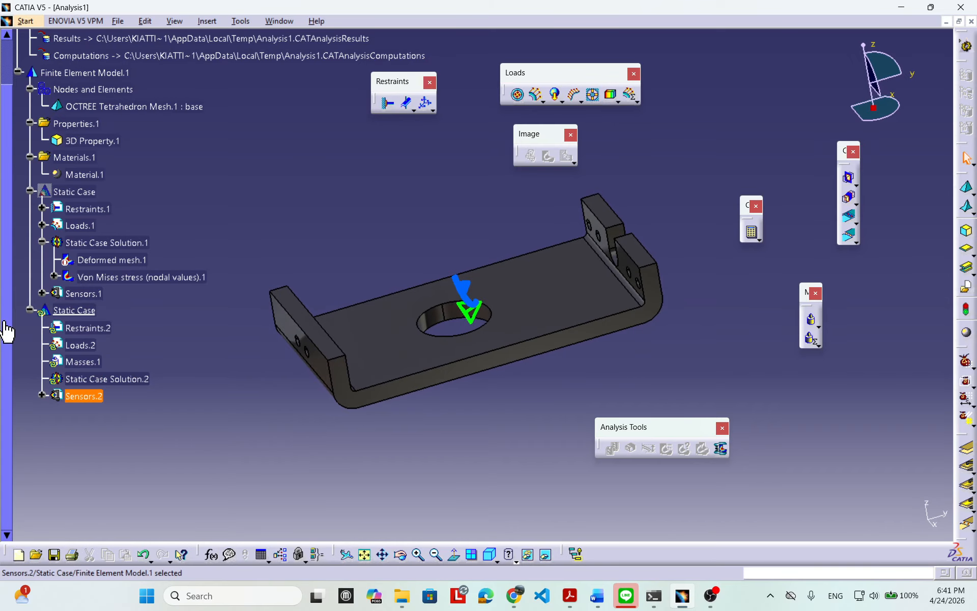
pyautogui.scroll(1, 9, 314)
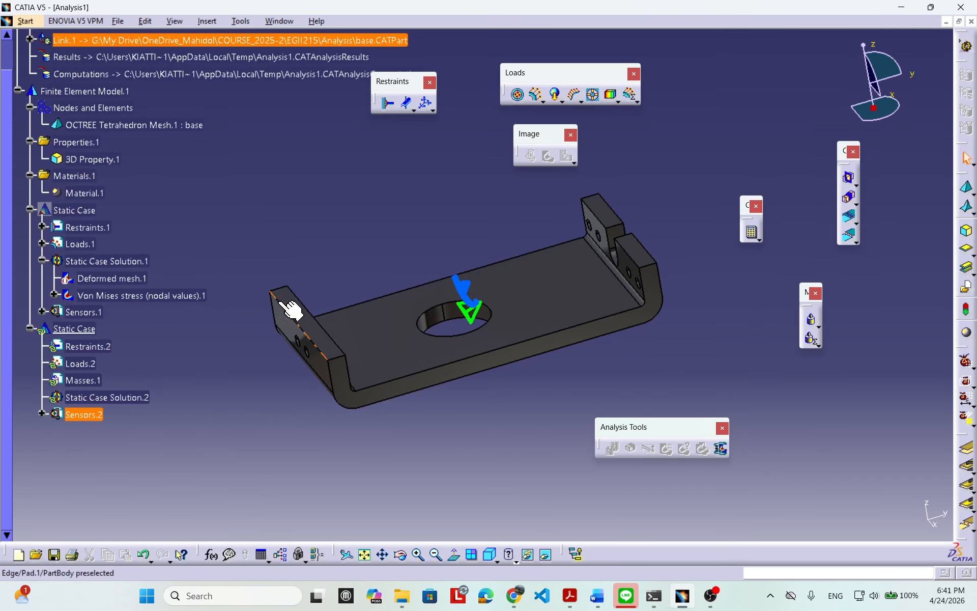
pyautogui.doubleClick(94, 125)
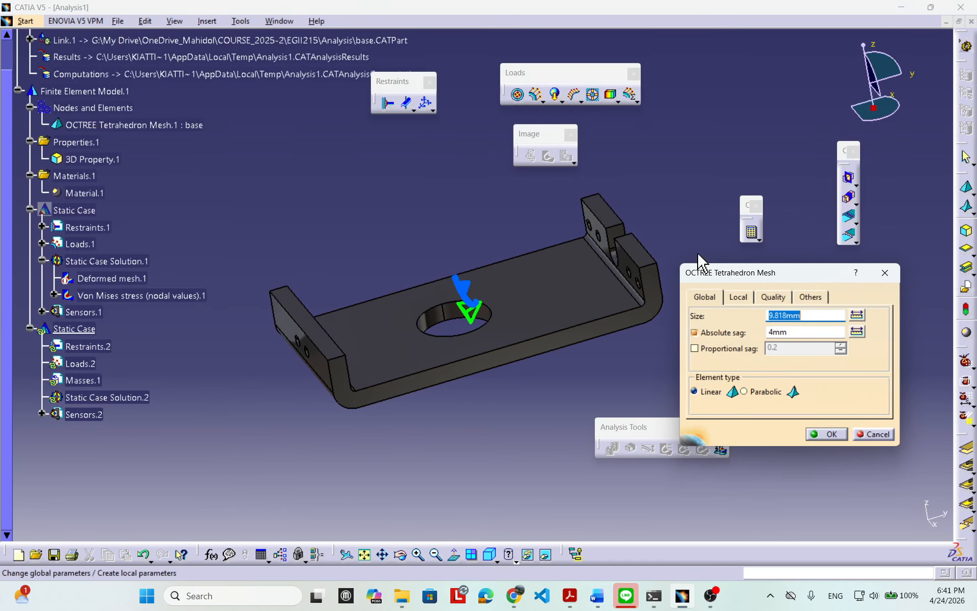
pyautogui.moveTo(724, 277); pyautogui.dragTo(622, 252)
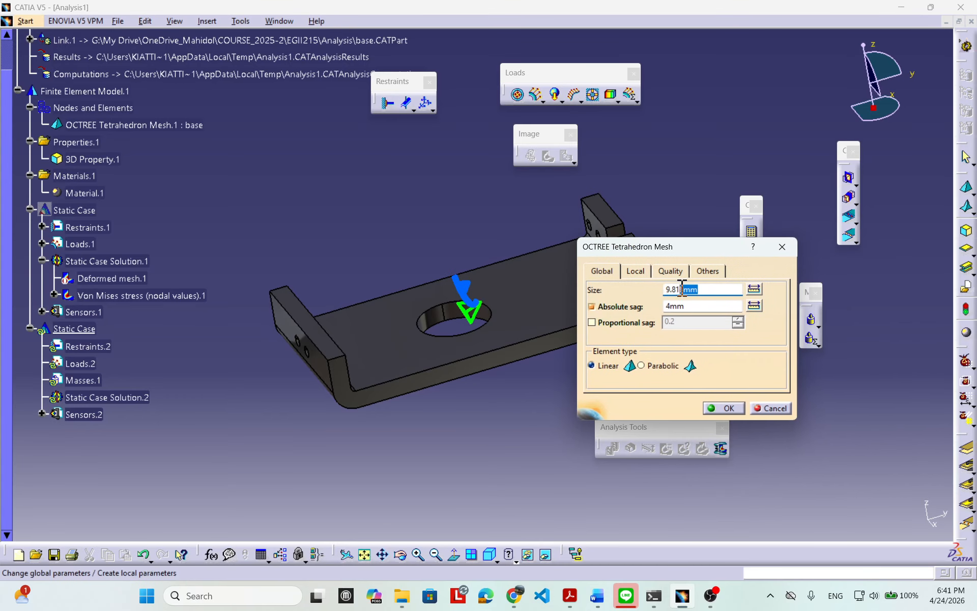
pyautogui.click(754, 288)
pyautogui.moveTo(517, 397); pyautogui.dragTo(454, 363, button='middle')
pyautogui.click(314, 378)
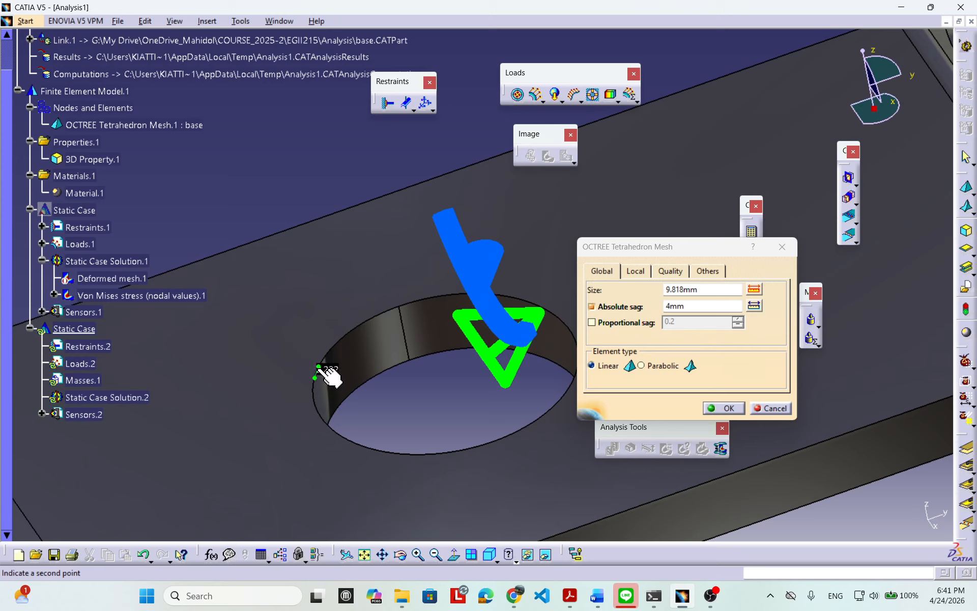
pyautogui.click(318, 366)
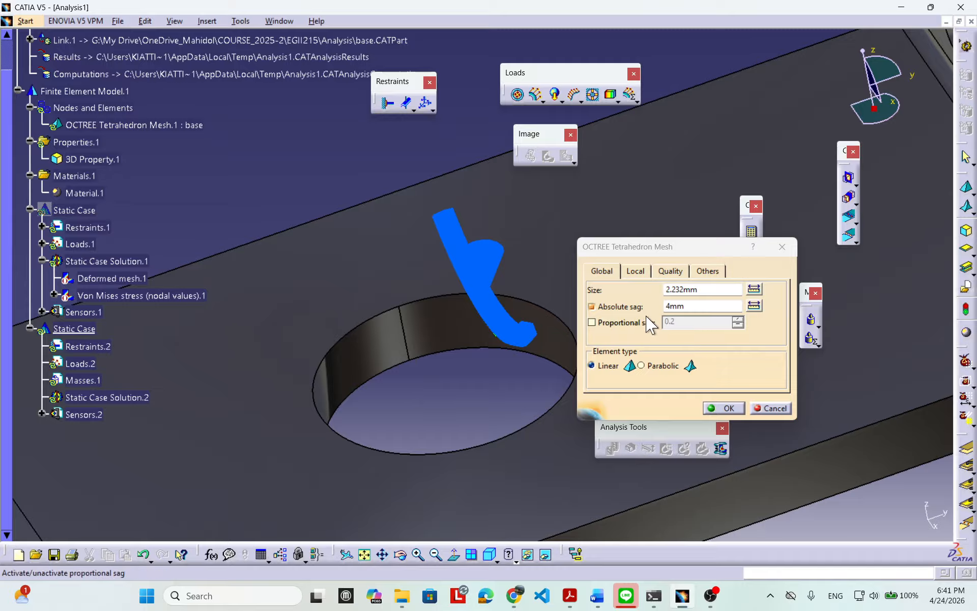
# Set the global mesh size to 2 mm and the absolute sag to 0.5 mm
pyautogui.click(711, 290)
pyautogui.press('BackSpace')
pyautogui.press('BackSpace')
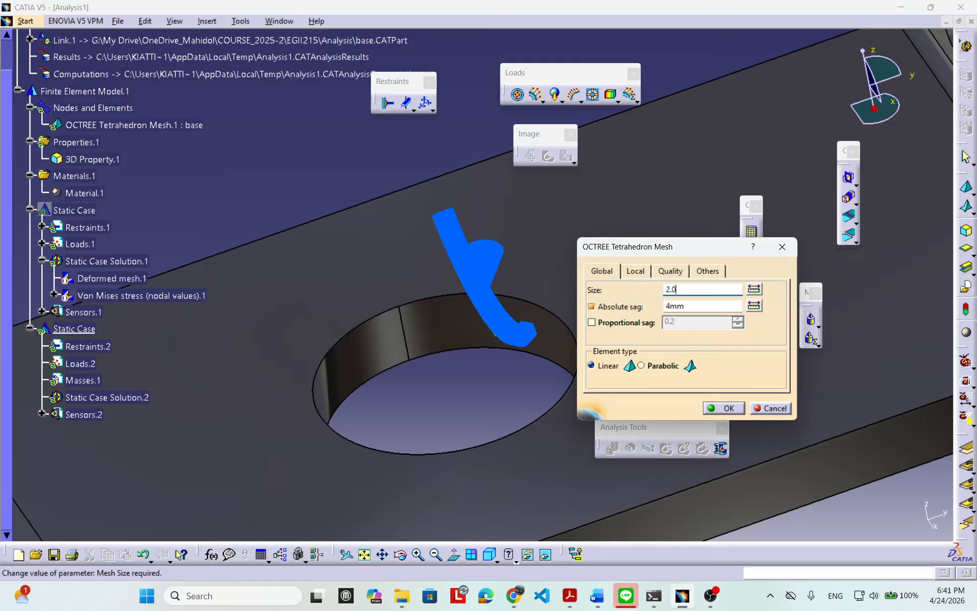
pyautogui.press('Tab')
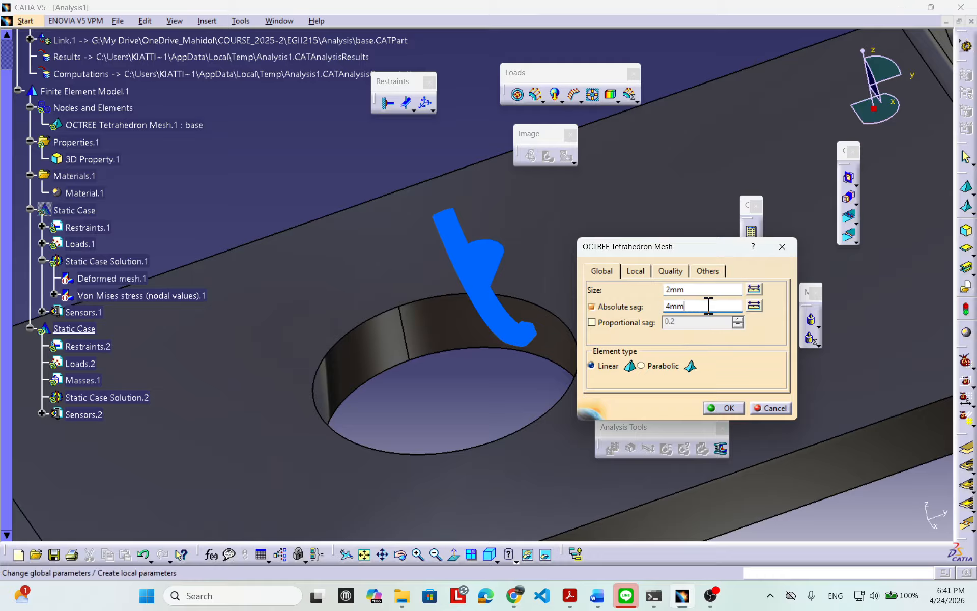
pyautogui.write('1')
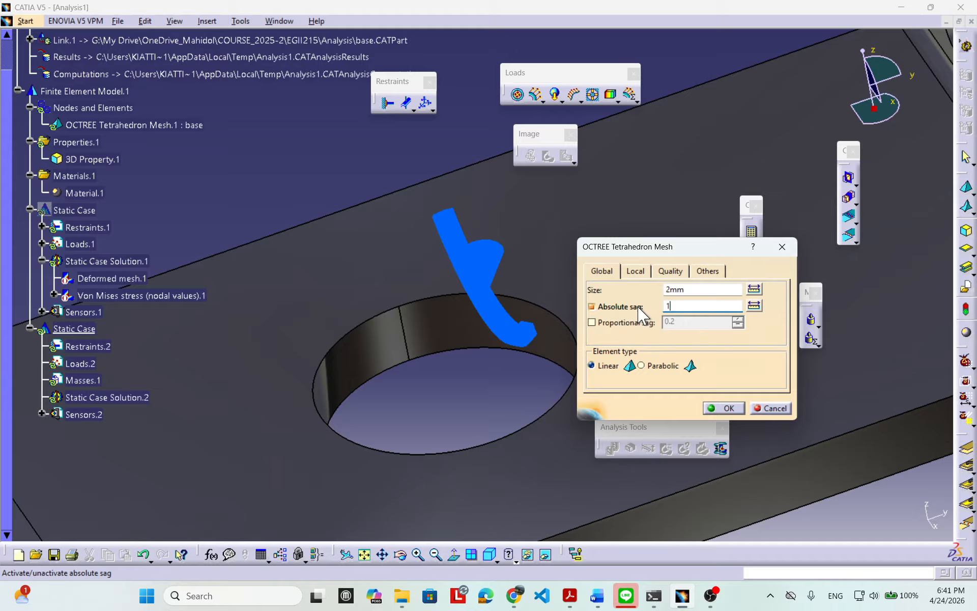
pyautogui.doubleClick(682, 306)
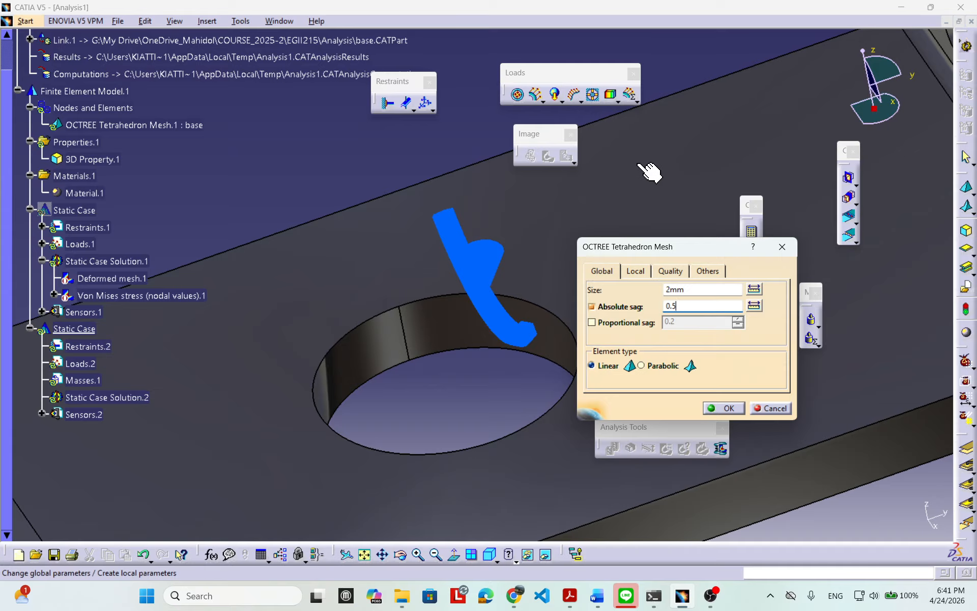
# Examine the central hole, the bend and the slotted flange's holes as the features the finer mesh has to capture
pyautogui.moveTo(566, 173); pyautogui.dragTo(451, 265, button='middle')
pyautogui.moveTo(800, 107)
pyautogui.mouseDown(button='middle')
pyautogui.moveTo(755, 143)
pyautogui.moveTo(666, 151)
pyautogui.mouseUp(button='middle')
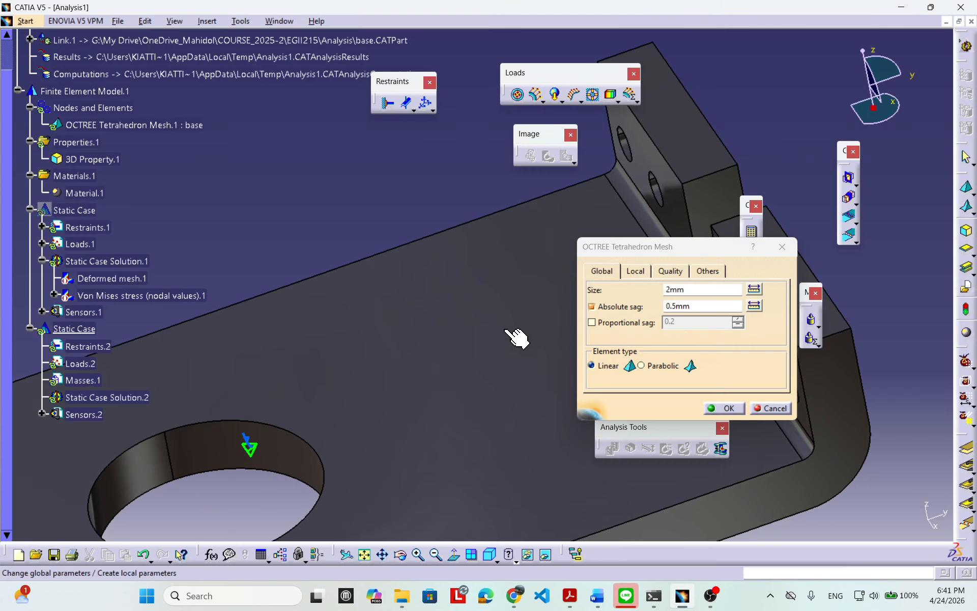
pyautogui.moveTo(487, 343); pyautogui.dragTo(440, 317, button='middle')
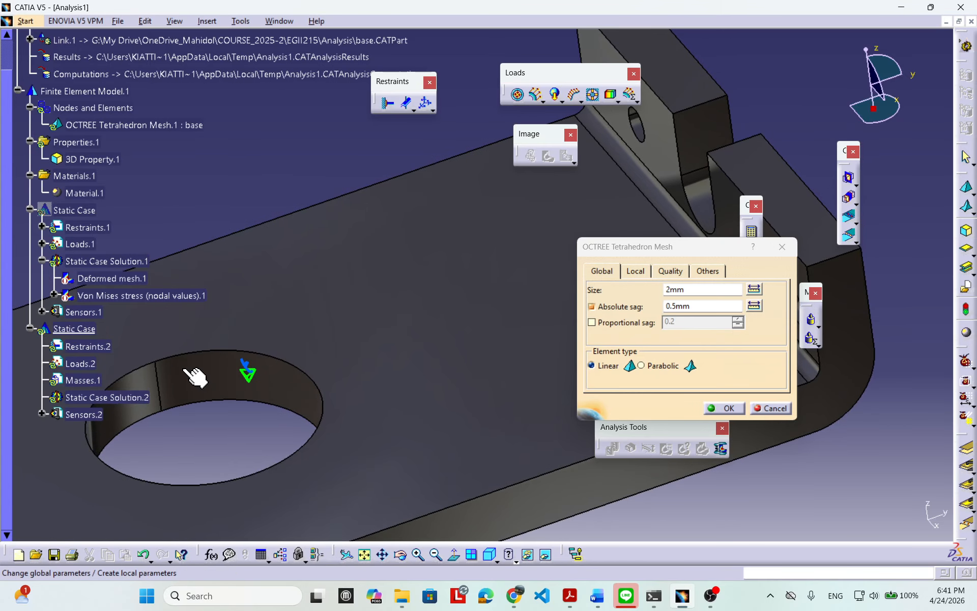
pyautogui.moveTo(394, 351); pyautogui.dragTo(372, 300, button='middle')
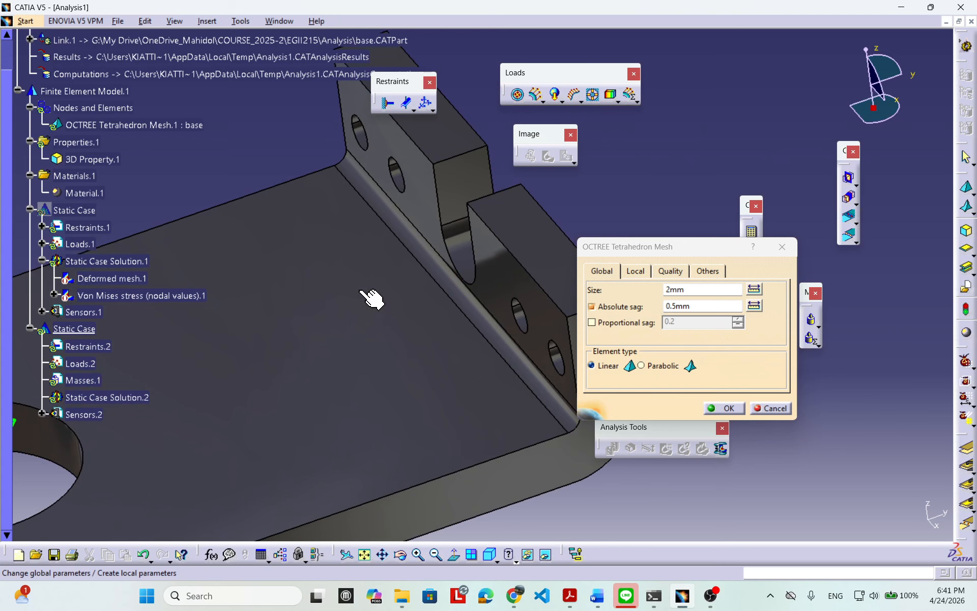
pyautogui.moveTo(308, 304); pyautogui.dragTo(535, 257, button='middle')
pyautogui.moveTo(385, 316); pyautogui.dragTo(354, 336, button='middle')
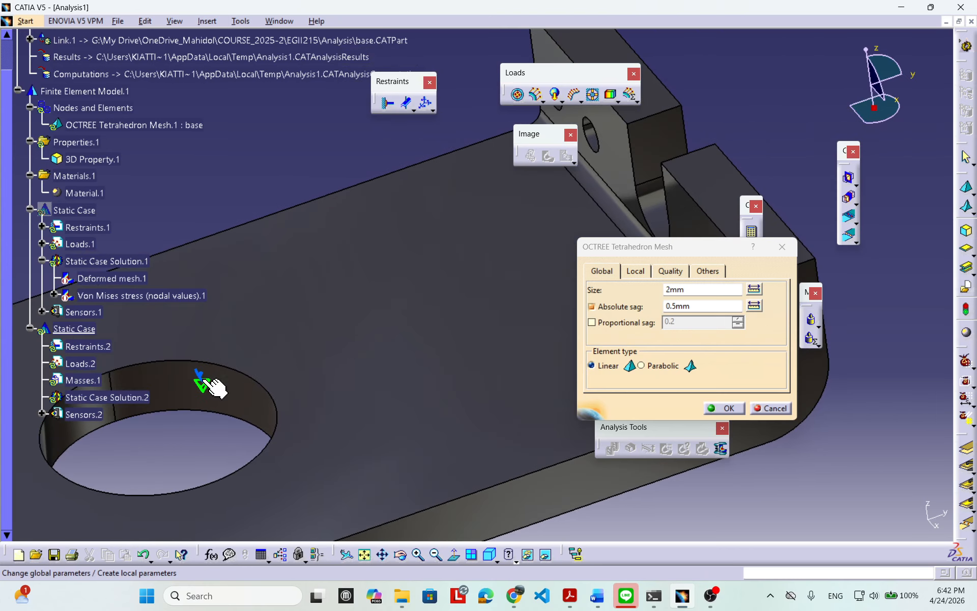
pyautogui.moveTo(331, 398); pyautogui.dragTo(487, 361, button='middle')
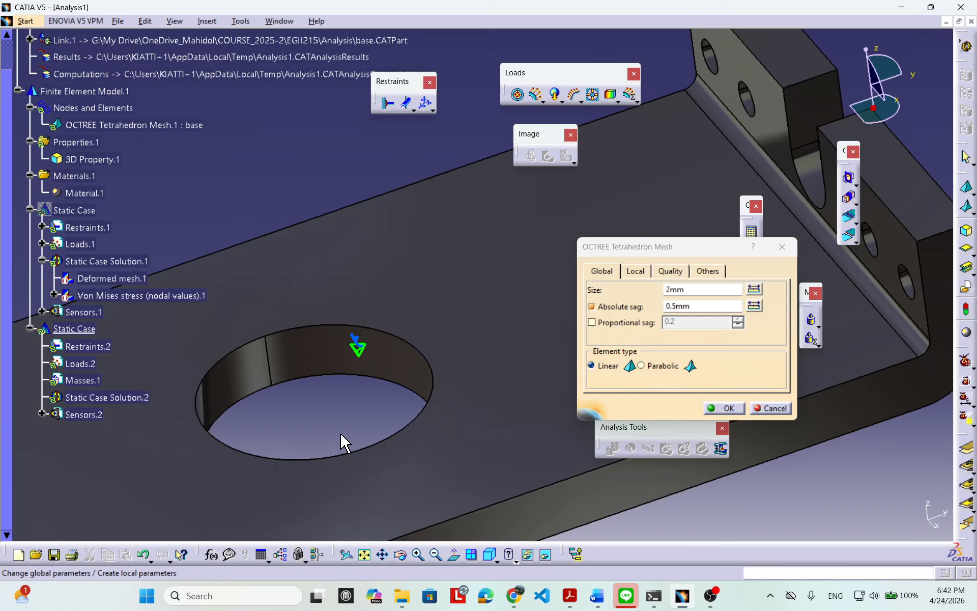
pyautogui.moveTo(458, 338); pyautogui.dragTo(469, 365, button='middle')
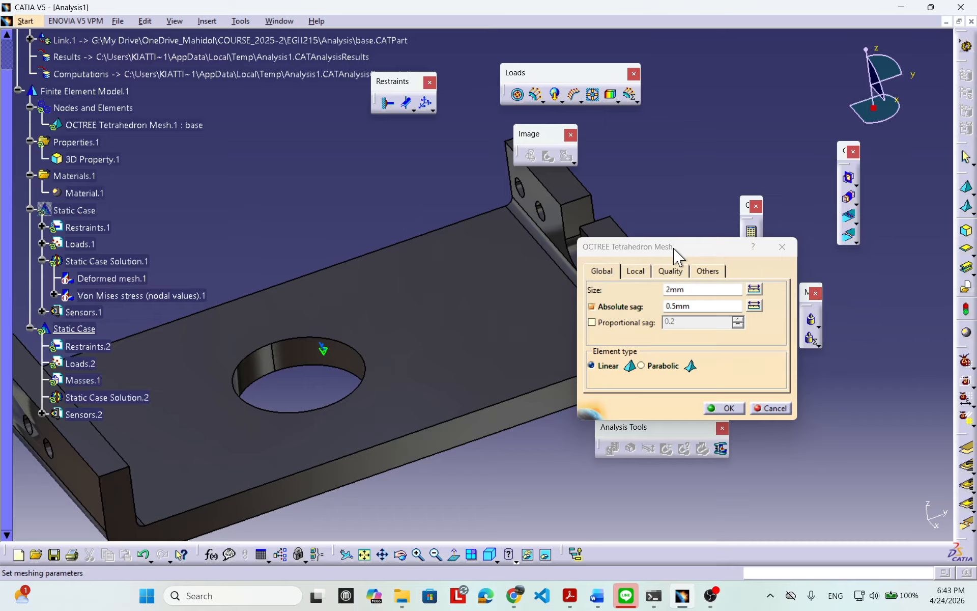
# Apply the new global mesh parameters to the base part
pyautogui.moveTo(675, 246); pyautogui.dragTo(696, 239)
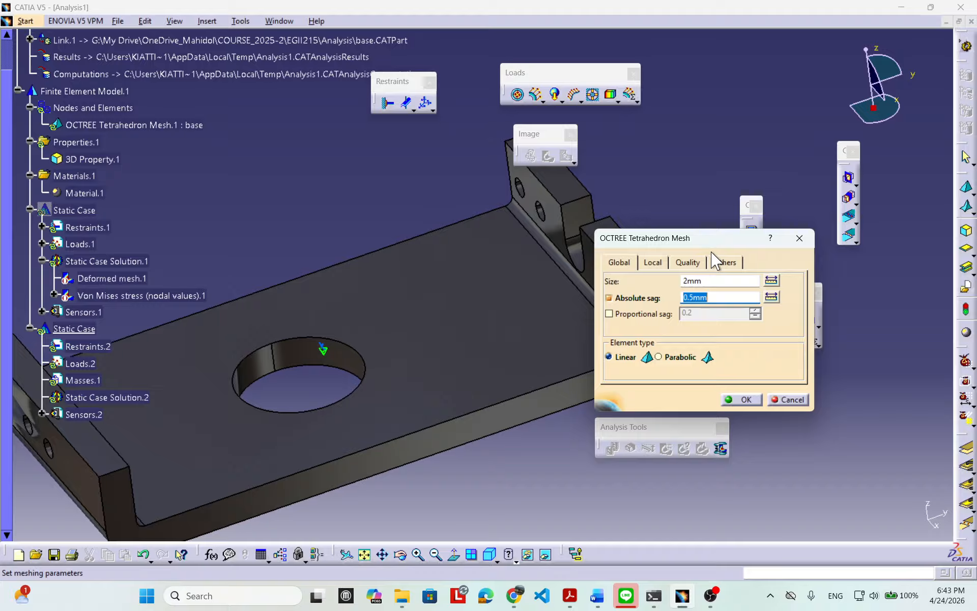
pyautogui.click(746, 400)
pyautogui.moveTo(526, 315); pyautogui.dragTo(484, 307, button='middle')
pyautogui.click(470, 278)
pyautogui.moveTo(416, 325); pyautogui.dragTo(467, 280, button='middle')
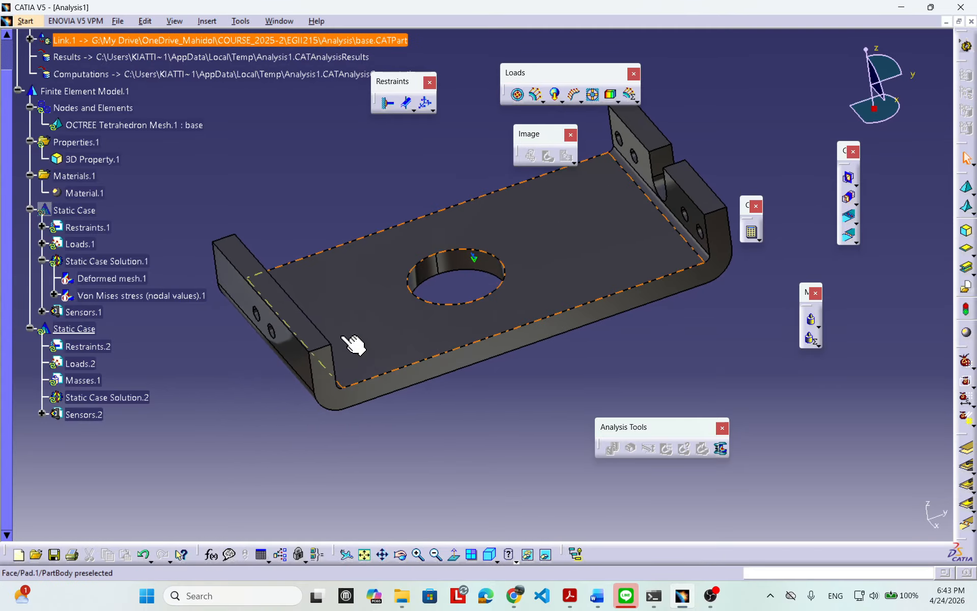
pyautogui.click(87, 346)
pyautogui.moveTo(563, 338); pyautogui.dragTo(513, 355, button='middle')
pyautogui.click(384, 104)
pyautogui.moveTo(578, 261); pyautogui.dragTo(493, 305, button='middle')
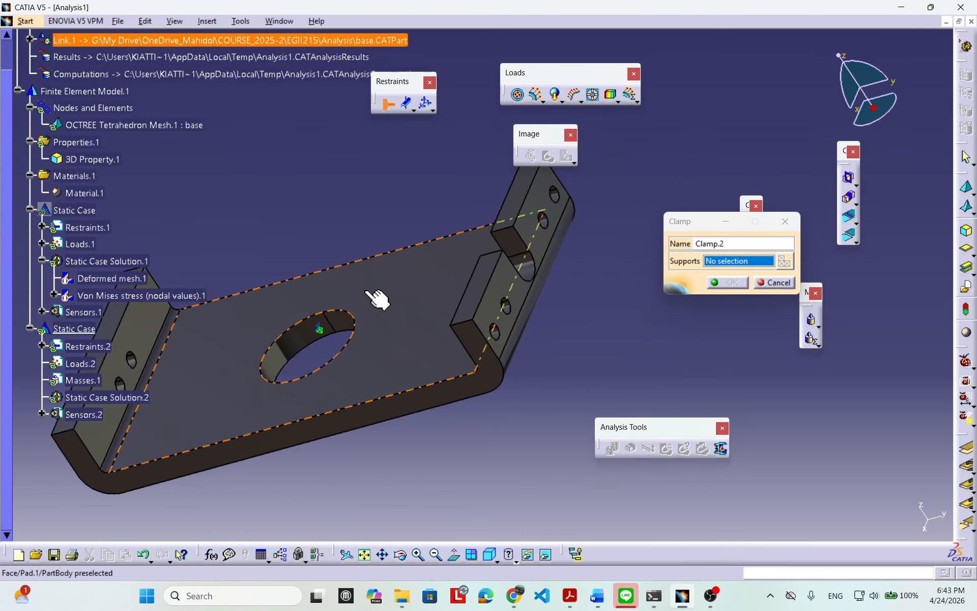
pyautogui.moveTo(377, 299); pyautogui.dragTo(588, 360, button='middle')
pyautogui.click(459, 294)
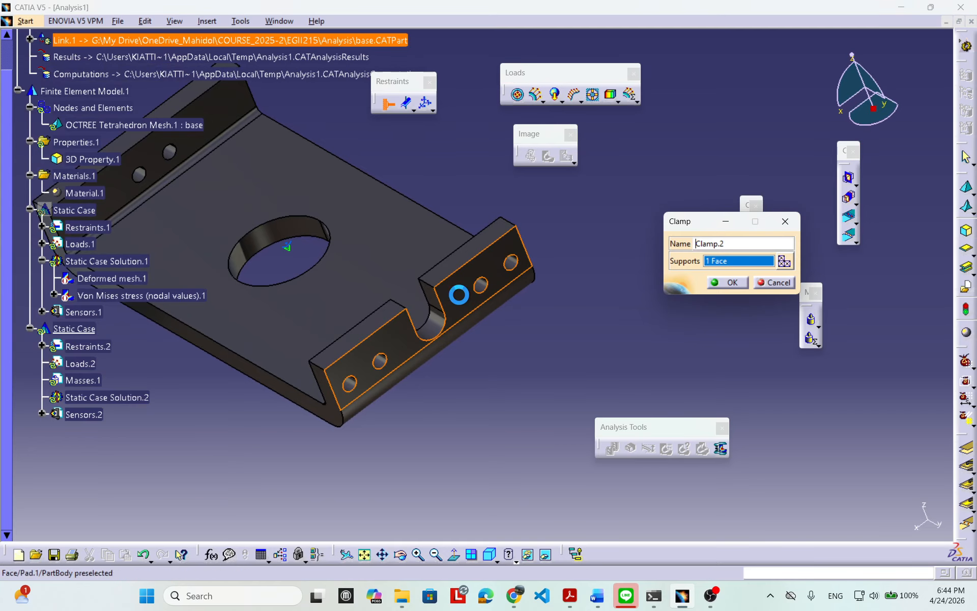
pyautogui.moveTo(393, 375); pyautogui.dragTo(570, 321, button='middle')
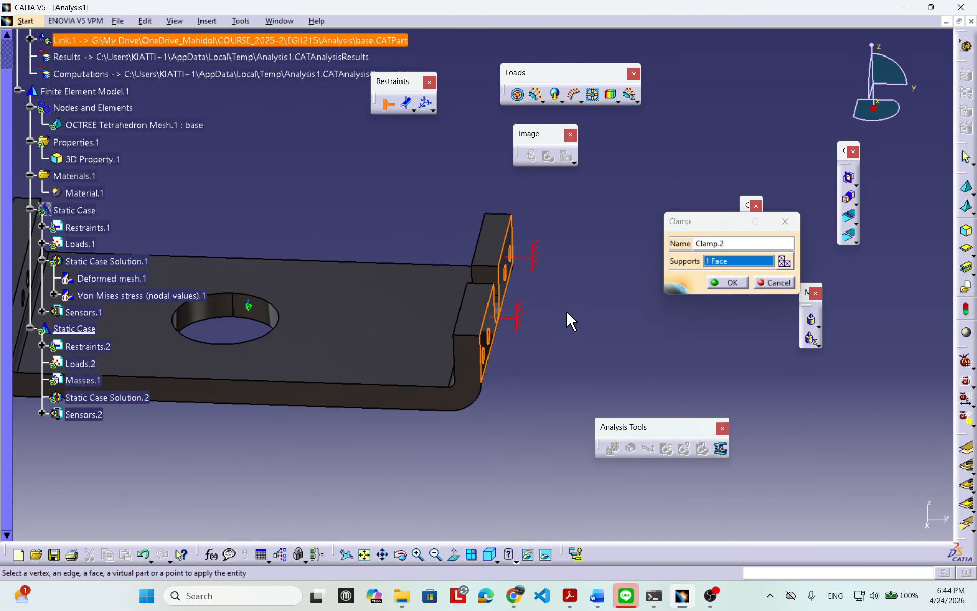
pyautogui.moveTo(414, 344); pyautogui.dragTo(532, 322, button='middle')
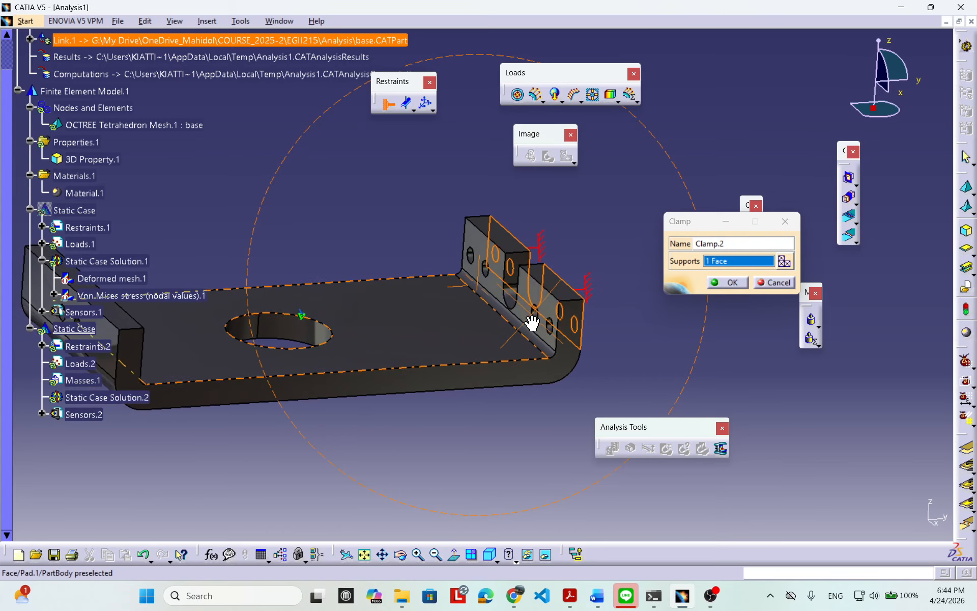
pyautogui.moveTo(458, 344); pyautogui.dragTo(519, 316, button='middle')
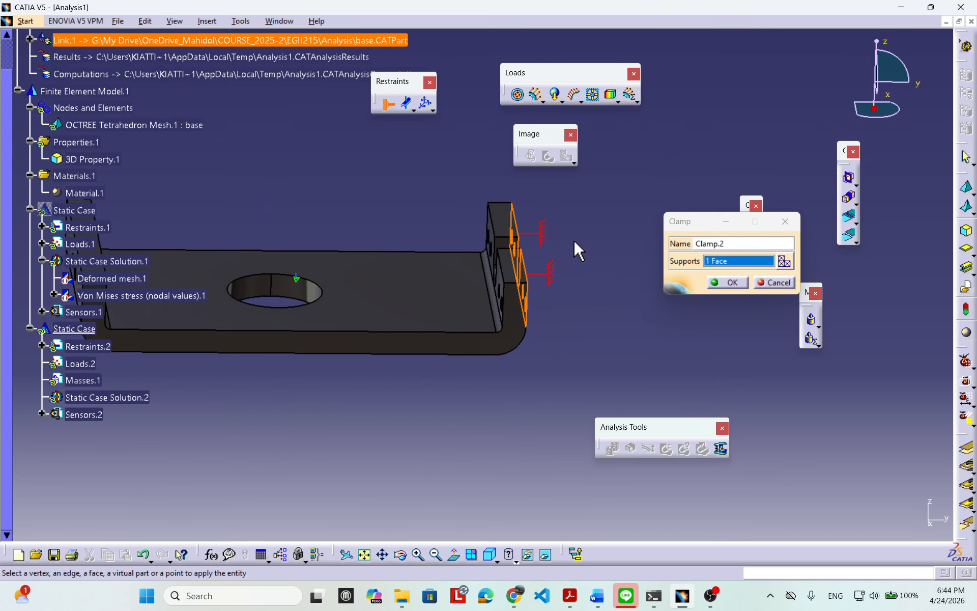
pyautogui.moveTo(481, 365); pyautogui.dragTo(475, 332, button='middle')
pyautogui.moveTo(472, 393); pyautogui.dragTo(528, 401, button='middle')
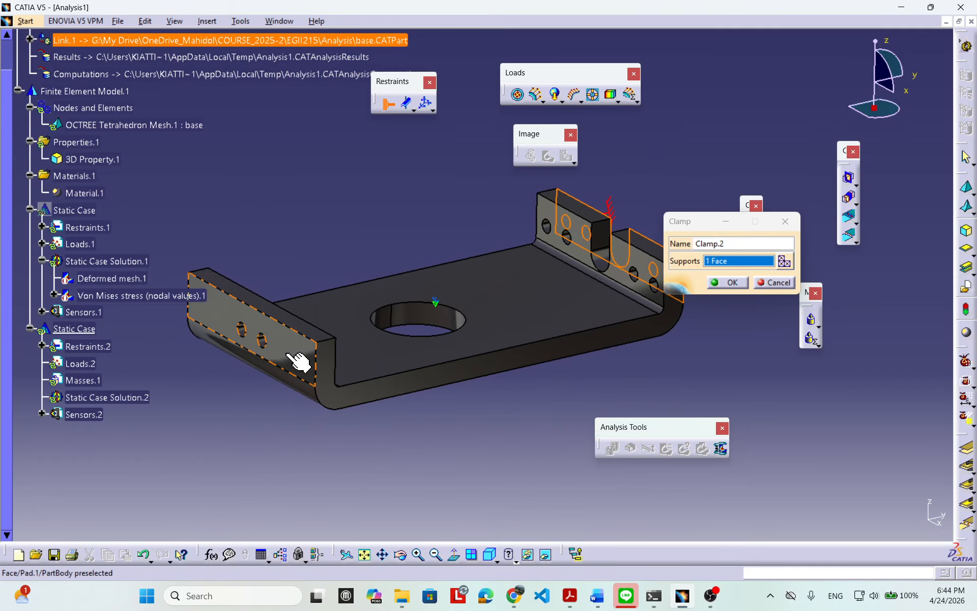
pyautogui.moveTo(301, 362); pyautogui.dragTo(385, 367, button='middle')
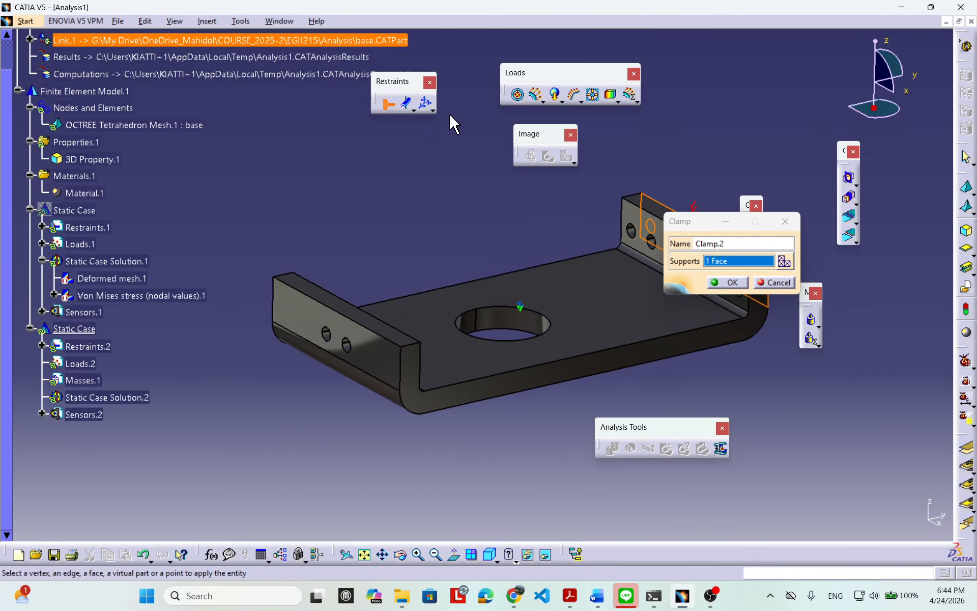
pyautogui.click(537, 95)
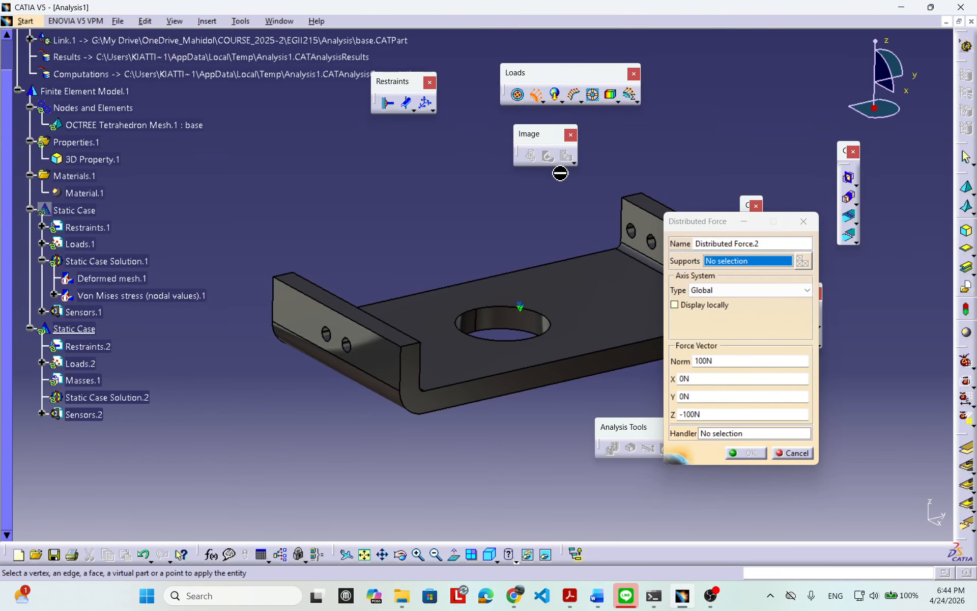
pyautogui.moveTo(700, 221); pyautogui.dragTo(582, 201)
pyautogui.click(670, 432)
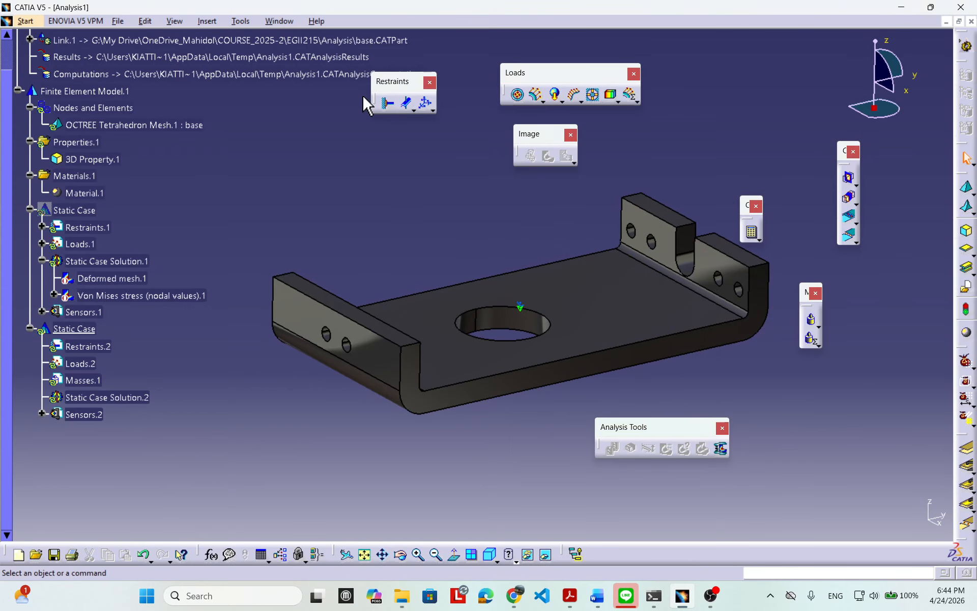
# Clamp the outer face of the slotted flange in the second static case
pyautogui.click(387, 103)
pyautogui.moveTo(563, 288); pyautogui.dragTo(432, 370, button='middle')
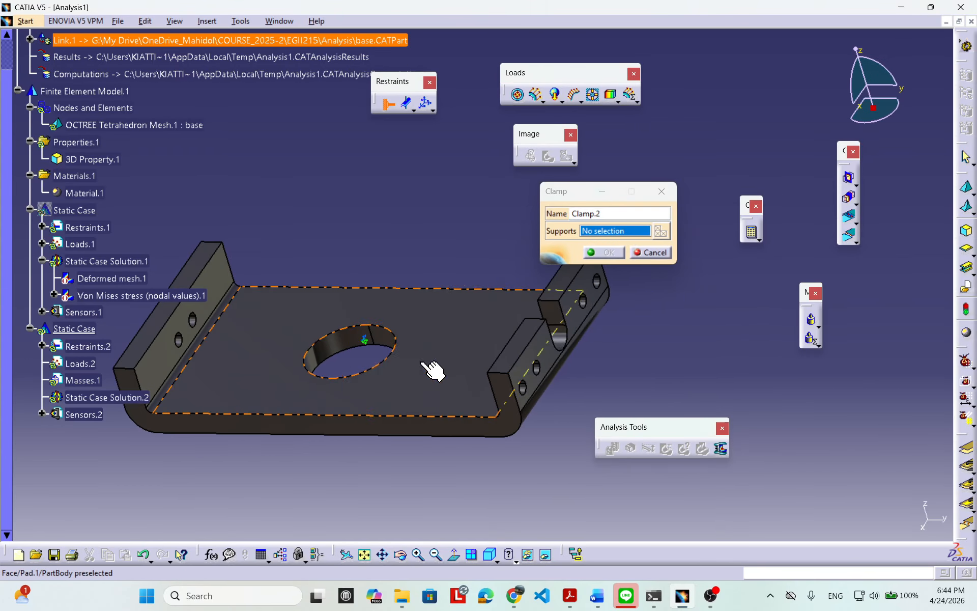
pyautogui.click(540, 345)
pyautogui.moveTo(369, 341); pyautogui.dragTo(604, 371, button='middle')
pyautogui.click(610, 255)
# Start a distributed force in the second static case with the plain flange's outer top corner vertex as its handler
pyautogui.moveTo(480, 351); pyautogui.dragTo(374, 209, button='middle')
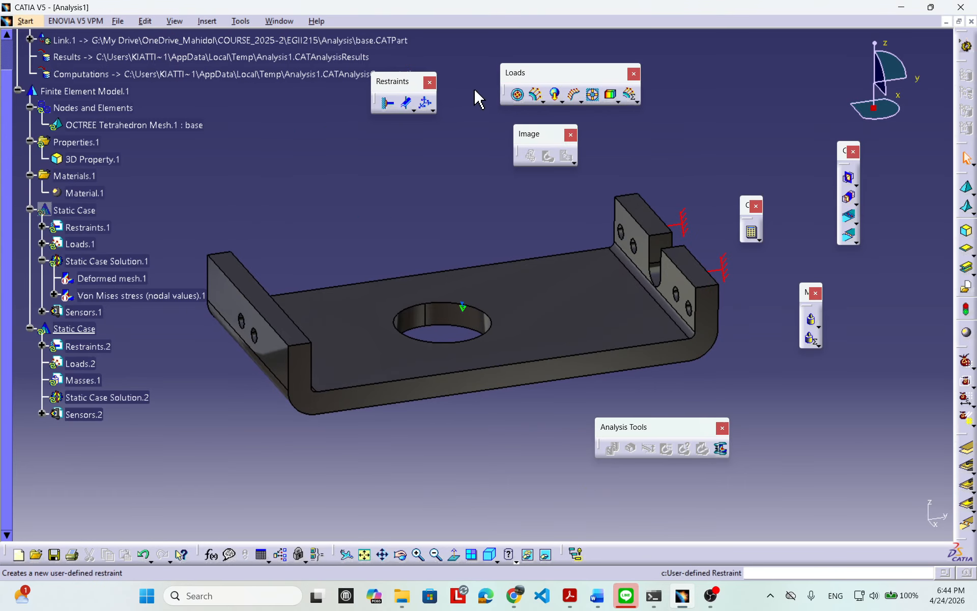
pyautogui.click(535, 95)
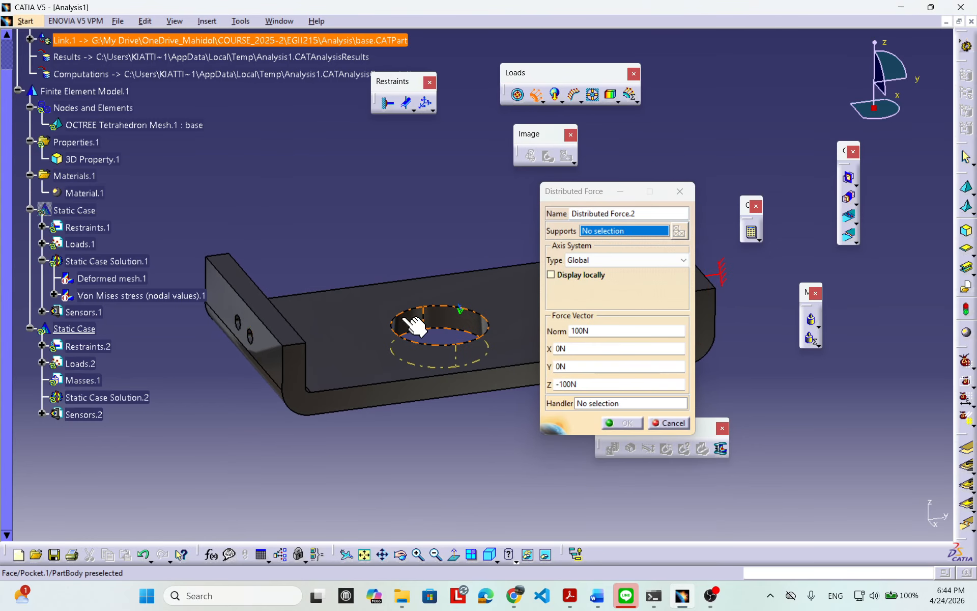
pyautogui.moveTo(411, 315); pyautogui.dragTo(394, 292, button='middle')
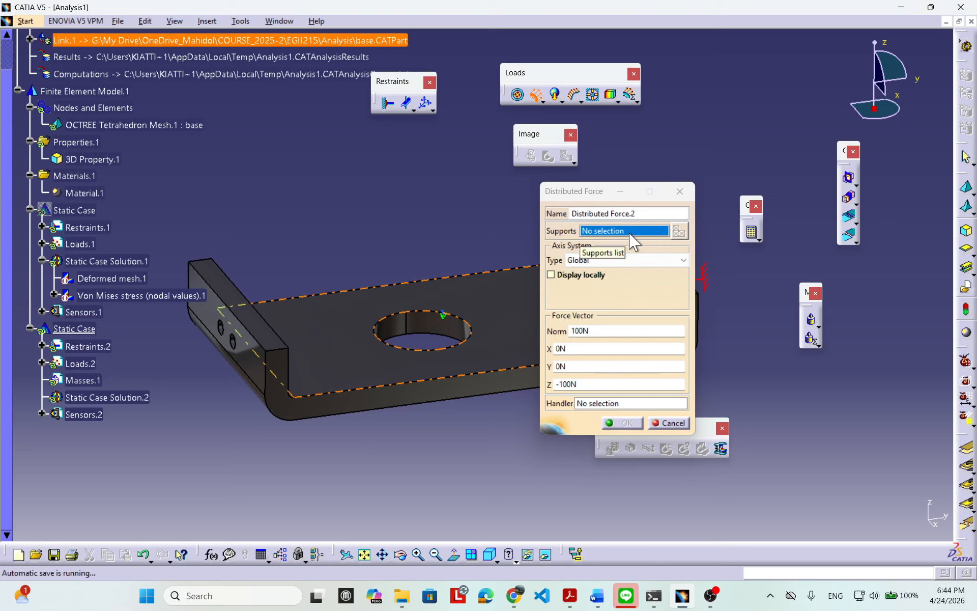
pyautogui.click(600, 405)
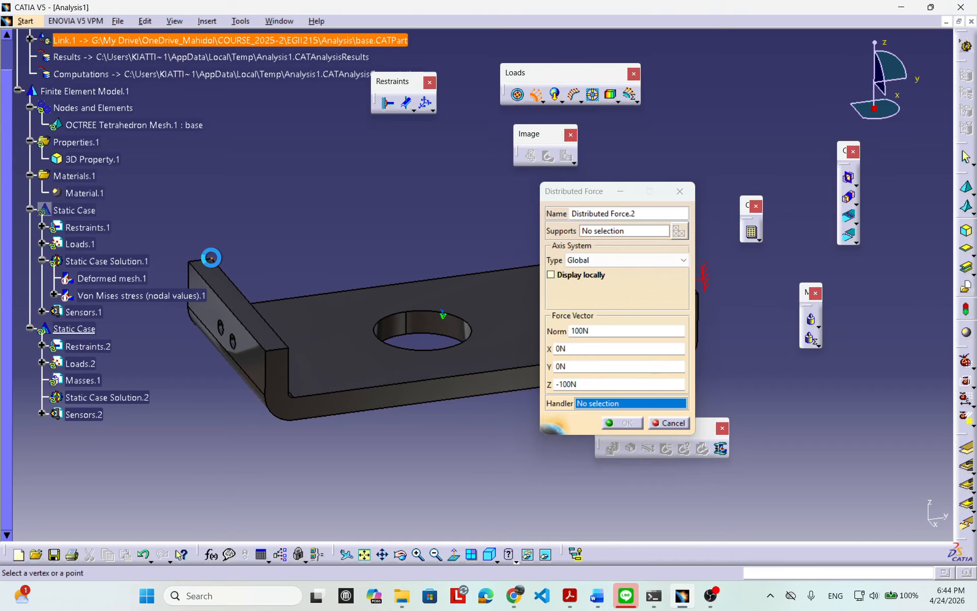
pyautogui.click(211, 257)
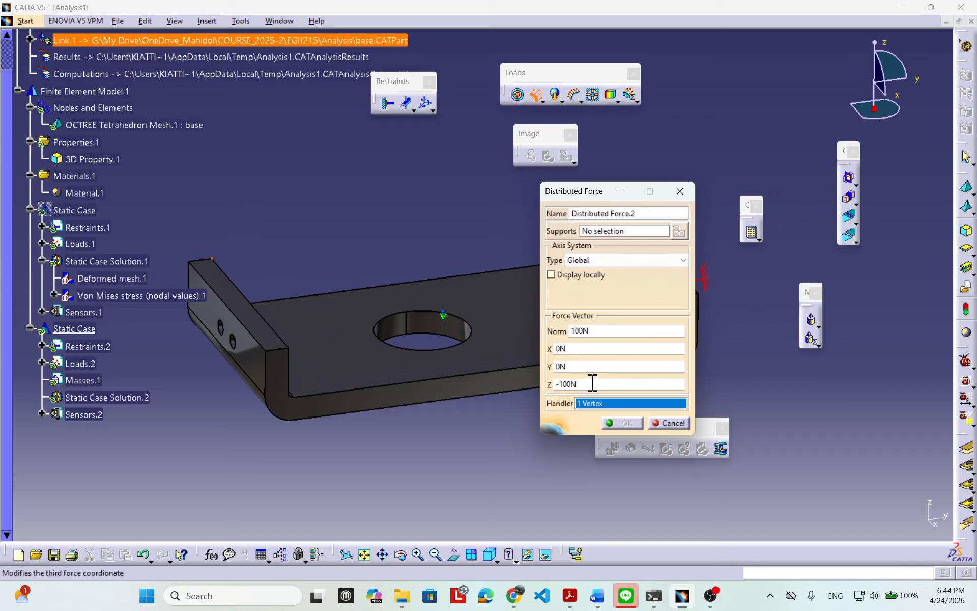
# Set the distributed force's Z component to -200 N
pyautogui.press('BackSpace')
pyautogui.press('BackSpace')
pyautogui.press('BackSpace')
pyautogui.press('BackSpace')
pyautogui.write('200')
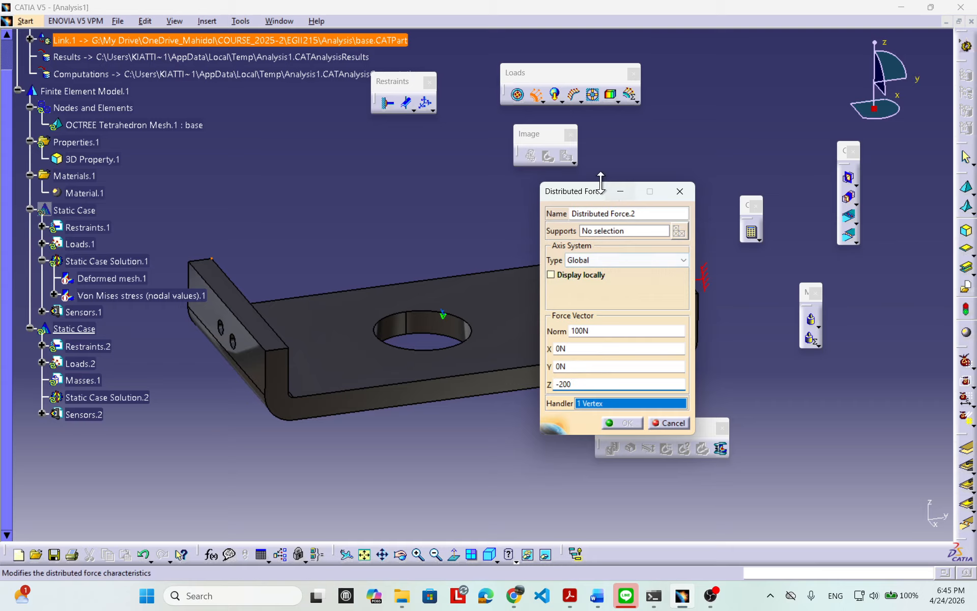
pyautogui.moveTo(578, 190); pyautogui.dragTo(694, 199)
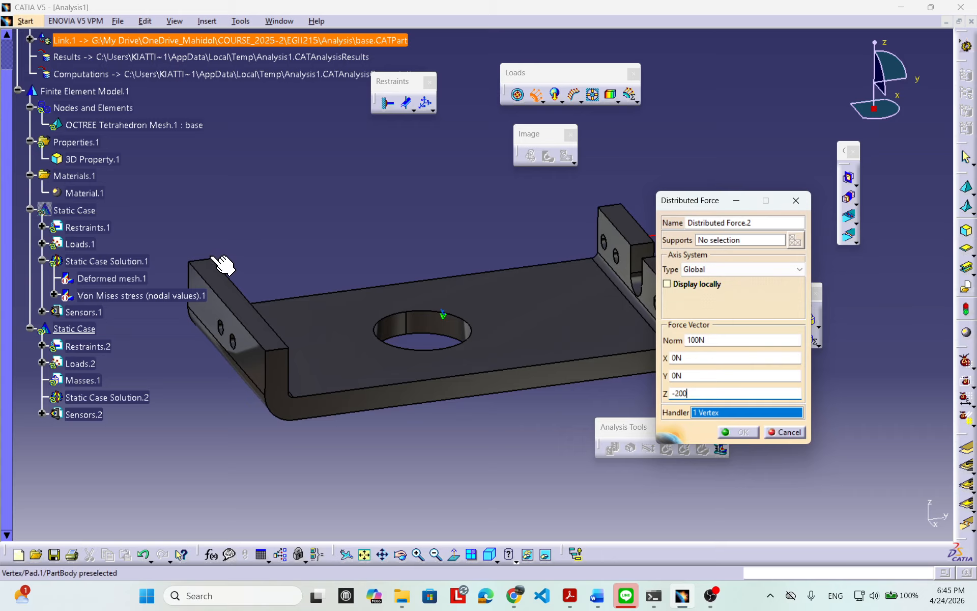
# Support the distributed force on the top face of the plain flange and create the load
pyautogui.moveTo(481, 377); pyautogui.dragTo(502, 362, button='middle')
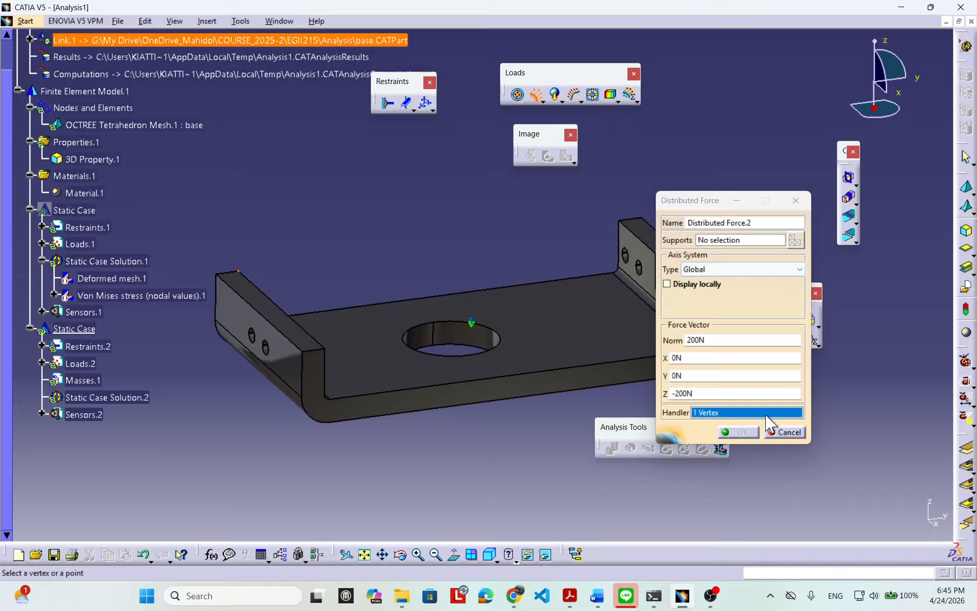
pyautogui.click(721, 241)
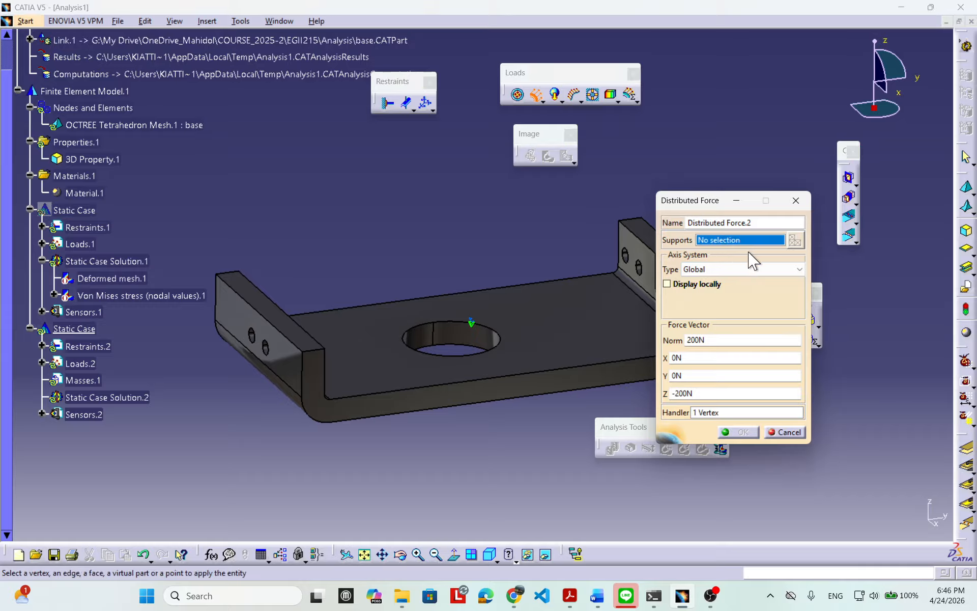
pyautogui.click(295, 333)
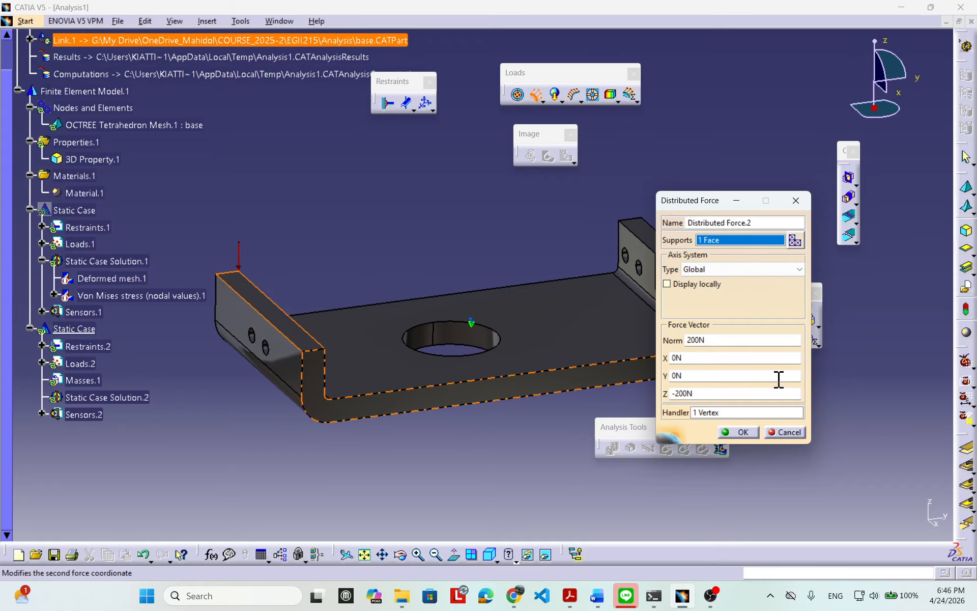
pyautogui.click(737, 432)
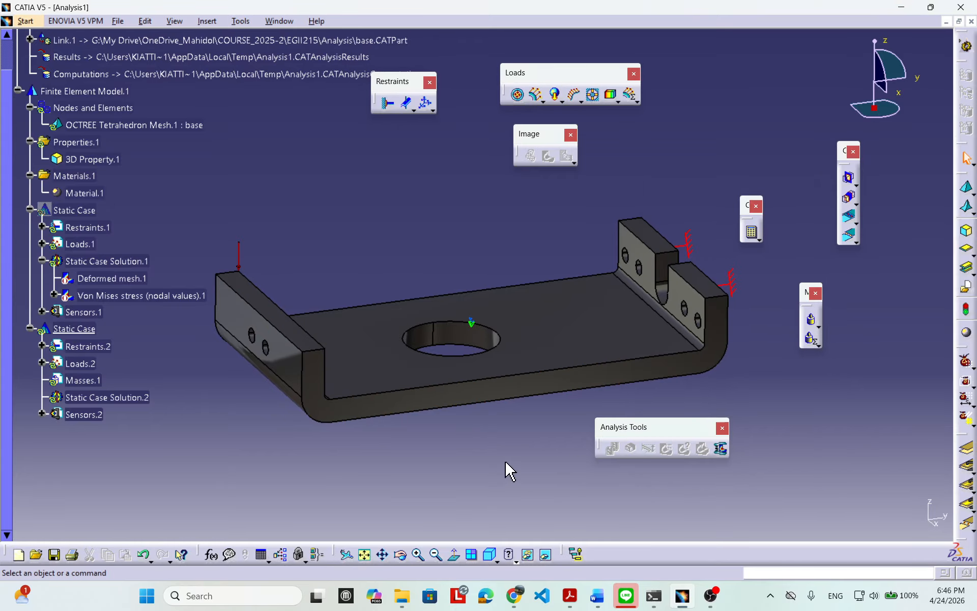
# Compute the complete analysis with the All option and display the second case's deformed mesh
pyautogui.moveTo(508, 460); pyautogui.dragTo(508, 410, button='middle')
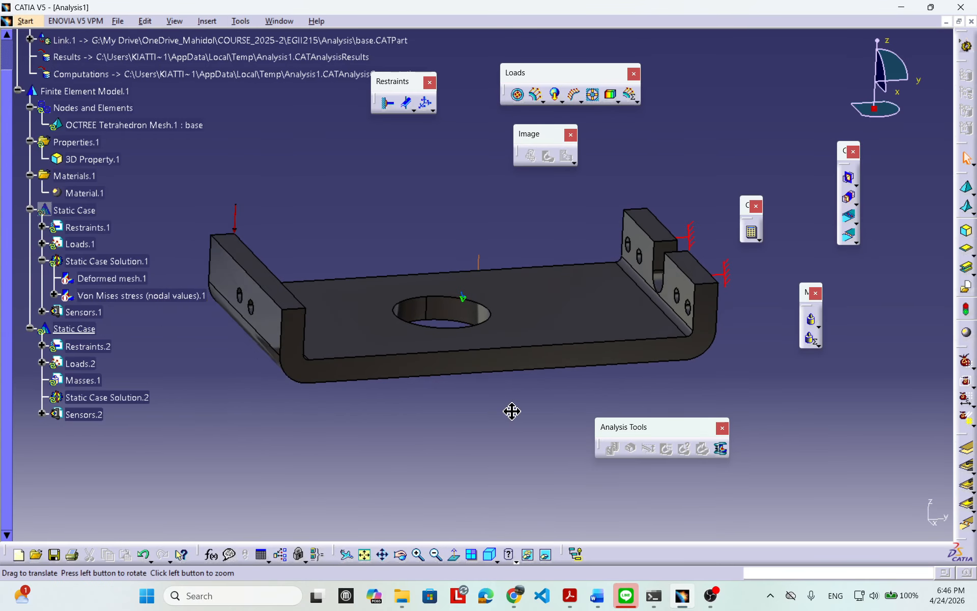
pyautogui.click(752, 234)
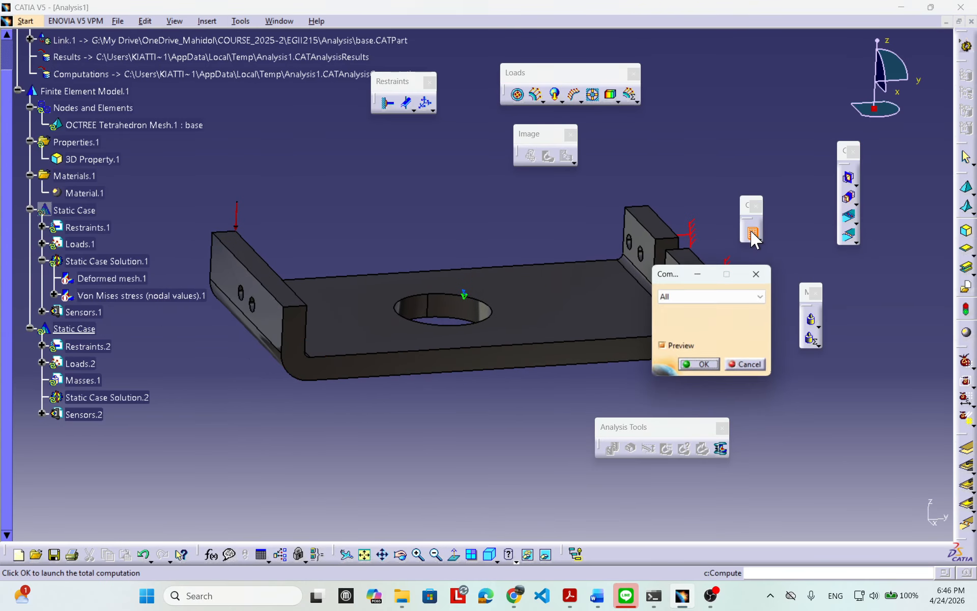
pyautogui.click(700, 365)
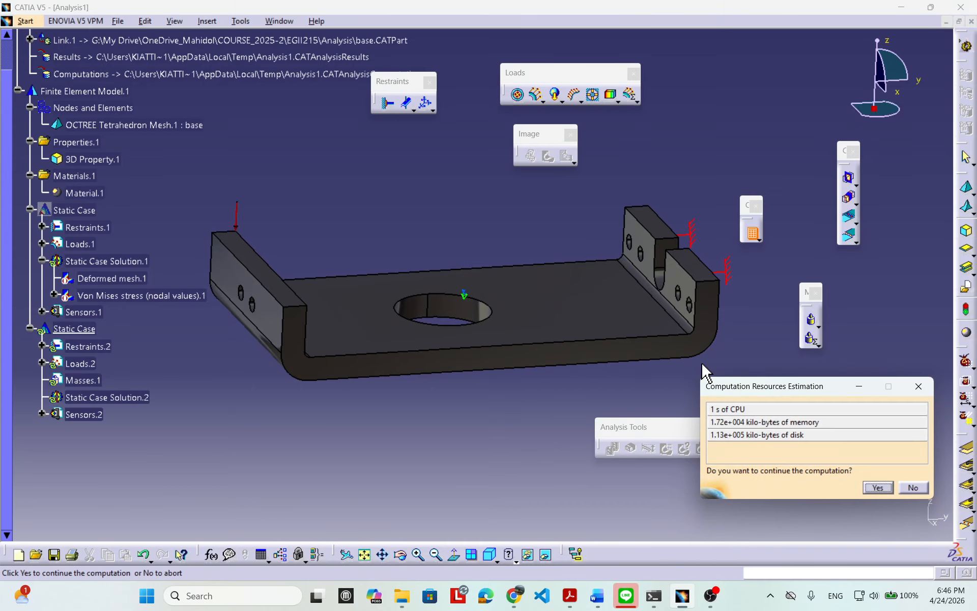
pyautogui.click(883, 486)
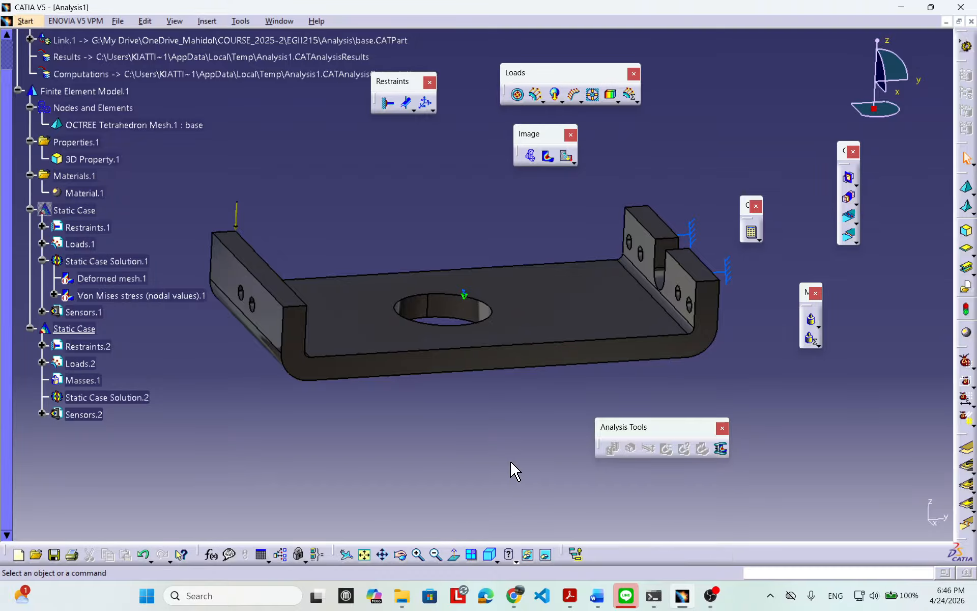
pyautogui.moveTo(515, 471); pyautogui.dragTo(456, 442, button='middle')
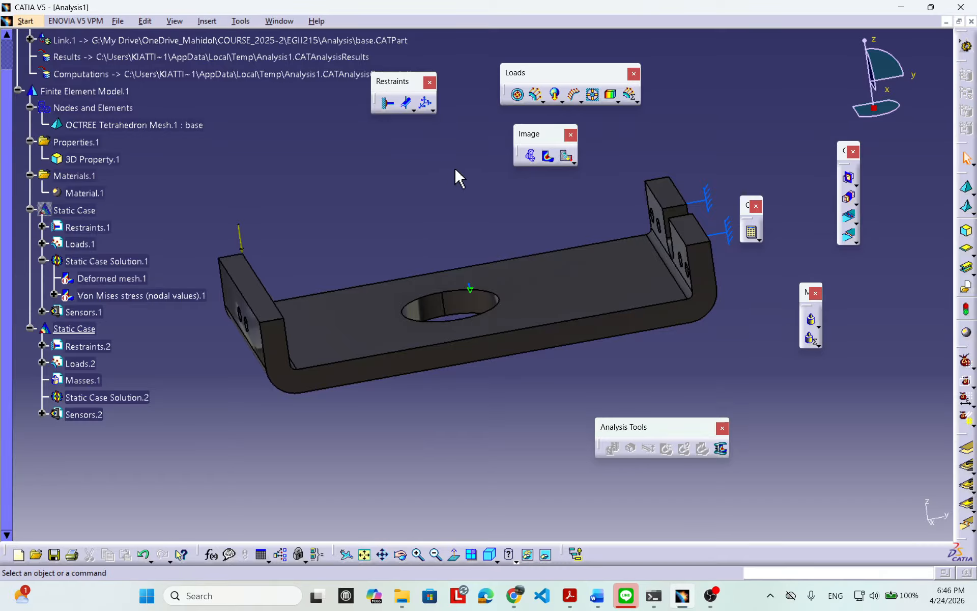
pyautogui.click(532, 155)
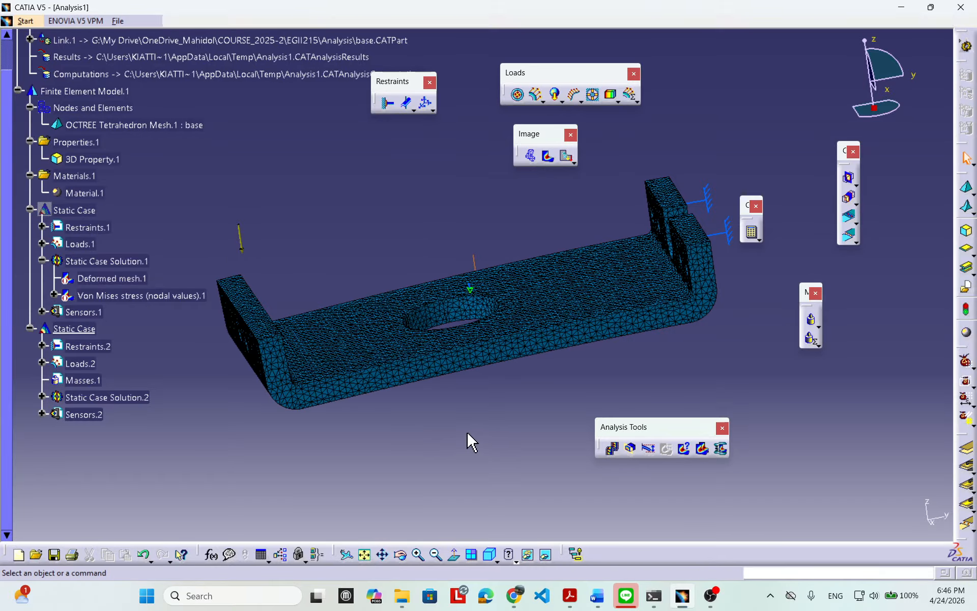
# Examine the refined mesh around the central hole, the bend and the slotted flange's holes
pyautogui.moveTo(466, 431); pyautogui.dragTo(599, 470, button='middle')
pyautogui.moveTo(526, 363); pyautogui.dragTo(305, 201, button='middle')
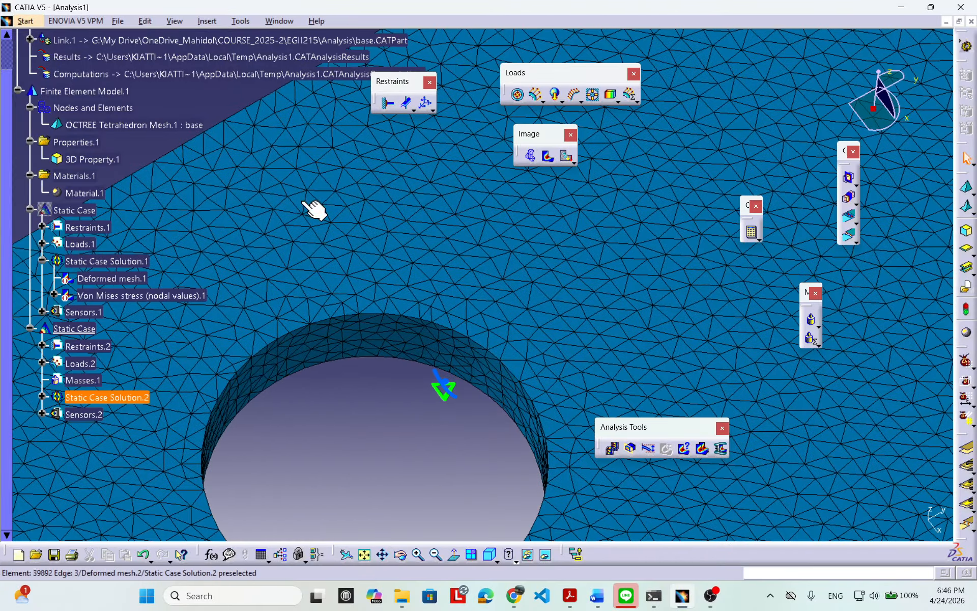
pyautogui.moveTo(541, 410); pyautogui.dragTo(600, 341, button='middle')
pyautogui.moveTo(577, 404); pyautogui.dragTo(475, 392, button='middle')
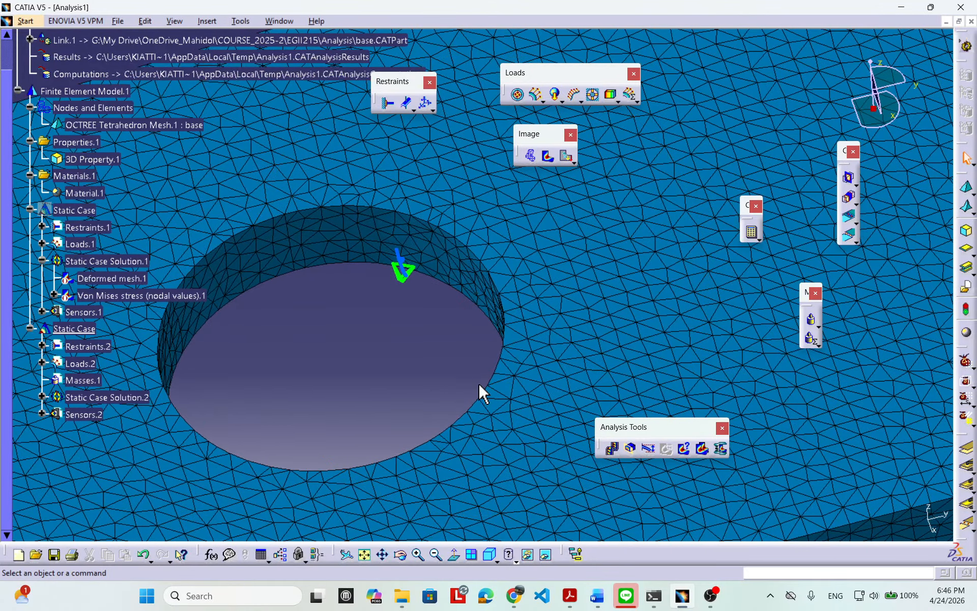
pyautogui.moveTo(541, 298); pyautogui.dragTo(340, 435, button='middle')
pyautogui.moveTo(489, 375); pyautogui.dragTo(577, 284, button='middle')
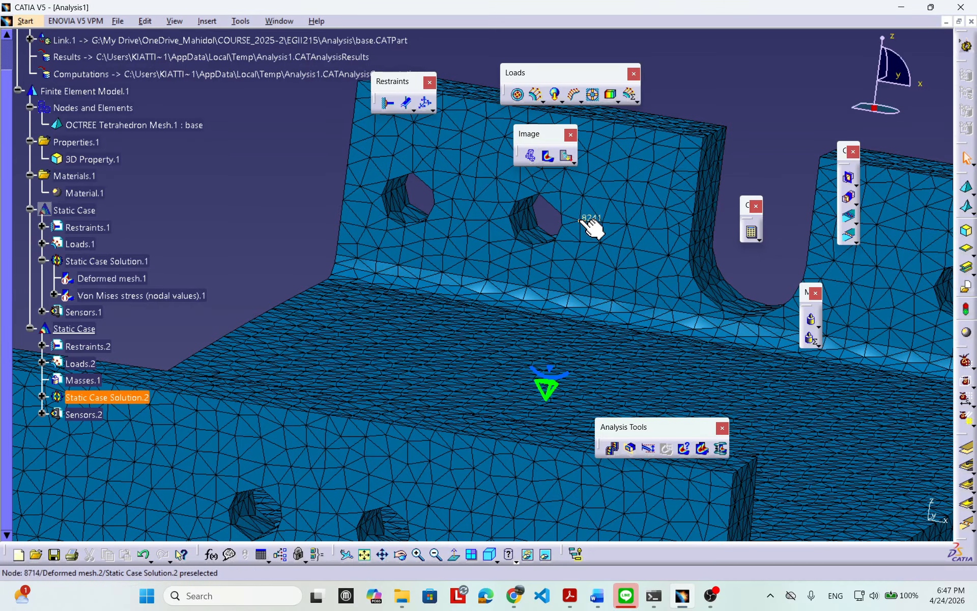
pyautogui.moveTo(642, 293); pyautogui.dragTo(460, 211, button='middle')
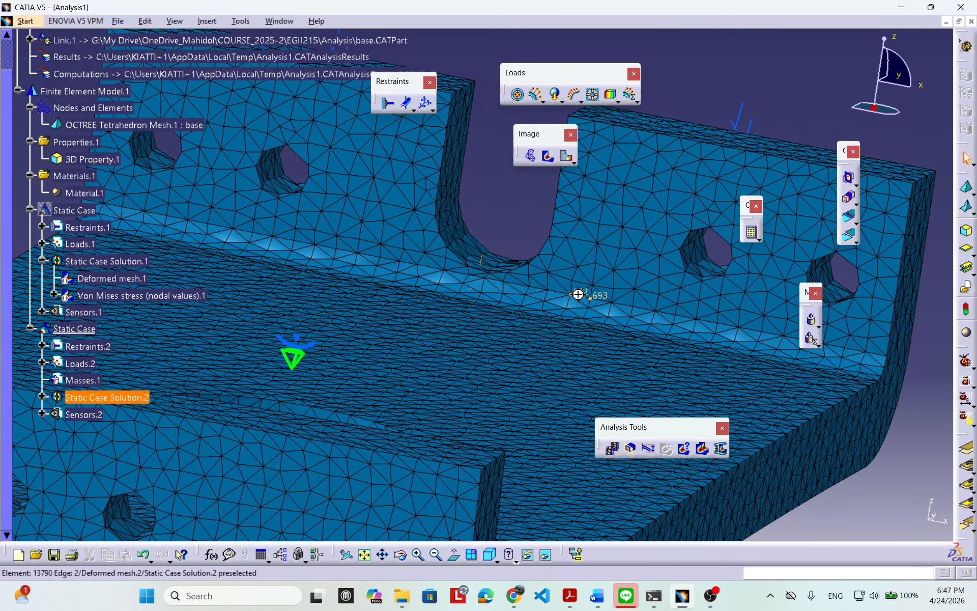
pyautogui.moveTo(577, 294); pyautogui.dragTo(546, 405, button='middle')
pyautogui.moveTo(427, 403); pyautogui.dragTo(452, 351, button='middle')
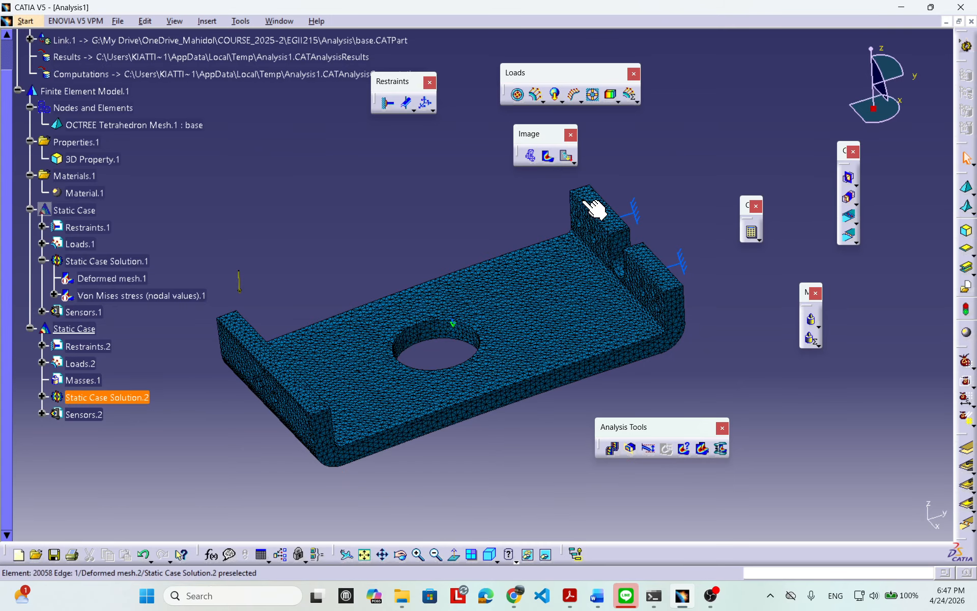
# Display the second case's Von Mises stress and set the deformation's scaling factor to 27.872
pyautogui.click(547, 158)
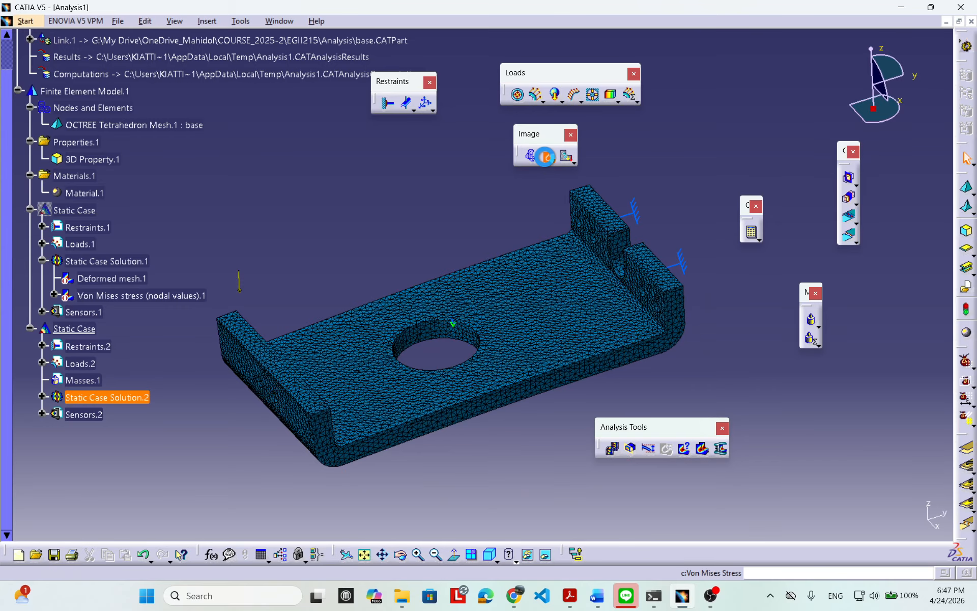
pyautogui.moveTo(528, 443); pyautogui.dragTo(517, 364, button='middle')
pyautogui.click(646, 448)
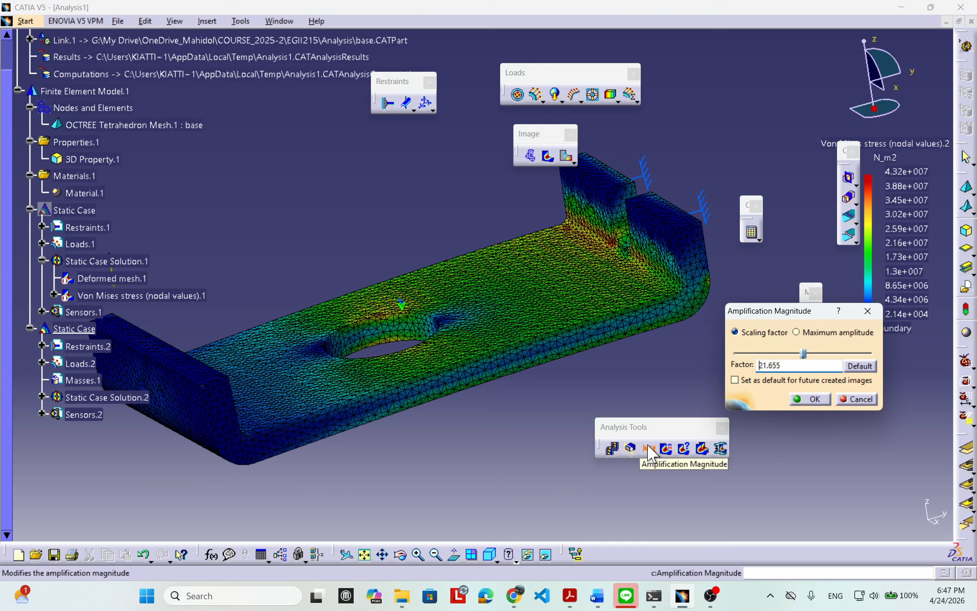
pyautogui.click(805, 353)
pyautogui.moveTo(816, 353); pyautogui.dragTo(823, 354)
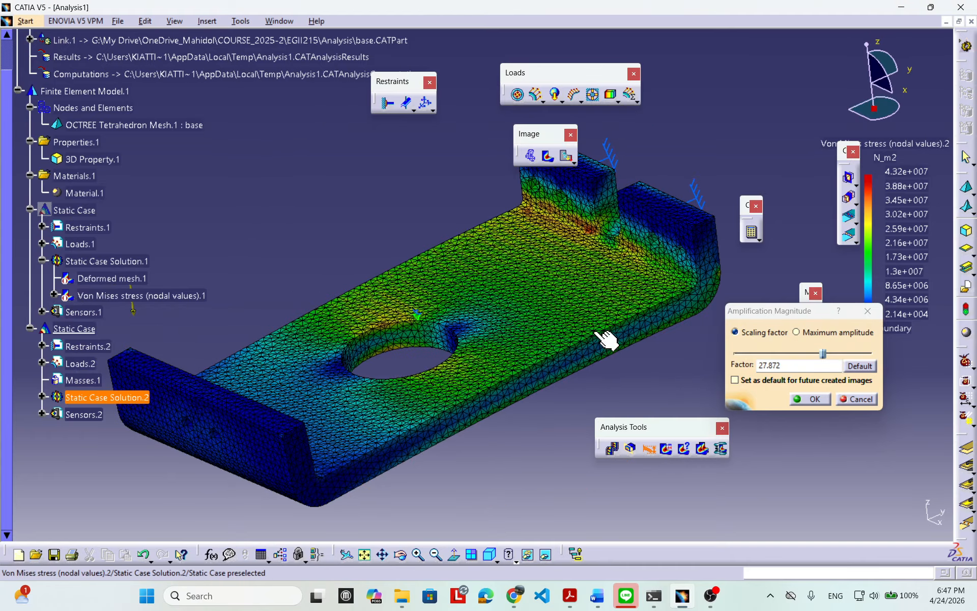
pyautogui.click(828, 400)
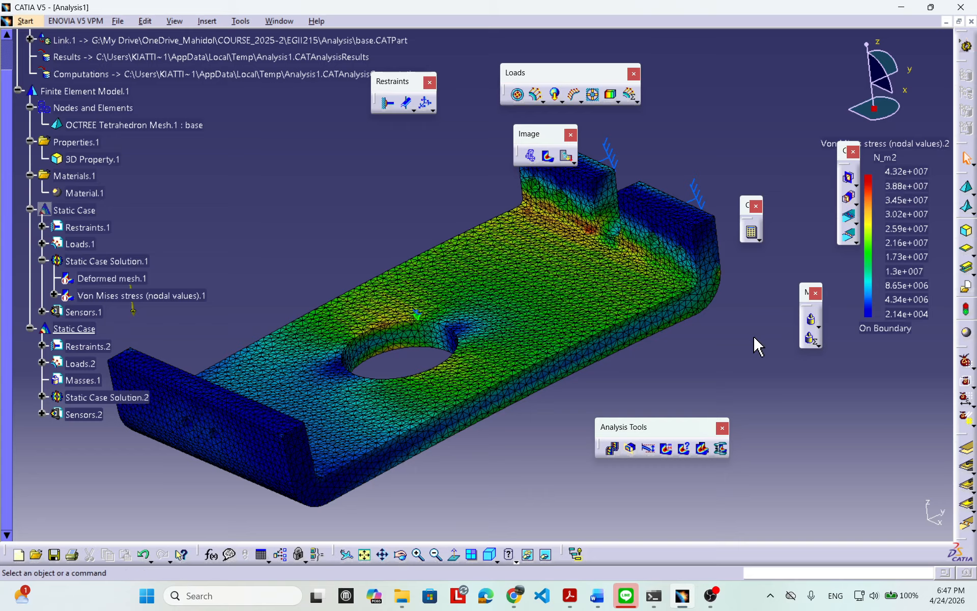
# Examine the nodal stress values at the hot spots along the slotted flange's bend beside the slot
pyautogui.moveTo(530, 366)
pyautogui.mouseDown(button='middle')
pyautogui.moveTo(580, 328)
pyautogui.moveTo(436, 395)
pyautogui.moveTo(380, 493)
pyautogui.moveTo(360, 384)
pyautogui.moveTo(659, 288)
pyautogui.moveTo(667, 240)
pyautogui.moveTo(583, 284)
pyautogui.moveTo(648, 286)
pyautogui.moveTo(524, 339)
pyautogui.moveTo(545, 318)
pyautogui.moveTo(541, 354)
pyautogui.mouseUp(button='middle')
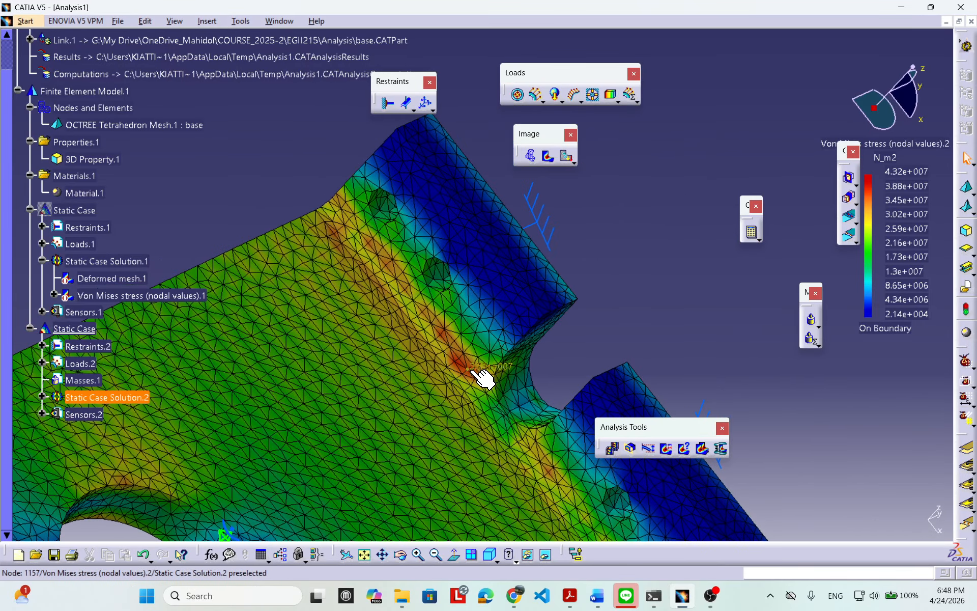
pyautogui.moveTo(519, 342)
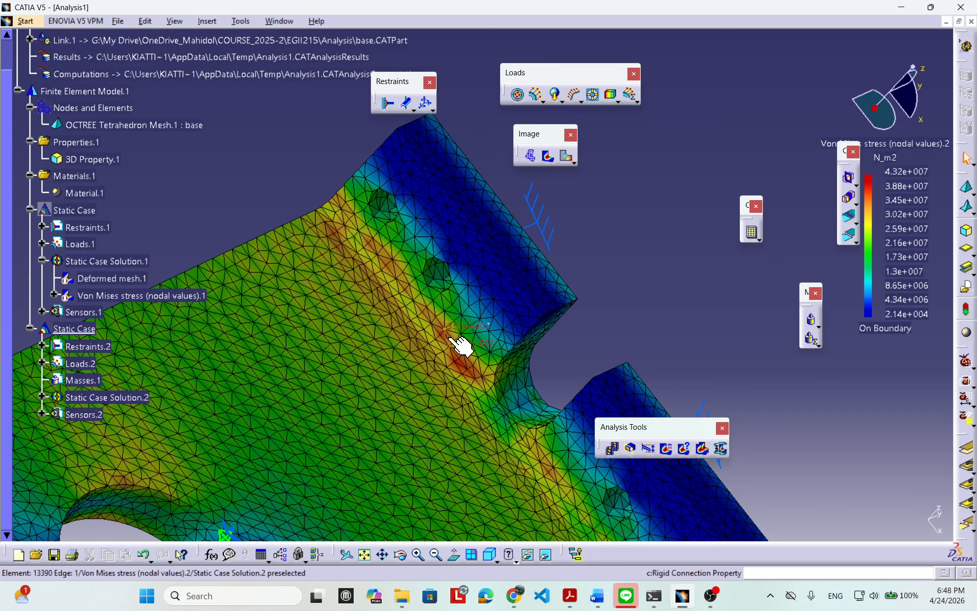
pyautogui.moveTo(462, 361); pyautogui.dragTo(349, 203, button='middle')
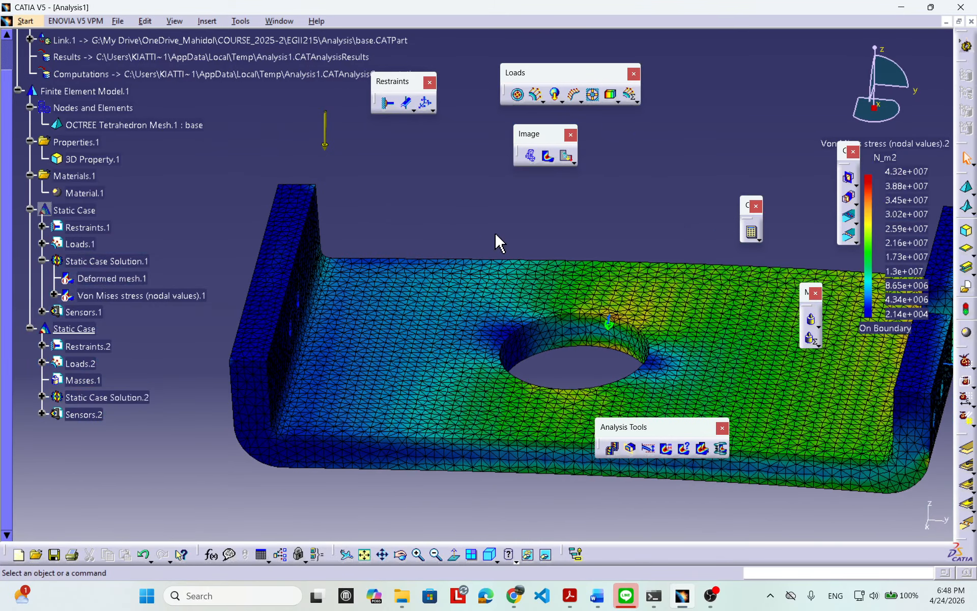
# Animate the Von Mises stress deformation in 10 steps at a faster speed and watch the slotted flange's bend
pyautogui.keyDown('ctrl'); pyautogui.moveTo(495, 233); pyautogui.dragTo(570, 404, button='middle'); pyautogui.keyUp('ctrl')
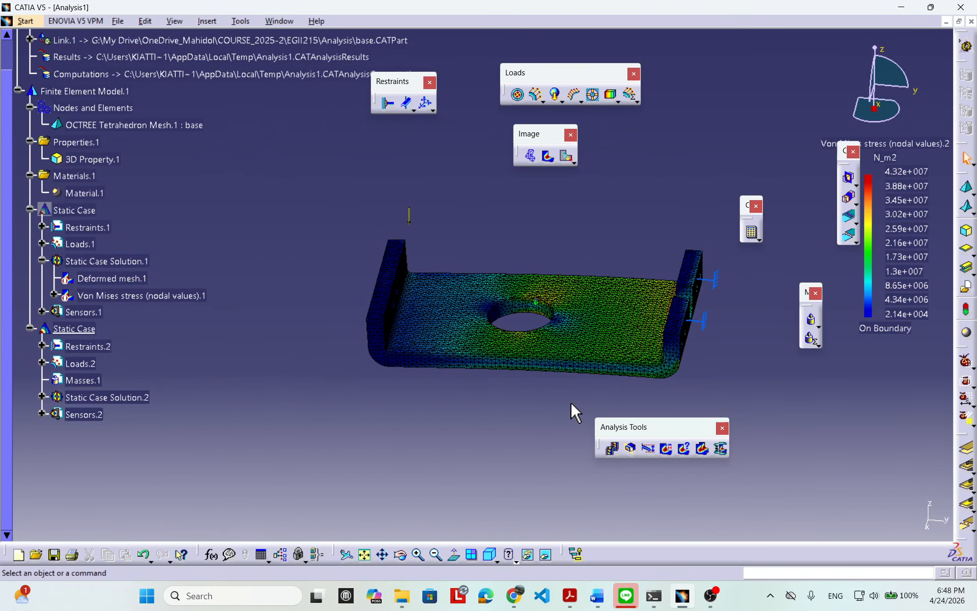
pyautogui.click(613, 448)
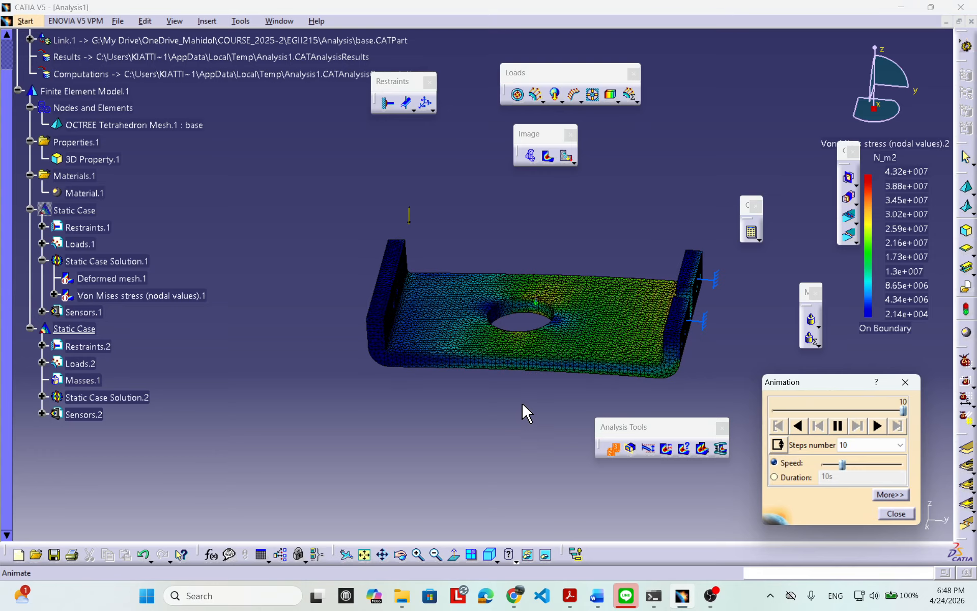
pyautogui.moveTo(521, 405); pyautogui.dragTo(601, 295, button='middle')
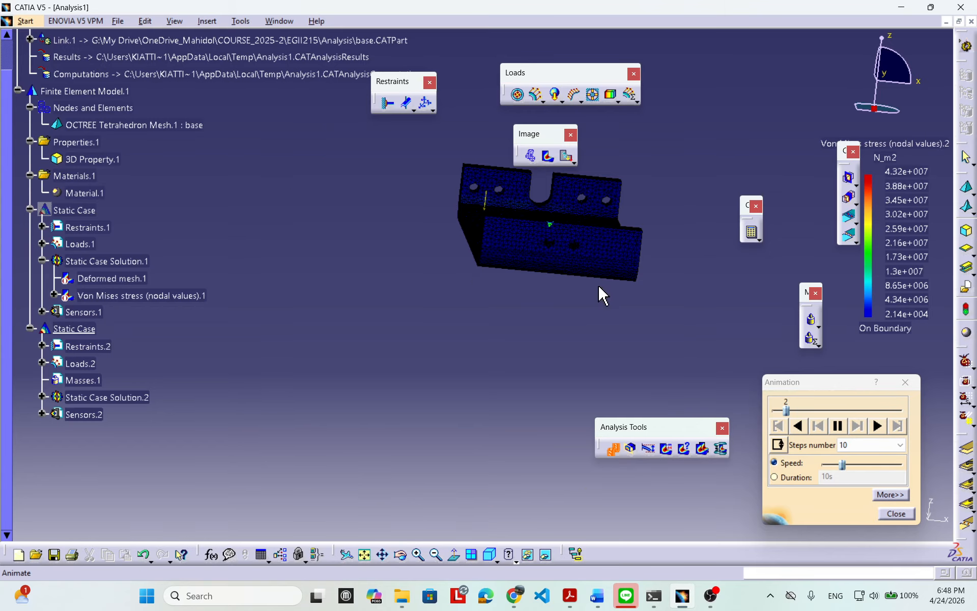
pyautogui.moveTo(842, 464); pyautogui.dragTo(859, 468)
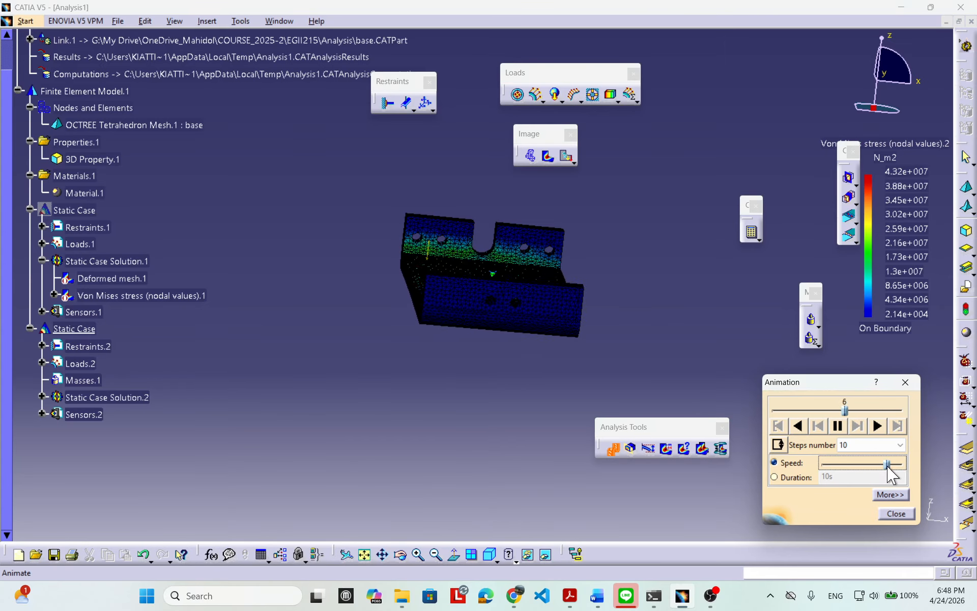
pyautogui.moveTo(888, 464); pyautogui.dragTo(866, 465)
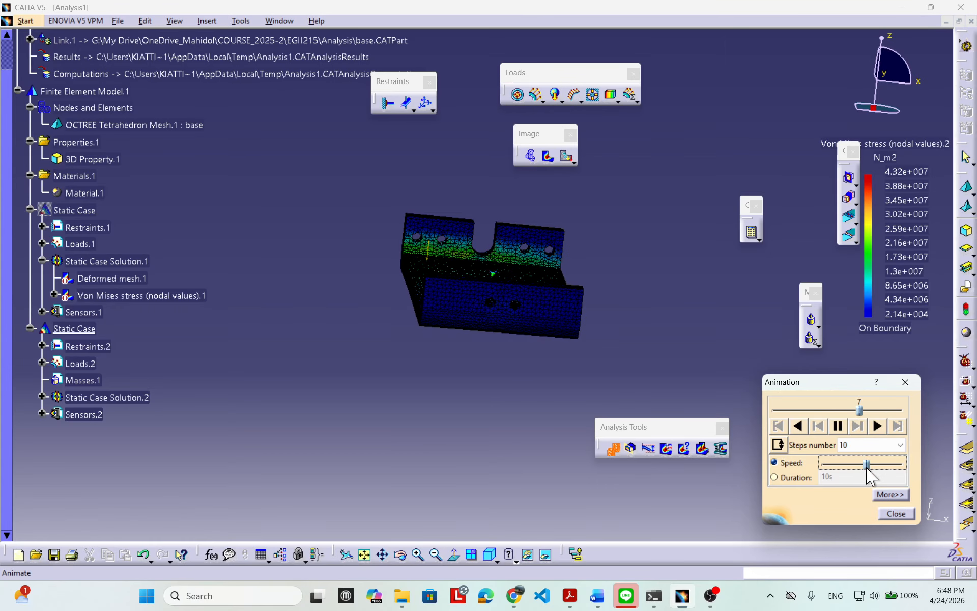
pyautogui.moveTo(590, 342); pyautogui.dragTo(525, 249, button='middle')
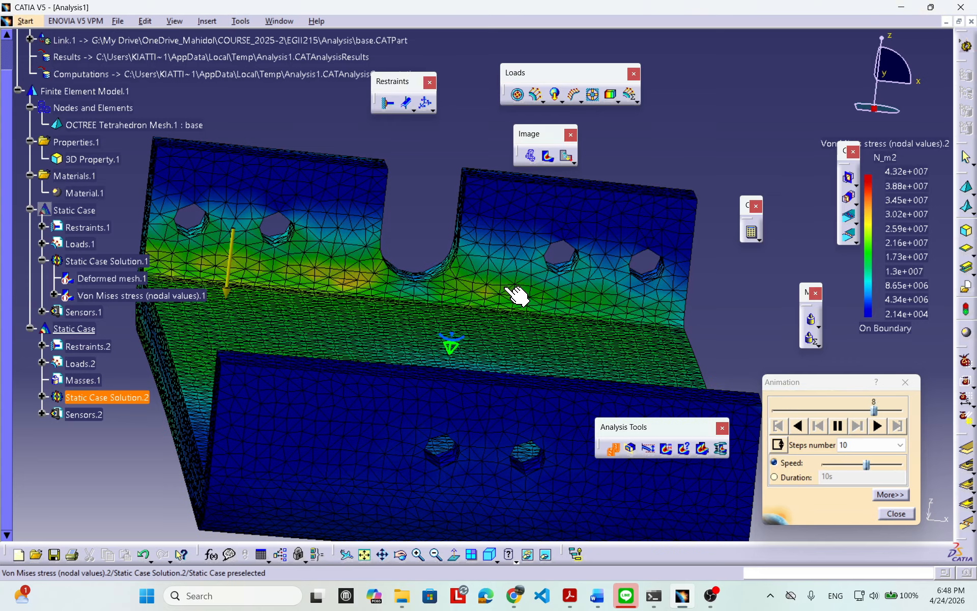
# Mark the global maximum of the second case's Von Mises stress with an extremum and inspect its location at the slotted flange
pyautogui.moveTo(517, 295); pyautogui.dragTo(585, 399, button='middle')
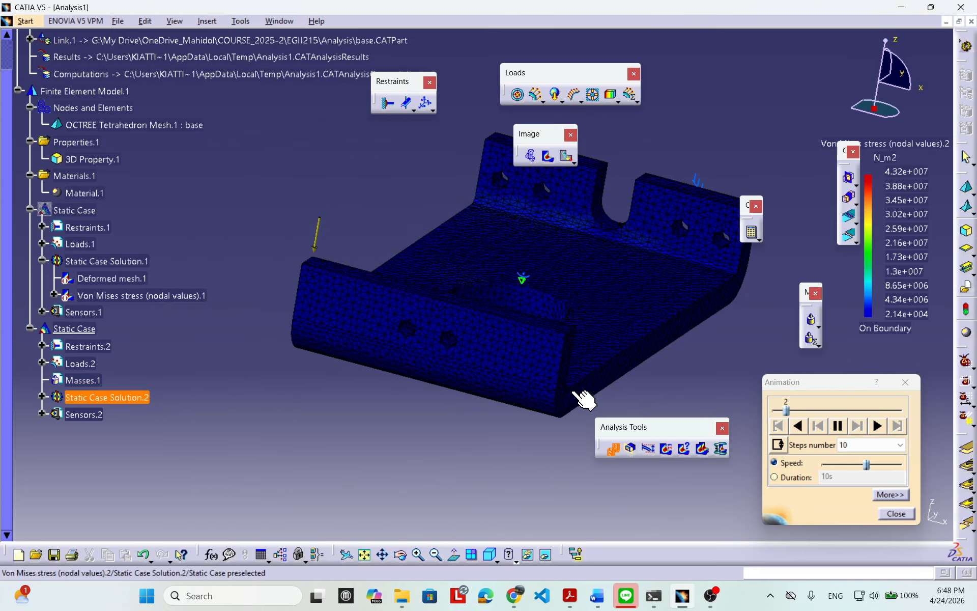
pyautogui.click(685, 448)
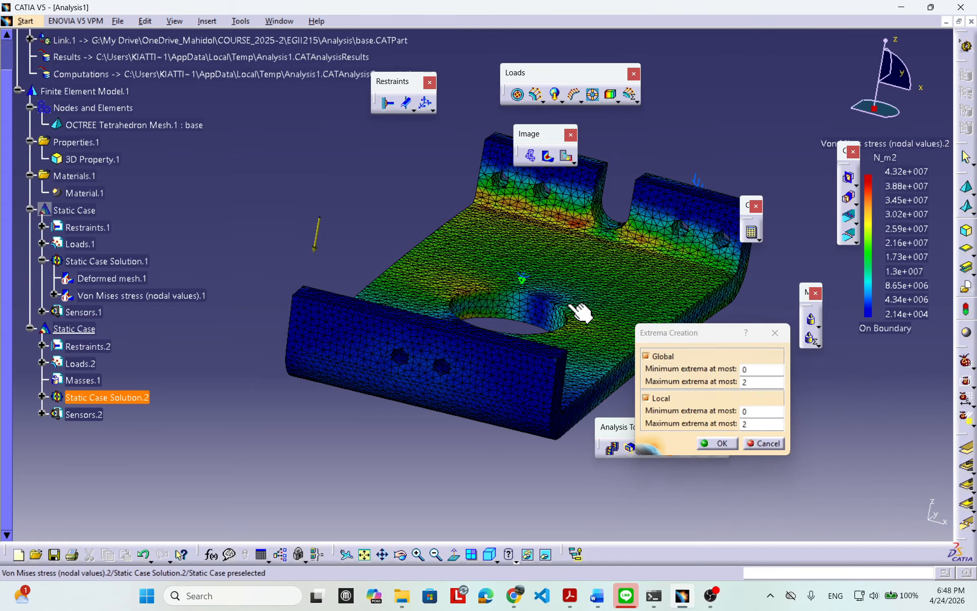
pyautogui.moveTo(580, 311); pyautogui.dragTo(414, 300, button='middle')
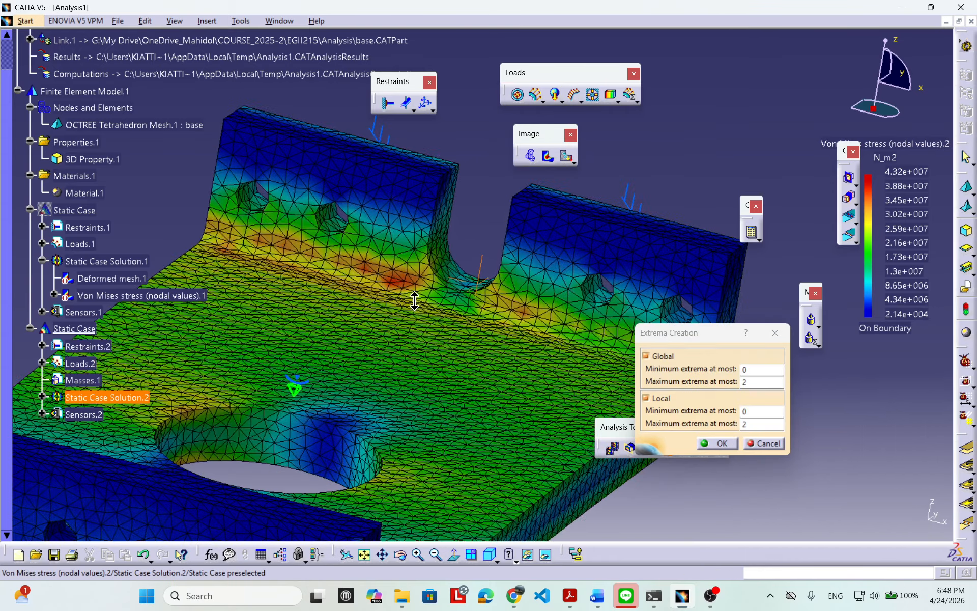
pyautogui.moveTo(422, 337); pyautogui.dragTo(403, 264, button='middle')
pyautogui.click(717, 443)
pyautogui.moveTo(312, 300); pyautogui.dragTo(472, 357, button='middle')
pyautogui.moveTo(371, 244); pyautogui.dragTo(279, 358, button='middle')
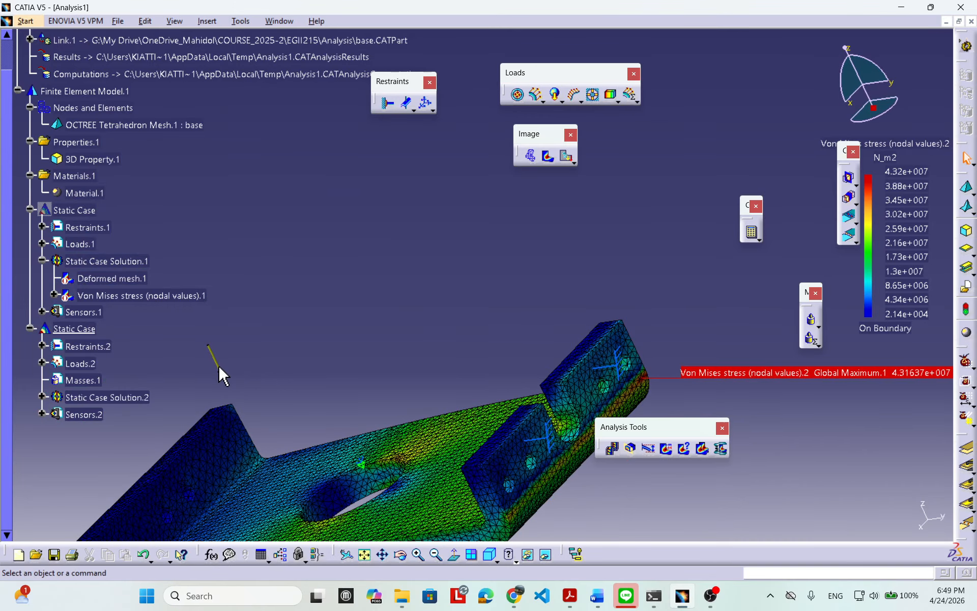
pyautogui.moveTo(356, 371); pyautogui.dragTo(585, 452, button='middle')
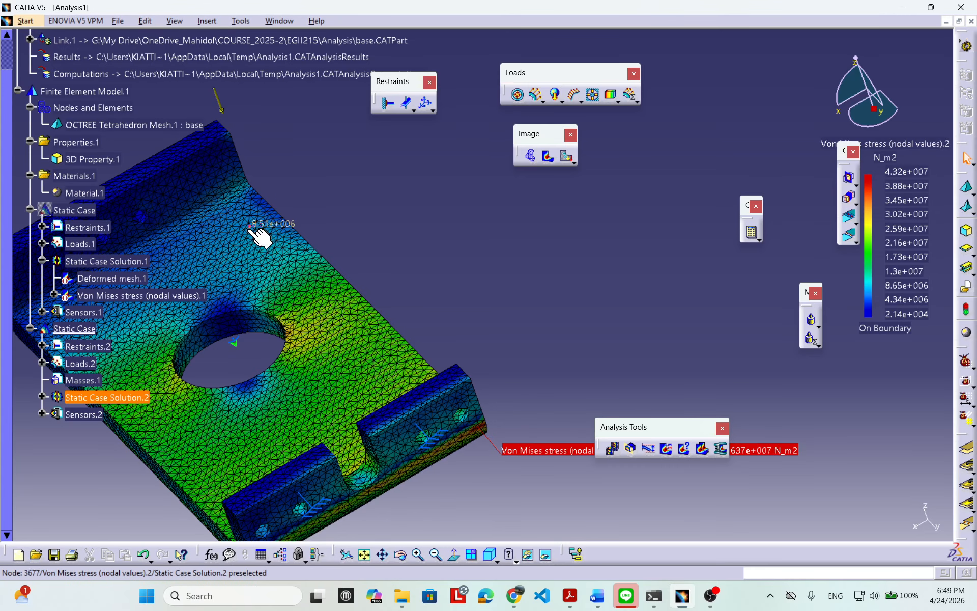
pyautogui.moveTo(262, 229); pyautogui.dragTo(299, 249, button='middle')
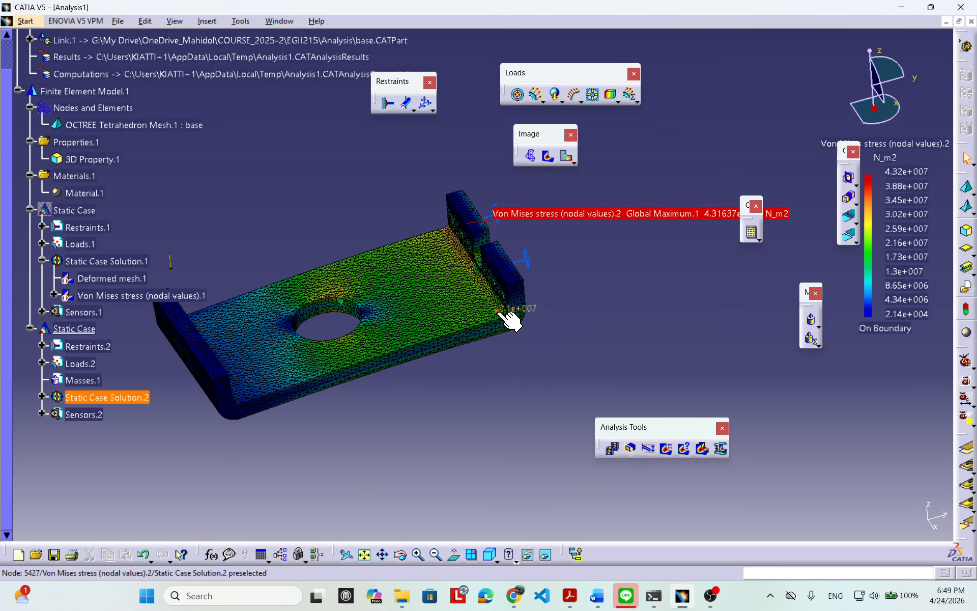
pyautogui.moveTo(469, 337); pyautogui.dragTo(503, 326, button='middle')
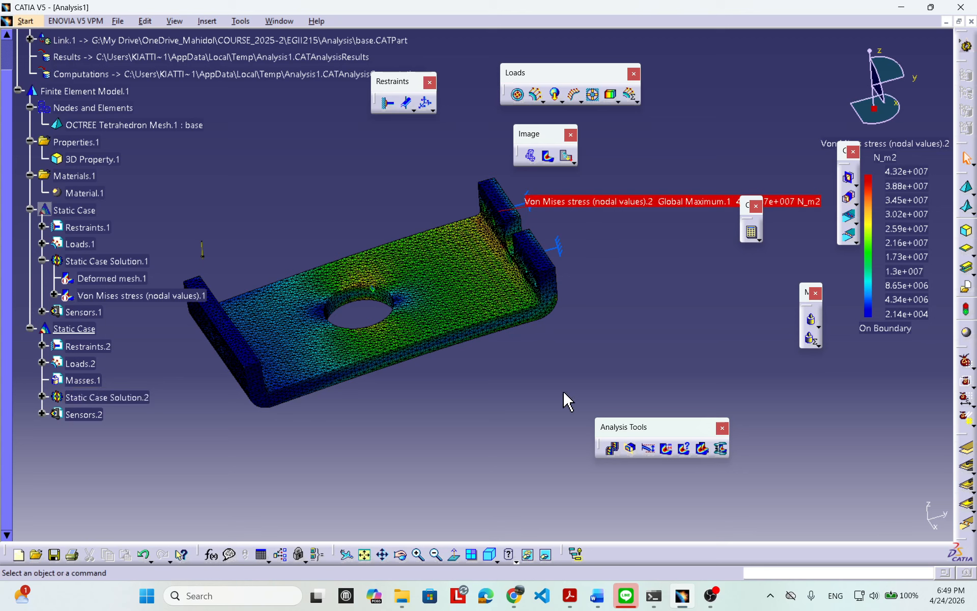
# Read the information report of the second case's Von Mises stress image, checking the extrema values and the steel's yield strength
pyautogui.click(684, 449)
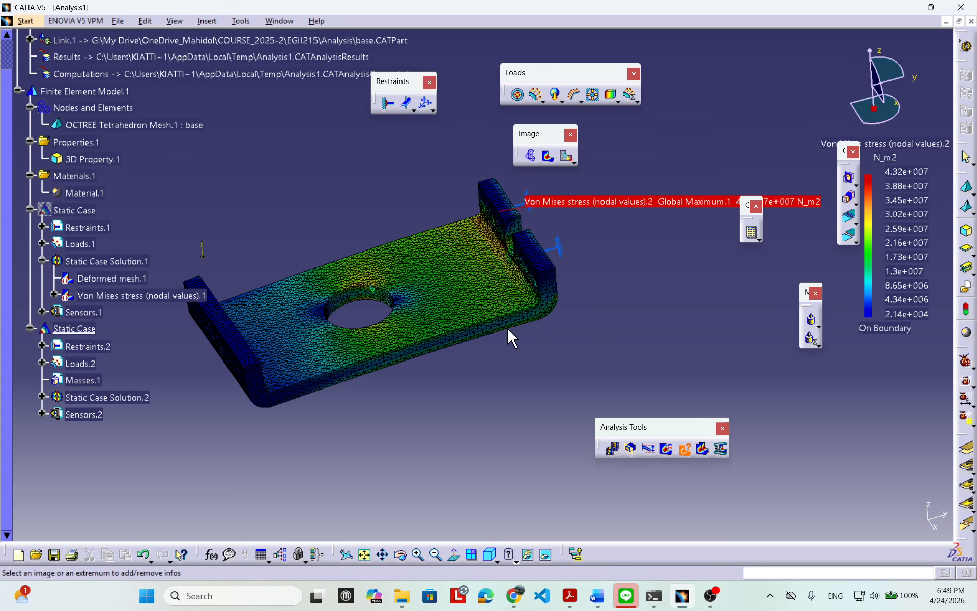
pyautogui.click(43, 397)
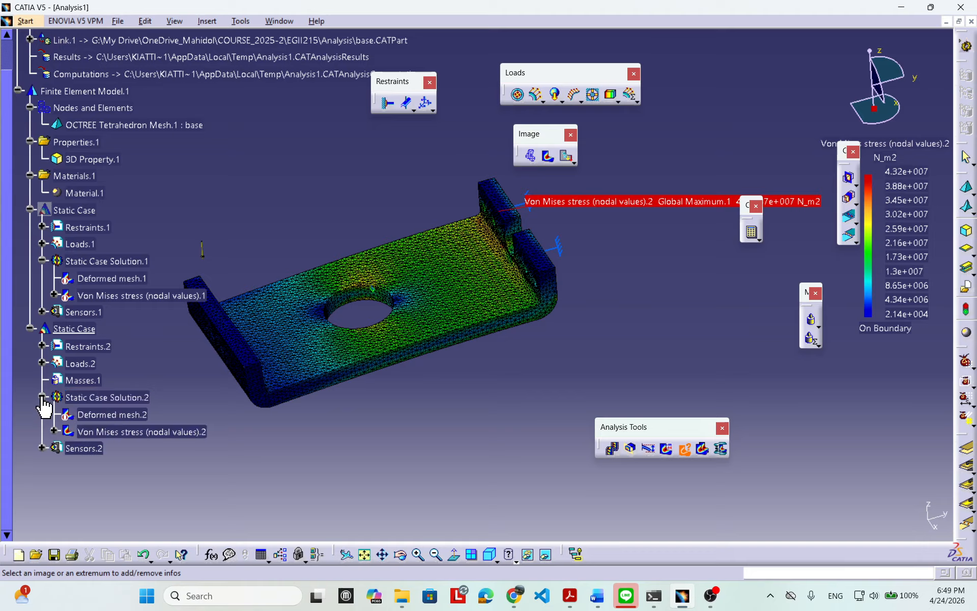
pyautogui.click(153, 433)
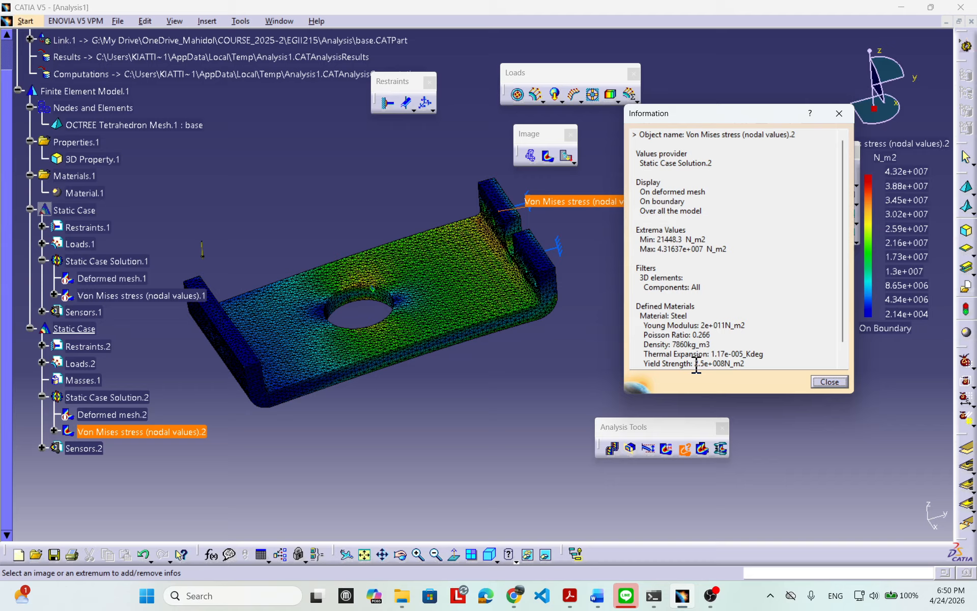
pyautogui.click(742, 606)
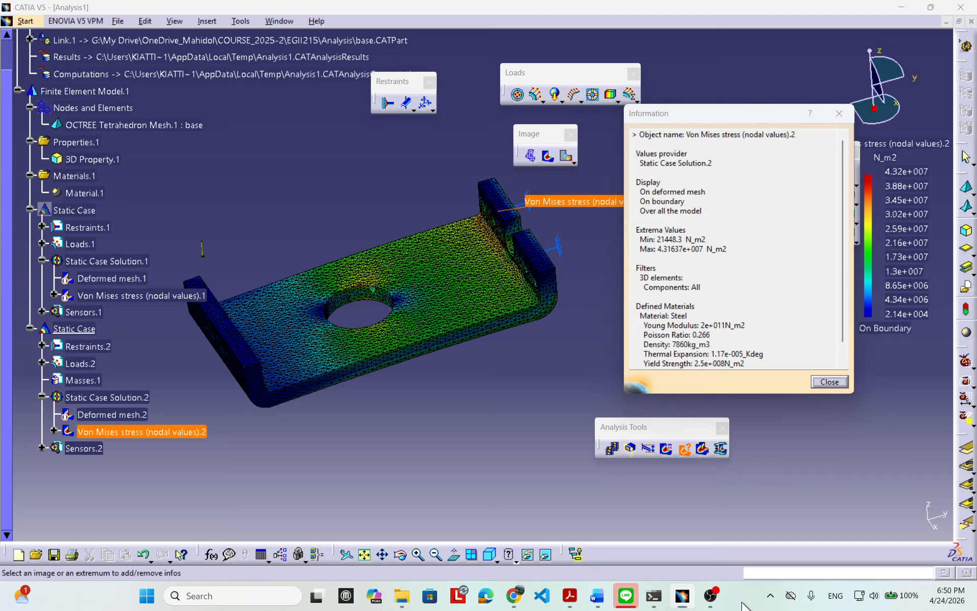
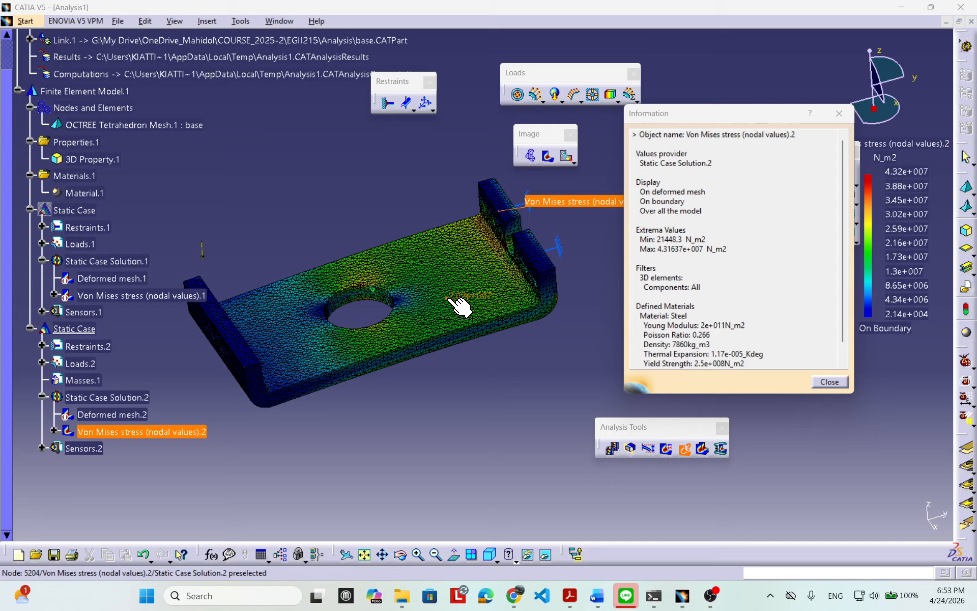
pyautogui.click(827, 380)
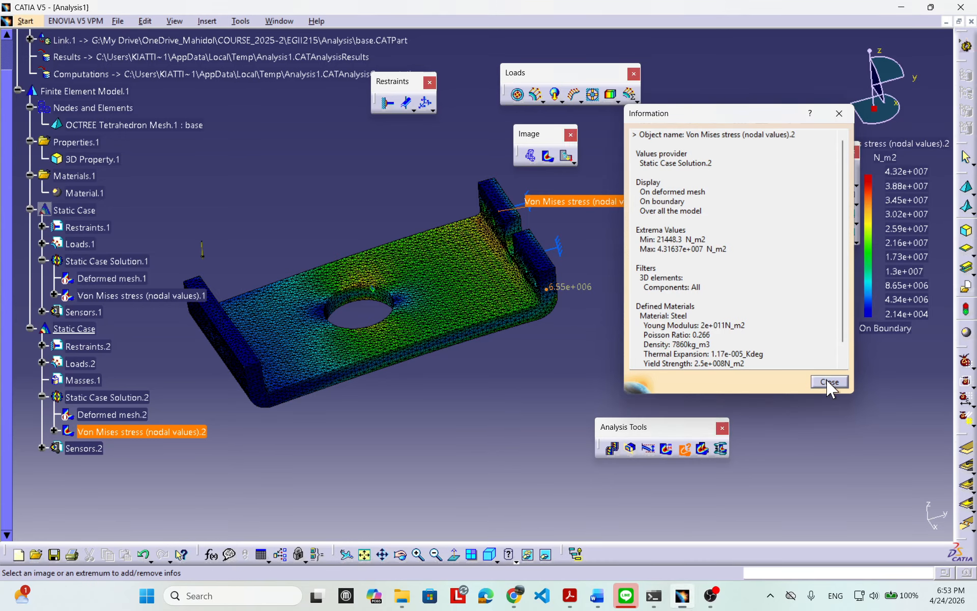
pyautogui.click(828, 381)
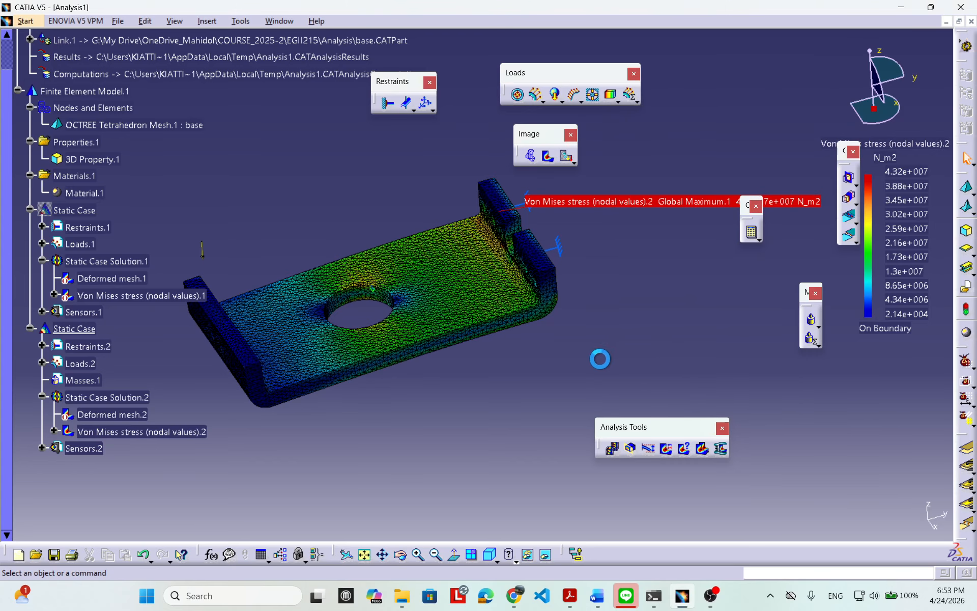
# Examine the Von Mises stress distribution from the unslotted flange across the central hole to the slotted flange's bend
pyautogui.scroll(-1, 486, 354)
pyautogui.moveTo(486, 354); pyautogui.dragTo(470, 328, button='middle')
pyautogui.moveTo(377, 340); pyautogui.dragTo(470, 328, button='middle')
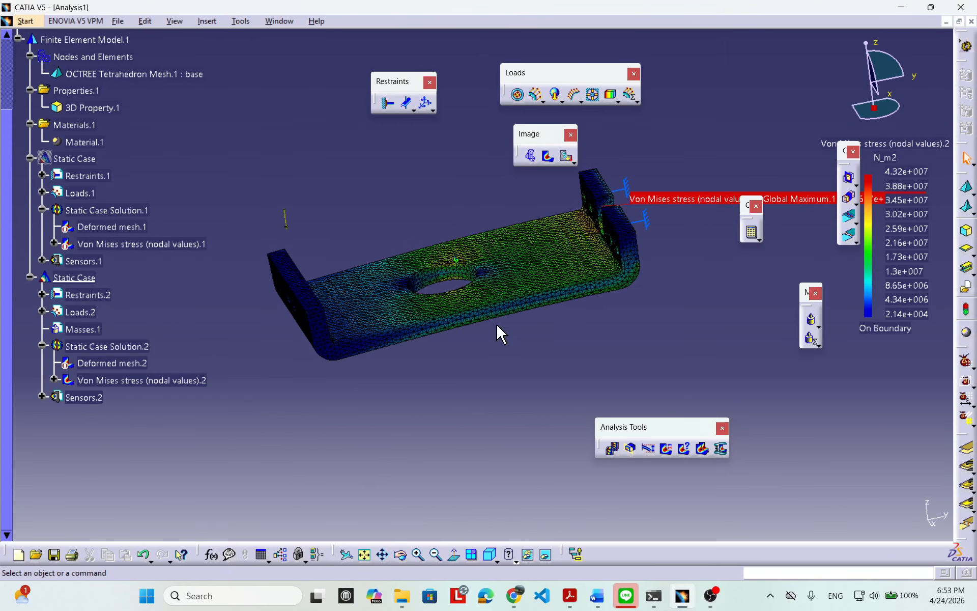
pyautogui.moveTo(506, 365); pyautogui.dragTo(520, 364, button='middle')
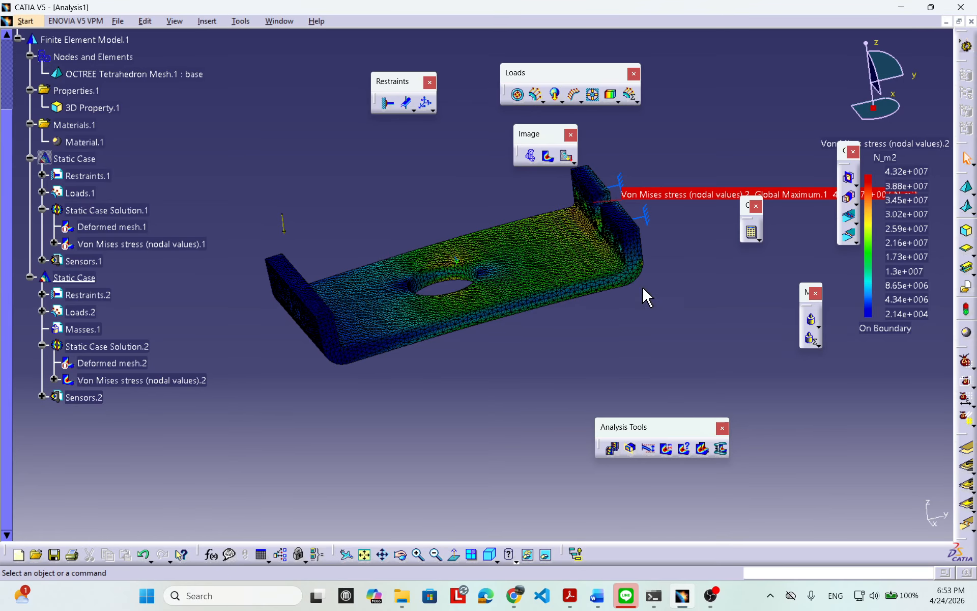
pyautogui.moveTo(582, 279); pyautogui.dragTo(550, 329, button='middle')
pyautogui.moveTo(441, 333); pyautogui.dragTo(475, 313, button='middle')
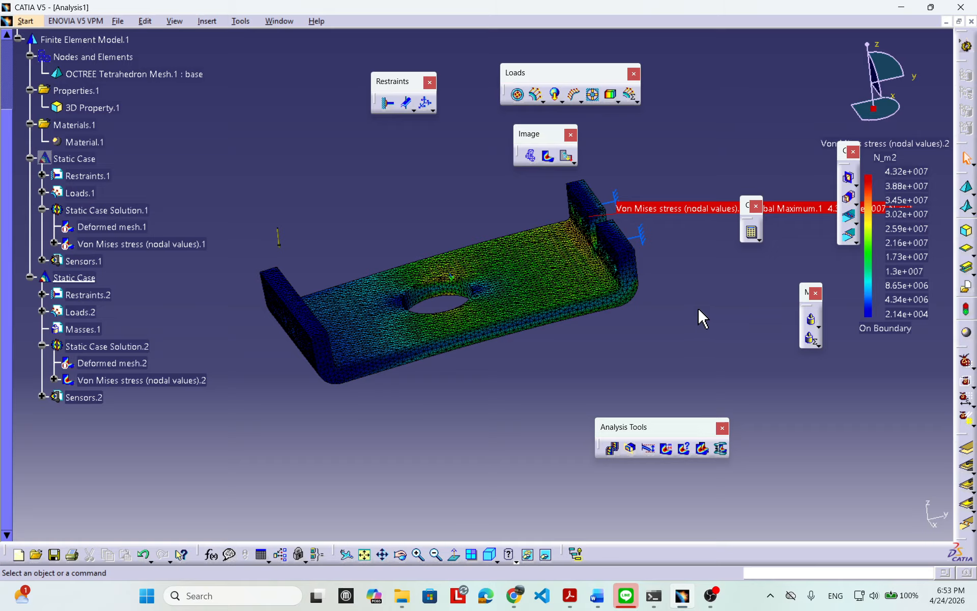
pyautogui.moveTo(656, 320); pyautogui.dragTo(560, 382, button='middle')
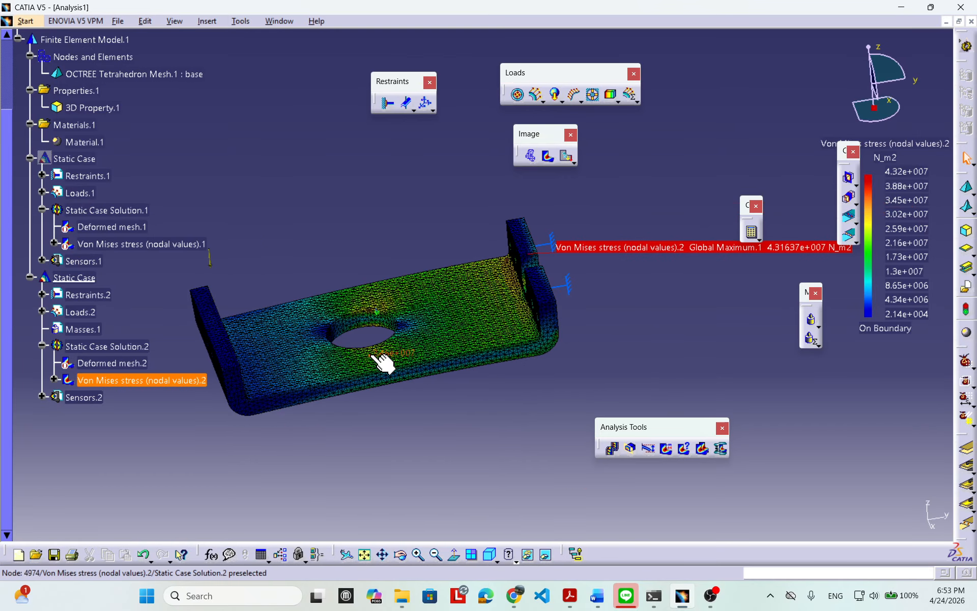
pyautogui.moveTo(384, 362); pyautogui.dragTo(326, 356, button='middle')
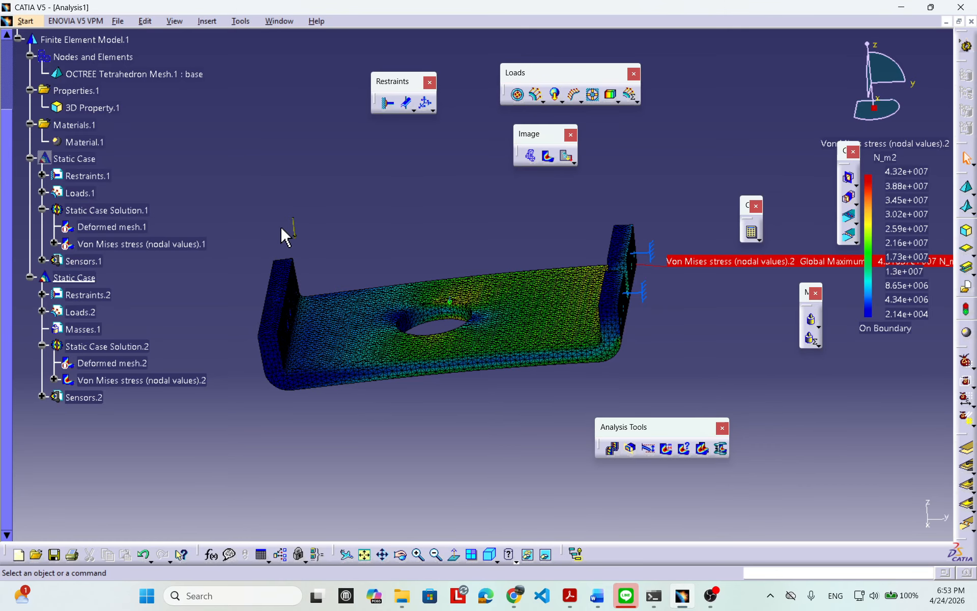
pyautogui.moveTo(432, 320); pyautogui.dragTo(566, 318, button='middle')
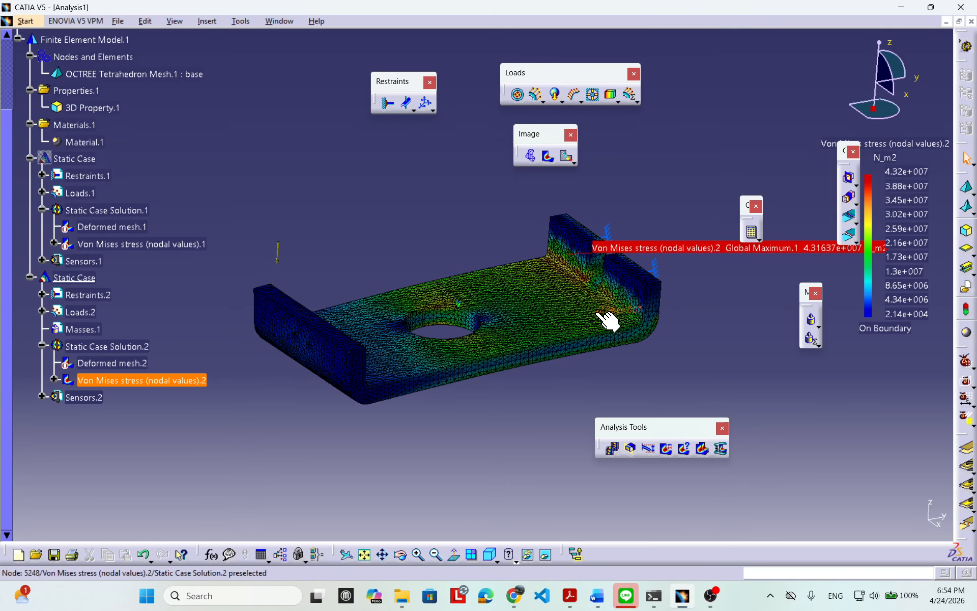
pyautogui.click(610, 366)
pyautogui.moveTo(611, 366); pyautogui.dragTo(544, 394, button='middle')
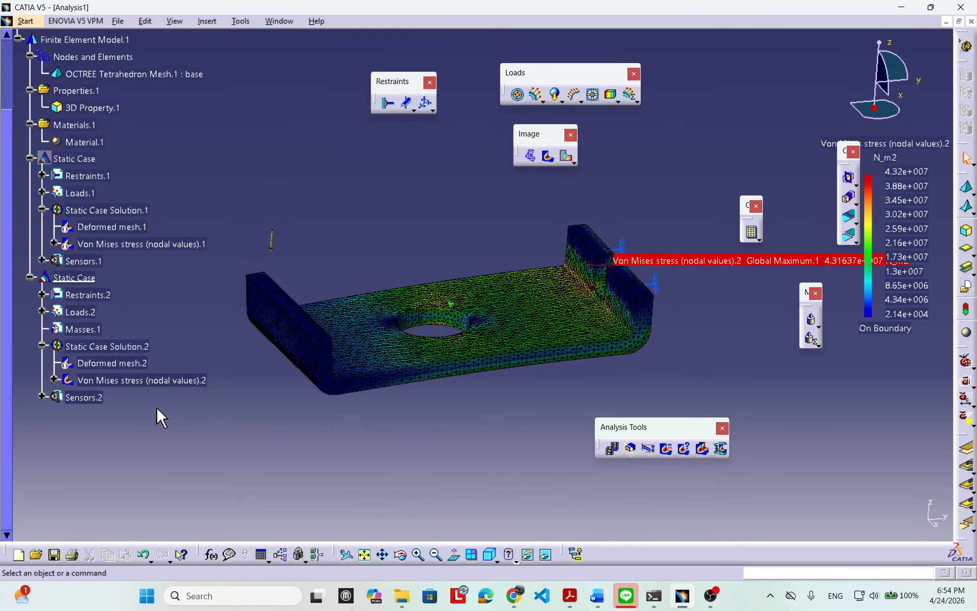
# Display the second case's translational displacement vectors and view the part from the side
pyautogui.click(566, 155)
pyautogui.moveTo(499, 363); pyautogui.dragTo(387, 356, button='middle')
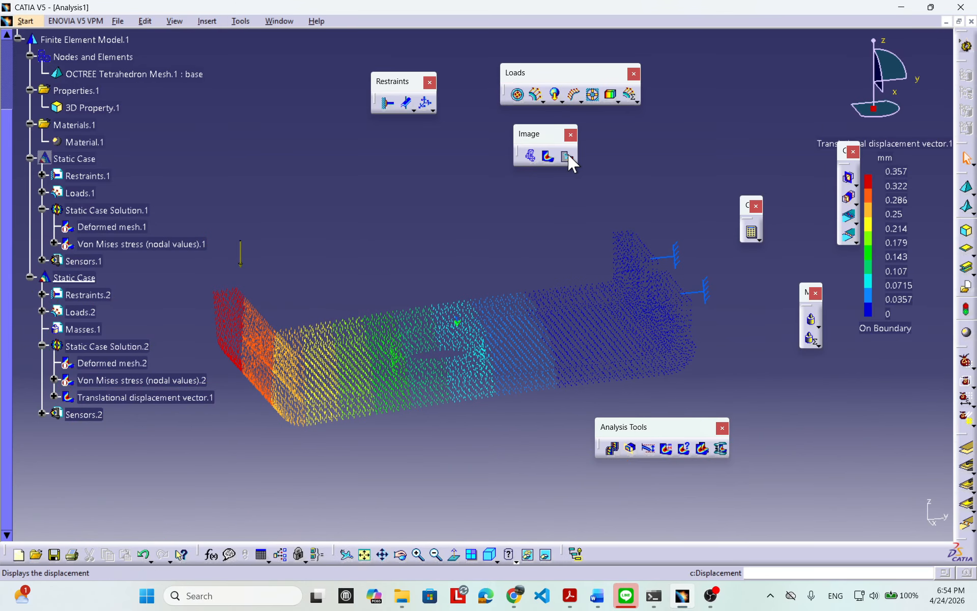
pyautogui.moveTo(518, 305)
pyautogui.mouseDown(button='middle')
pyautogui.moveTo(547, 271)
pyautogui.moveTo(480, 293)
pyautogui.moveTo(406, 280)
pyautogui.moveTo(436, 295)
pyautogui.moveTo(441, 272)
pyautogui.moveTo(493, 296)
pyautogui.moveTo(510, 322)
pyautogui.mouseUp(button='middle')
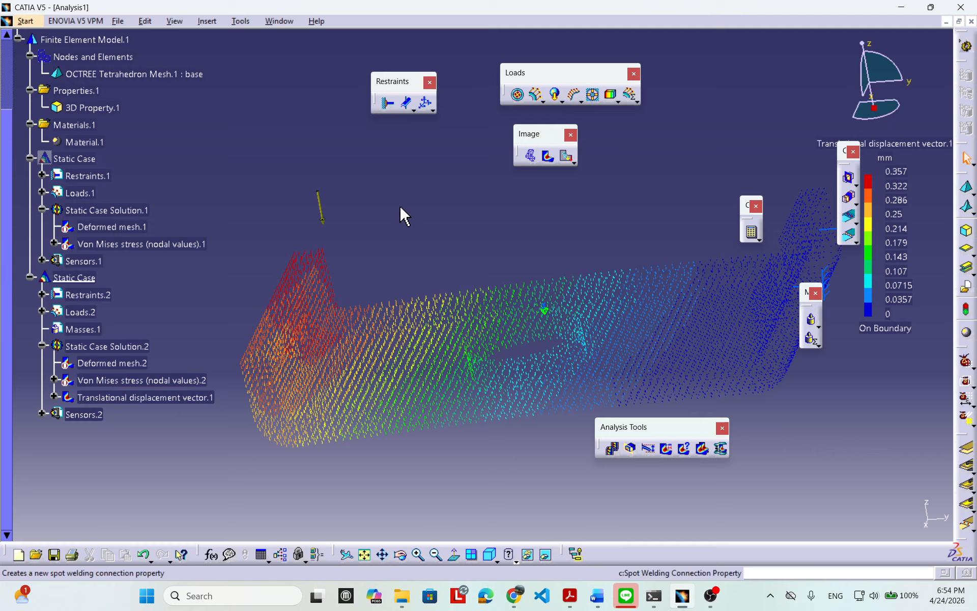
pyautogui.moveTo(401, 211)
pyautogui.mouseDown(button='middle')
pyautogui.moveTo(371, 258)
pyautogui.moveTo(388, 197)
pyautogui.moveTo(392, 221)
pyautogui.mouseUp(button='middle')
pyautogui.moveTo(303, 309); pyautogui.dragTo(711, 222, button='middle')
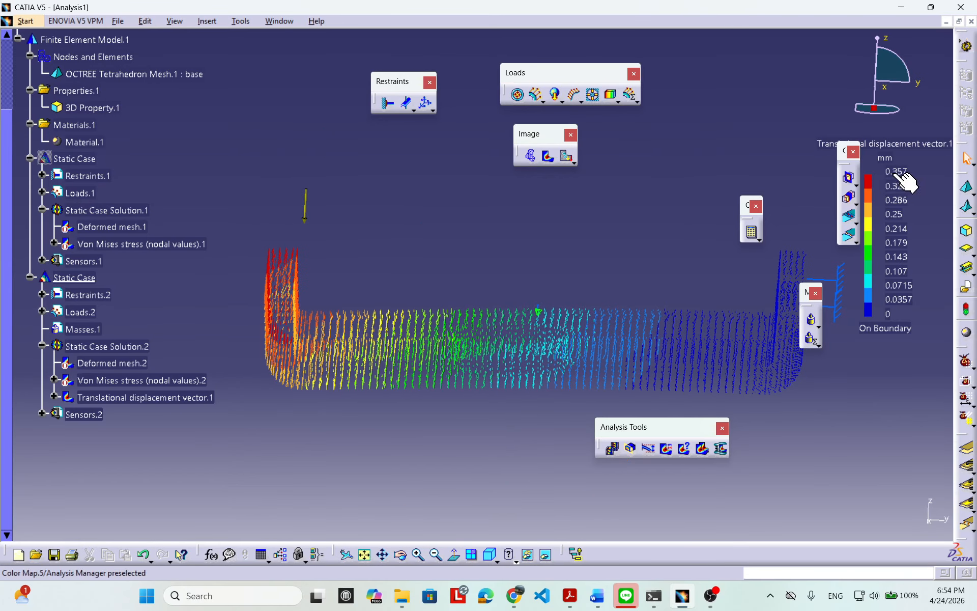
# Examine the displacement vectors against the colour scale, from the loaded unslotted flange to the restrained slotted flange
pyautogui.moveTo(674, 261); pyautogui.dragTo(615, 283, button='middle')
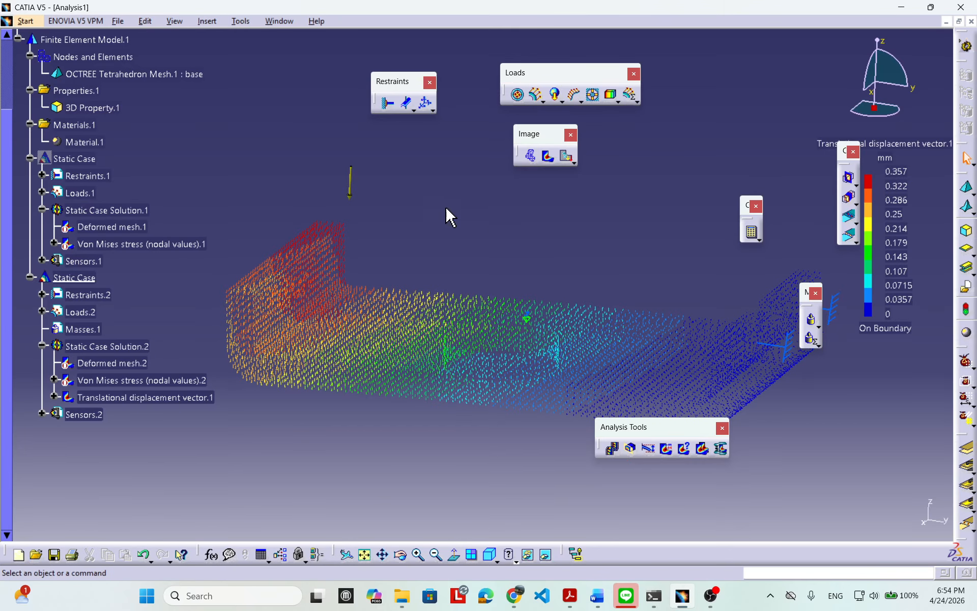
pyautogui.moveTo(563, 256); pyautogui.dragTo(448, 237, button='middle')
pyautogui.moveTo(417, 225)
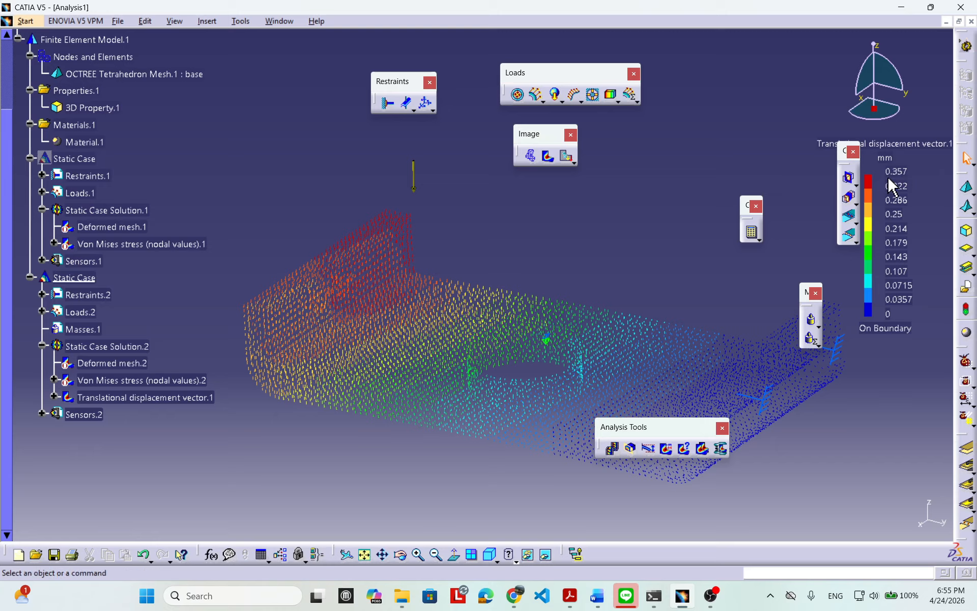
pyautogui.moveTo(502, 383)
pyautogui.click(565, 351)
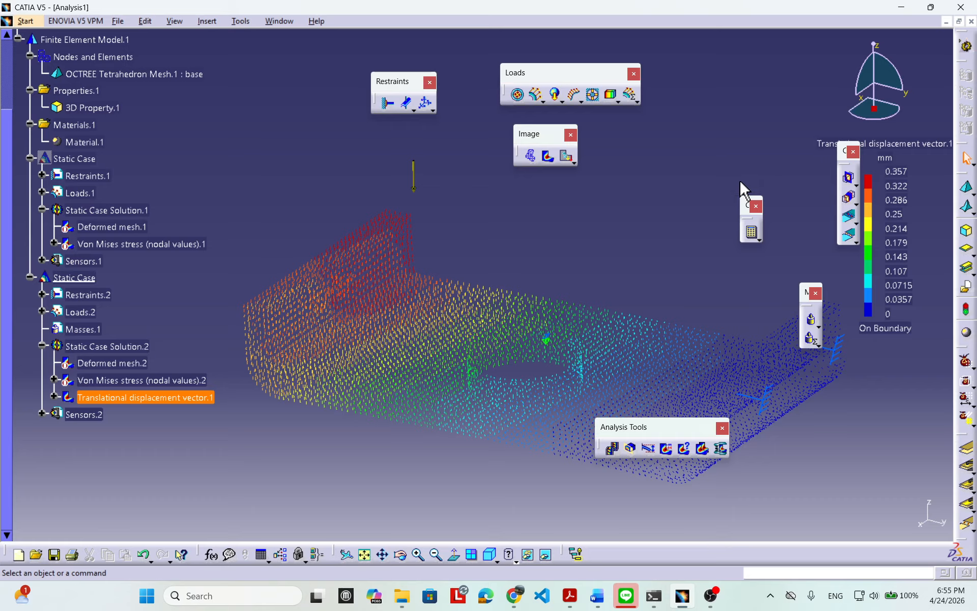
pyautogui.click(923, 180)
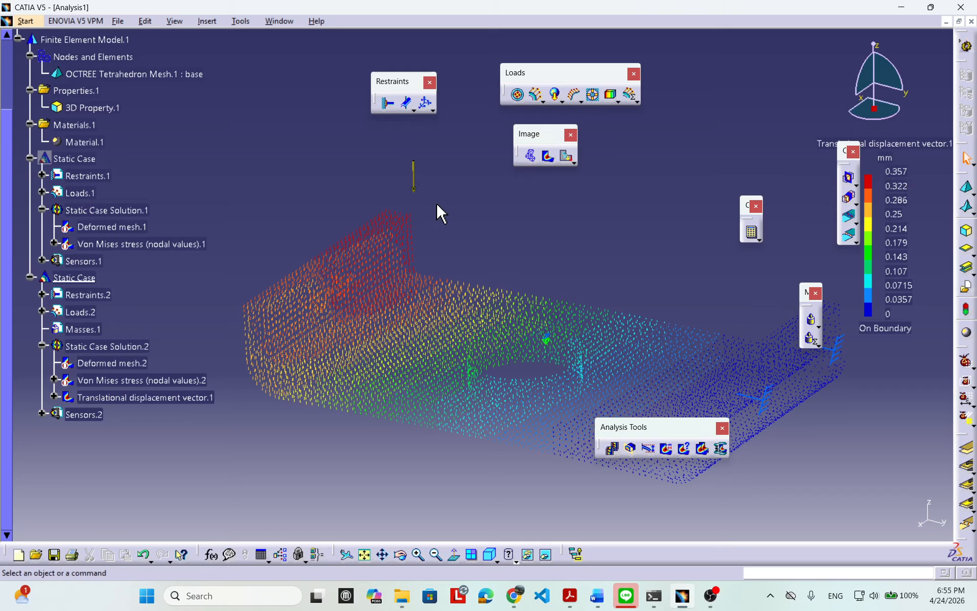
pyautogui.click(426, 219)
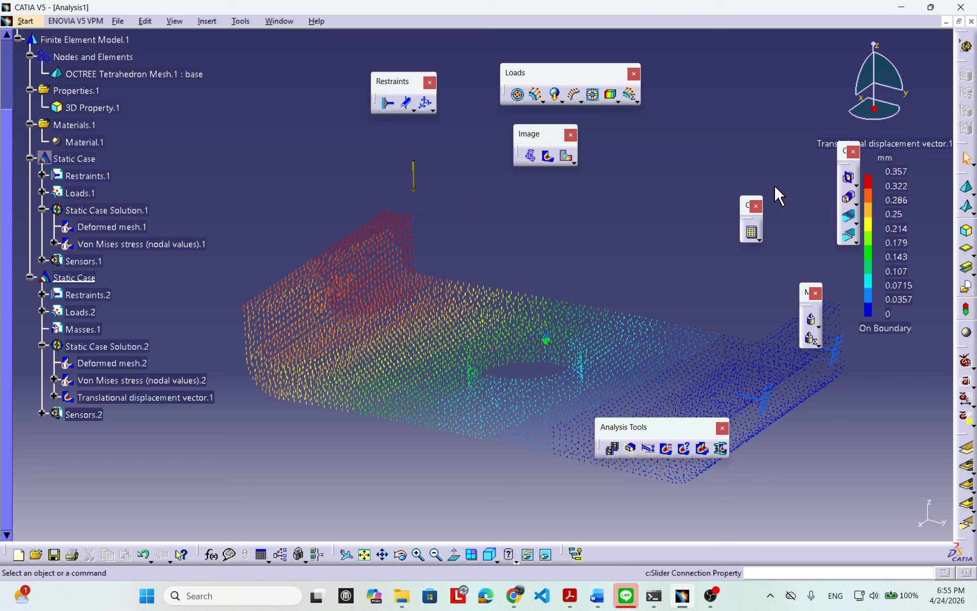
pyautogui.moveTo(582, 245)
pyautogui.mouseDown(button='middle')
pyautogui.moveTo(575, 212)
pyautogui.moveTo(571, 247)
pyautogui.mouseUp(button='middle')
pyautogui.click(576, 211)
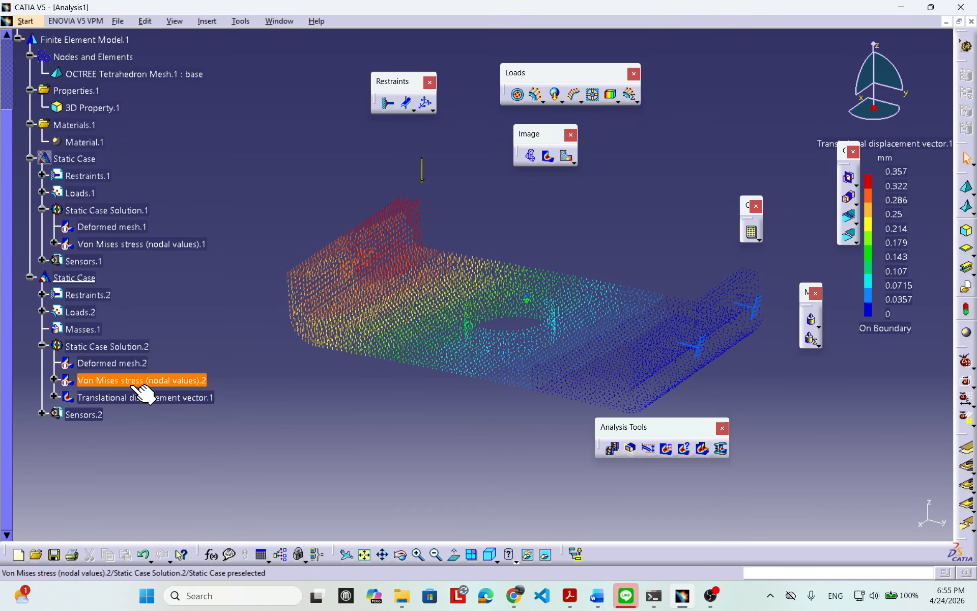
# Deactivate the translational displacement vector image and reactivate the second case's Von Mises stress image
pyautogui.rightClick(151, 397)
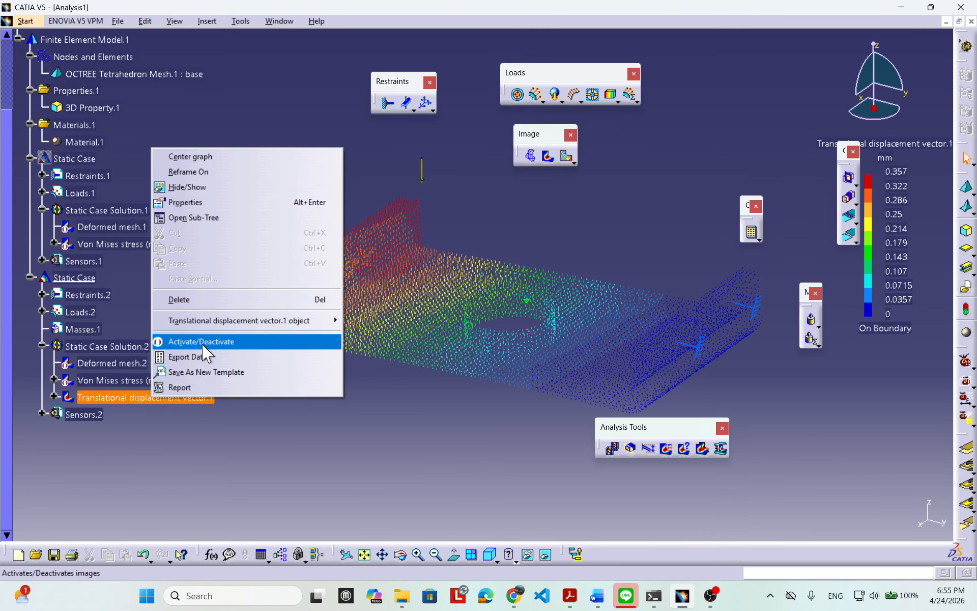
pyautogui.click(203, 342)
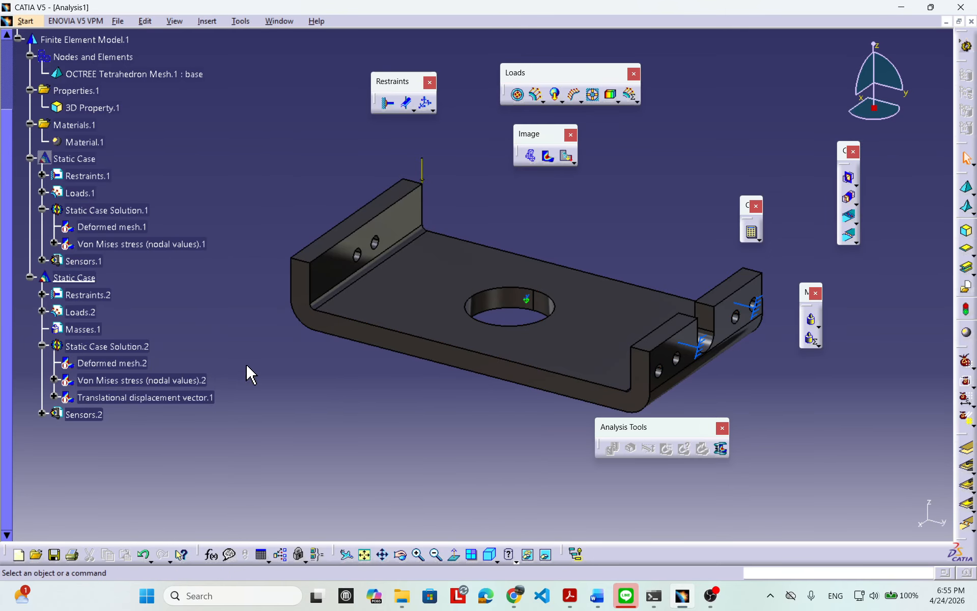
pyautogui.rightClick(175, 382)
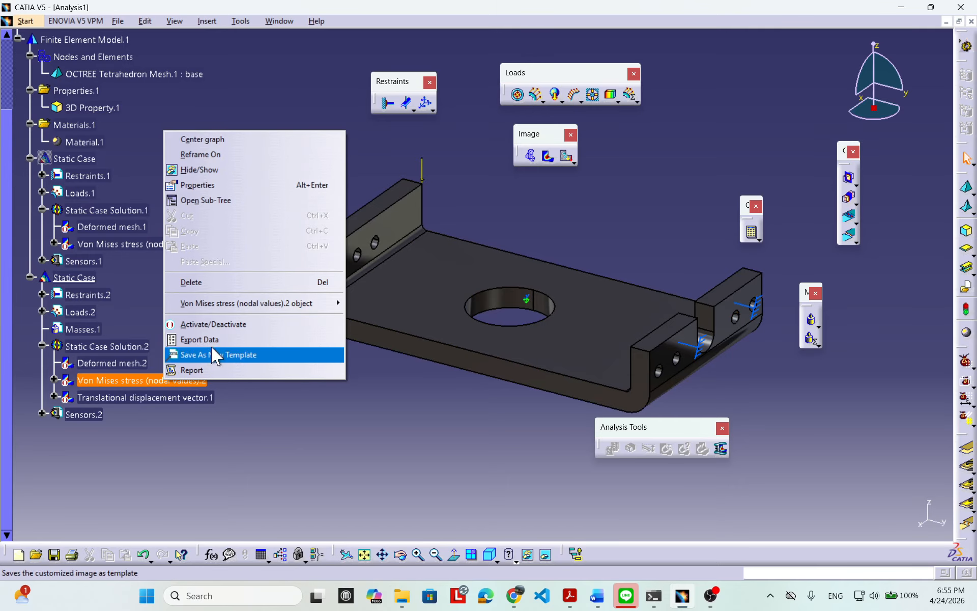
pyautogui.click(209, 324)
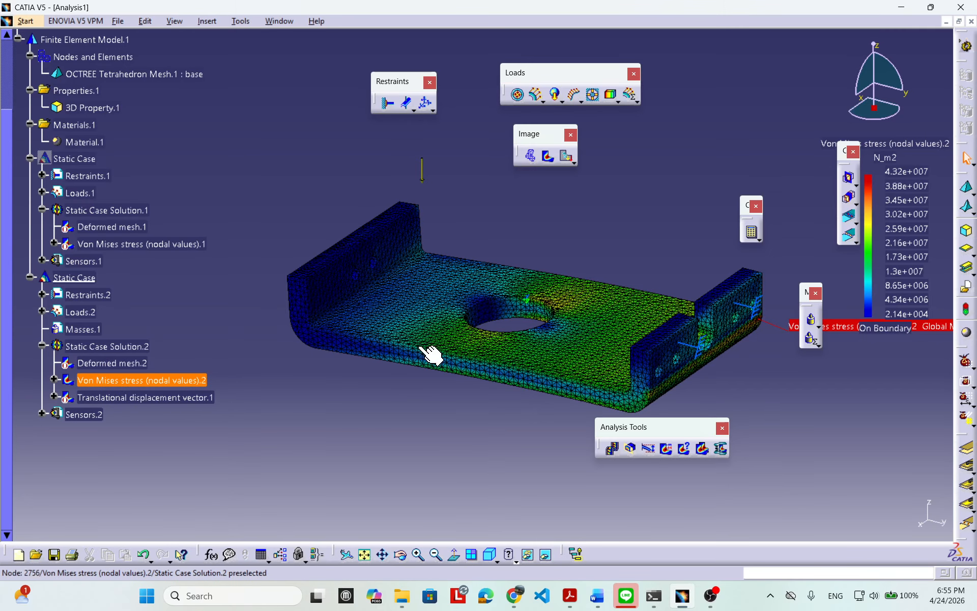
pyautogui.moveTo(283, 395); pyautogui.dragTo(481, 376, button='middle')
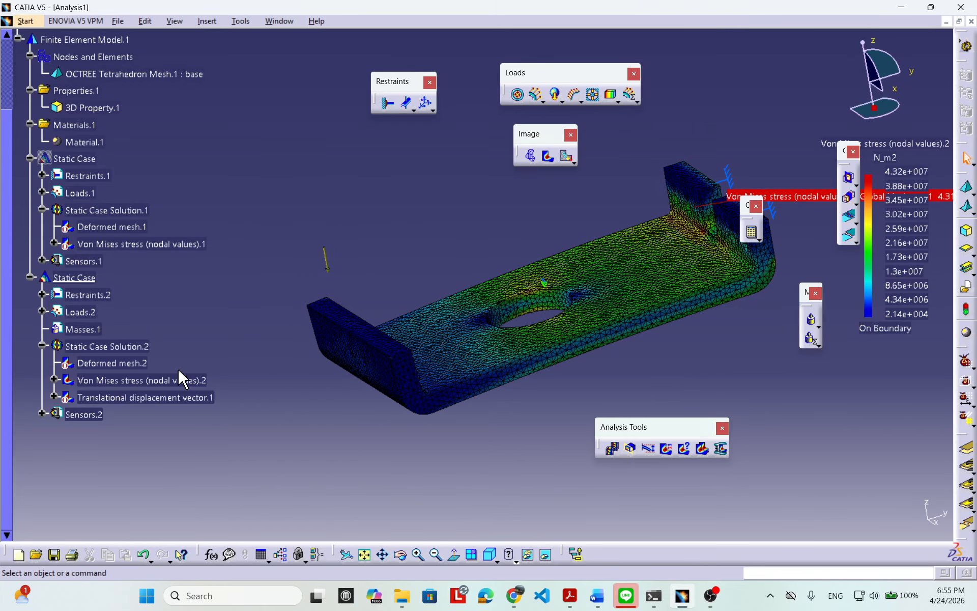
# Activate the second static case's deformed mesh image and deactivate its Von Mises stress image
pyautogui.rightClick(126, 364)
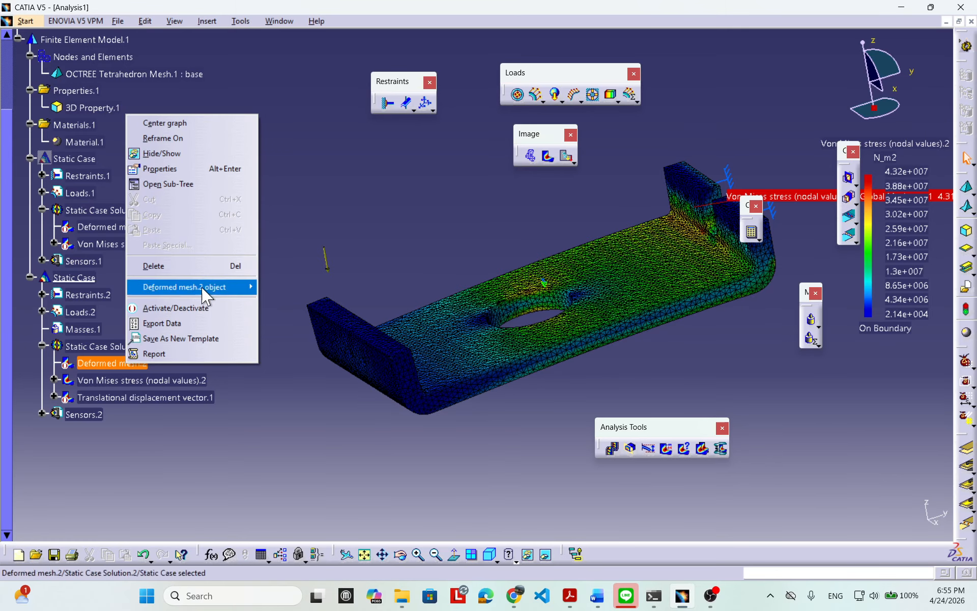
pyautogui.click(193, 307)
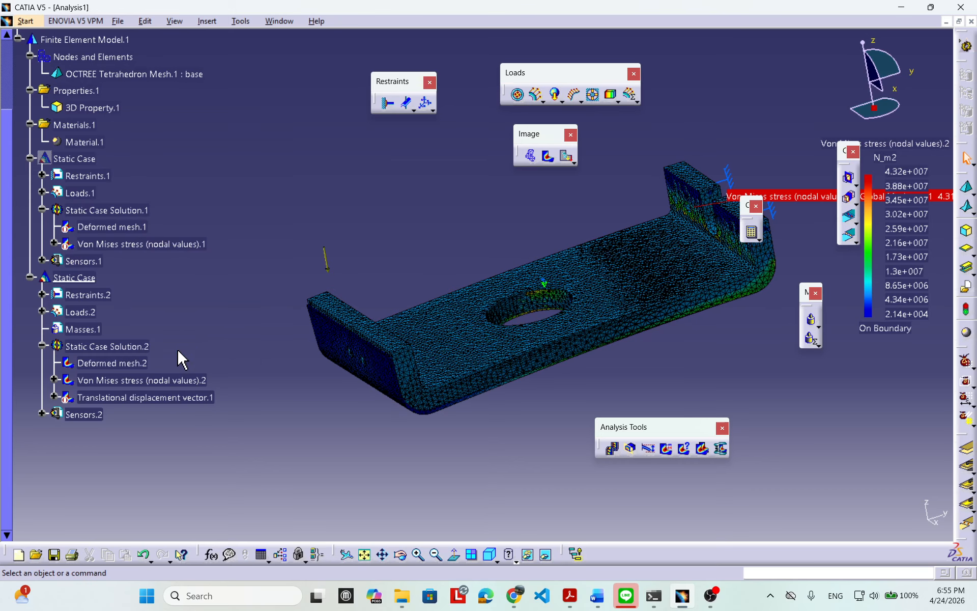
pyautogui.rightClick(160, 380)
pyautogui.click(192, 327)
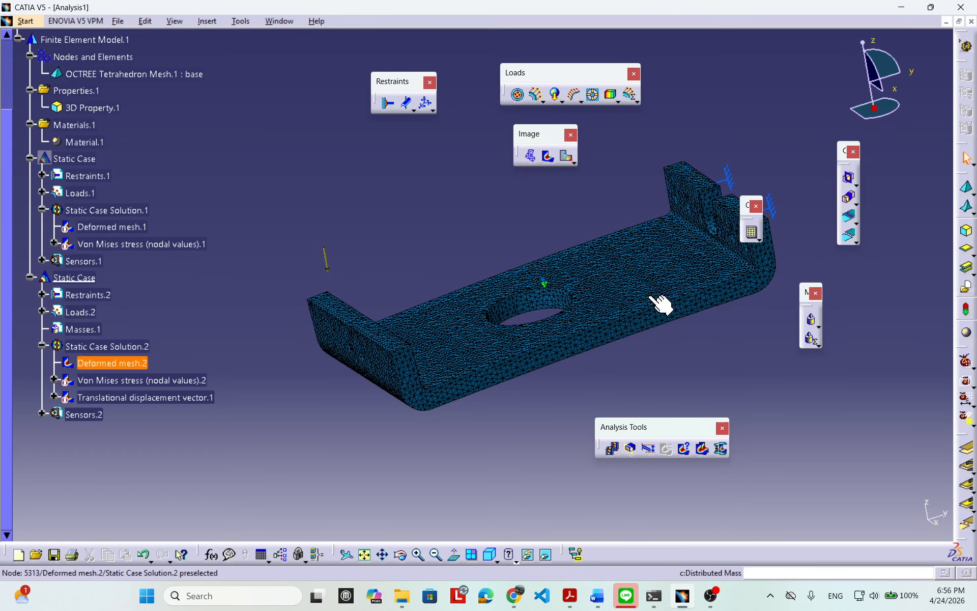
# Try an amplification scaling factor of 30.445 on the second case's deformed mesh, then settle on a factor of 15.866
pyautogui.click(136, 363)
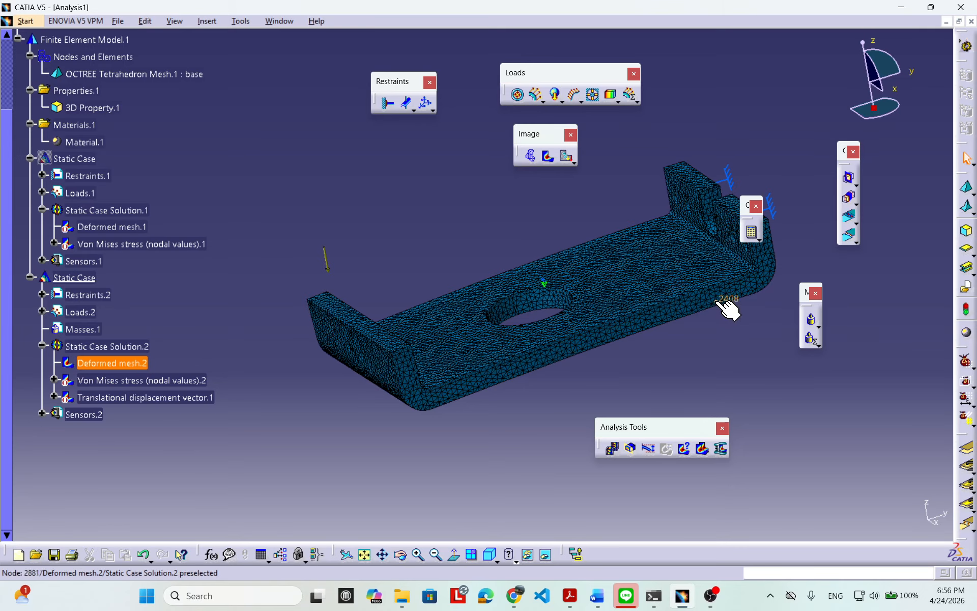
pyautogui.moveTo(730, 306); pyautogui.dragTo(434, 360, button='middle')
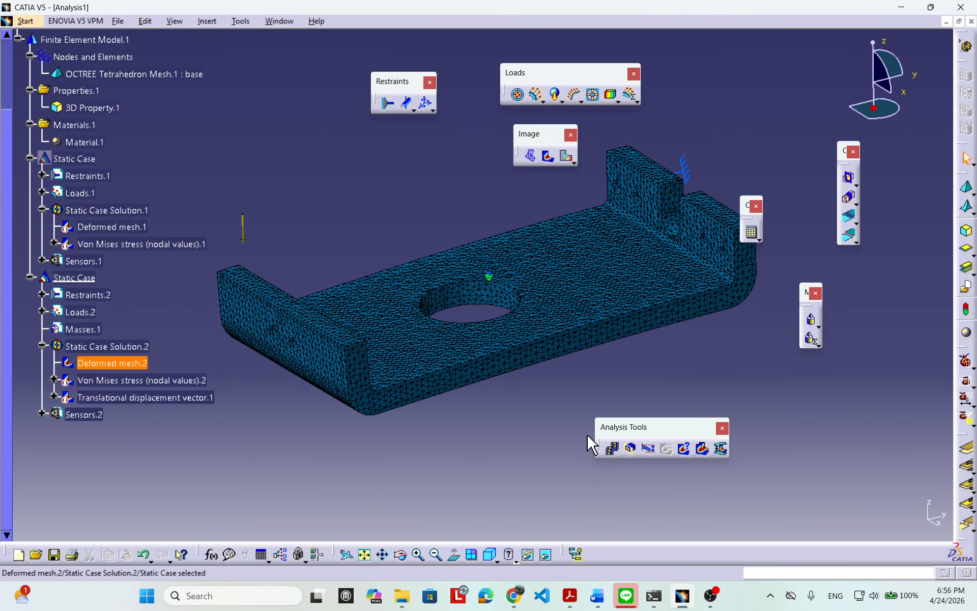
pyautogui.moveTo(550, 351); pyautogui.dragTo(547, 333, button='middle')
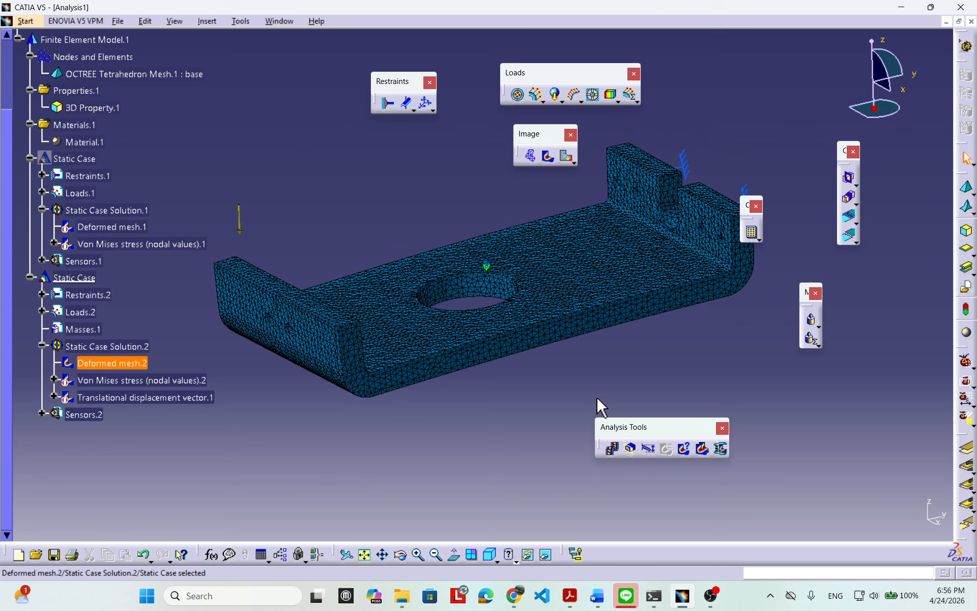
pyautogui.click(650, 448)
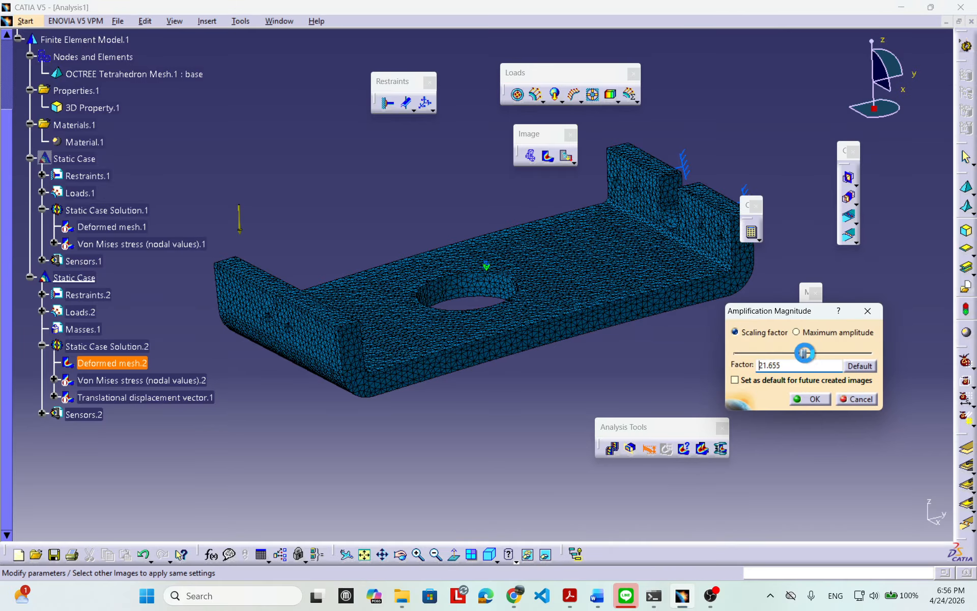
pyautogui.moveTo(804, 353); pyautogui.dragTo(831, 352)
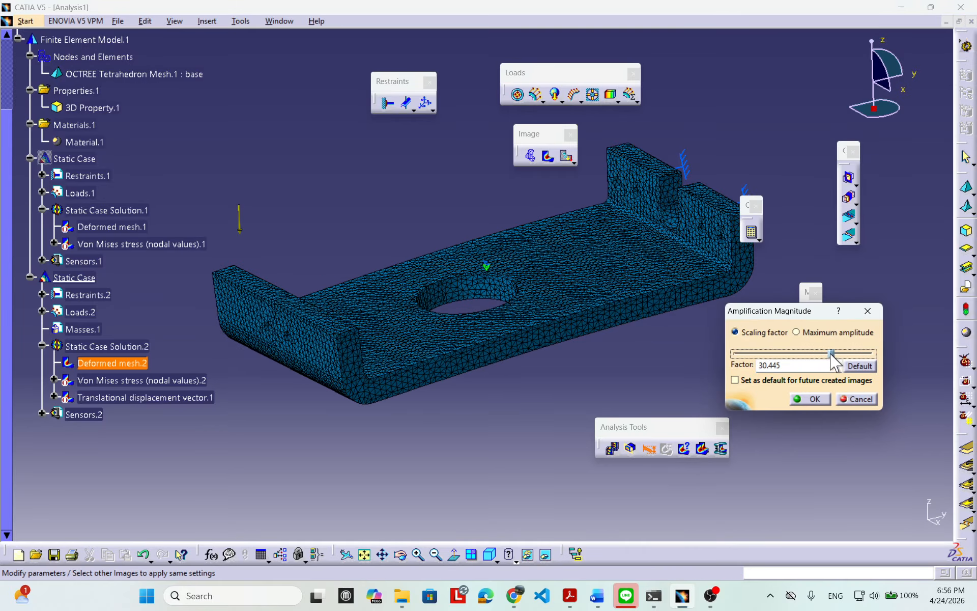
pyautogui.moveTo(626, 349); pyautogui.dragTo(529, 331, button='middle')
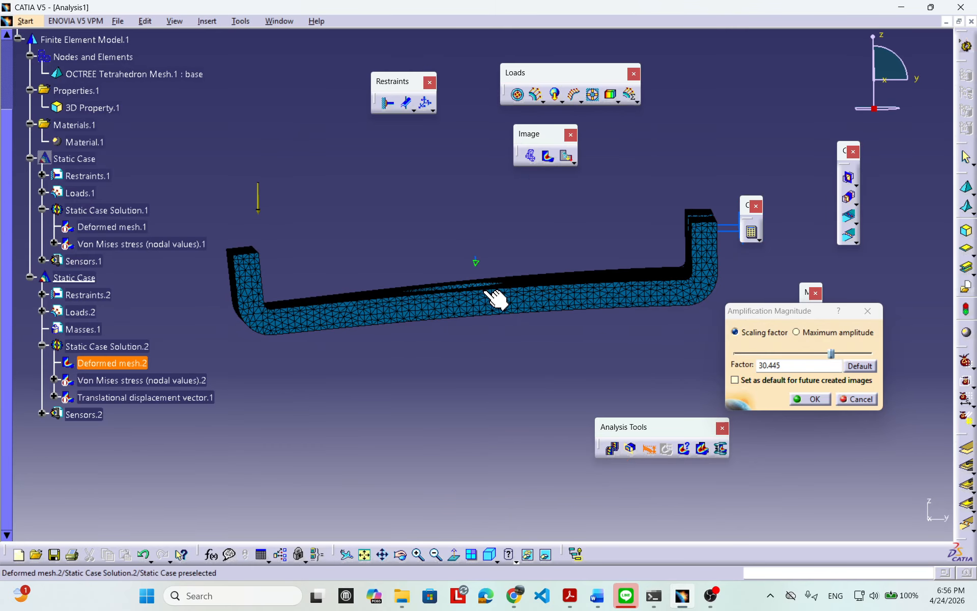
pyautogui.moveTo(298, 309); pyautogui.dragTo(357, 321, button='middle')
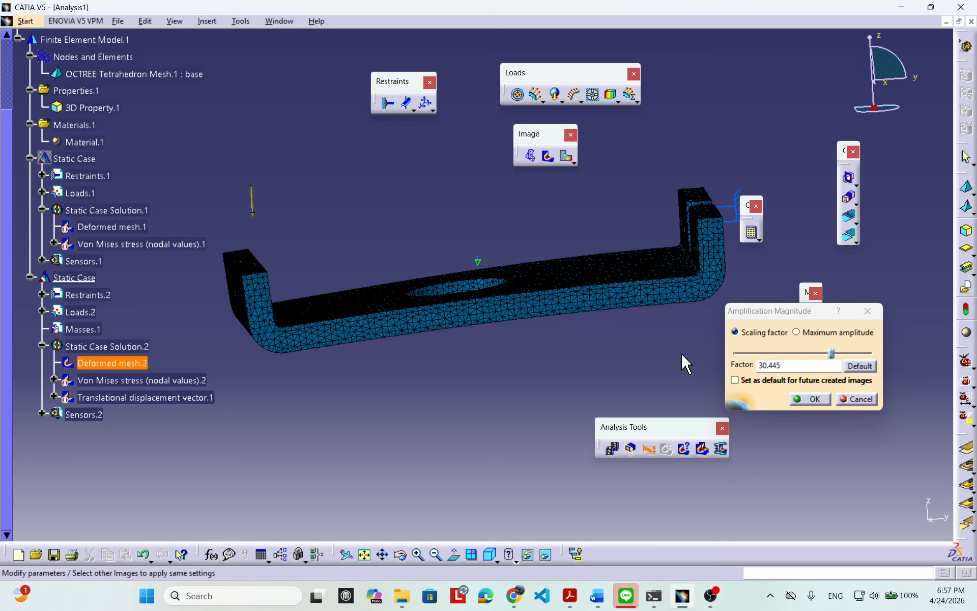
pyautogui.moveTo(830, 351); pyautogui.dragTo(785, 356)
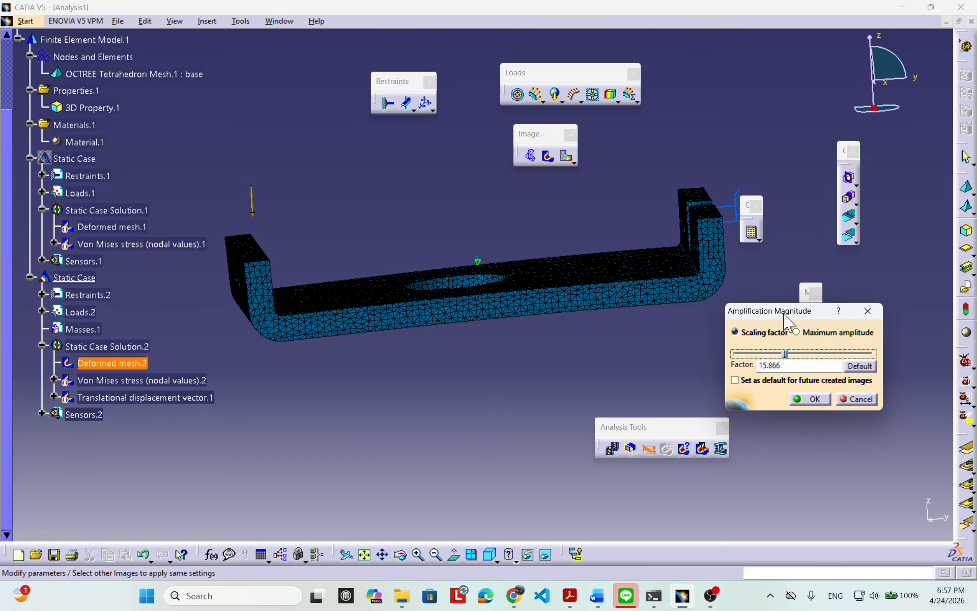
pyautogui.click(814, 399)
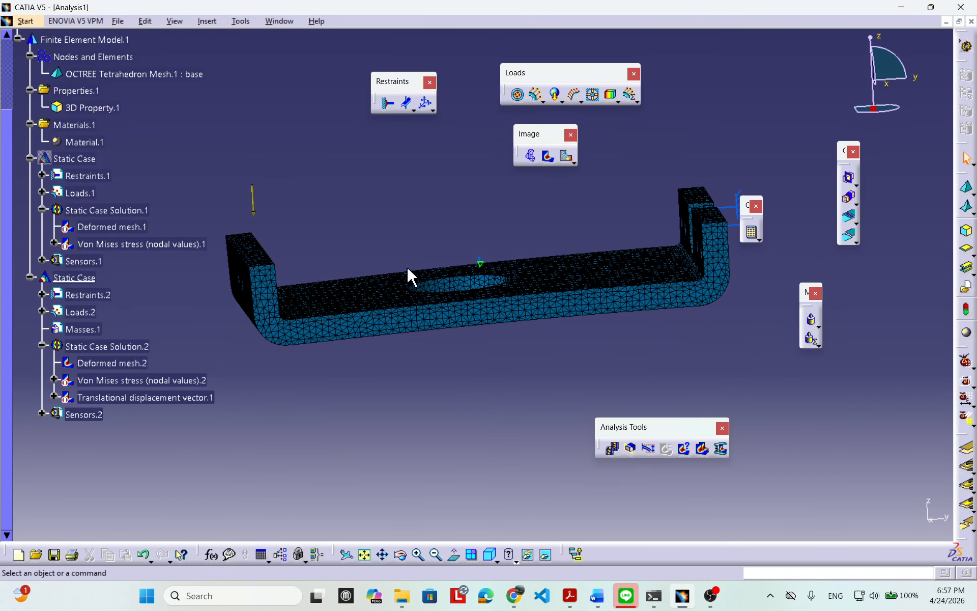
# Expand the second case's loads and restraints and examine the file links of the analysis results and computations
pyautogui.click(42, 311)
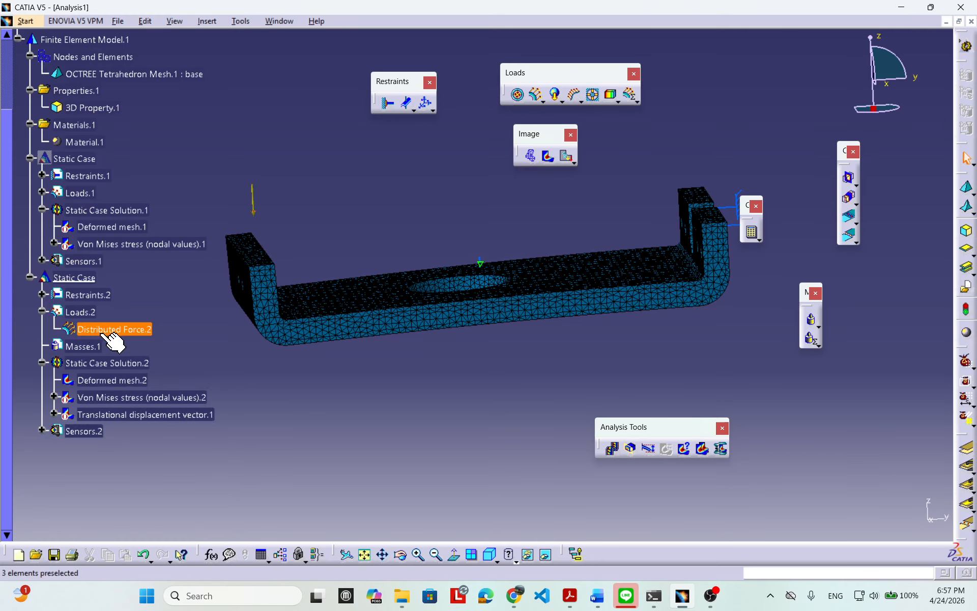
pyautogui.click(41, 295)
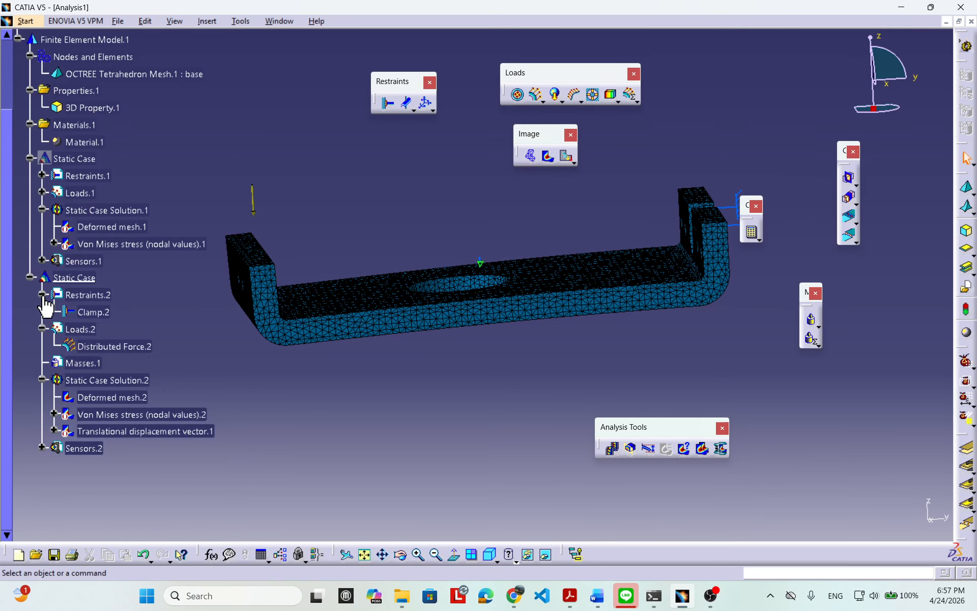
pyautogui.scroll(5, 179, 183)
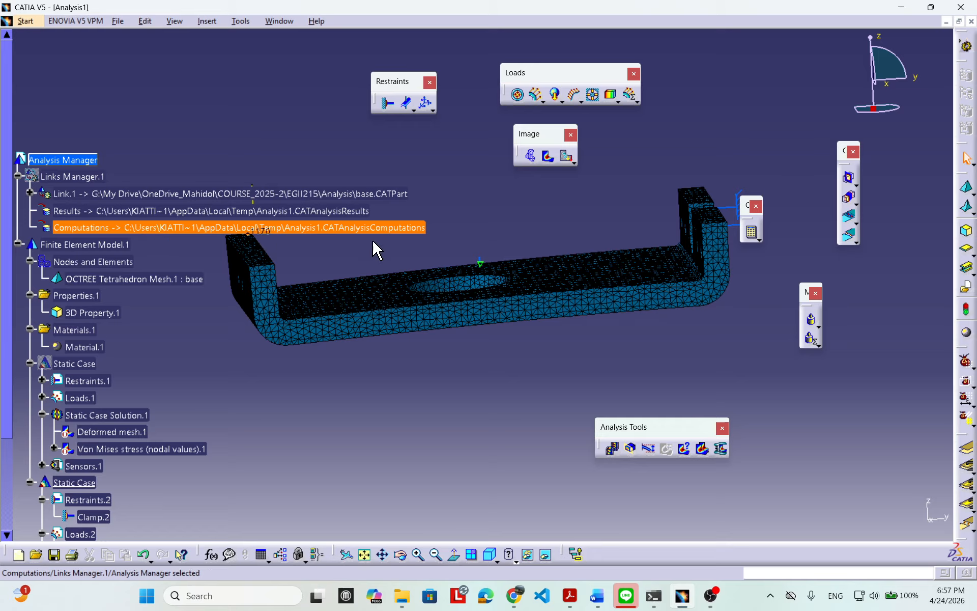
pyautogui.moveTo(407, 261); pyautogui.dragTo(420, 315, button='middle')
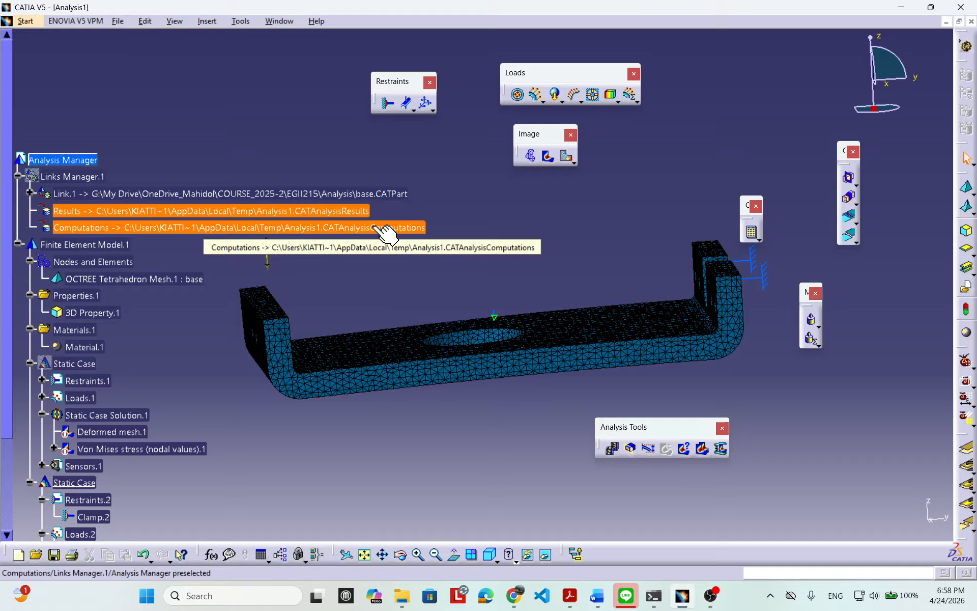
# Assign Analysis1.CATAnalysis to be saved in the EGII215 Analysis folder using Save Management
pyautogui.click(119, 23)
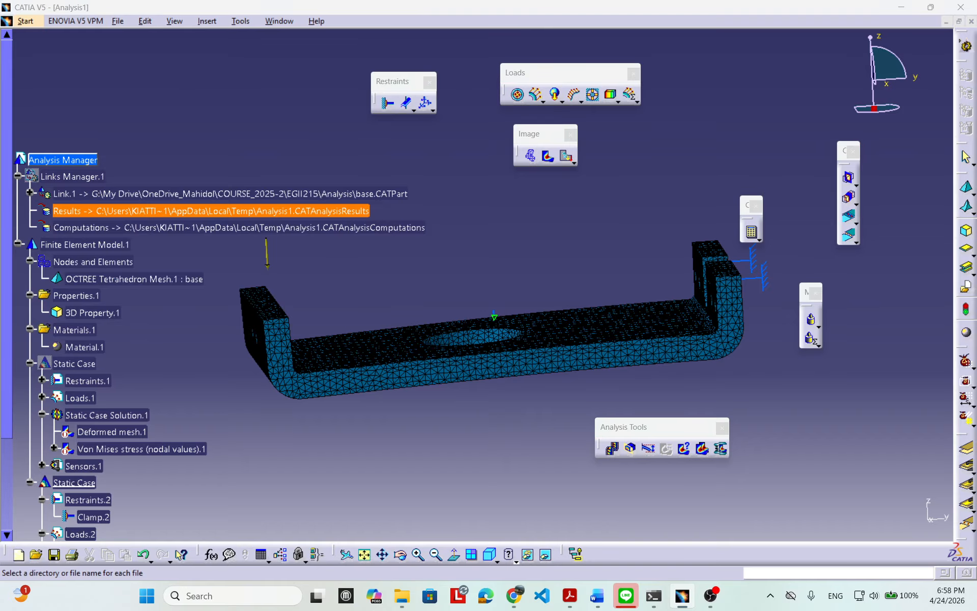
pyautogui.moveTo(458, 1); pyautogui.dragTo(497, 262)
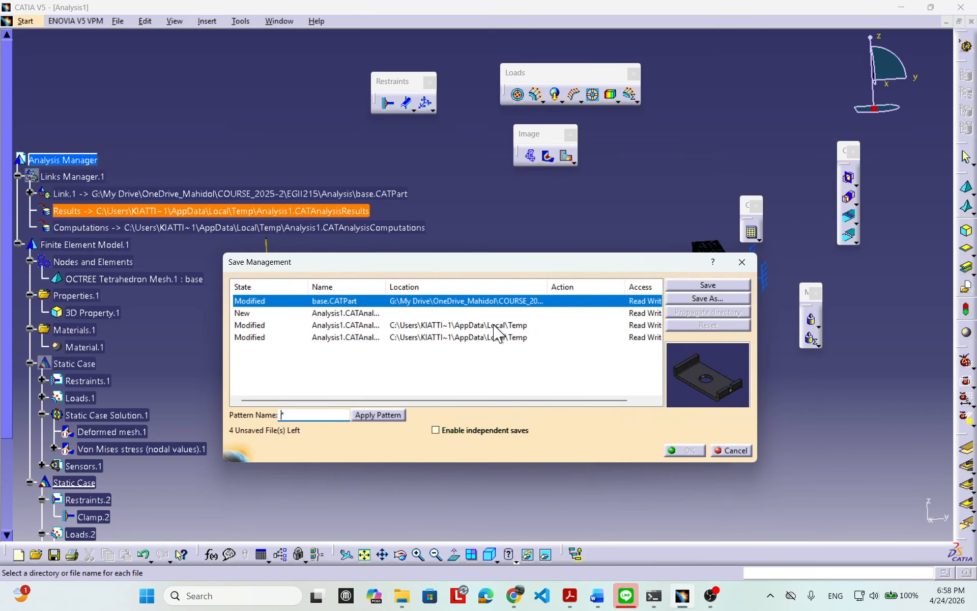
pyautogui.moveTo(385, 287); pyautogui.dragTo(469, 287)
pyautogui.click(410, 338)
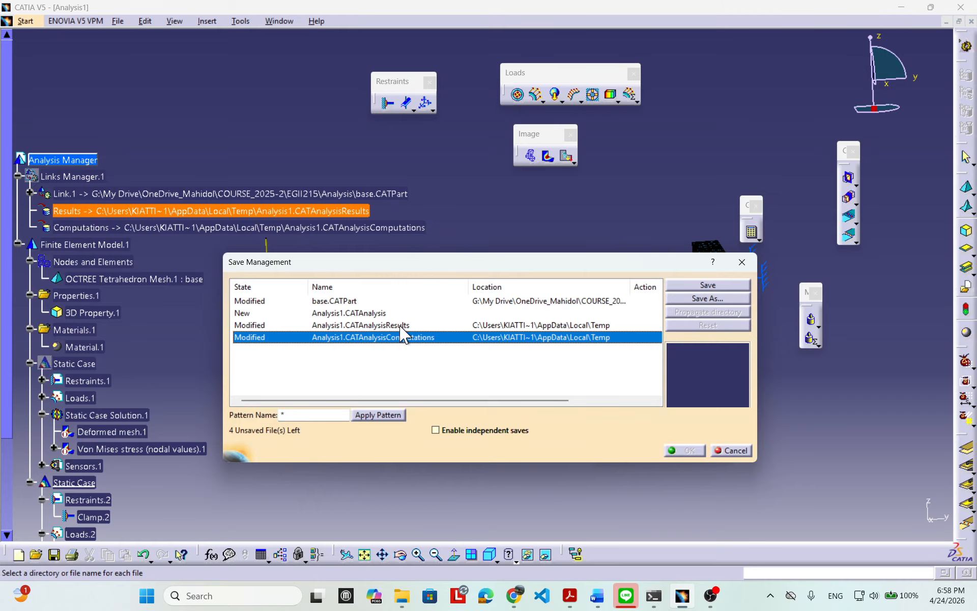
pyautogui.click(400, 326)
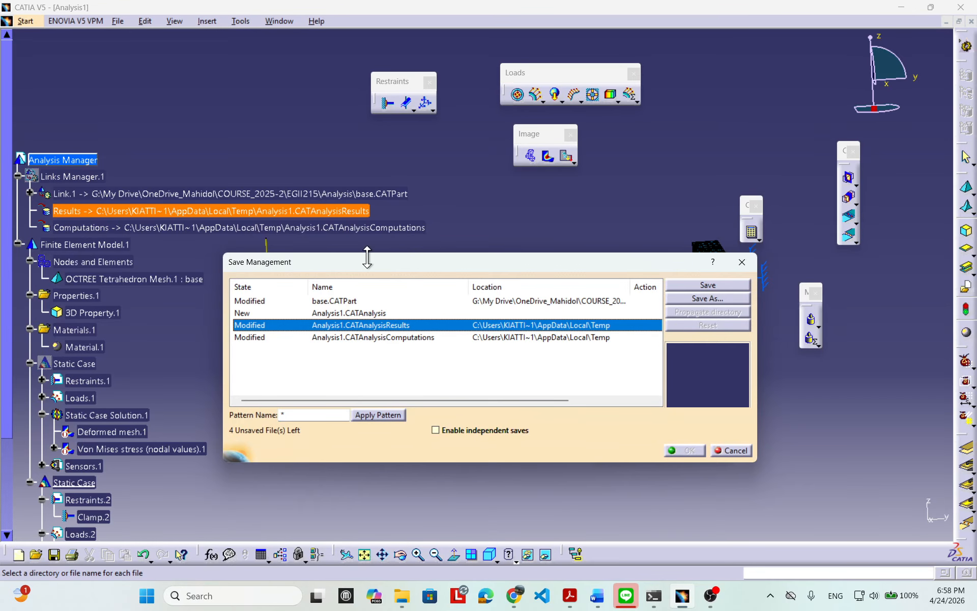
pyautogui.moveTo(366, 270); pyautogui.dragTo(298, 291)
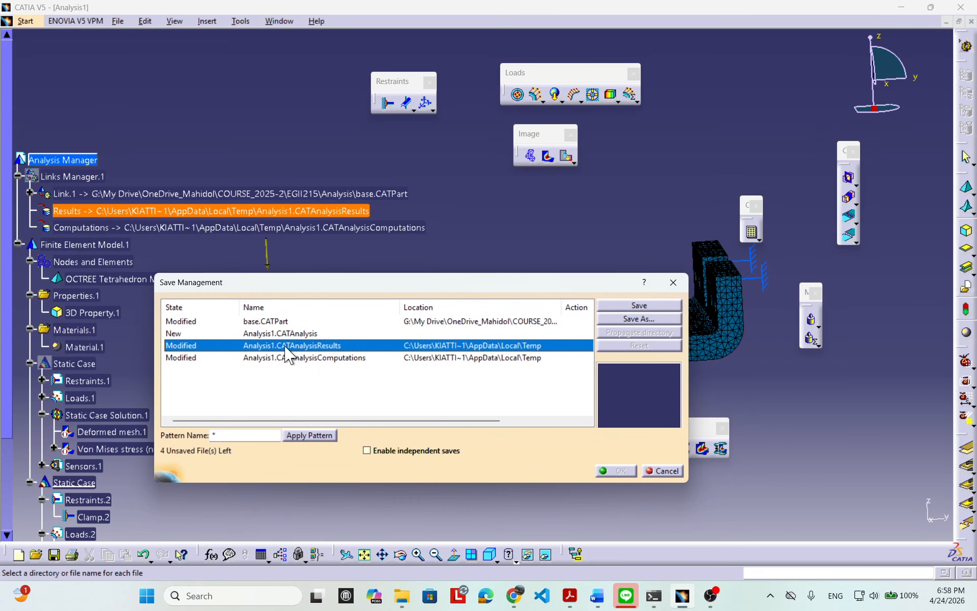
pyautogui.click(186, 323)
pyautogui.click(281, 334)
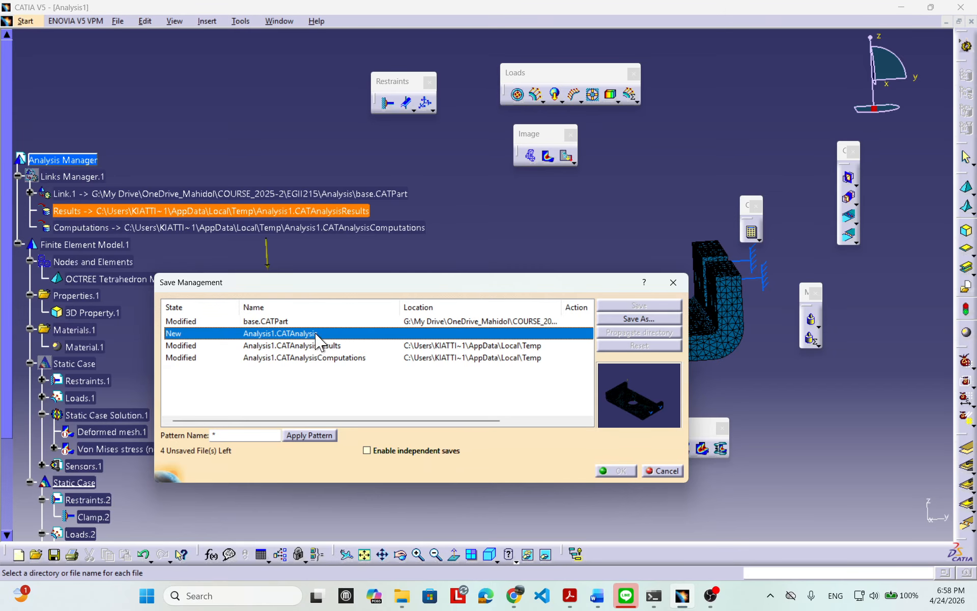
pyautogui.click(612, 321)
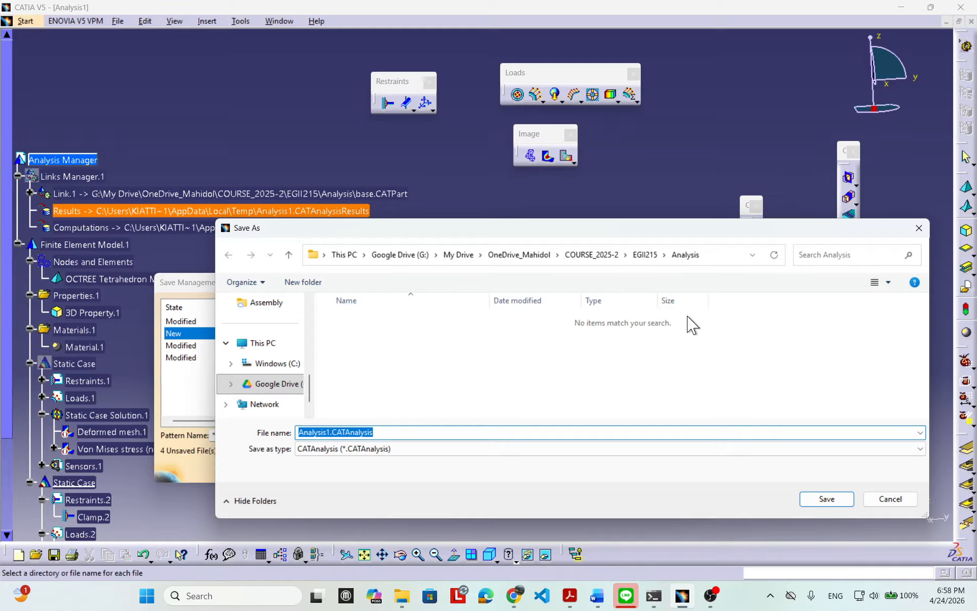
pyautogui.click(828, 500)
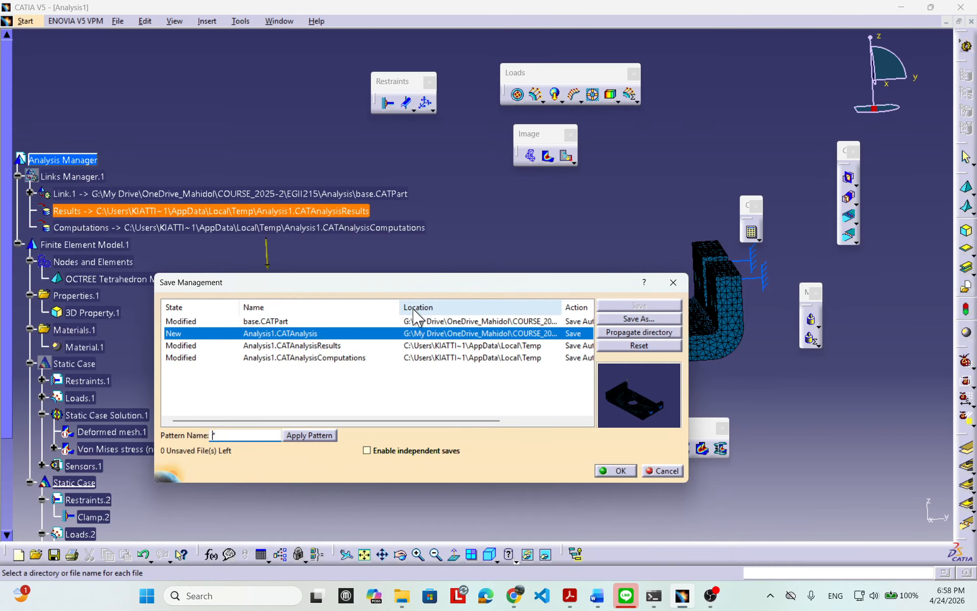
# Propagate the analysis document's directory to its results and computations files and save all the files
pyautogui.moveTo(398, 310); pyautogui.dragTo(341, 311)
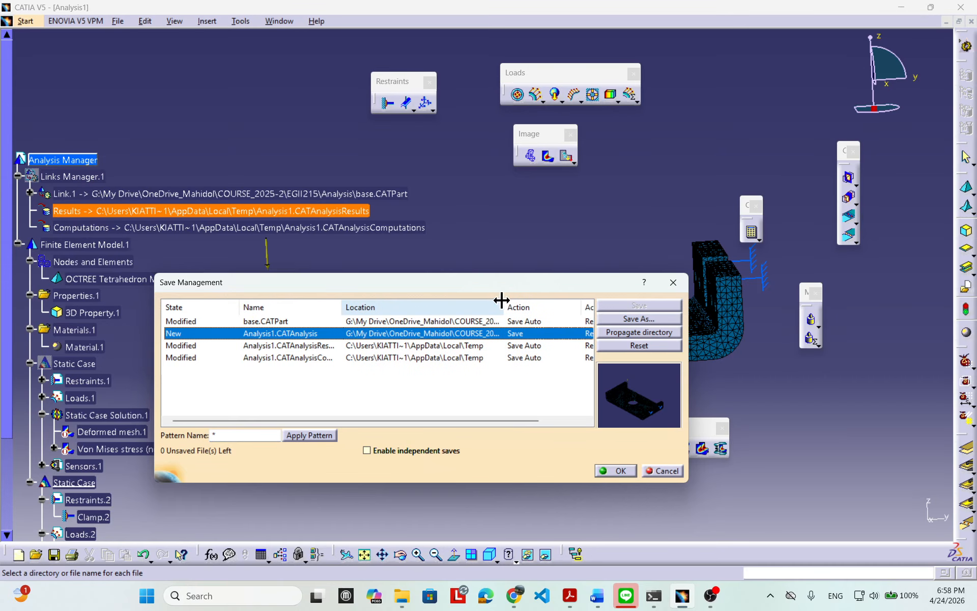
pyautogui.moveTo(502, 303); pyautogui.dragTo(571, 298)
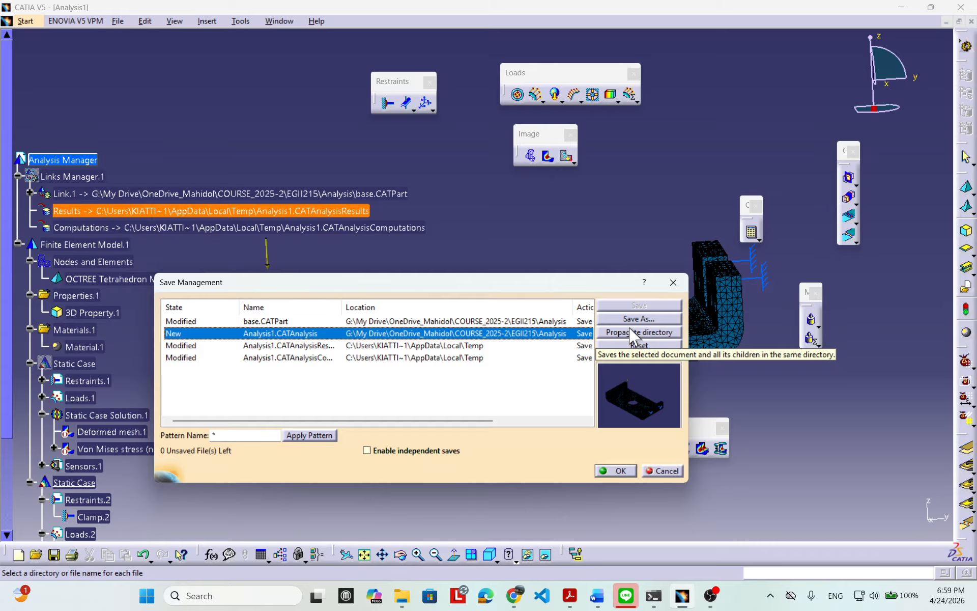
pyautogui.click(620, 334)
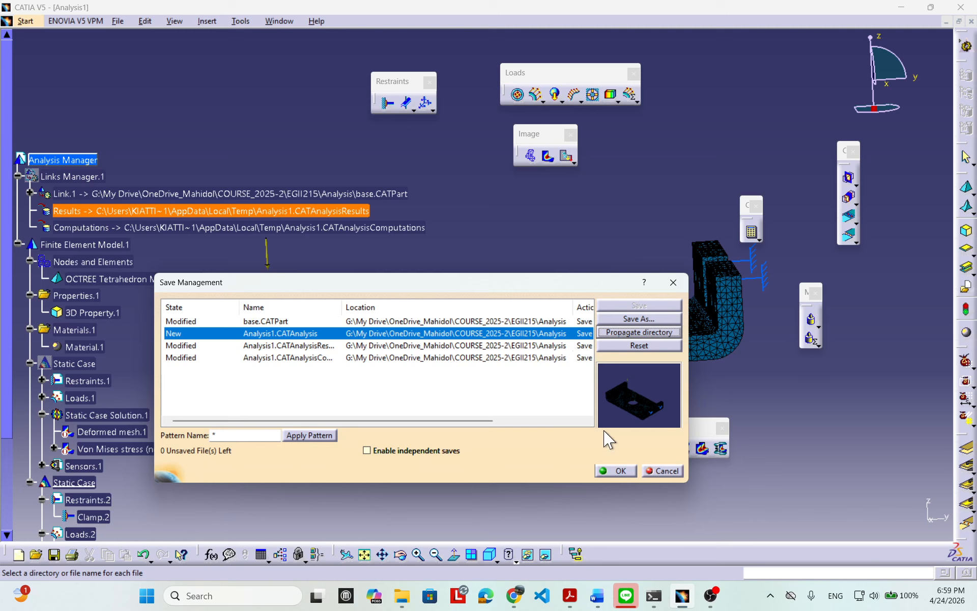
pyautogui.click(625, 473)
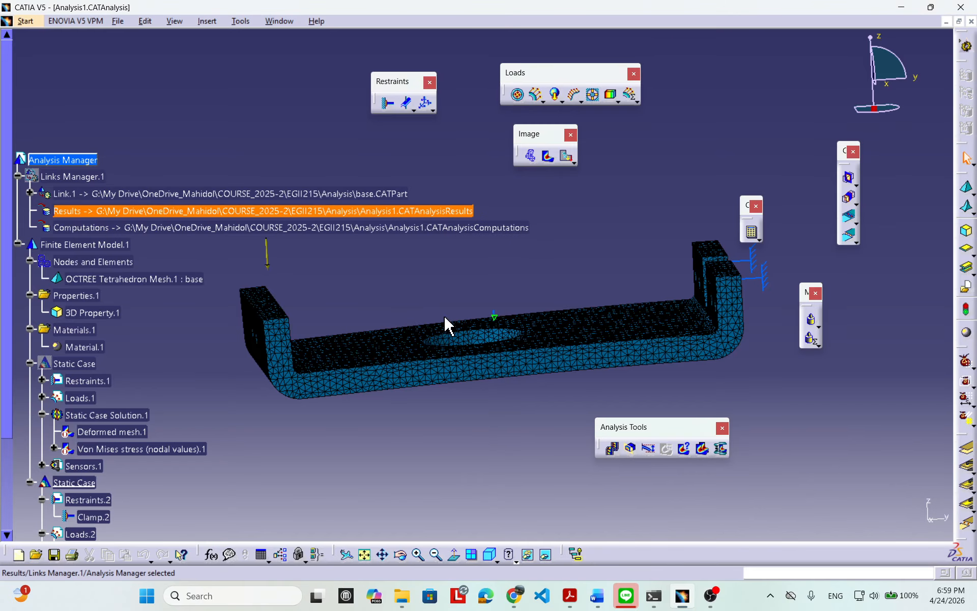
# Examine the deformed mesh from several angles and review both static cases in the specification tree
pyautogui.moveTo(284, 388); pyautogui.dragTo(261, 419, button='middle')
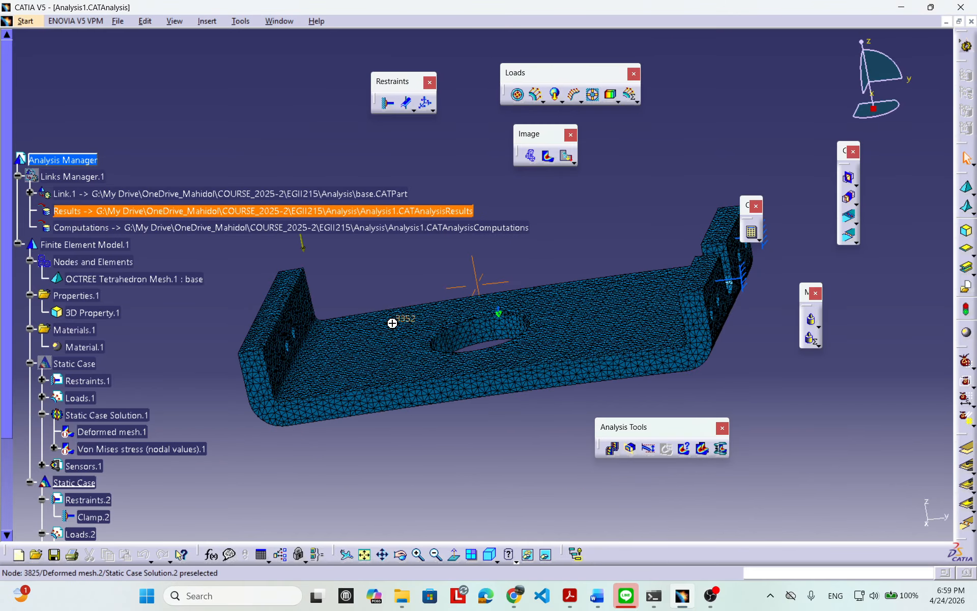
pyautogui.moveTo(392, 324); pyautogui.dragTo(458, 342, button='middle')
pyautogui.moveTo(332, 418); pyautogui.dragTo(321, 415, button='middle')
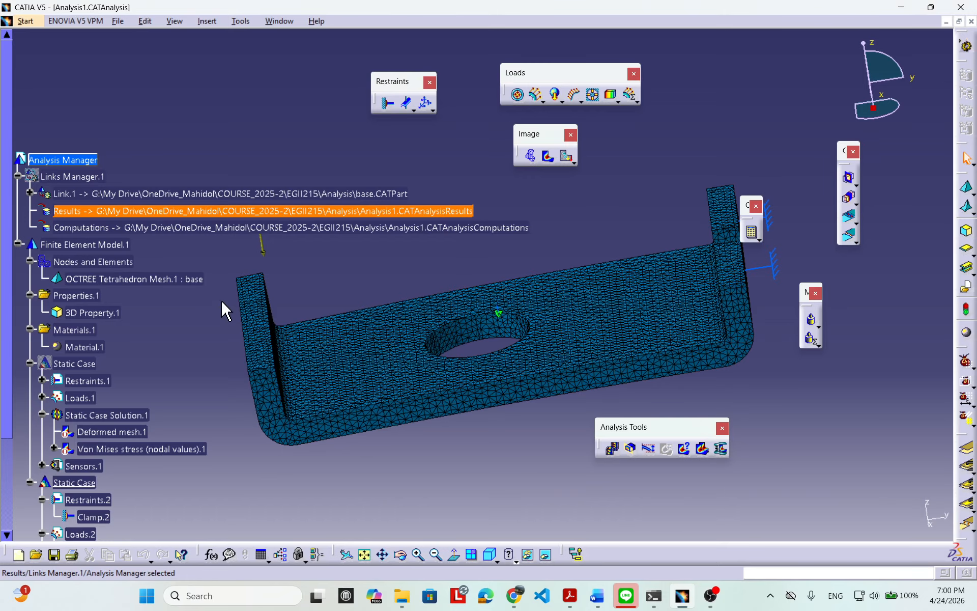
pyautogui.moveTo(20, 219); pyautogui.dragTo(35, 145)
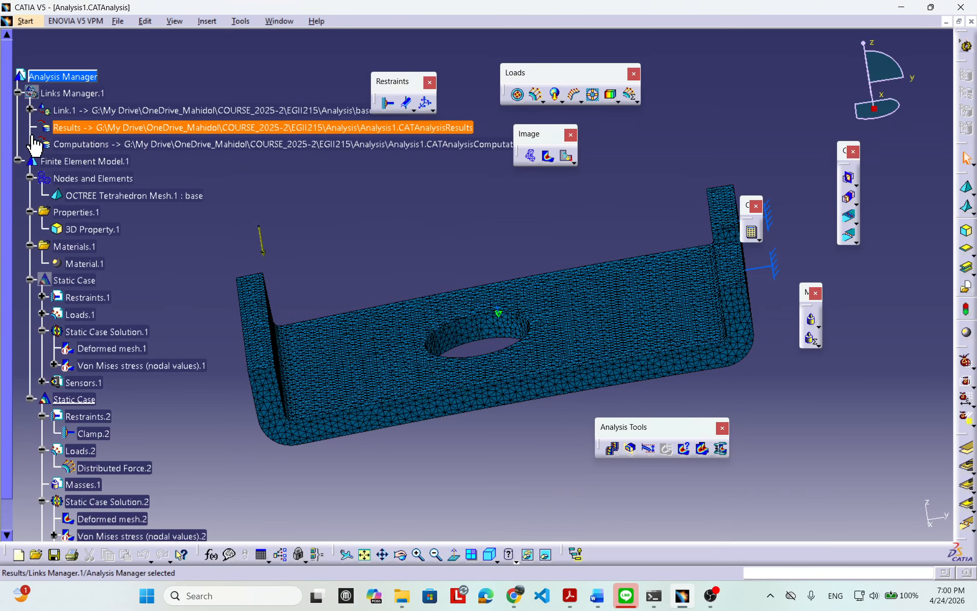
pyautogui.scroll(-2, 194, 396)
pyautogui.scroll(1, 101, 311)
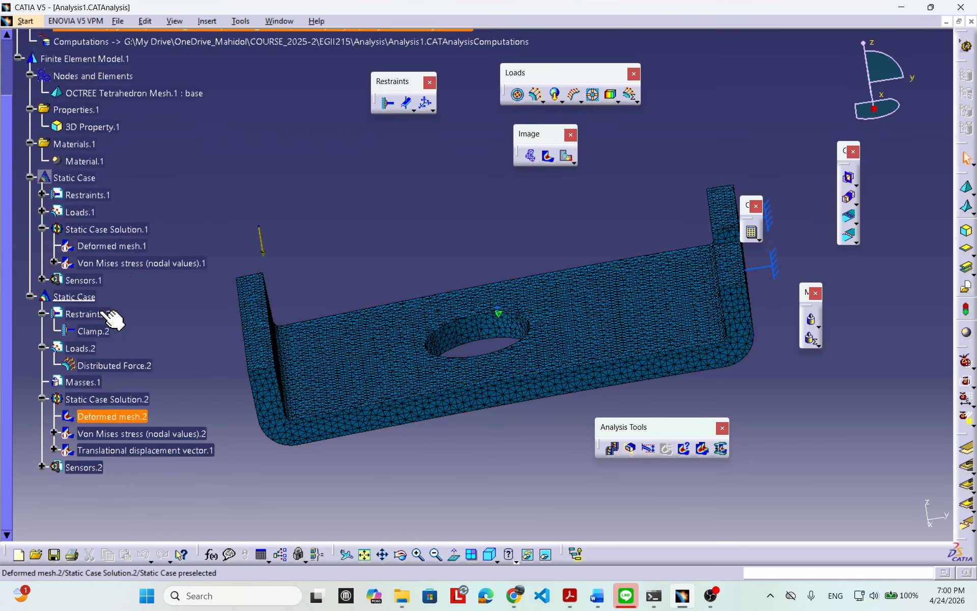
pyautogui.scroll(1, 111, 320)
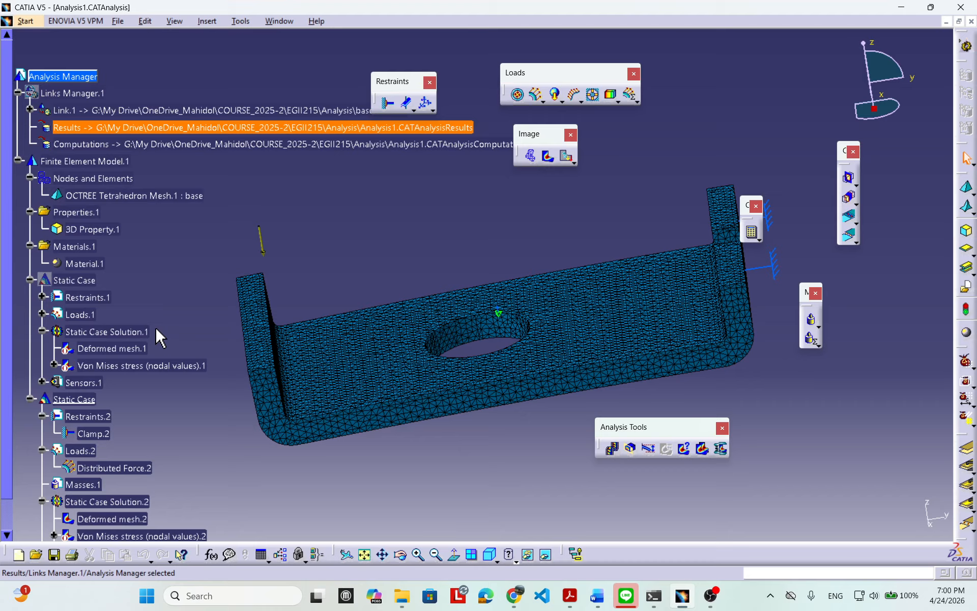
# Switch to the base.CATPart document and open the properties of the Steel material applied to PartBody
pyautogui.doubleClick(84, 264)
pyautogui.click(748, 258)
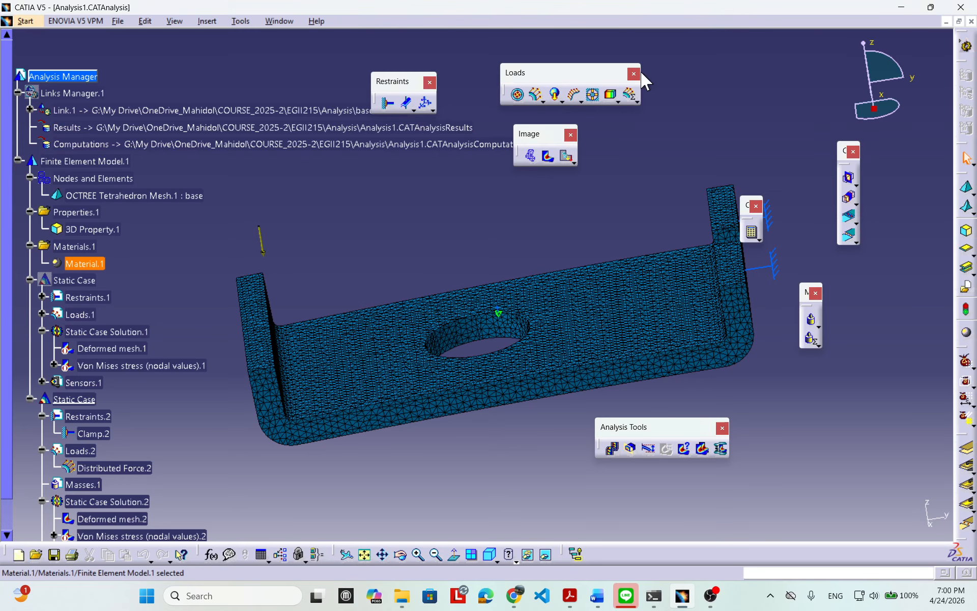
pyautogui.click(279, 21)
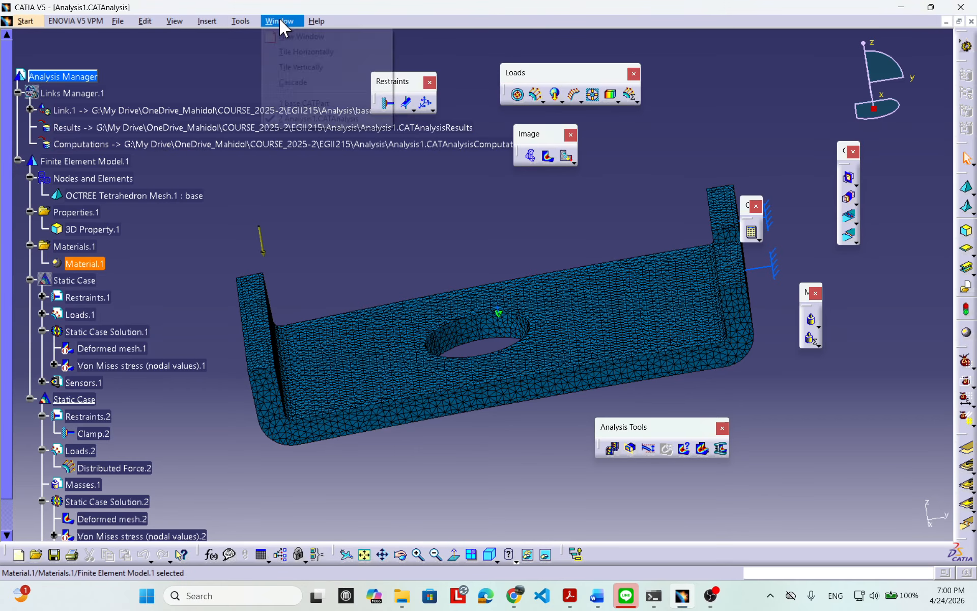
pyautogui.click(308, 103)
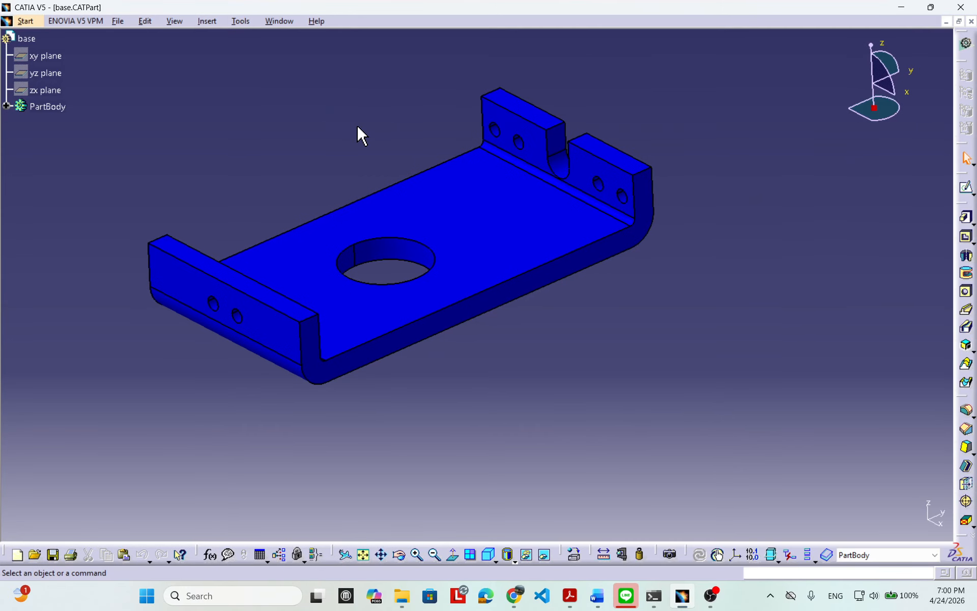
pyautogui.moveTo(317, 331); pyautogui.dragTo(342, 295, button='middle')
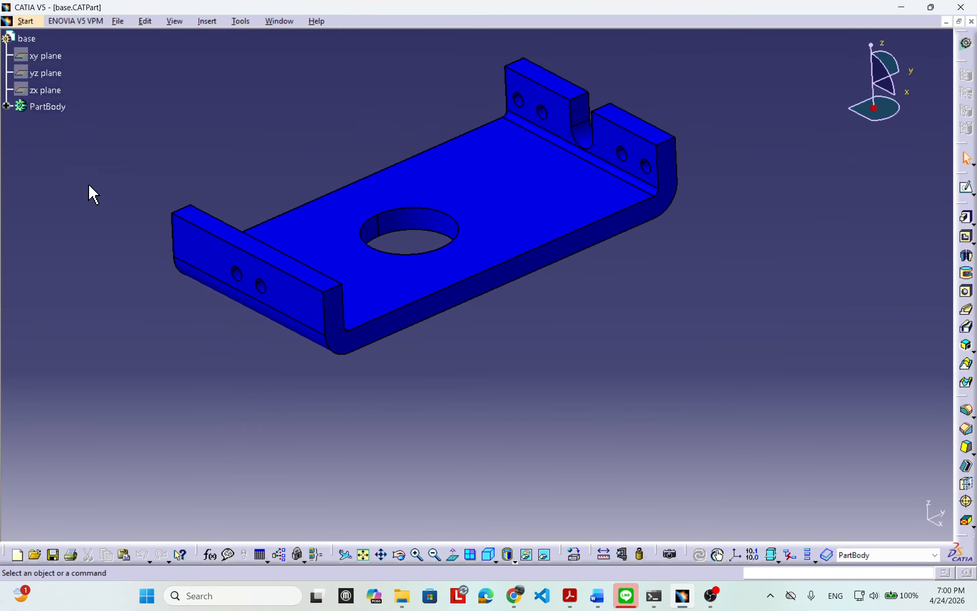
pyautogui.click(6, 106)
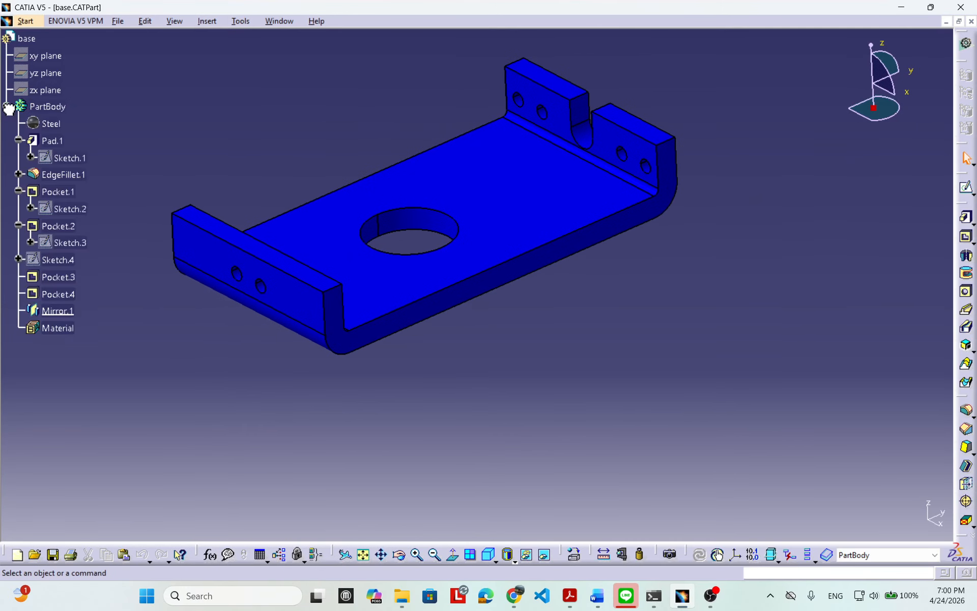
pyautogui.doubleClick(59, 124)
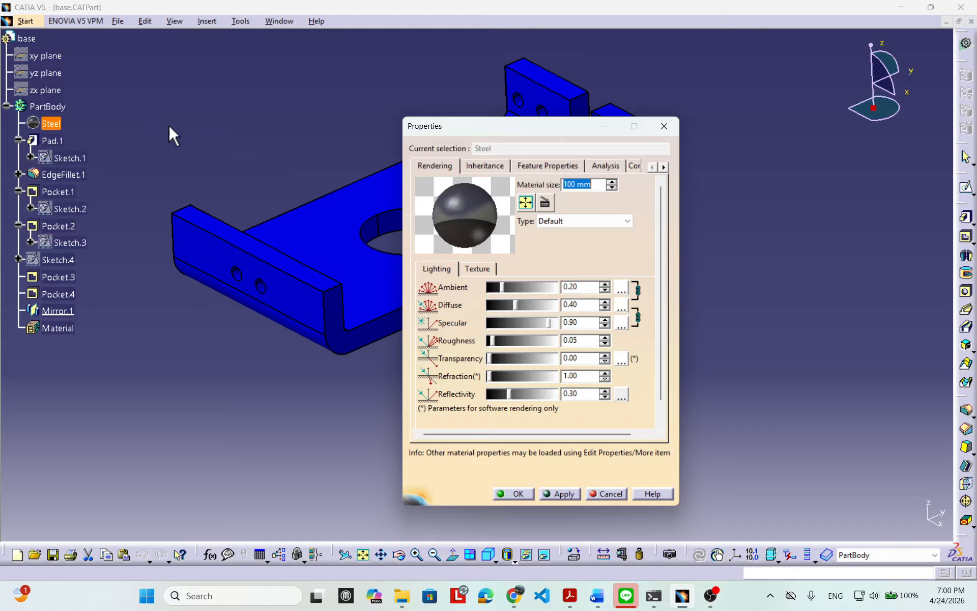
# Try lowering the Steel material's ambient lighting to 0.19 and changing its texture type to Image
pyautogui.moveTo(503, 287)
pyautogui.mouseDown()
pyautogui.moveTo(541, 286)
pyautogui.moveTo(504, 287)
pyautogui.mouseUp()
pyautogui.moveTo(492, 358)
pyautogui.mouseDown()
pyautogui.moveTo(534, 361)
pyautogui.moveTo(495, 360)
pyautogui.mouseUp()
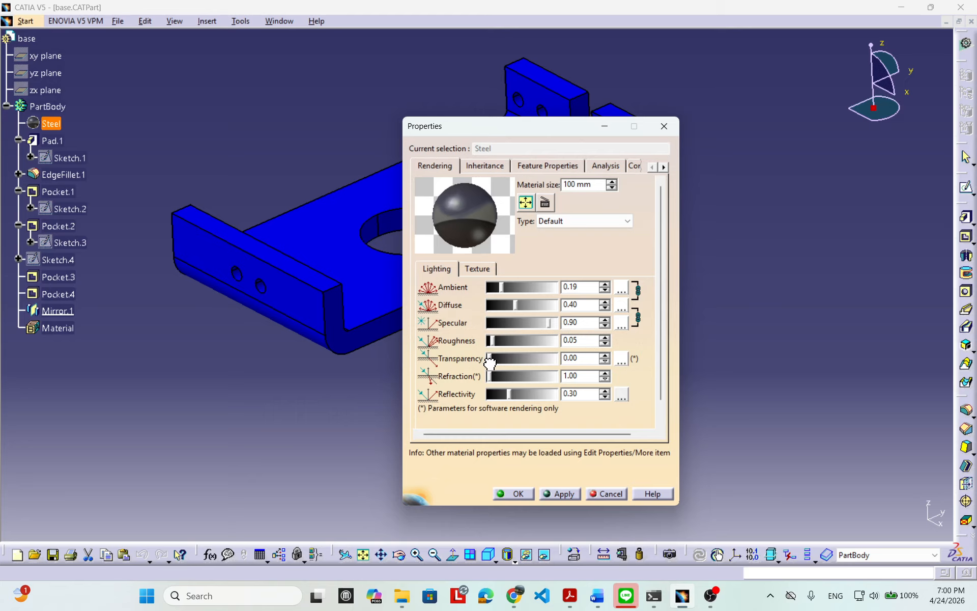
pyautogui.click(488, 271)
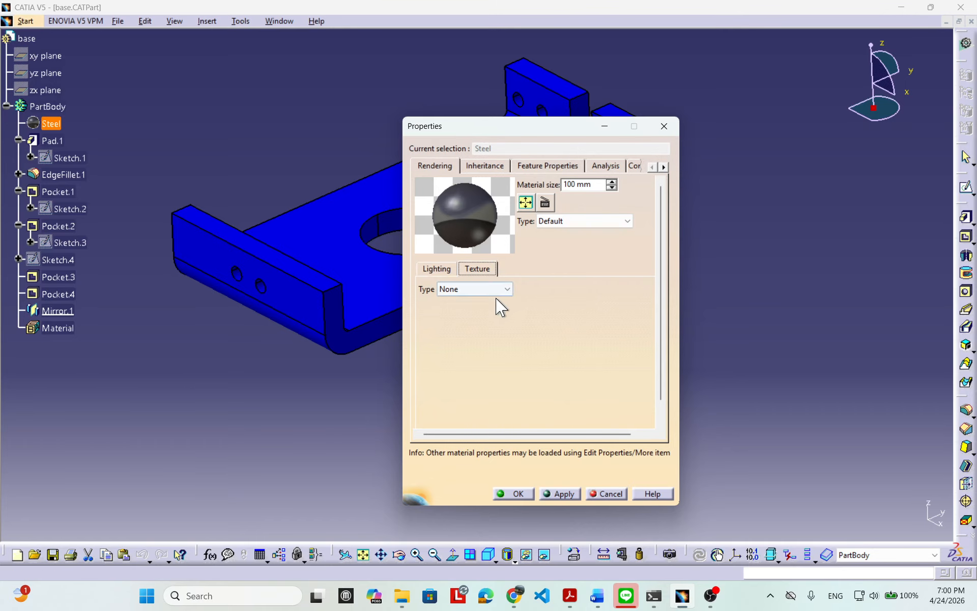
pyautogui.click(507, 289)
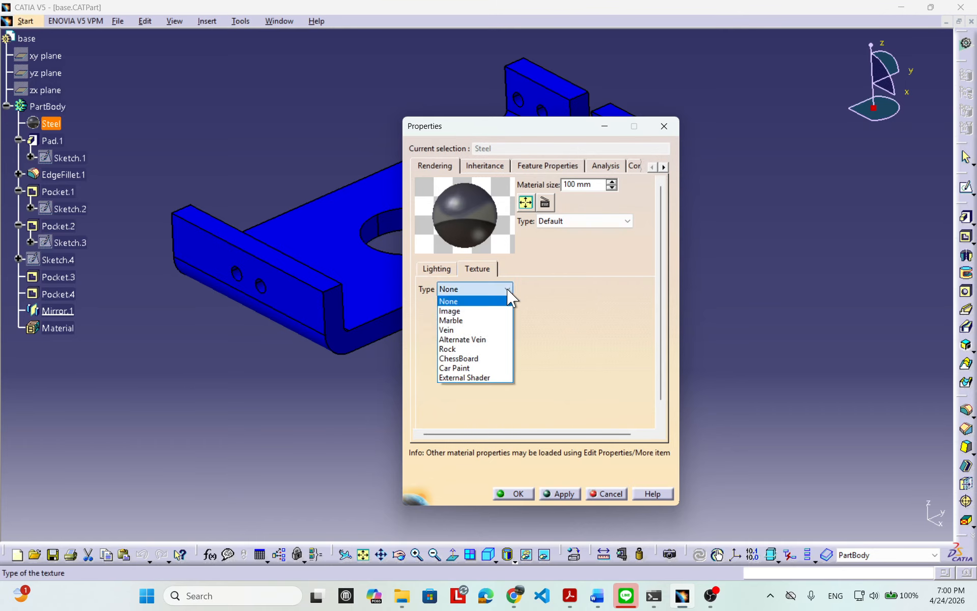
pyautogui.click(469, 310)
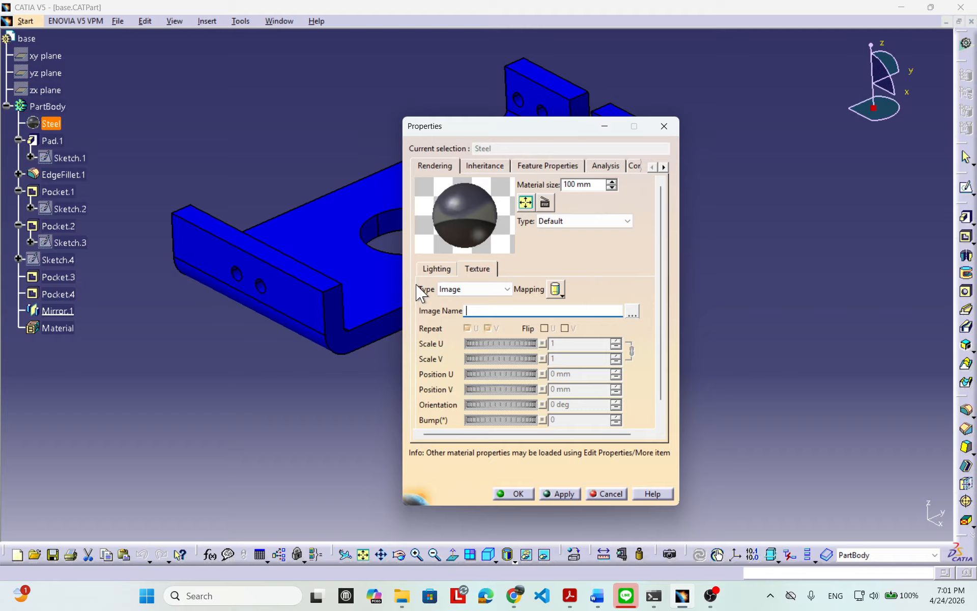
pyautogui.click(436, 273)
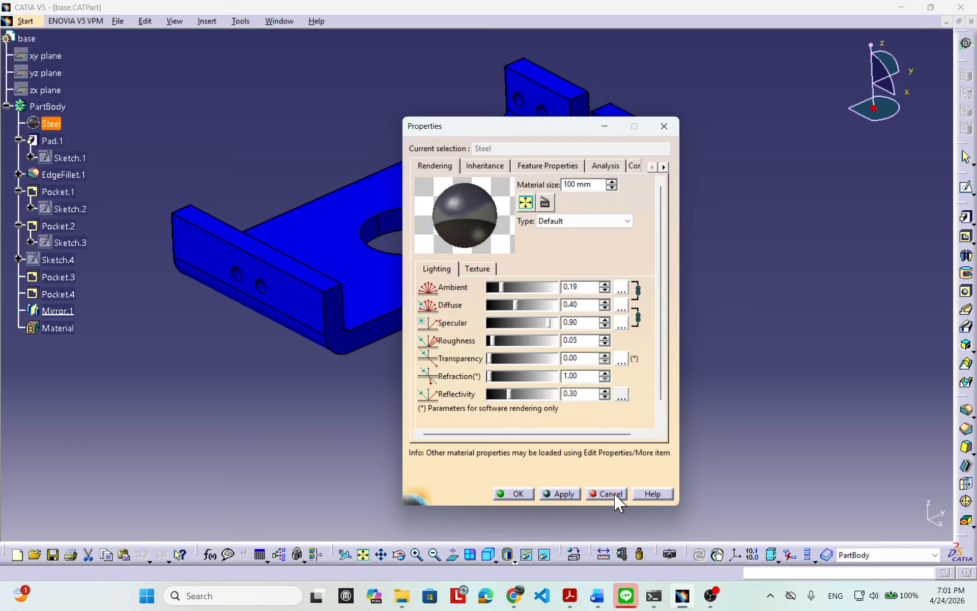
pyautogui.click(474, 266)
pyautogui.click(430, 268)
pyautogui.click(480, 271)
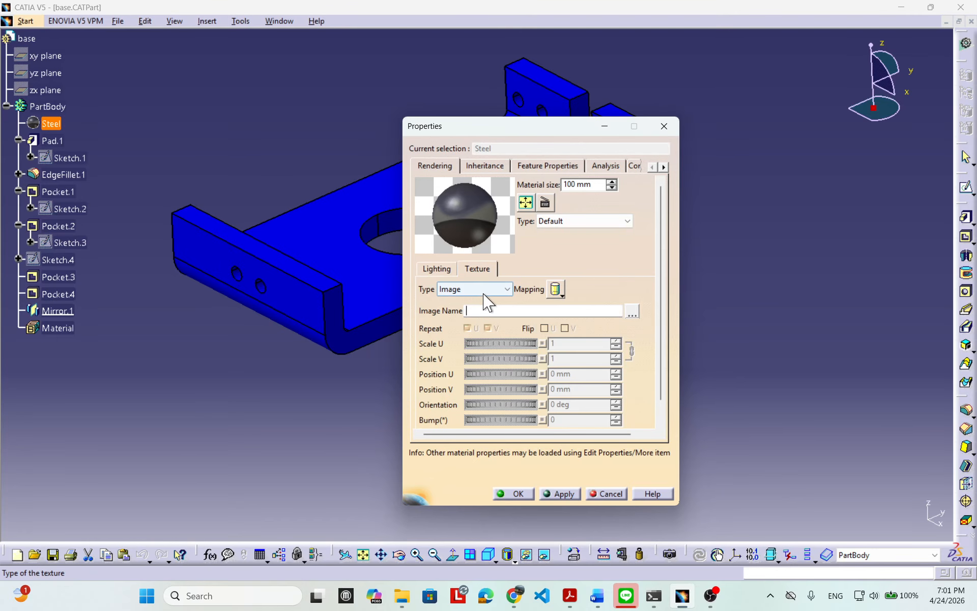
# Try choosing an image source for the Steel texture, and discard the material property changes
pyautogui.click(508, 289)
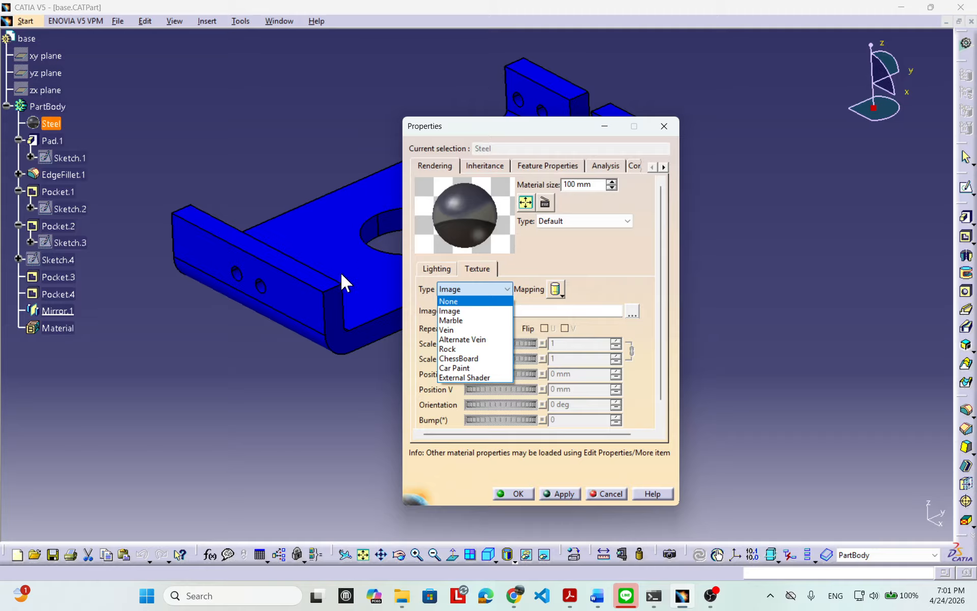
pyautogui.click(450, 311)
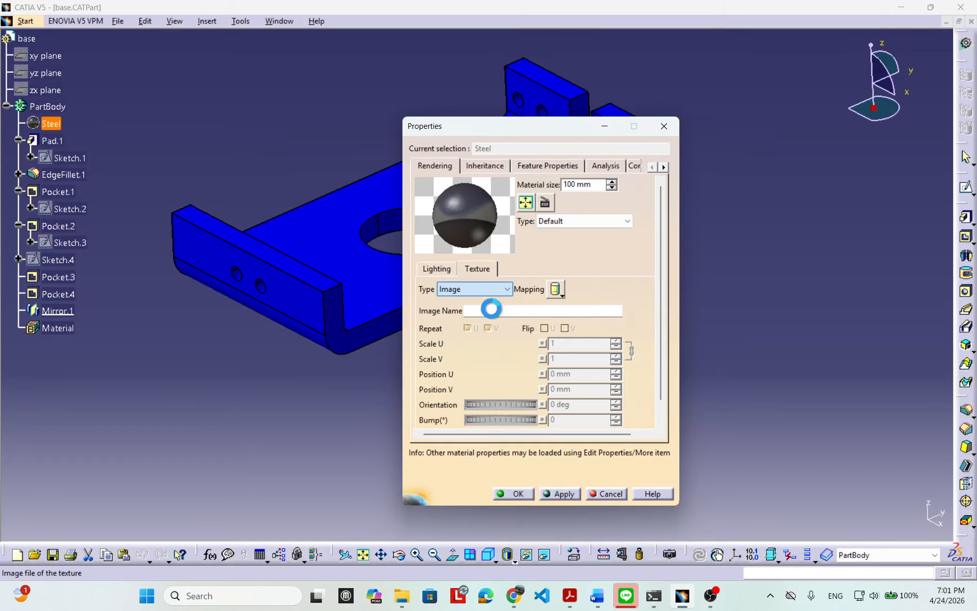
pyautogui.click(632, 312)
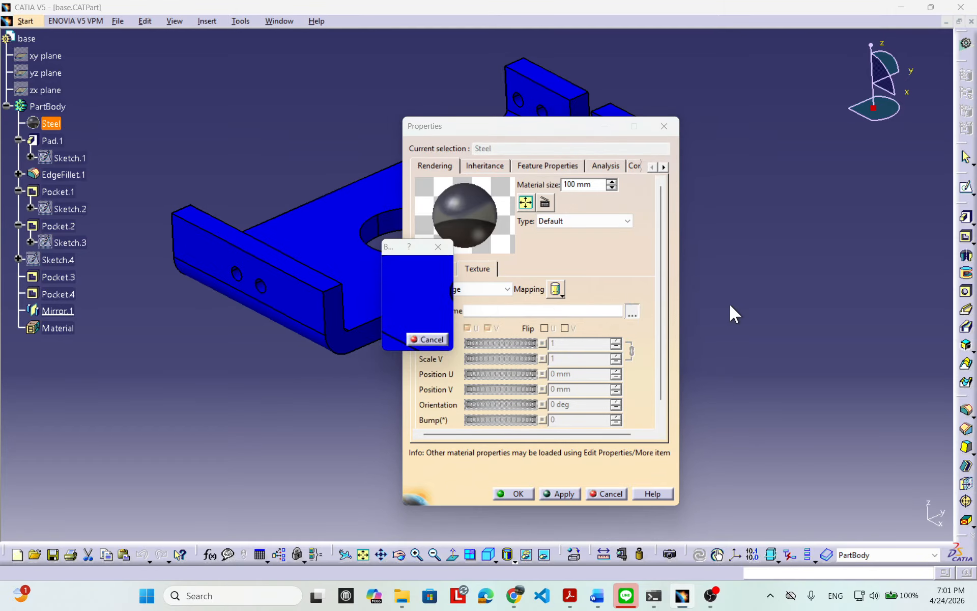
pyautogui.click(886, 413)
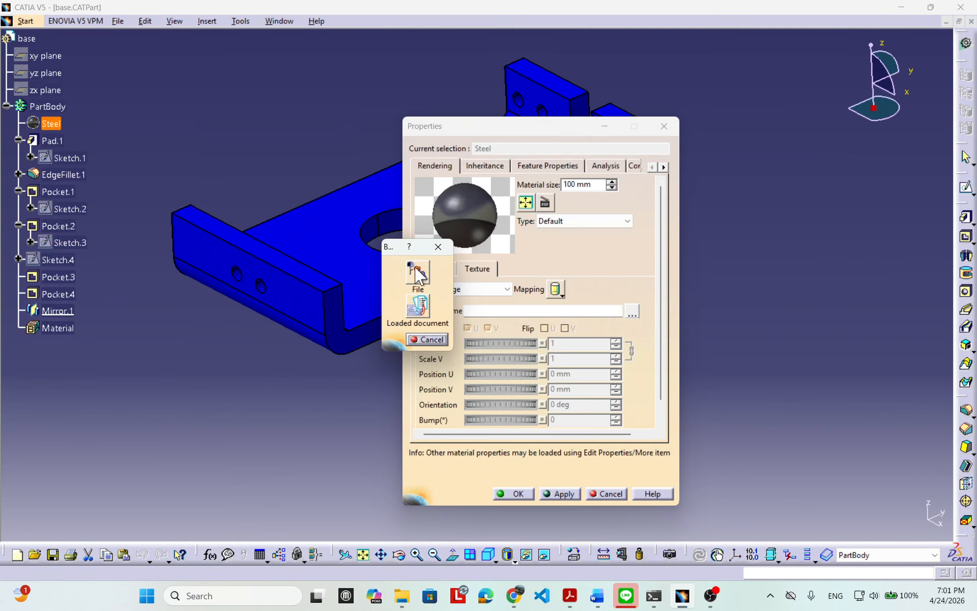
pyautogui.click(437, 246)
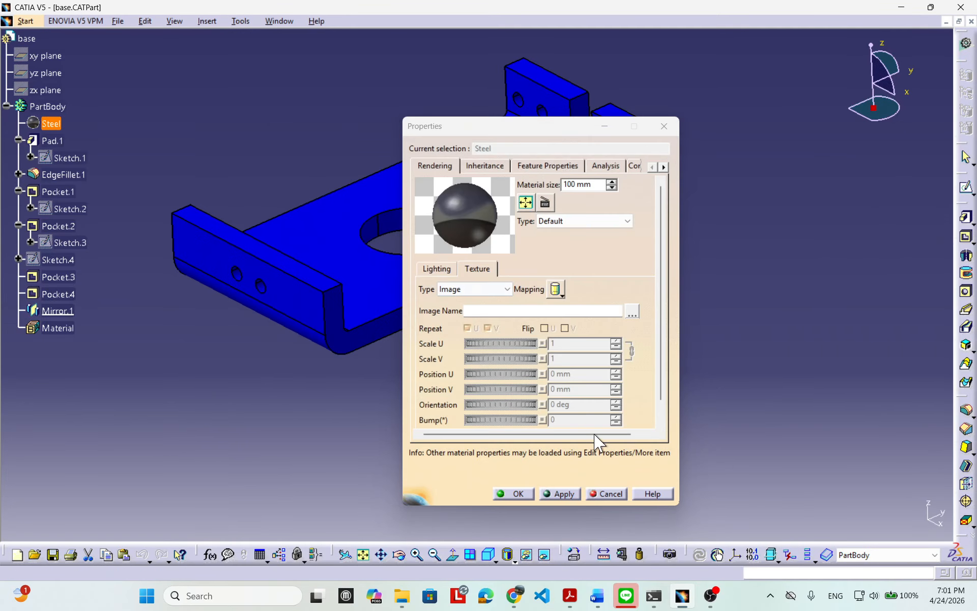
pyautogui.click(610, 493)
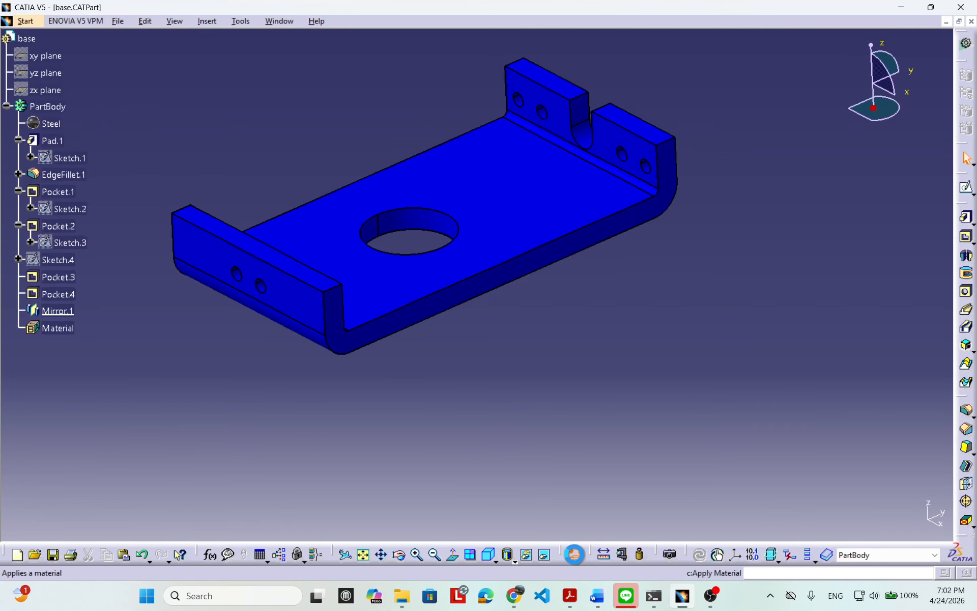
# Open the material library for applying a material and browse its Metal, Other, Painting, Stone, Wood and Shape Review categories
pyautogui.click(576, 555)
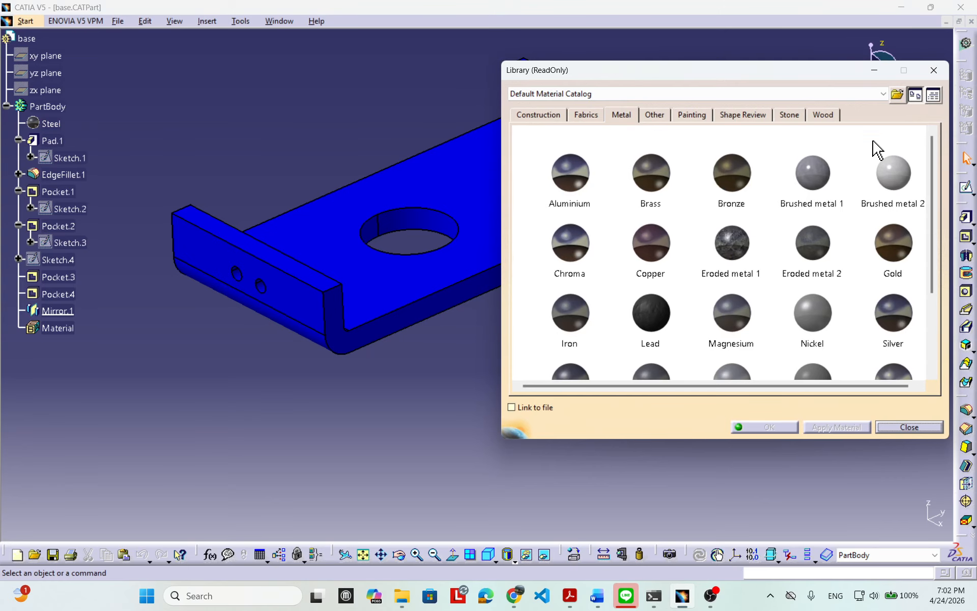
pyautogui.moveTo(935, 179); pyautogui.dragTo(925, 135)
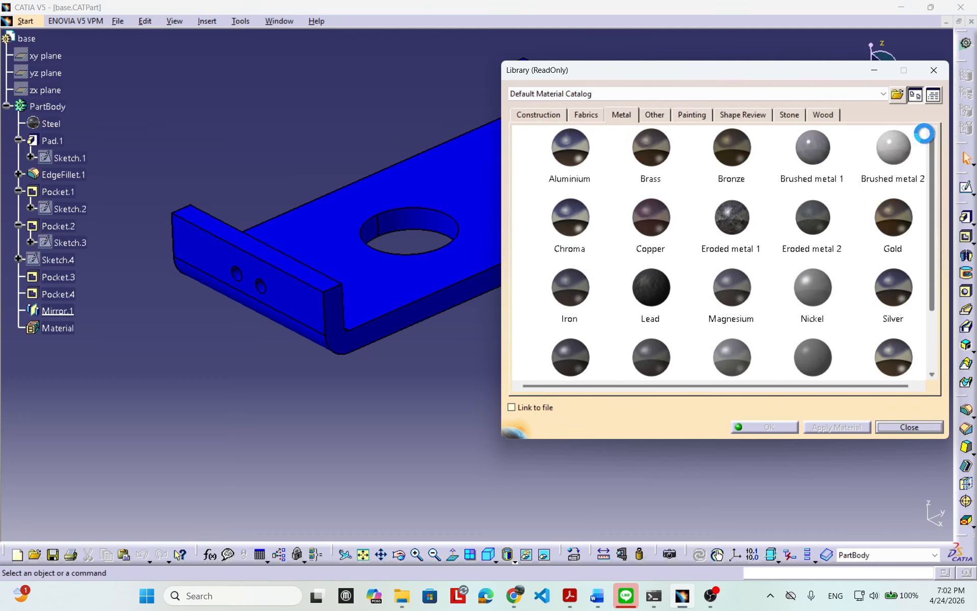
pyautogui.click(585, 115)
pyautogui.click(625, 118)
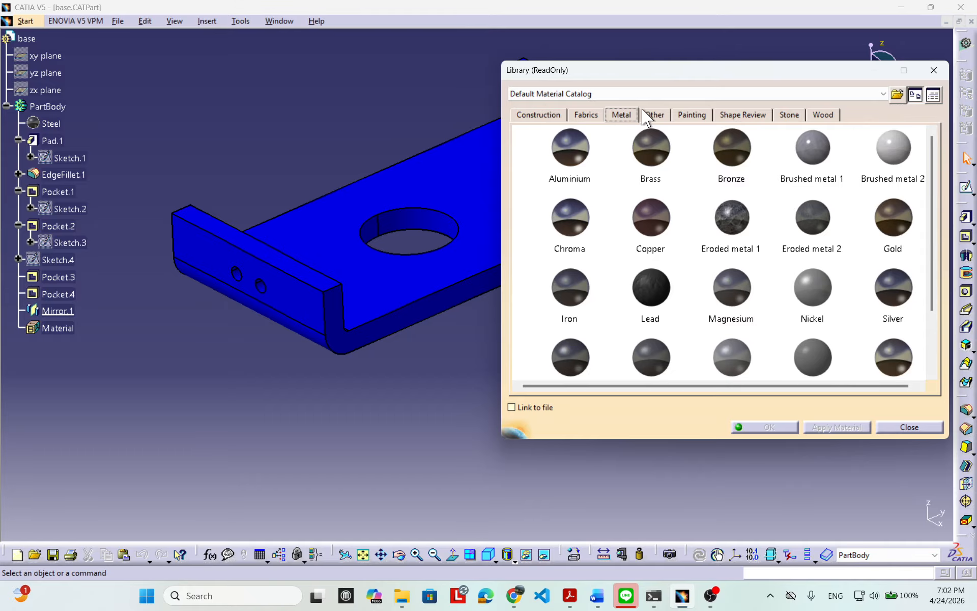
pyautogui.click(655, 116)
pyautogui.click(692, 116)
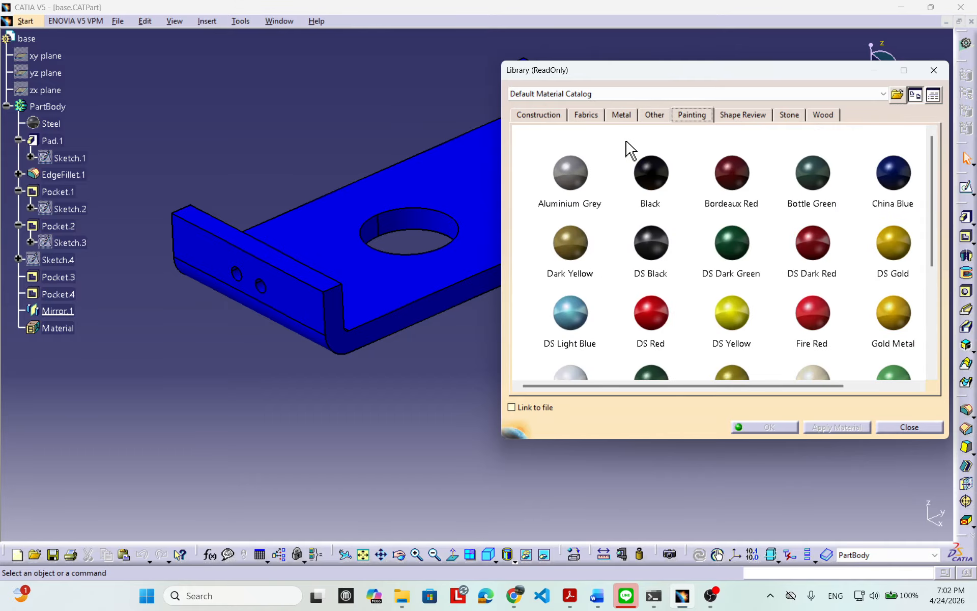
pyautogui.click(590, 119)
pyautogui.click(622, 118)
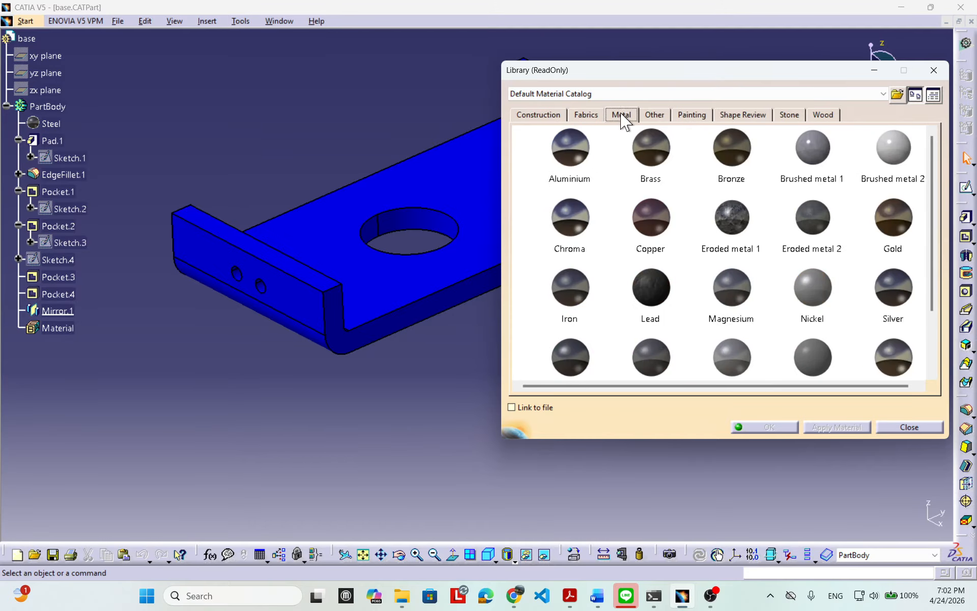
pyautogui.click(658, 117)
pyautogui.click(582, 116)
pyautogui.click(654, 116)
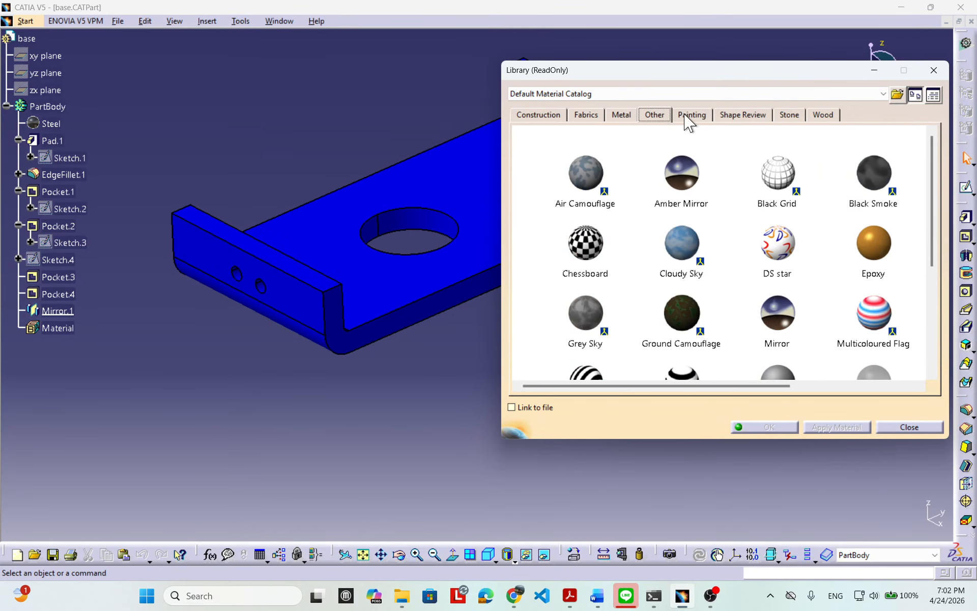
pyautogui.click(690, 116)
pyautogui.click(664, 187)
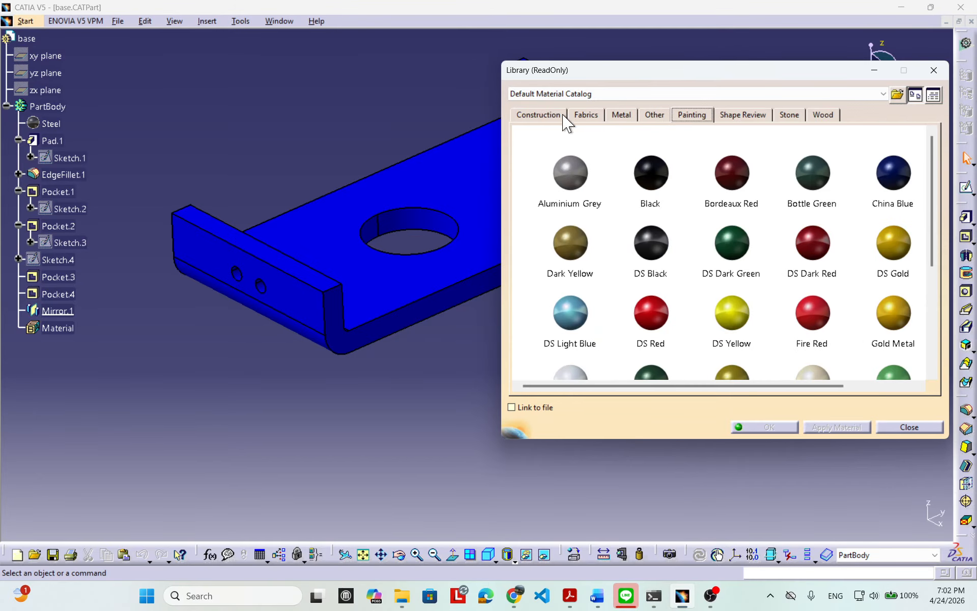
pyautogui.click(729, 209)
pyautogui.click(786, 116)
pyautogui.click(822, 116)
pyautogui.click(744, 116)
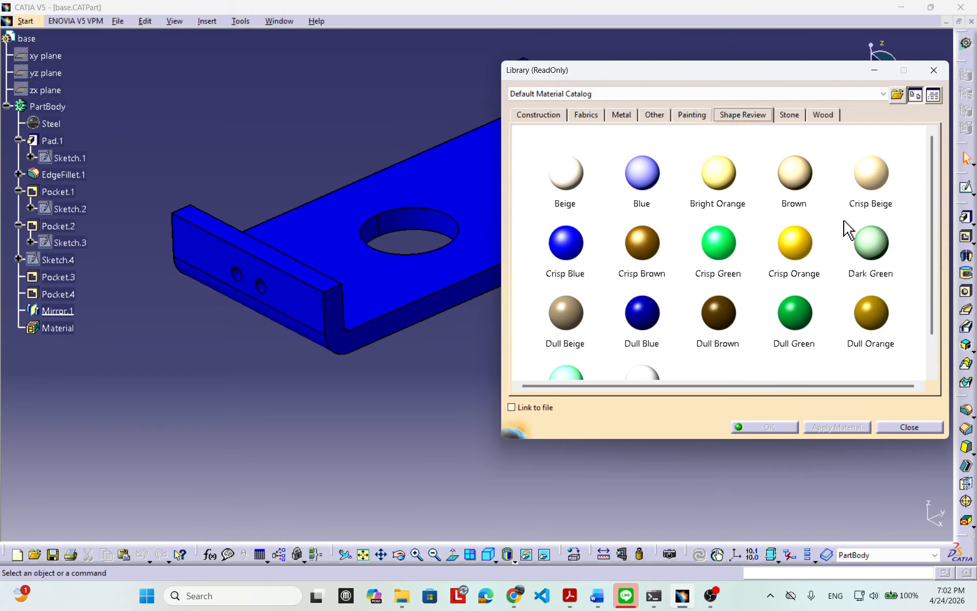
pyautogui.click(568, 201)
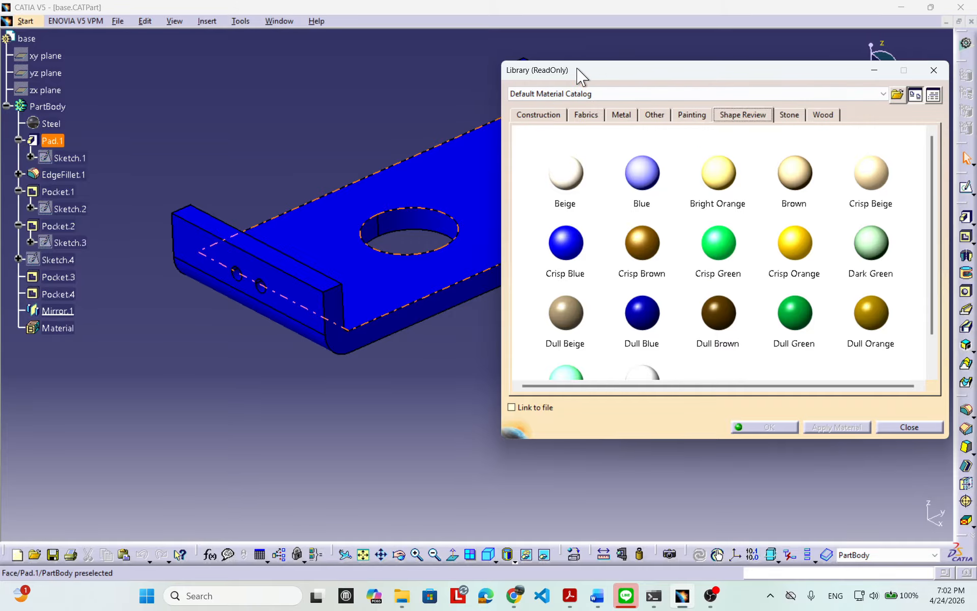
# Examine the structural analysis properties of Brass among the library's metals, and close the library without applying a material
pyautogui.moveTo(611, 71); pyautogui.dragTo(626, 68)
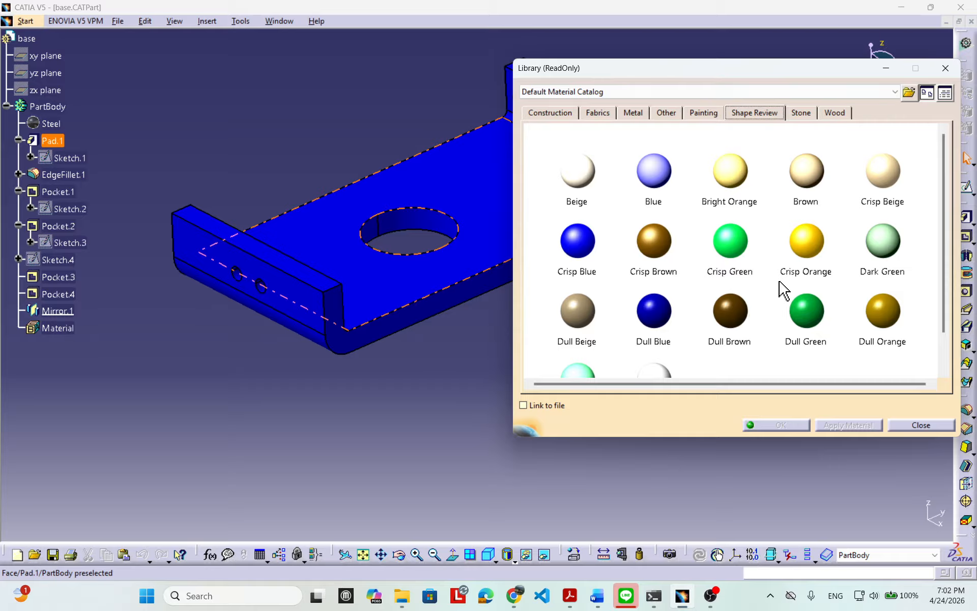
pyautogui.click(559, 114)
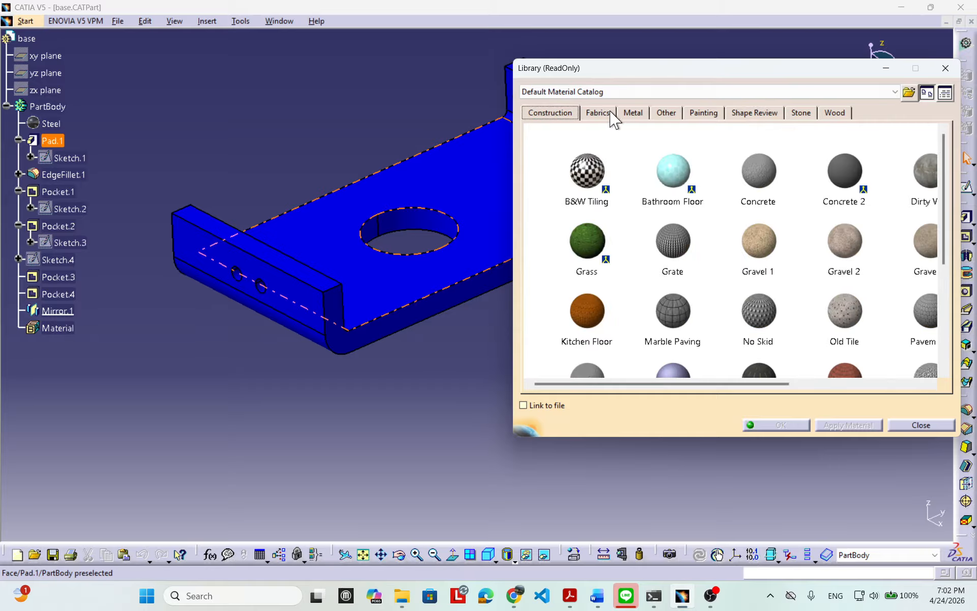
pyautogui.click(631, 114)
pyautogui.doubleClick(669, 162)
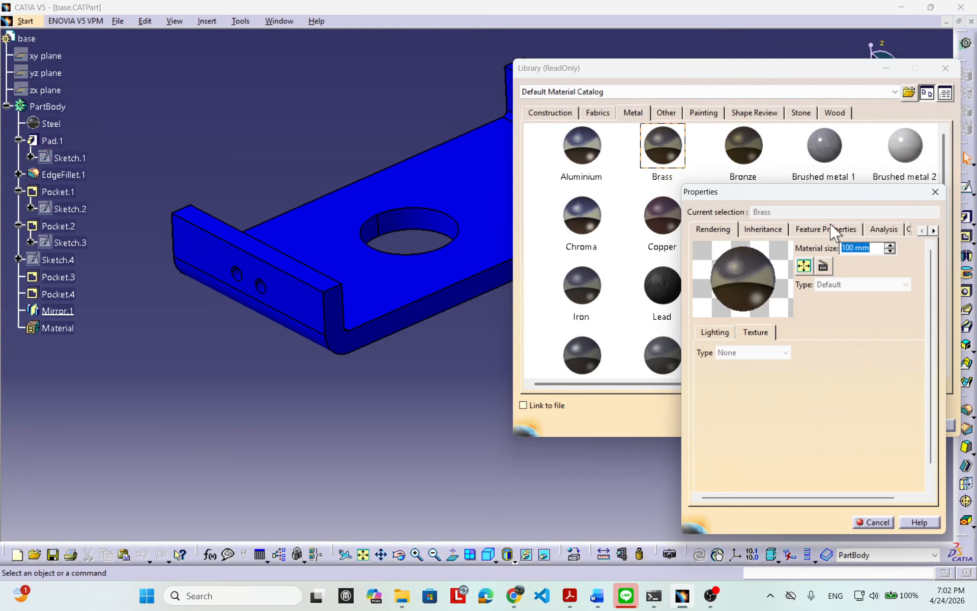
pyautogui.click(883, 230)
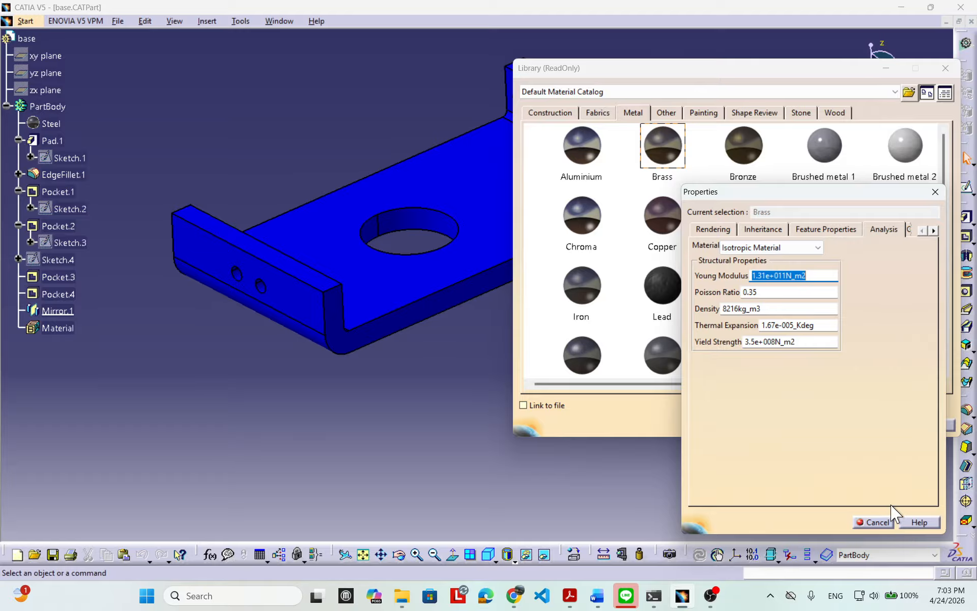
pyautogui.click(875, 521)
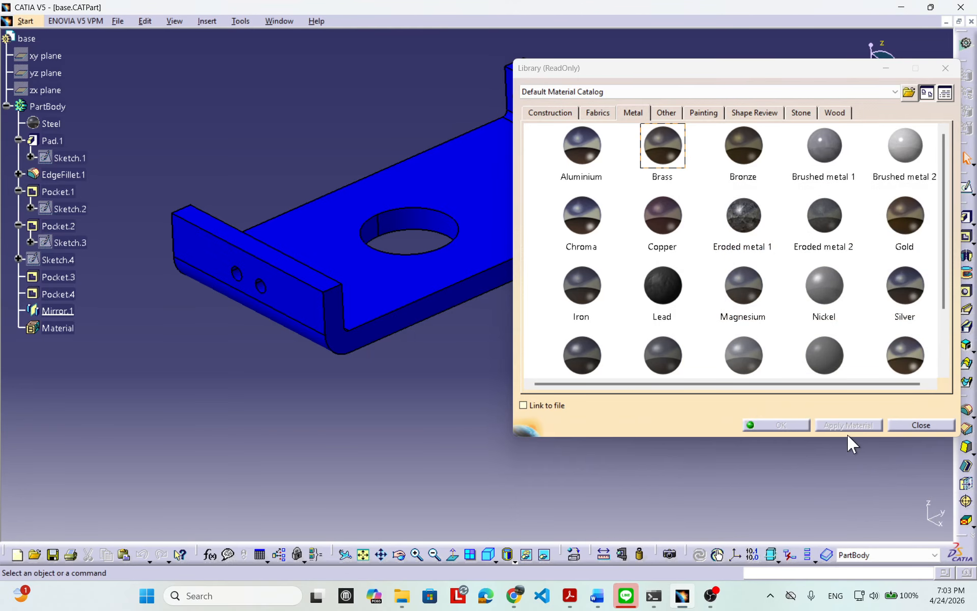
pyautogui.click(920, 429)
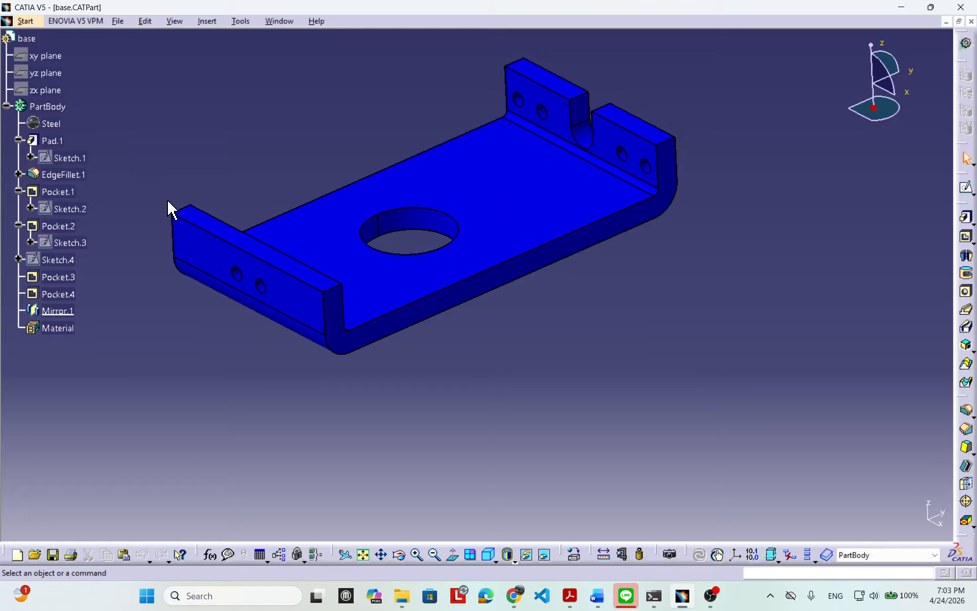